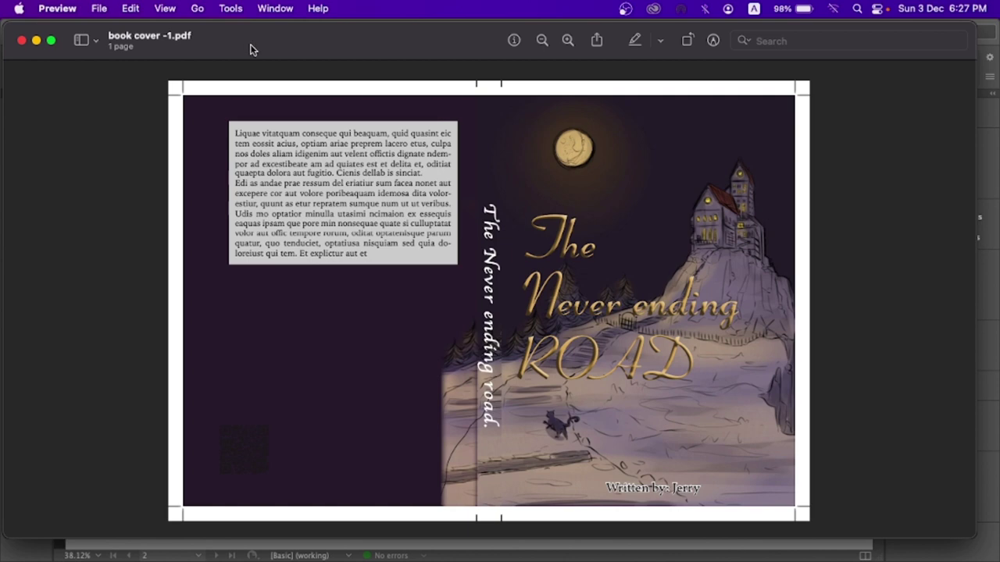
# Step: Minimize the book cover PDF preview to return to the cover document in InDesign
pyautogui.click(36, 41)
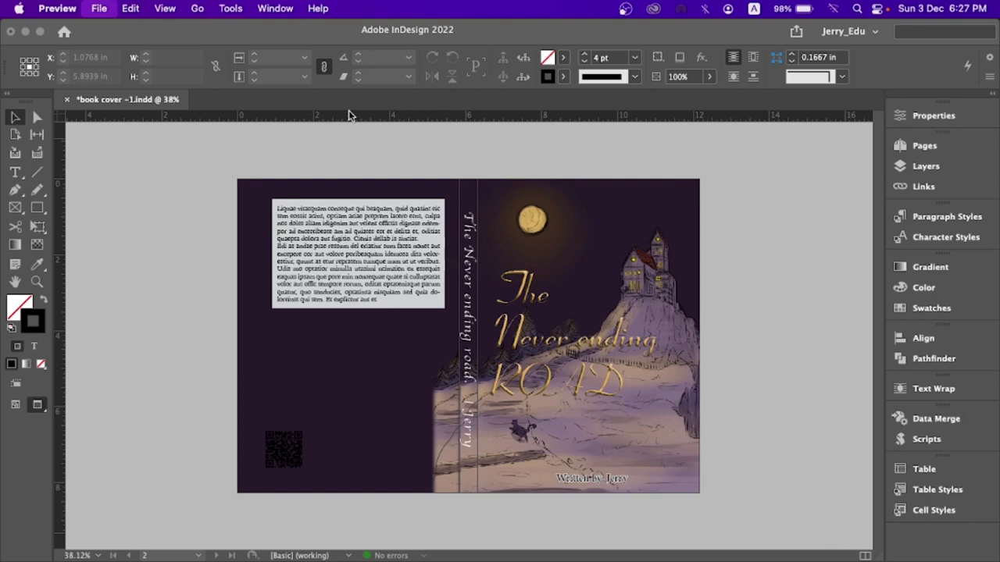
pyautogui.press('super+o')
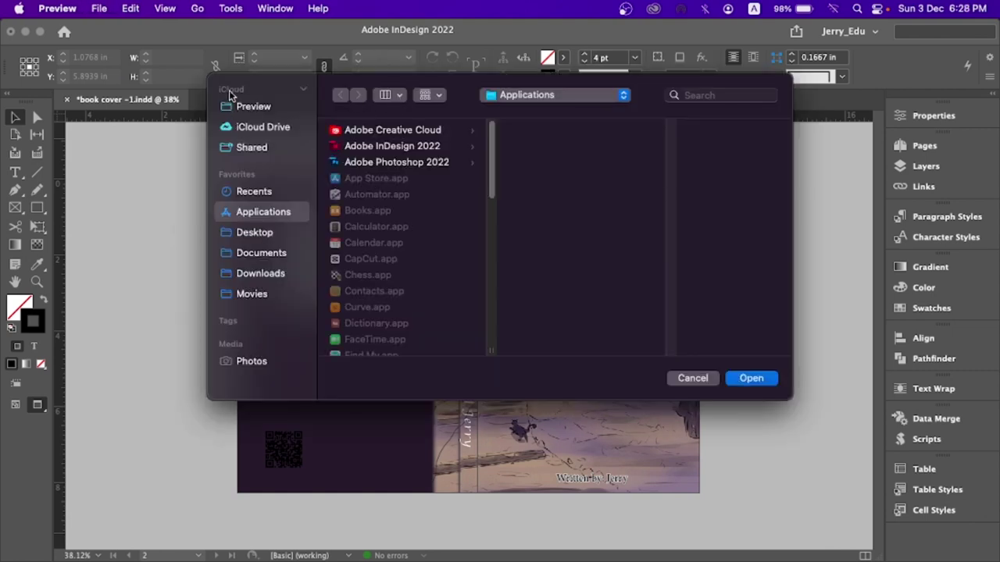
pyautogui.click(695, 379)
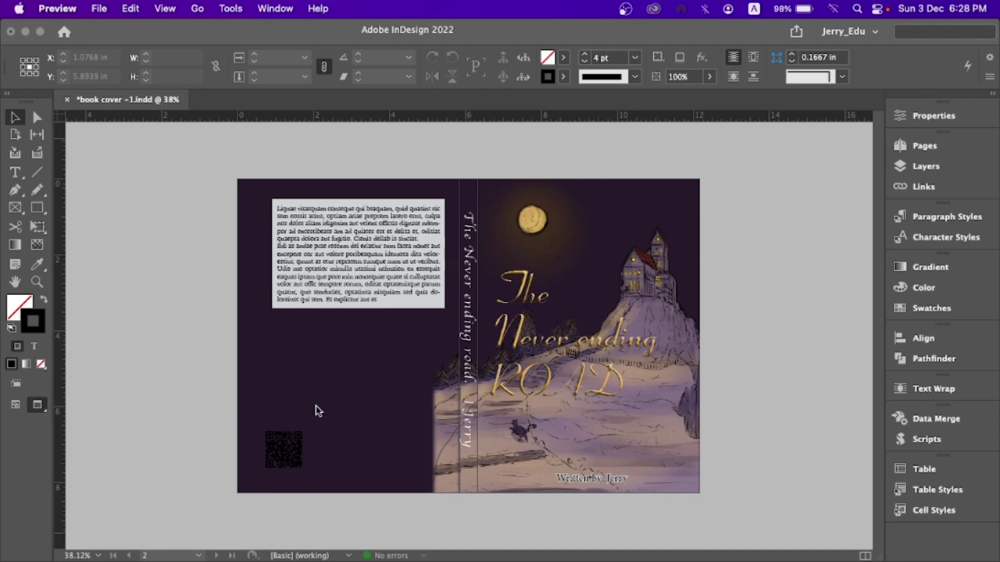
# Step: In Finder, open indesign booklet-1.indd from the IND folder inside Documents/For Youtube/Indesign book
pyautogui.click(140, 539)
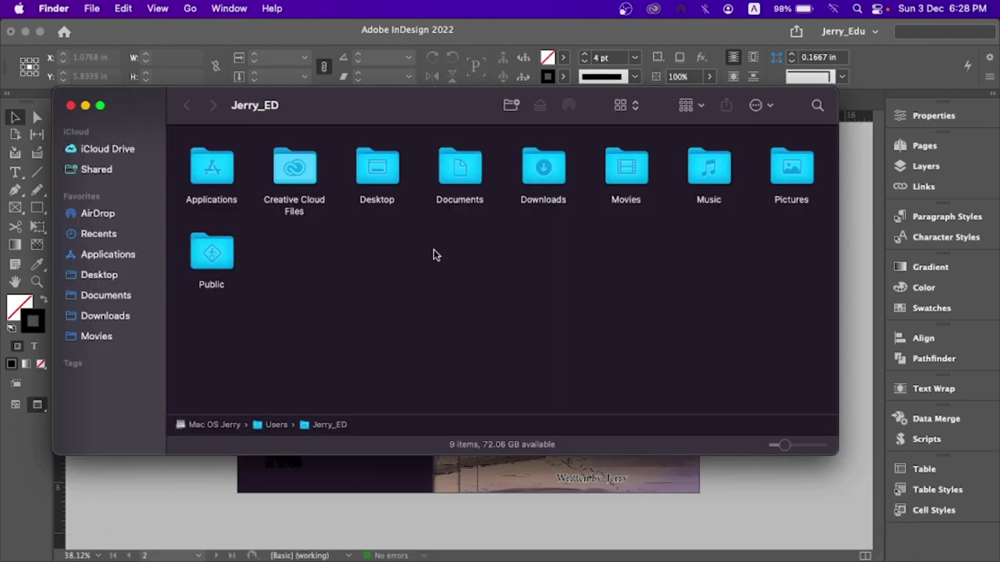
pyautogui.click(97, 296)
pyautogui.click(540, 181)
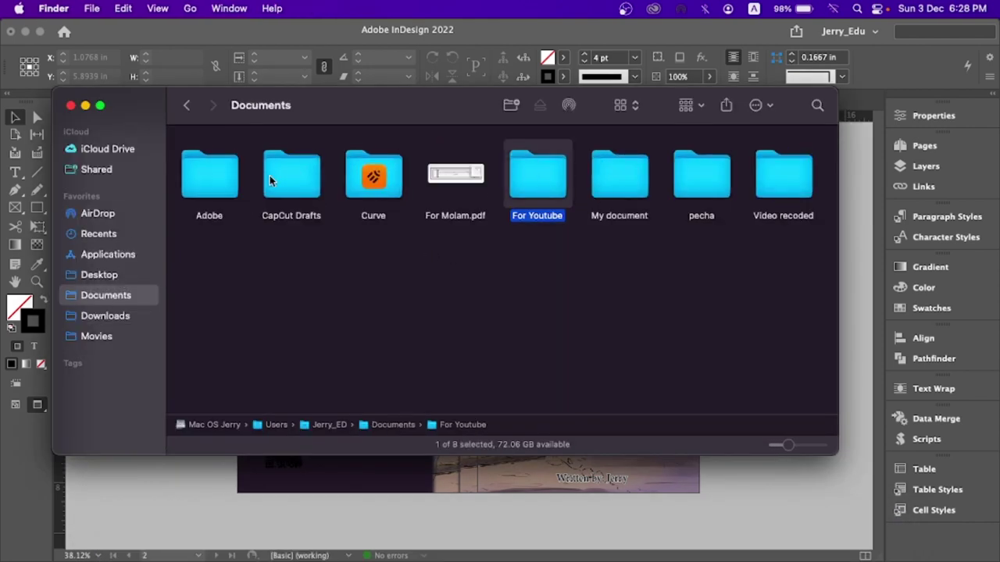
pyautogui.doubleClick(558, 175)
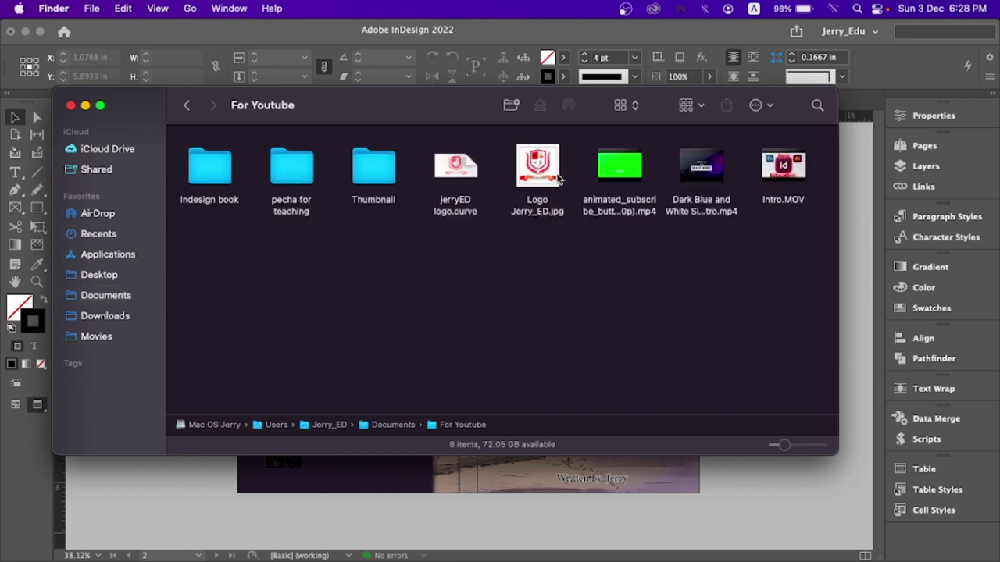
pyautogui.doubleClick(206, 169)
pyautogui.doubleClick(206, 170)
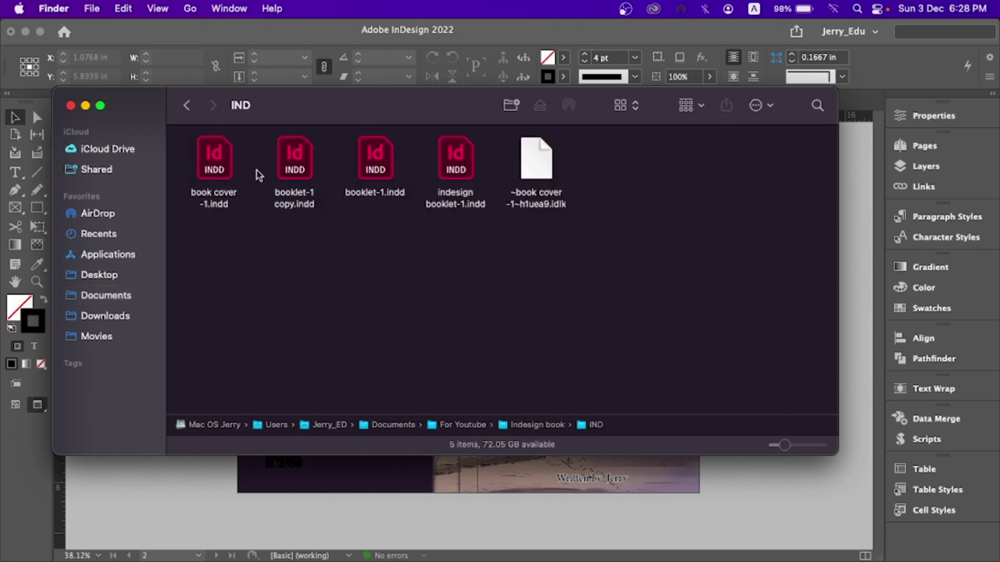
pyautogui.doubleClick(453, 164)
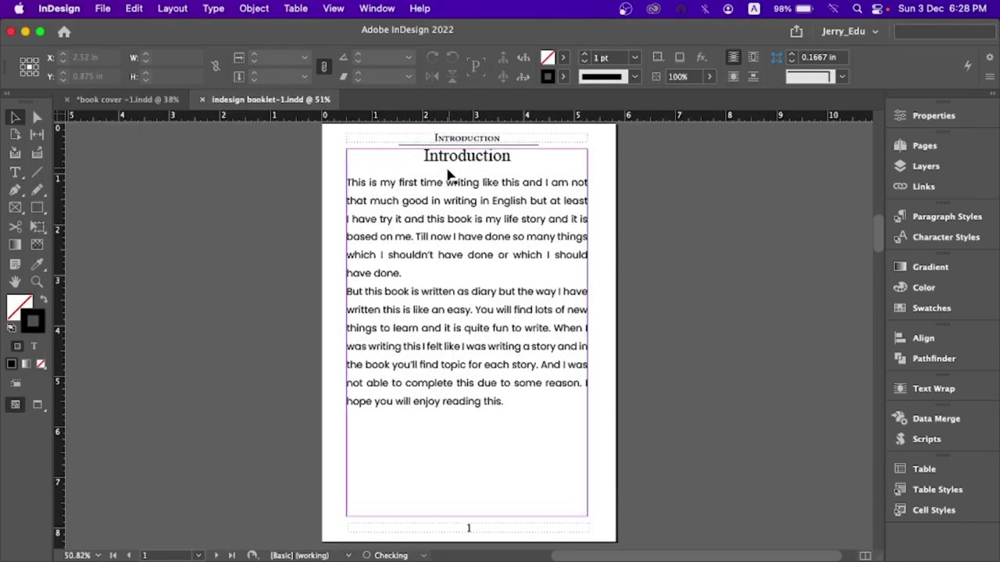
# Step: Skim the pages of indesign booklet-1.indd and close the document
pyautogui.scroll(-20, 448, 172)
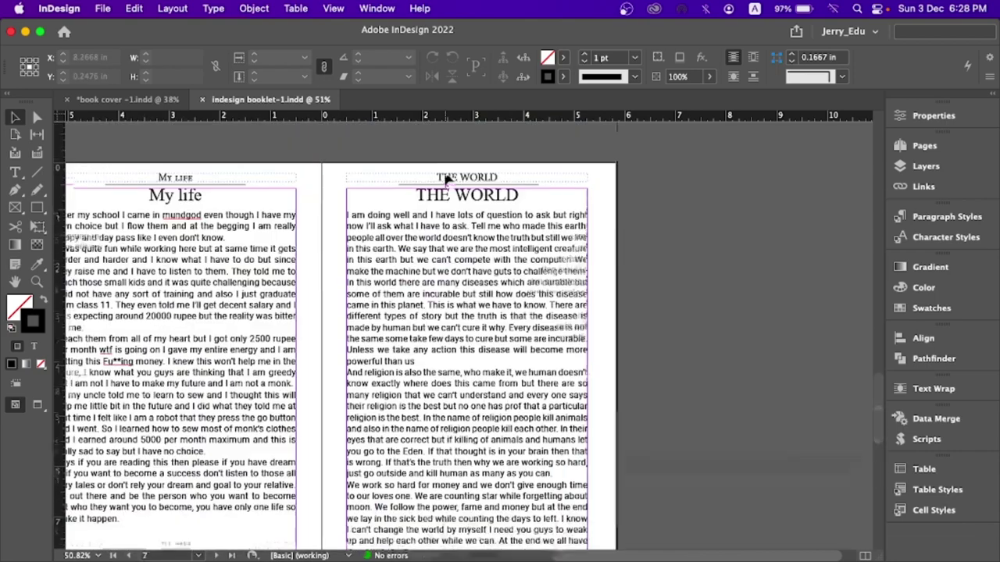
pyautogui.scroll(20, 445, 178)
pyautogui.scroll(-3, 319, 149)
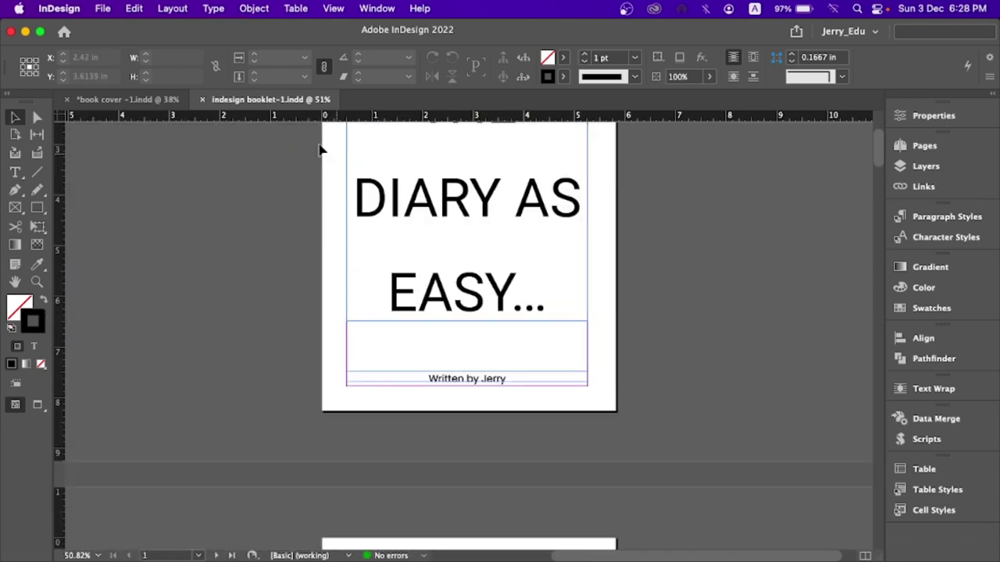
pyautogui.click(202, 99)
# Step: In Finder, open booklet-1 copy.indd from the IND folder
pyautogui.moveTo(261, 551)
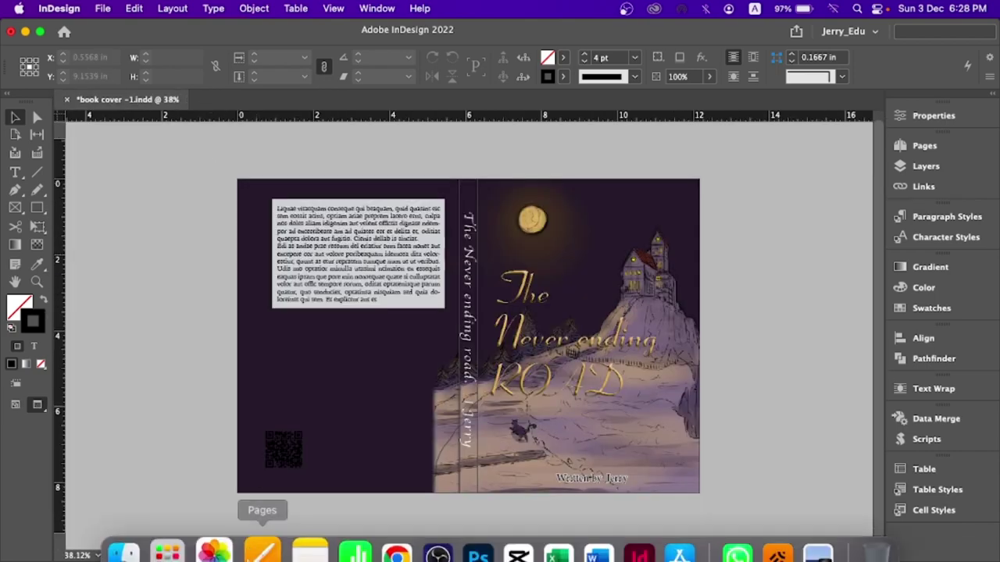
pyautogui.click(135, 538)
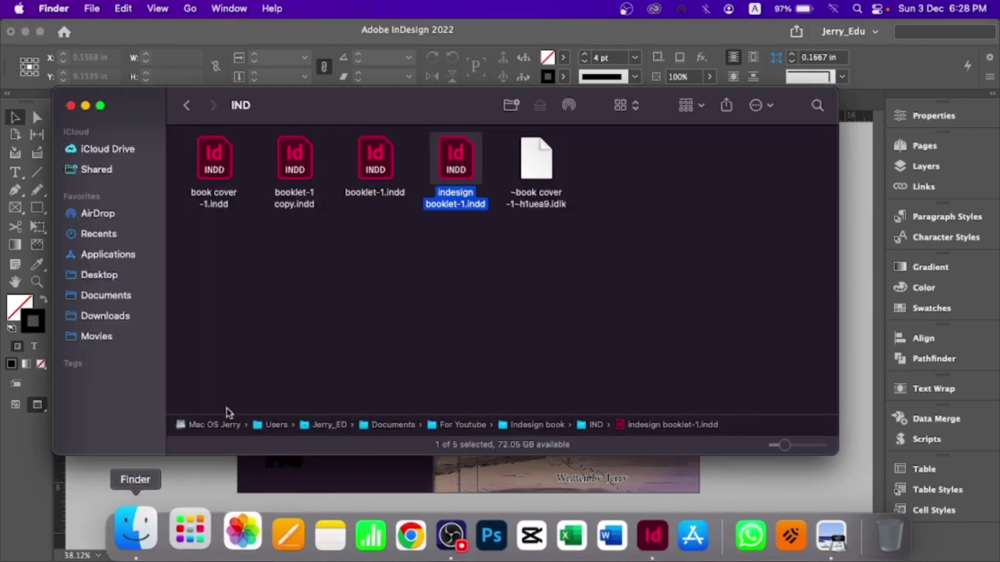
pyautogui.doubleClick(294, 170)
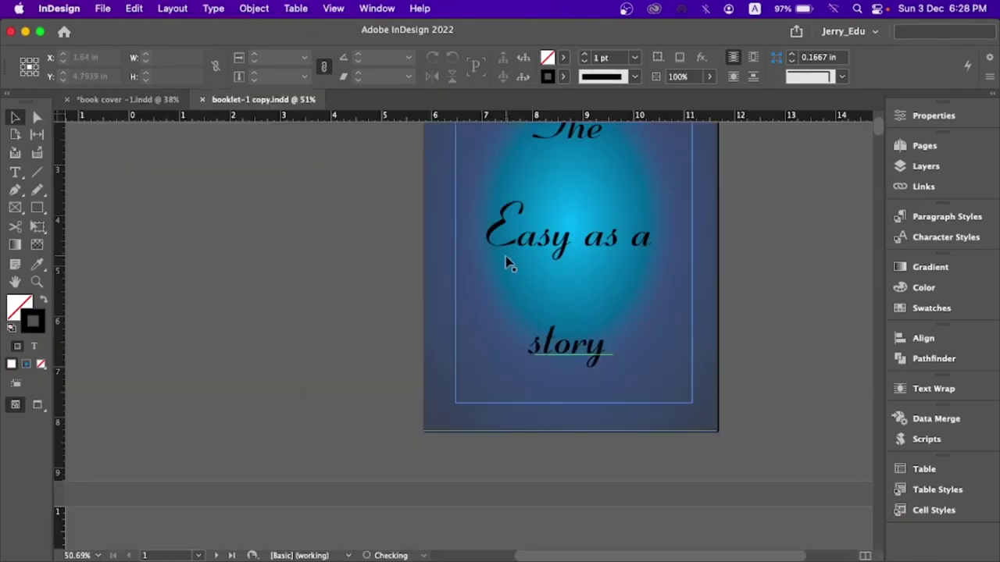
# Step: Examine the booklet's front cover page, its cover objects and the Contents spread that follows
pyautogui.scroll(5, 506, 264)
pyautogui.scroll(-2, 506, 264)
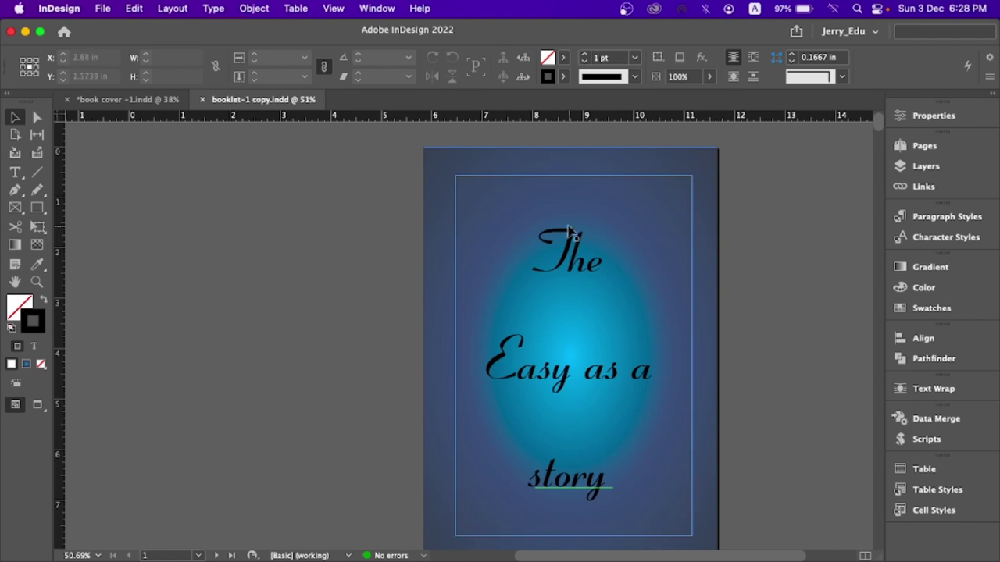
pyautogui.scroll(-1, 446, 281)
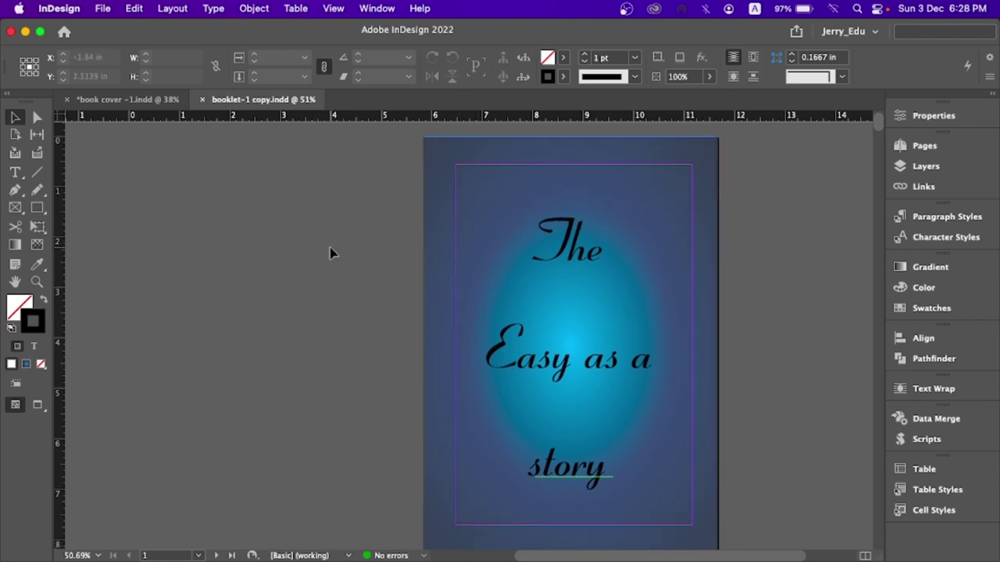
pyautogui.scroll(-1, 329, 252)
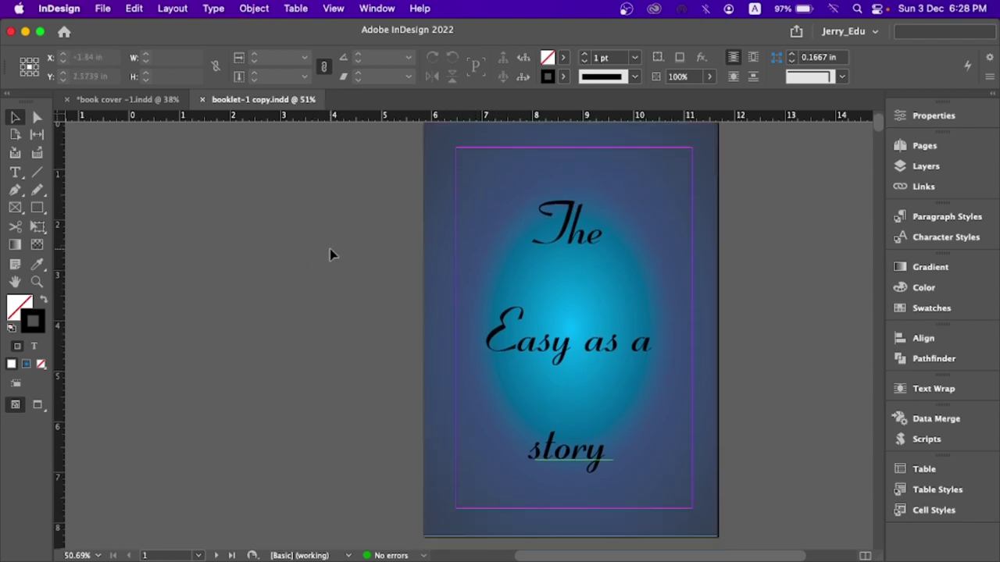
pyautogui.moveTo(333, 164); pyautogui.dragTo(499, 288)
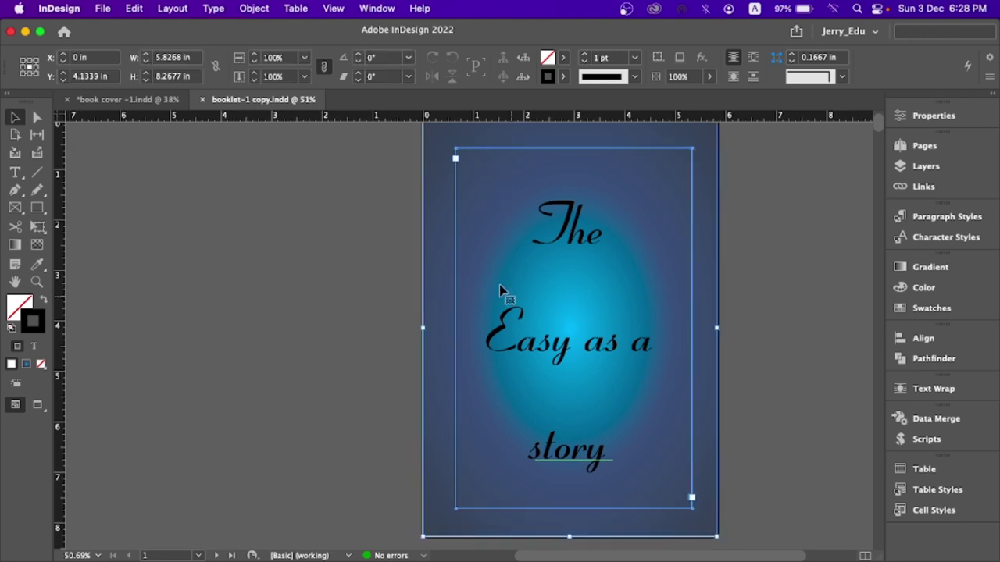
pyautogui.click(375, 231)
pyautogui.scroll(-10, 484, 264)
pyautogui.scroll(-6, 484, 264)
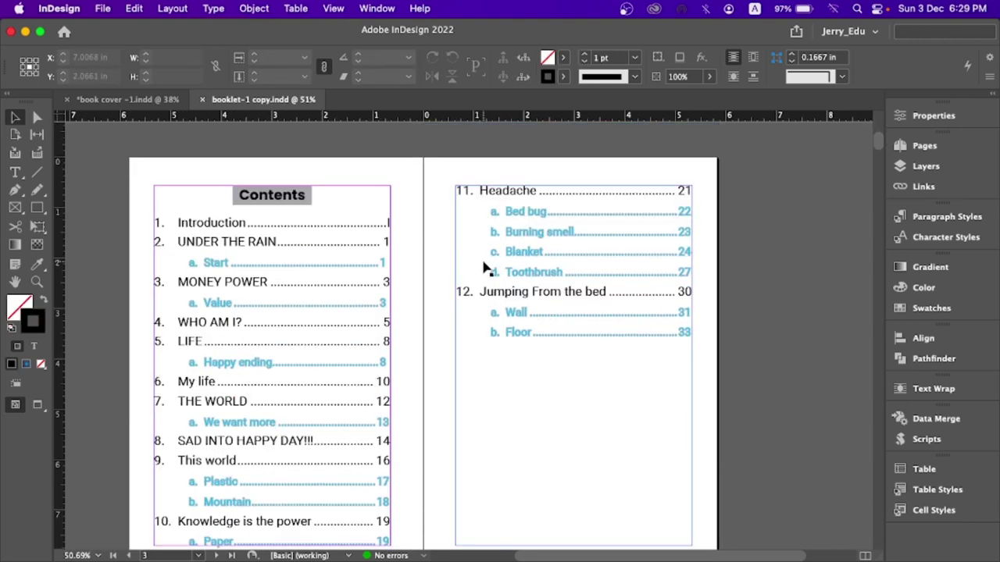
pyautogui.scroll(-1, 482, 266)
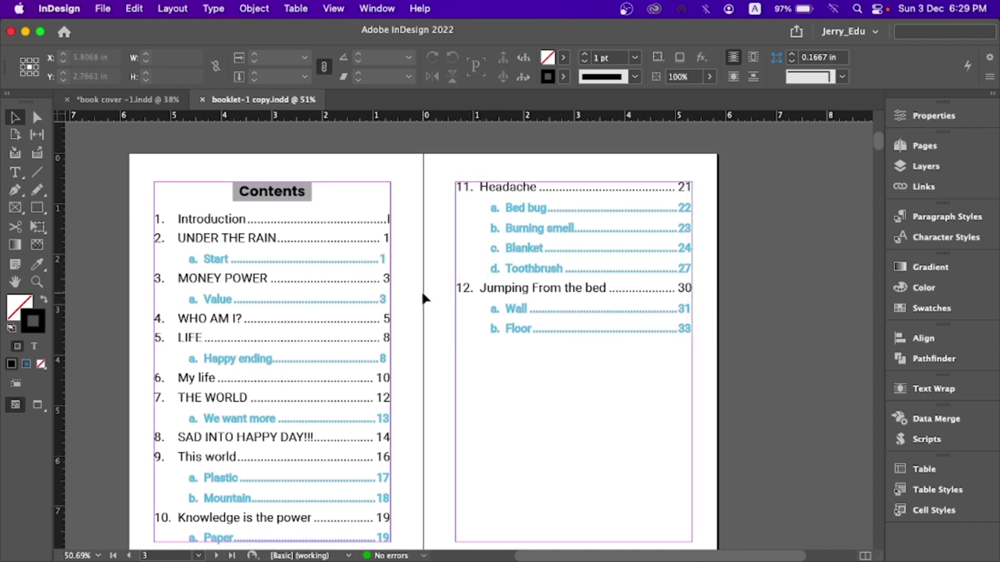
# Step: Compare the booklet's single-page cover and its background frame with the Contents spread, and close booklet-1 copy.indd
pyautogui.scroll(15, 421, 289)
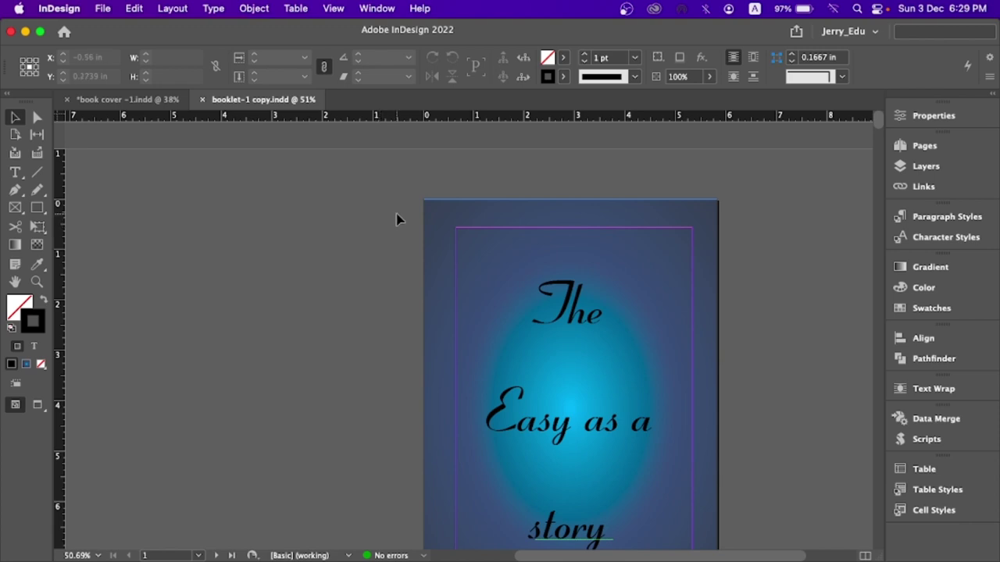
pyautogui.scroll(-2, 396, 220)
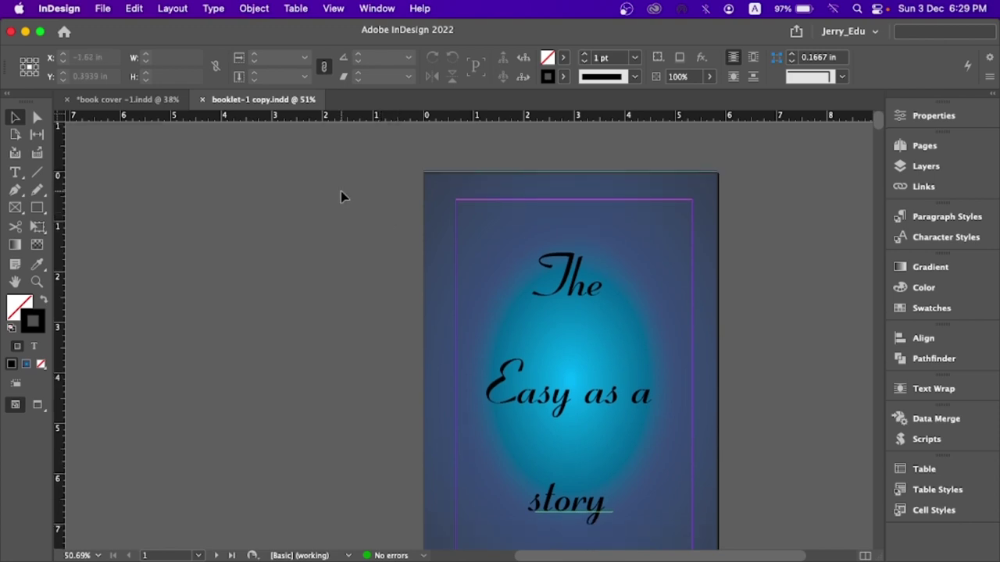
pyautogui.moveTo(341, 190); pyautogui.dragTo(401, 243)
pyautogui.click(445, 241)
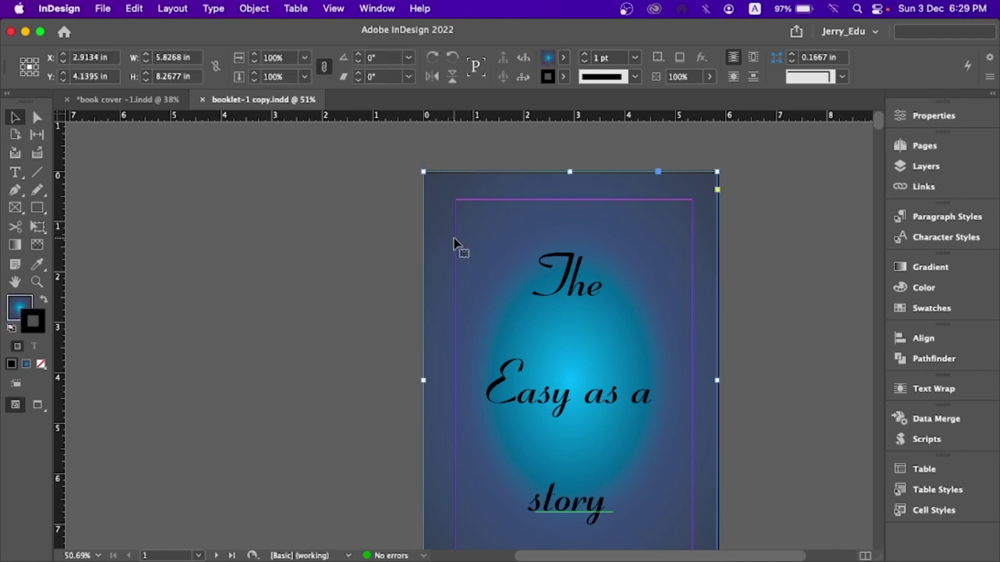
pyautogui.click(349, 240)
pyautogui.scroll(-10, 349, 240)
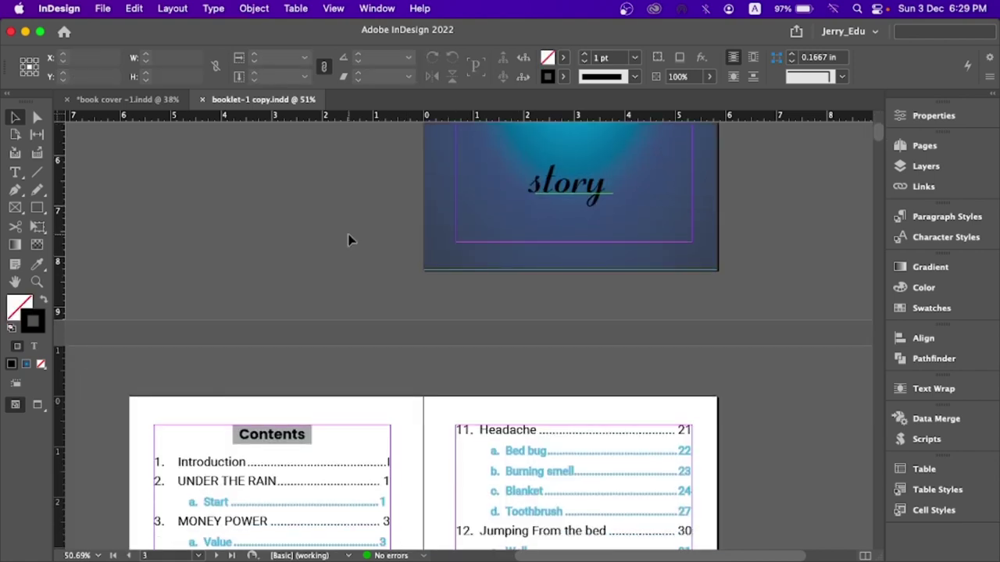
pyautogui.scroll(10, 346, 234)
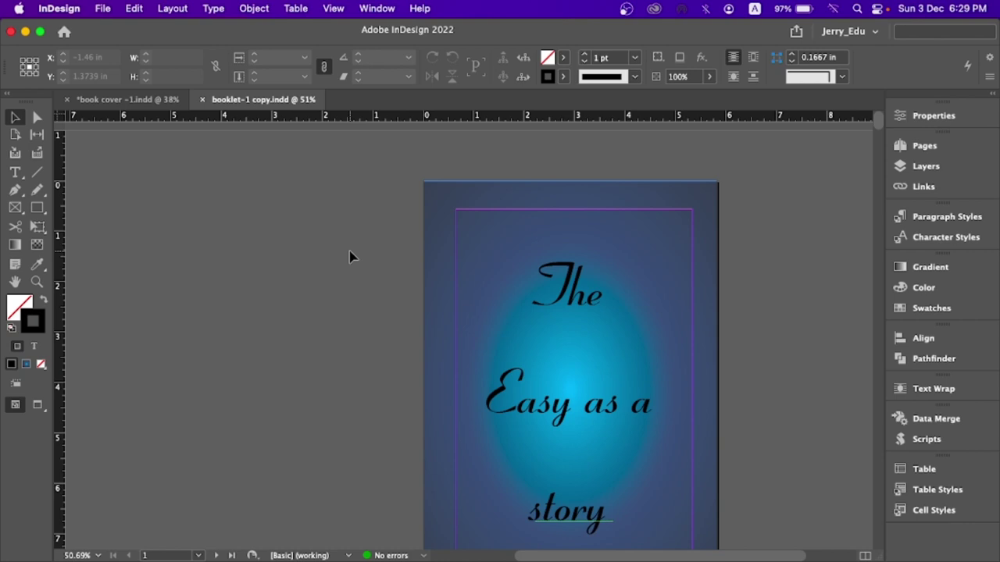
pyautogui.scroll(-10, 349, 257)
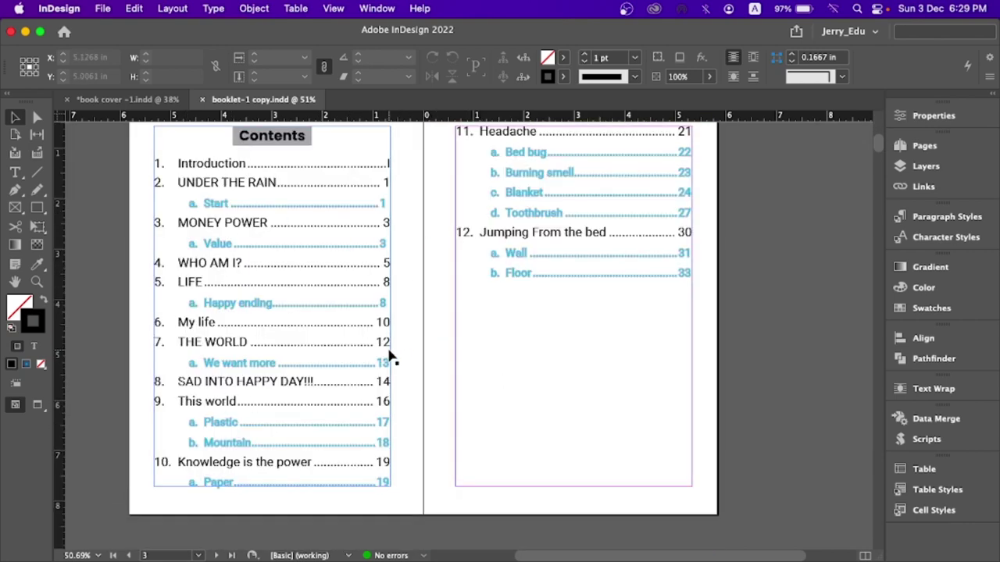
pyautogui.scroll(5, 391, 352)
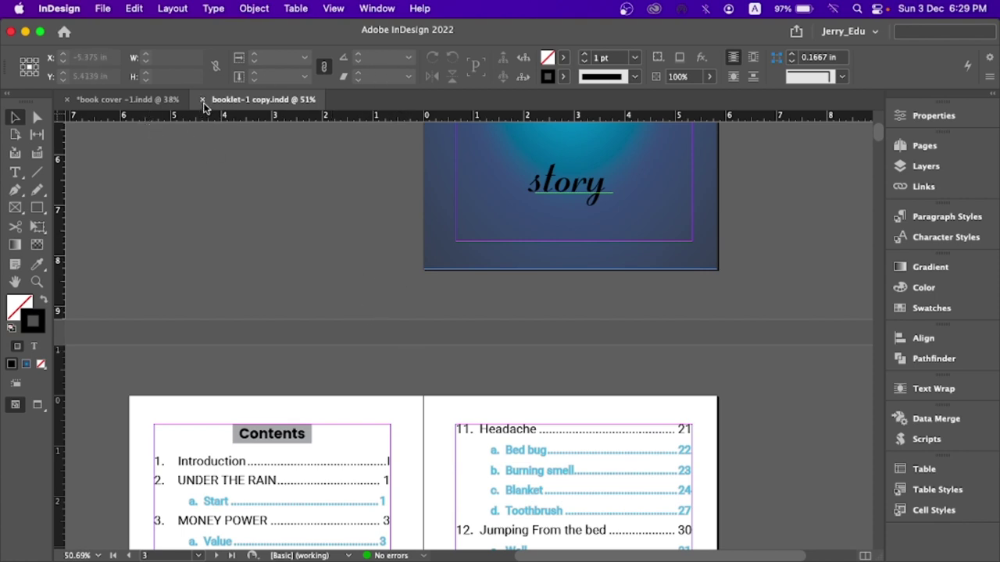
pyautogui.press('super+w')
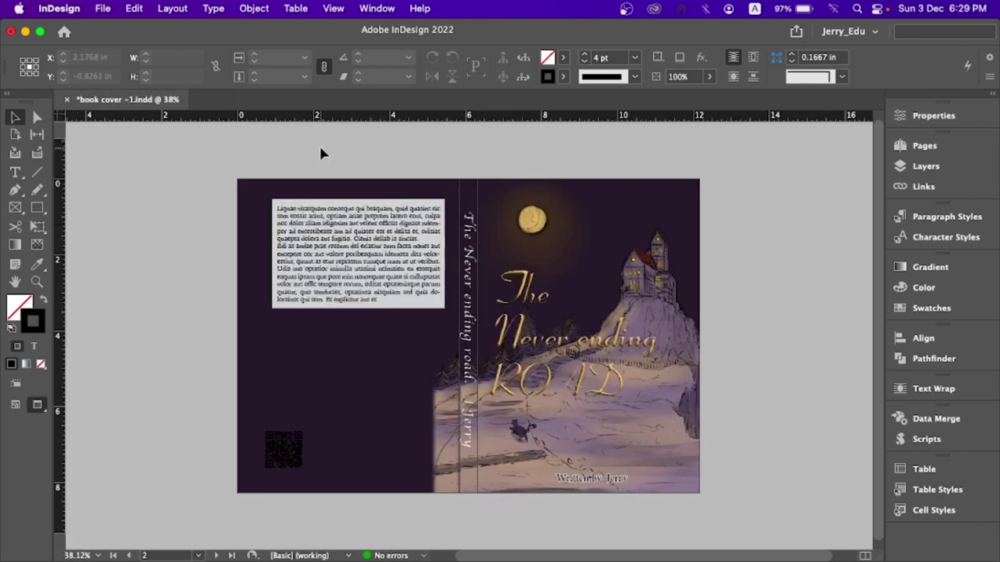
# Step: Select all the artwork and text across the book cover to show its extent, and clear the selection
pyautogui.moveTo(159, 151); pyautogui.dragTo(727, 542)
pyautogui.click(253, 213)
pyautogui.click(201, 161)
pyautogui.moveTo(201, 156); pyautogui.dragTo(706, 502)
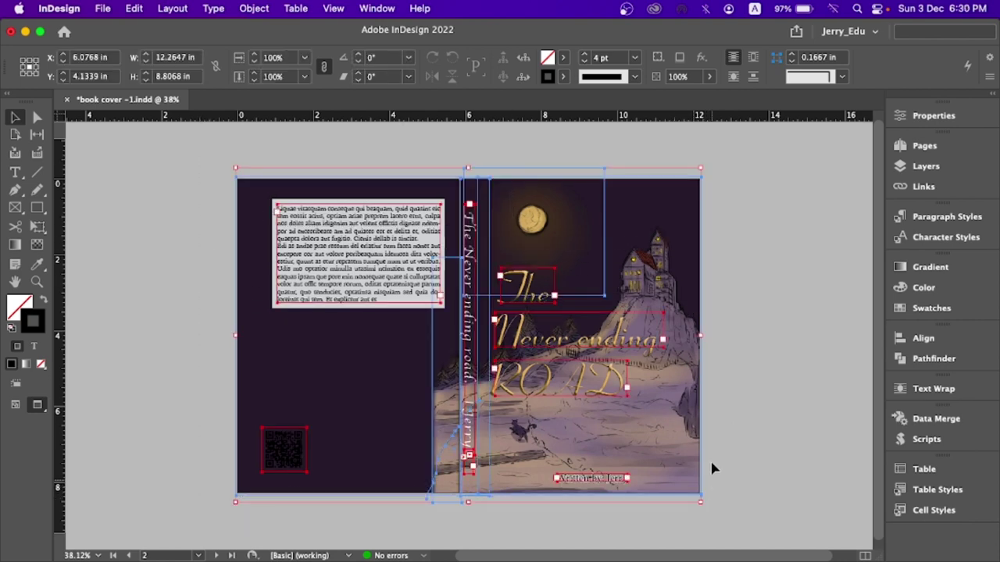
pyautogui.click(211, 317)
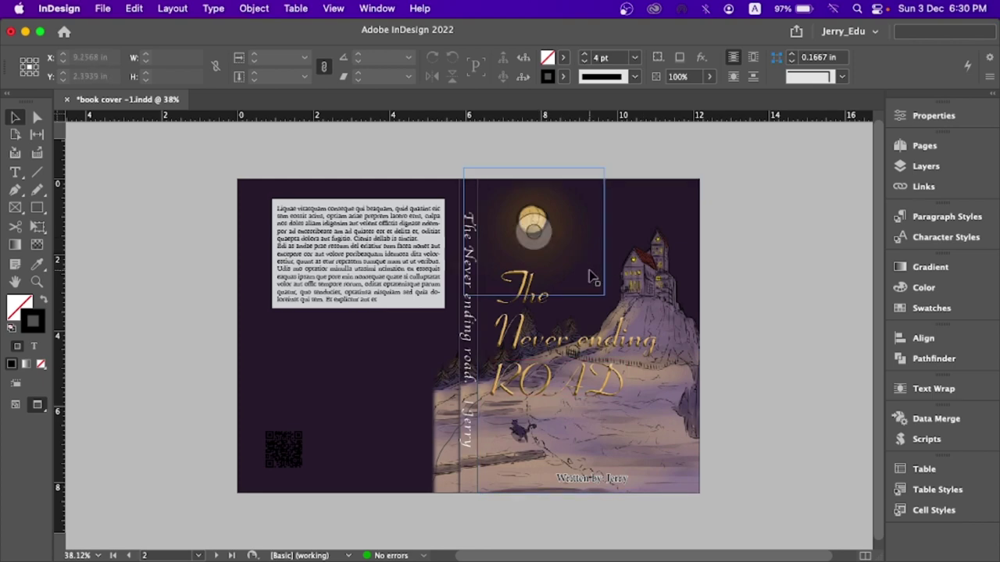
# Step: Examine the book cover's spine, back cover and front cover at 100% and 50% magnification
pyautogui.press('super+1')
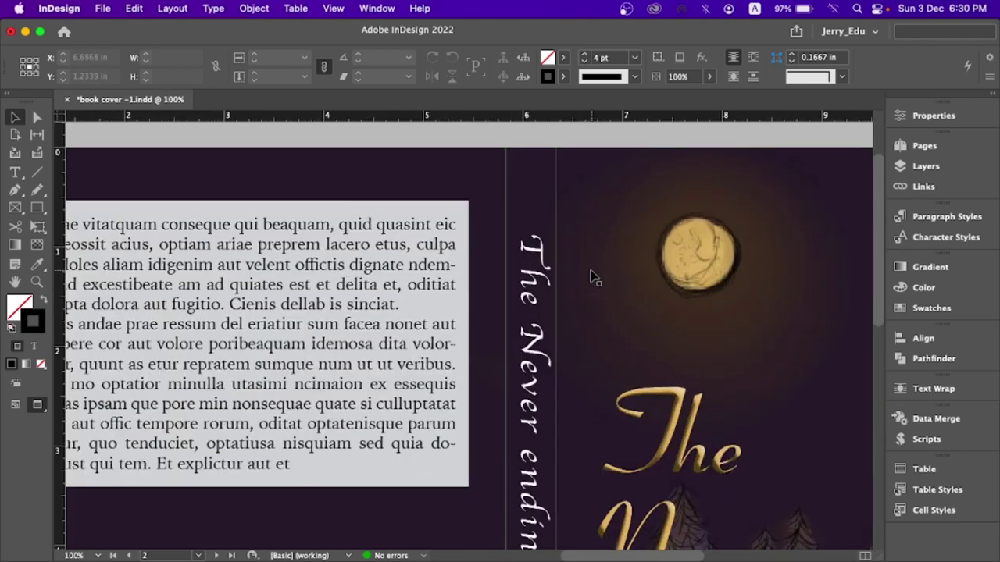
pyautogui.scroll(-2, 591, 276)
pyautogui.moveTo(623, 277); pyautogui.dragTo(470, 207)
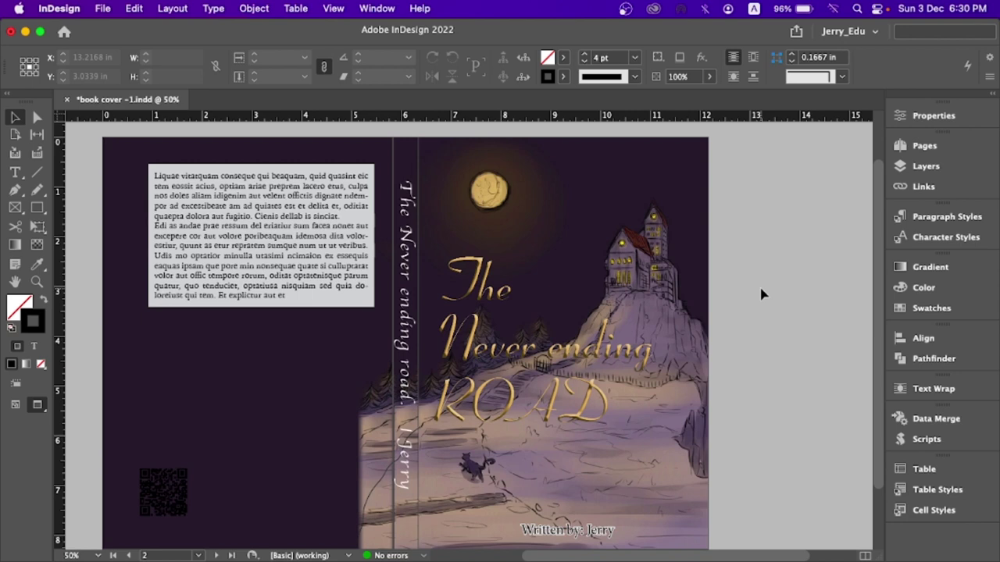
pyautogui.click(558, 446)
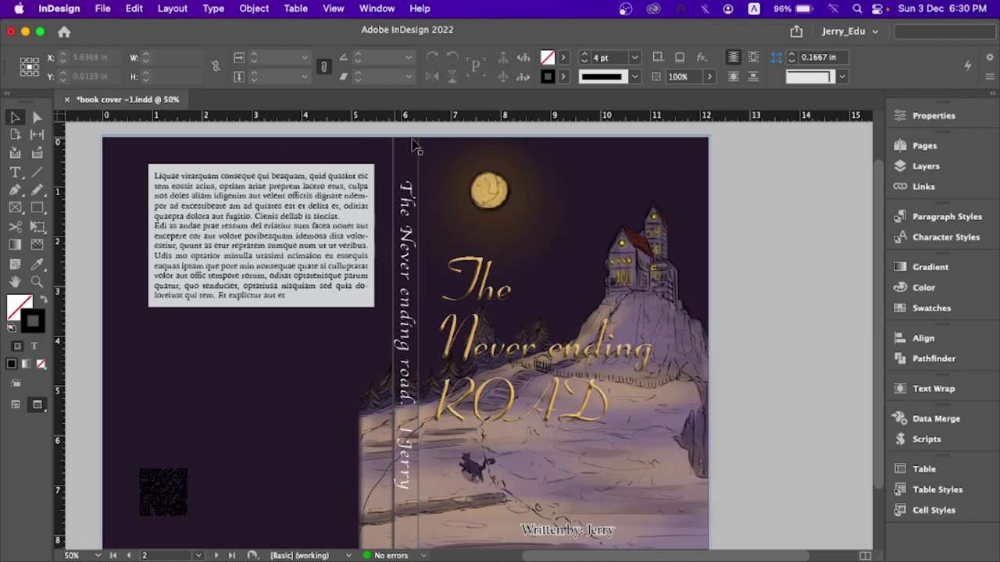
pyautogui.moveTo(411, 141); pyautogui.dragTo(412, 161)
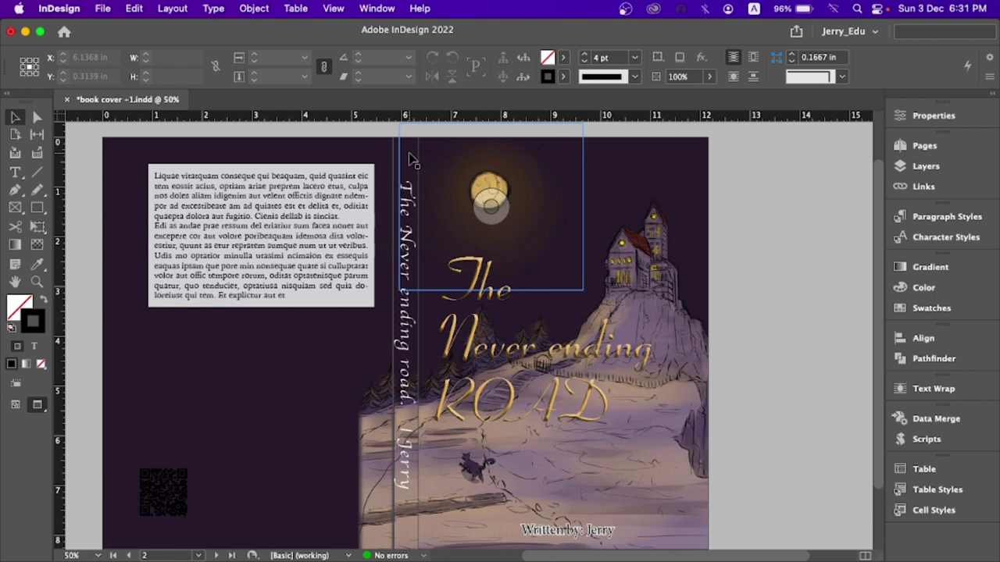
pyautogui.moveTo(413, 161); pyautogui.dragTo(374, 168)
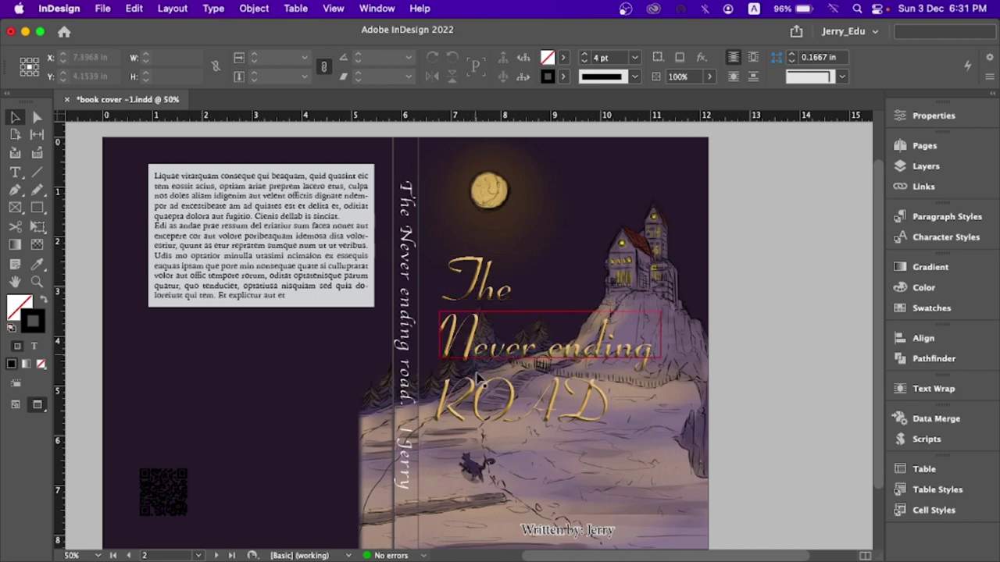
pyautogui.click(563, 445)
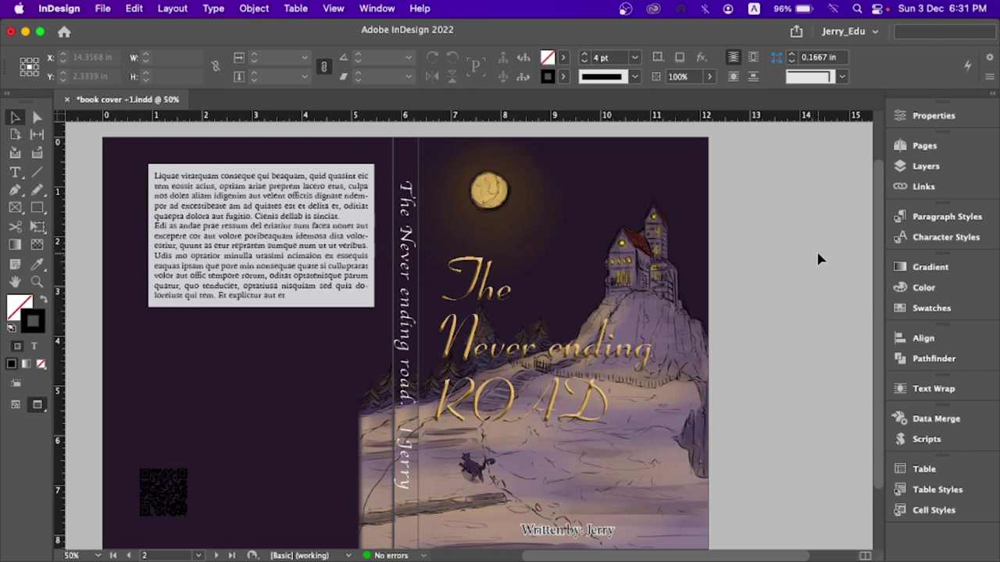
pyautogui.scroll(-1, 782, 222)
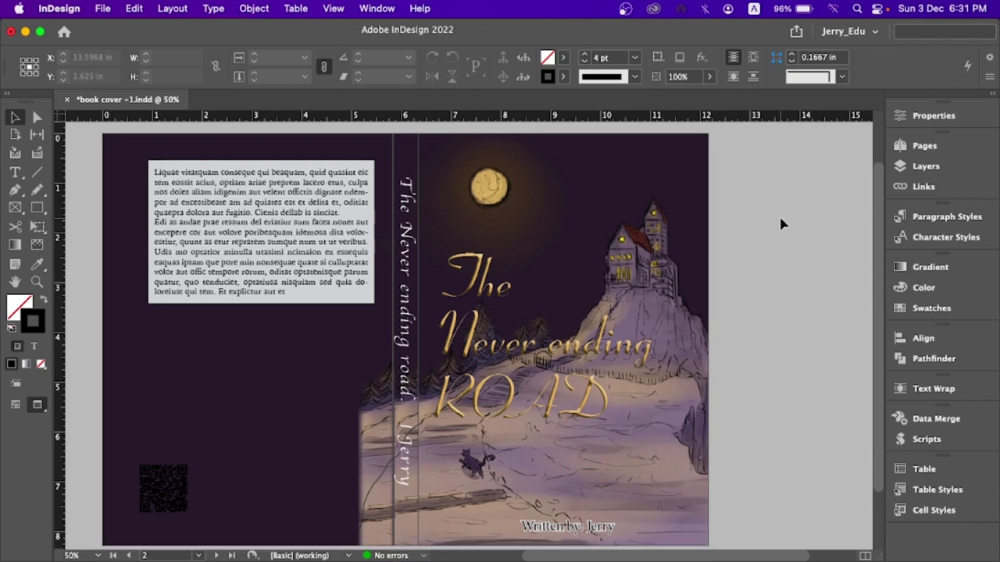
pyautogui.moveTo(712, 139); pyautogui.dragTo(807, 553)
pyautogui.press('super+z')
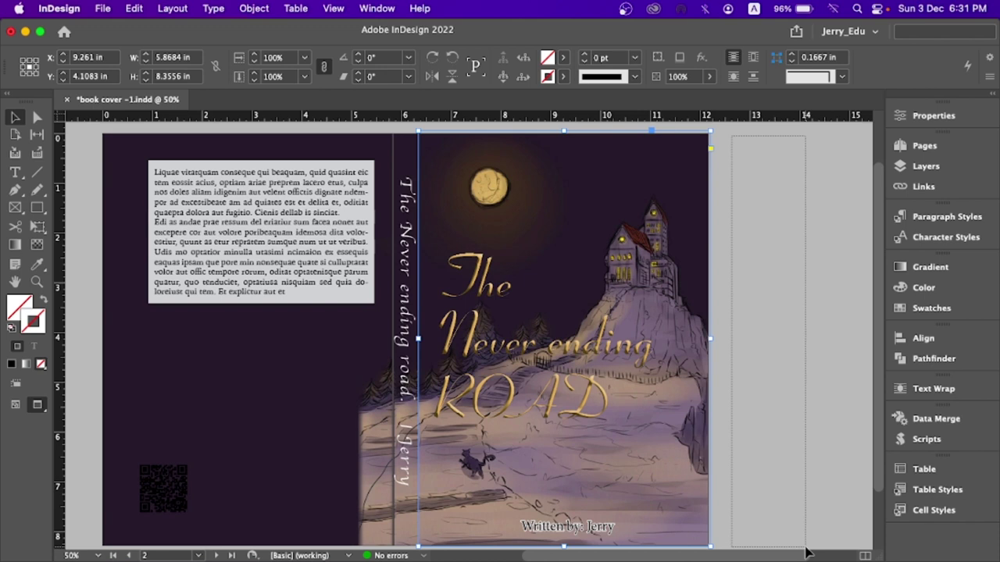
pyautogui.moveTo(808, 553); pyautogui.dragTo(811, 549)
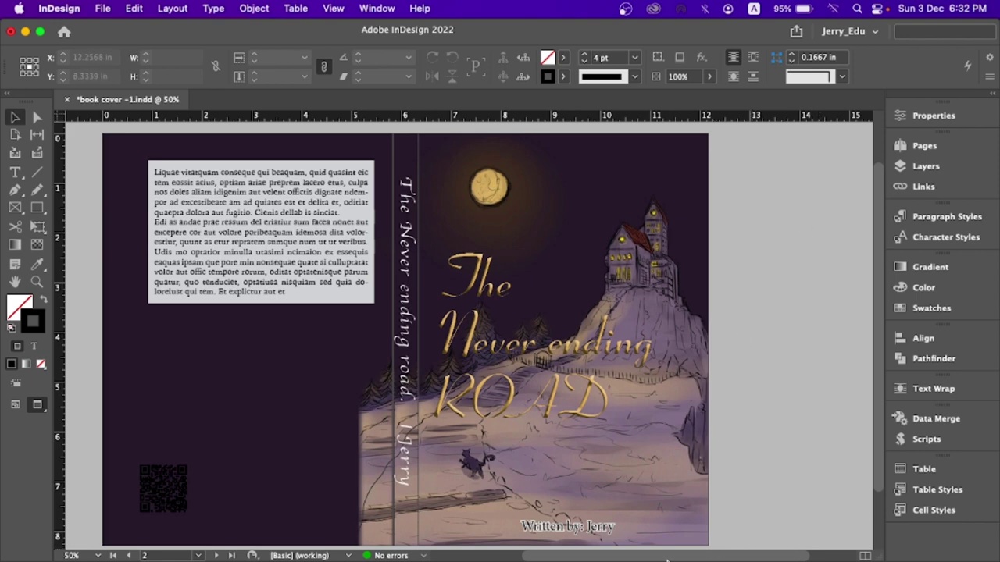
# Step: Switch to Finder and open the Photos folder inside Downloads
pyautogui.click(128, 544)
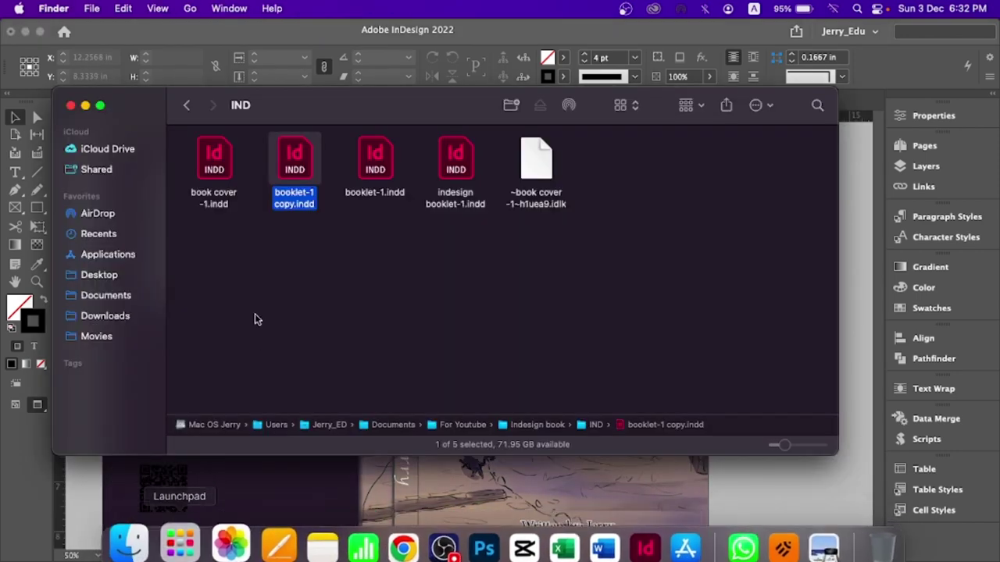
pyautogui.click(103, 315)
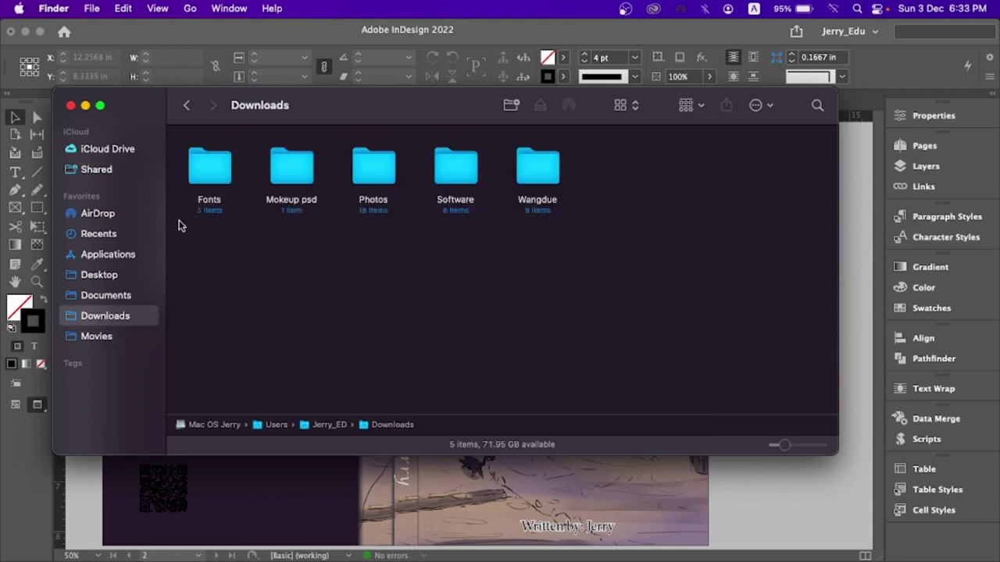
pyautogui.doubleClick(379, 177)
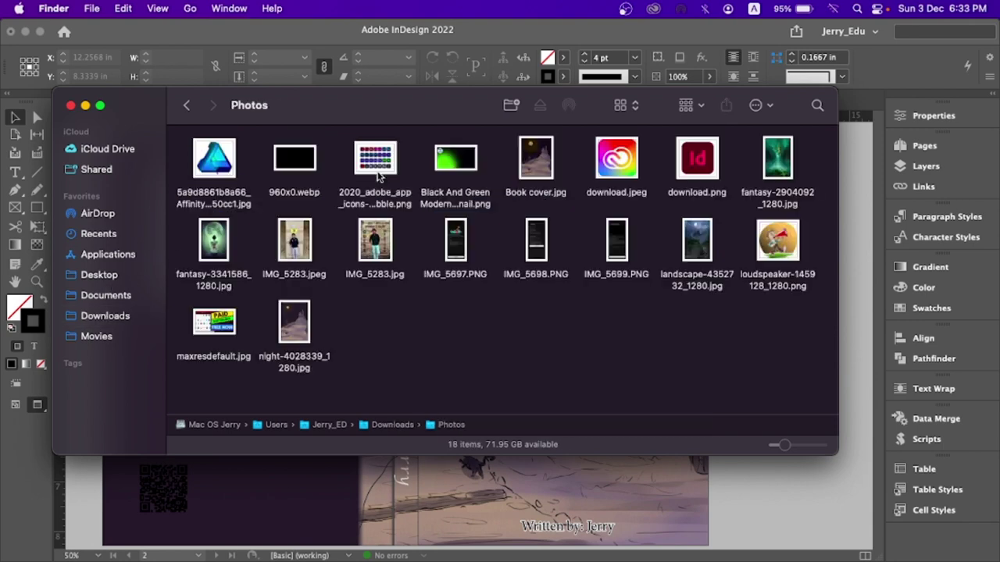
# Step: Preview fantasy-3341586_1280.jpg, landscape-4352732_1280.jpg and fantasy-2904092_1280.jpg in the Photos folder, and minimise the Finder window
pyautogui.click(535, 154)
pyautogui.click(519, 339)
pyautogui.click(211, 243)
pyautogui.press('space')
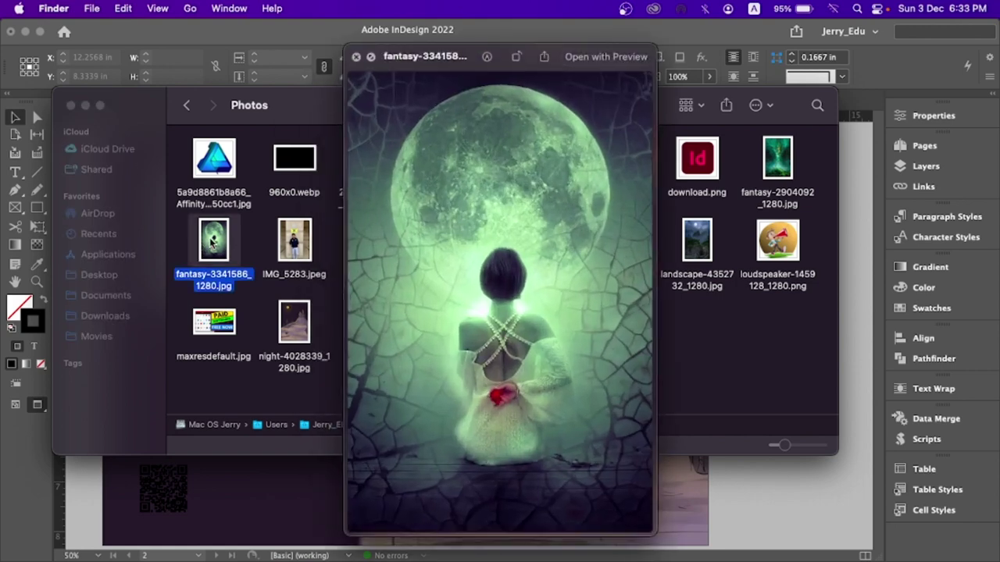
pyautogui.press('space')
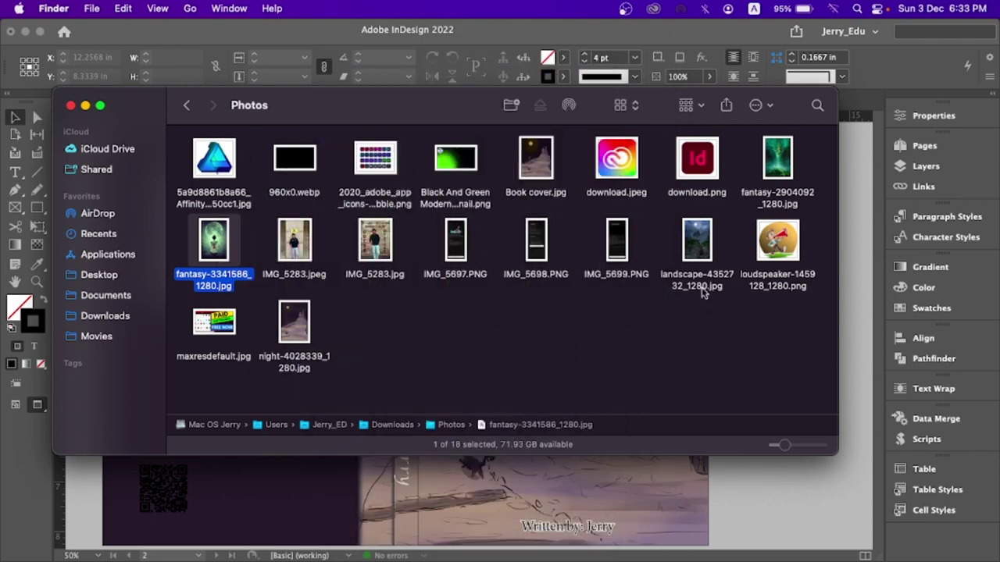
pyautogui.click(699, 250)
pyautogui.press('space')
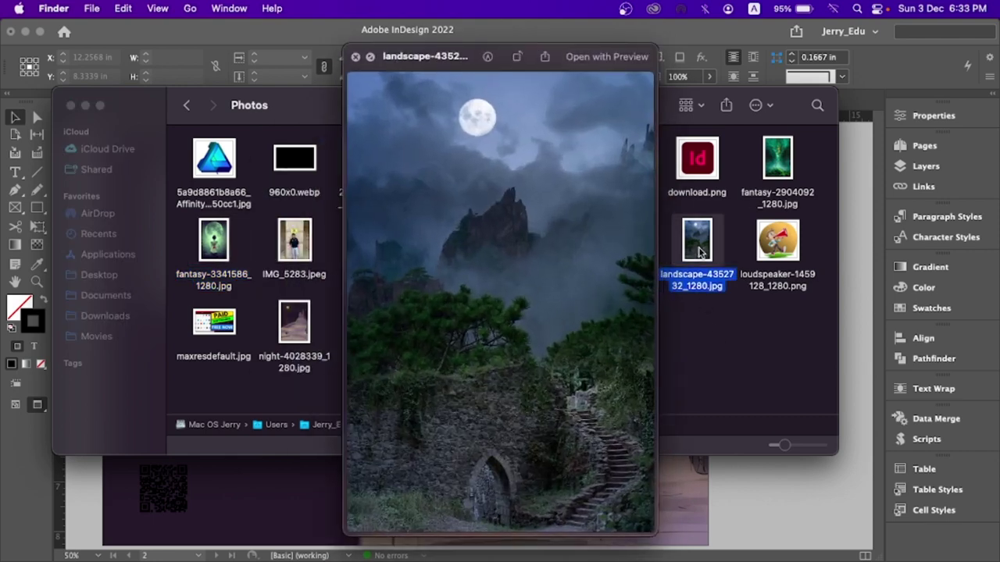
pyautogui.press('space')
pyautogui.click(774, 164)
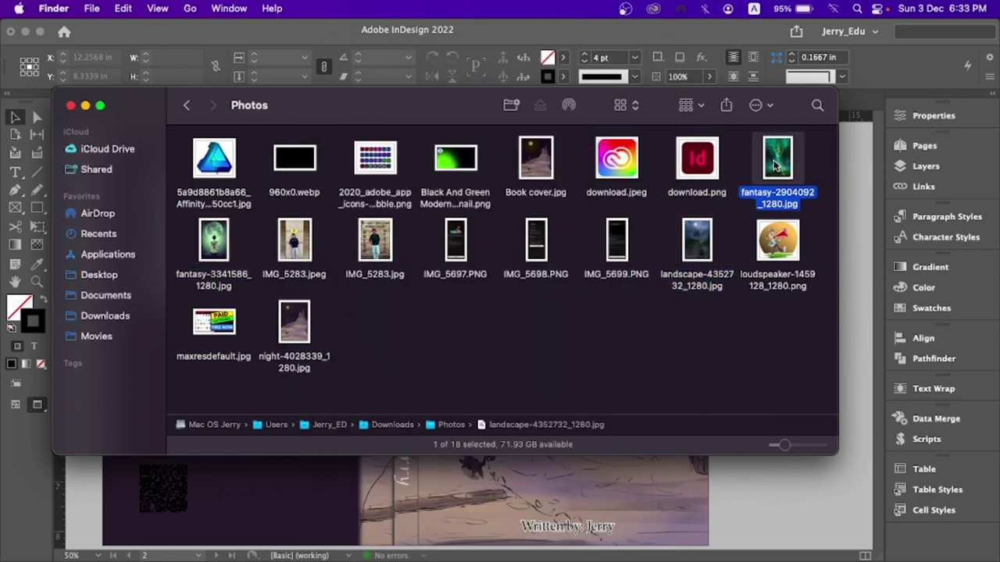
pyautogui.press('space')
pyautogui.press('space')
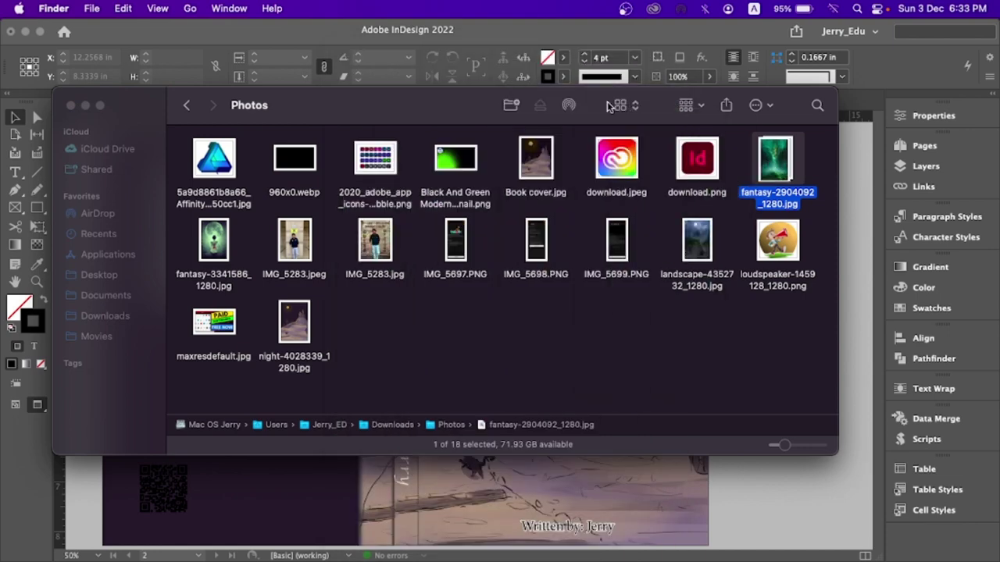
pyautogui.click(86, 105)
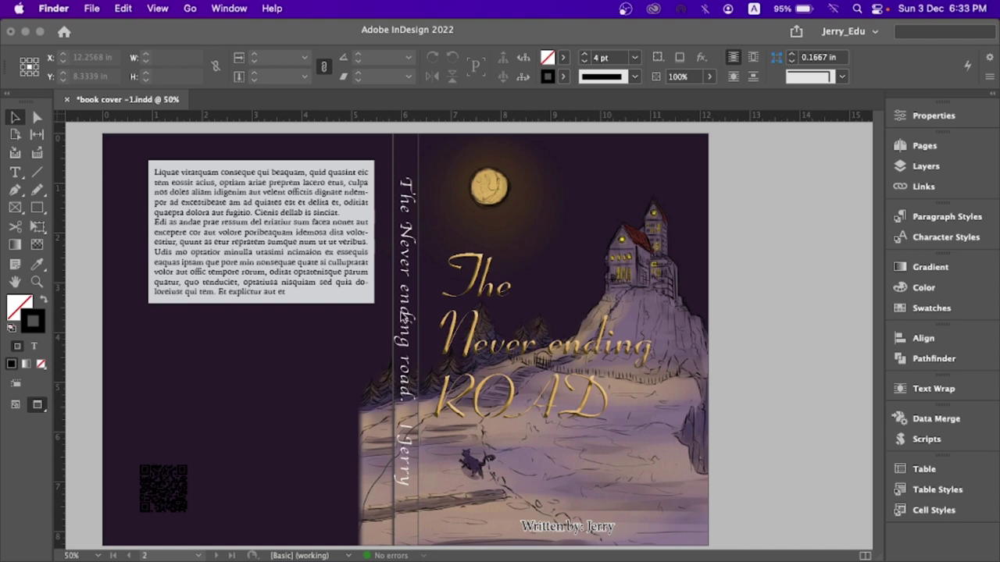
pyautogui.scroll(-1, 759, 297)
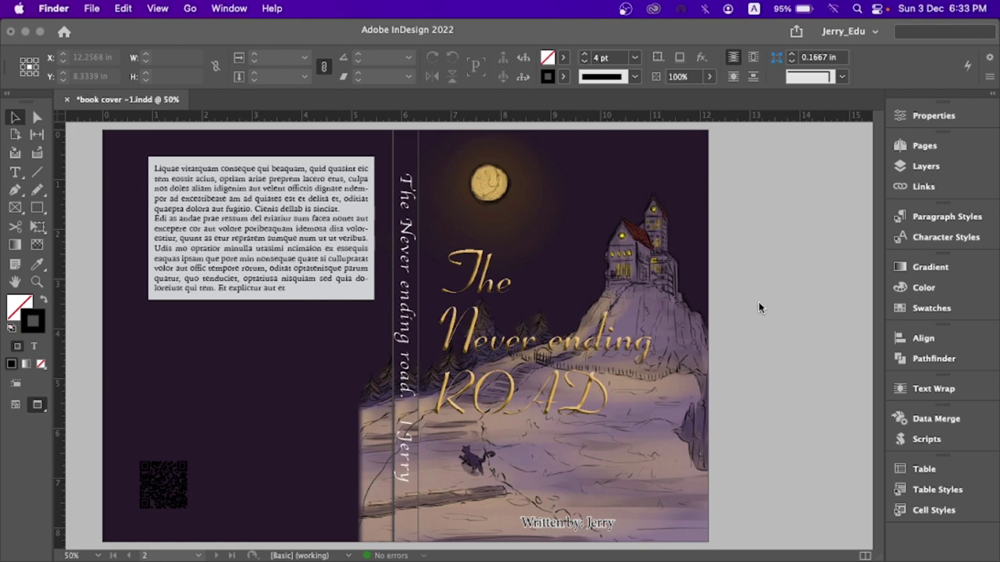
pyautogui.press('super+n')
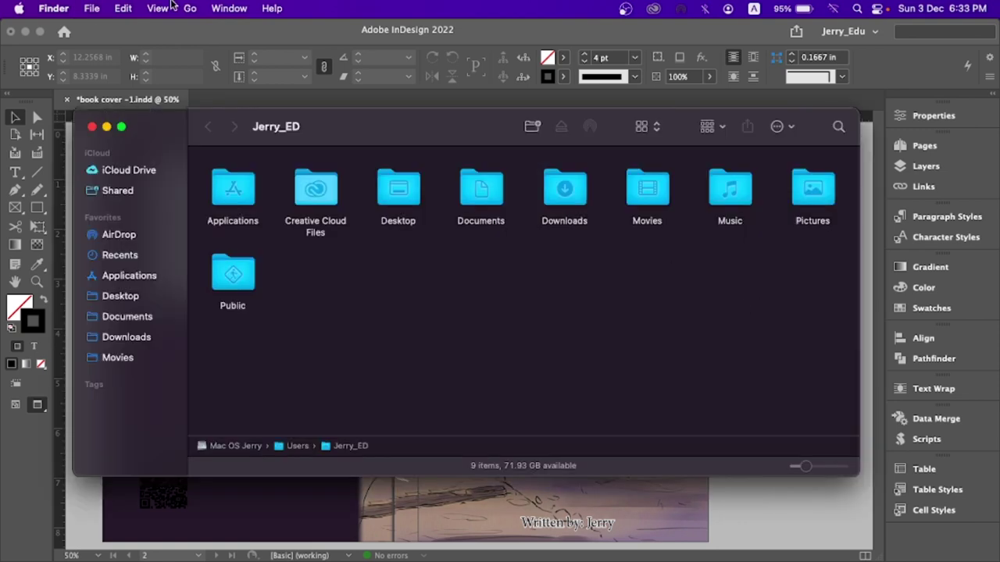
pyautogui.click(93, 127)
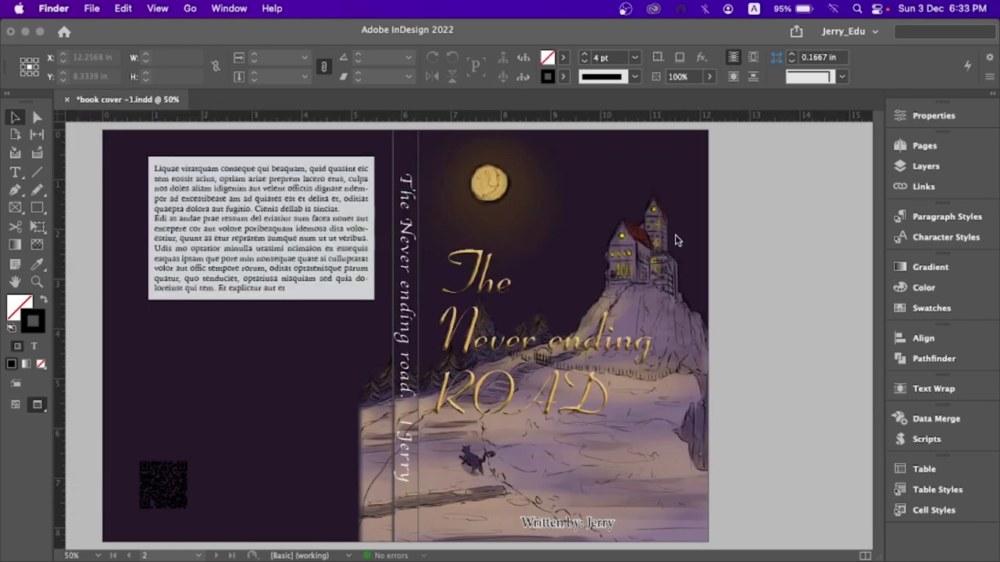
# Step: Switch to InDesign and start a new print document with 3 facing pages at A5 size
pyautogui.click(765, 227)
pyautogui.press('super+n')
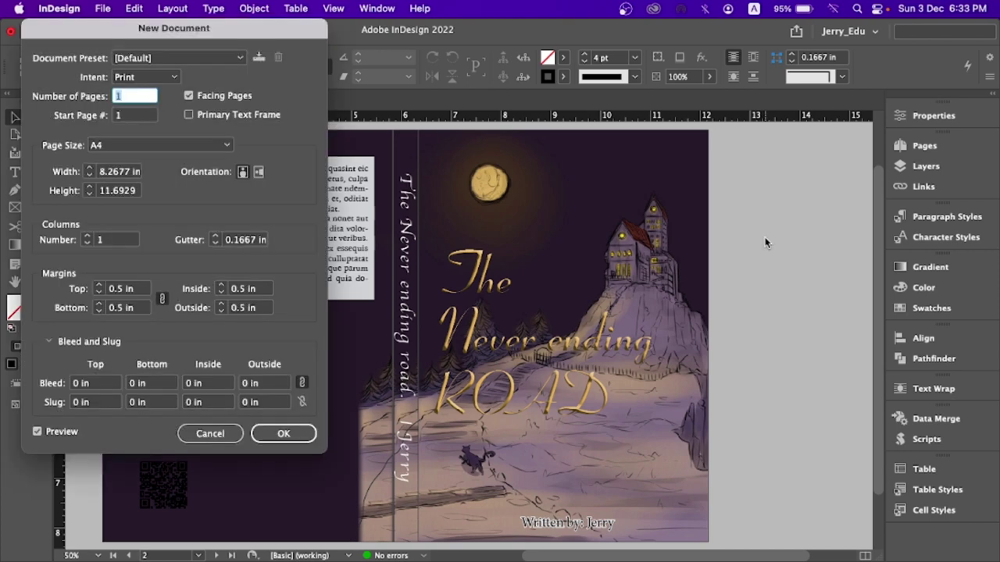
pyautogui.moveTo(268, 34); pyautogui.dragTo(777, 39)
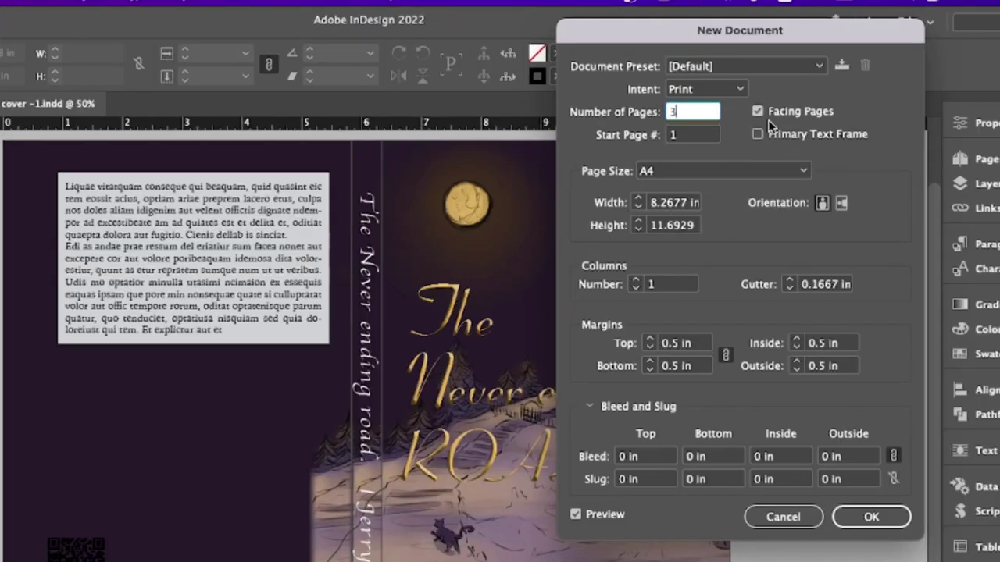
pyautogui.write('3')
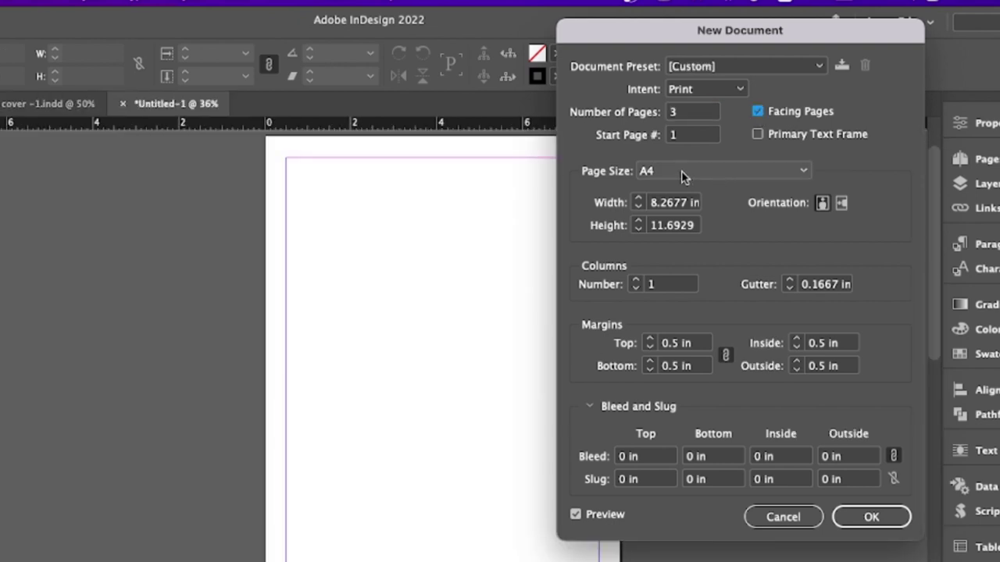
pyautogui.click(682, 173)
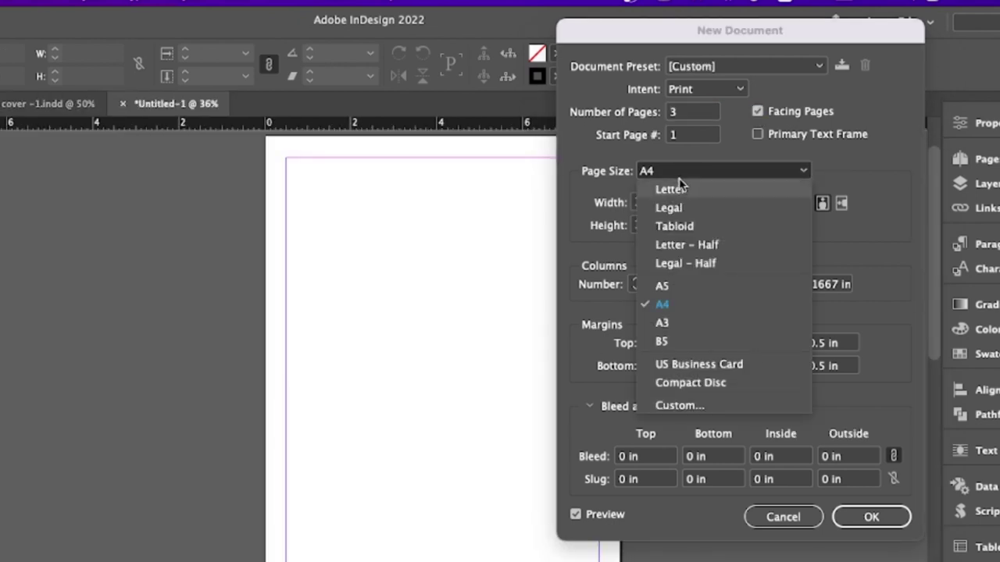
pyautogui.click(673, 289)
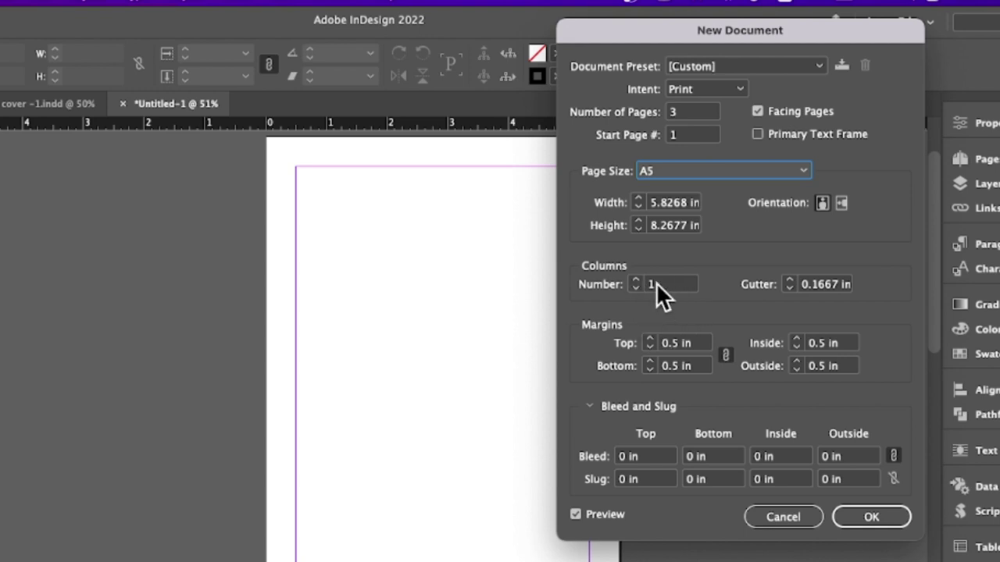
# Step: Set all four margins of the new document to 0.3125 in
pyautogui.click(649, 348)
pyautogui.click(649, 348)
pyautogui.click(649, 347)
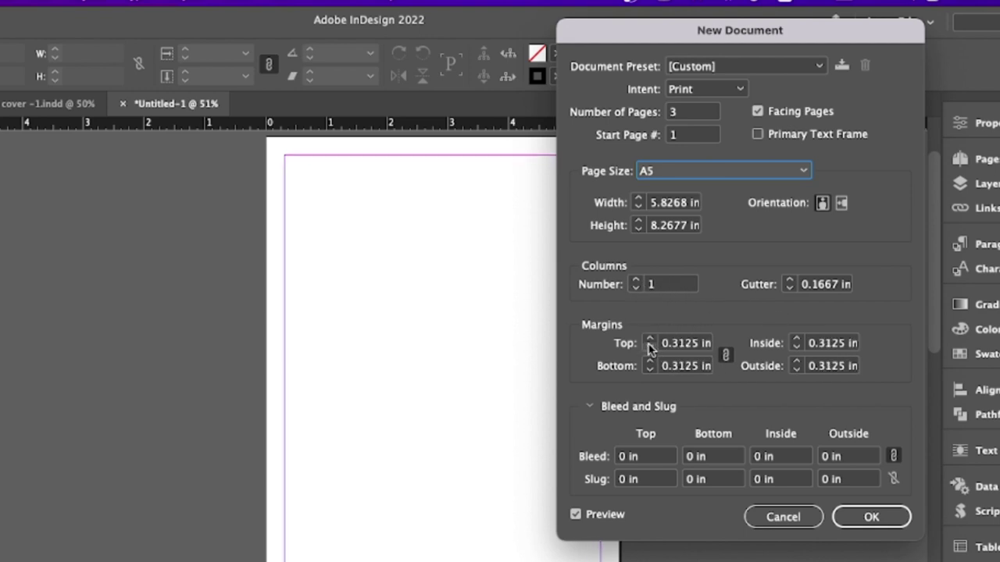
pyautogui.click(649, 347)
pyautogui.click(648, 340)
# Step: Set the bleed to 0.125 in on all sides and create the document
pyautogui.moveTo(678, 38); pyautogui.dragTo(683, 25)
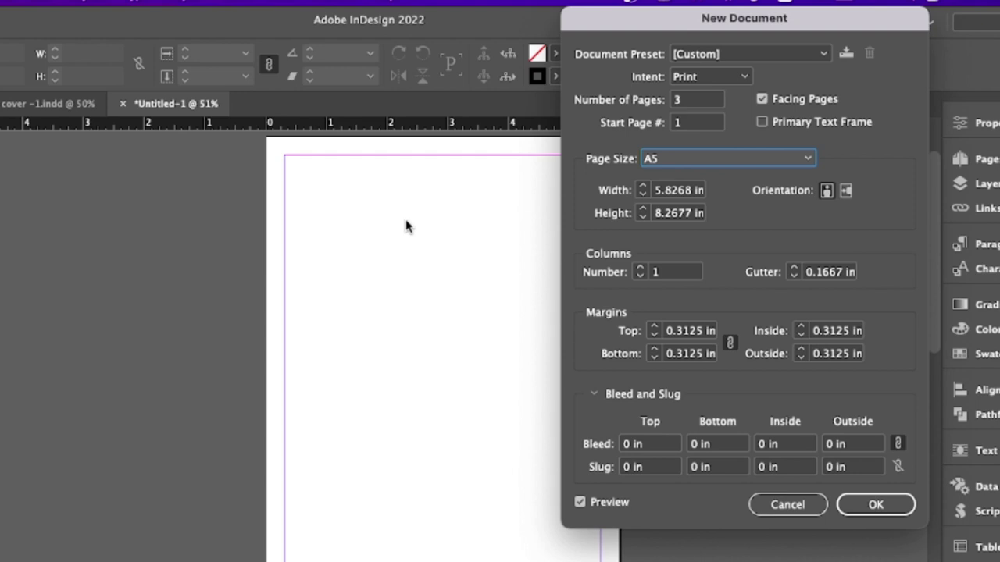
pyautogui.click(654, 443)
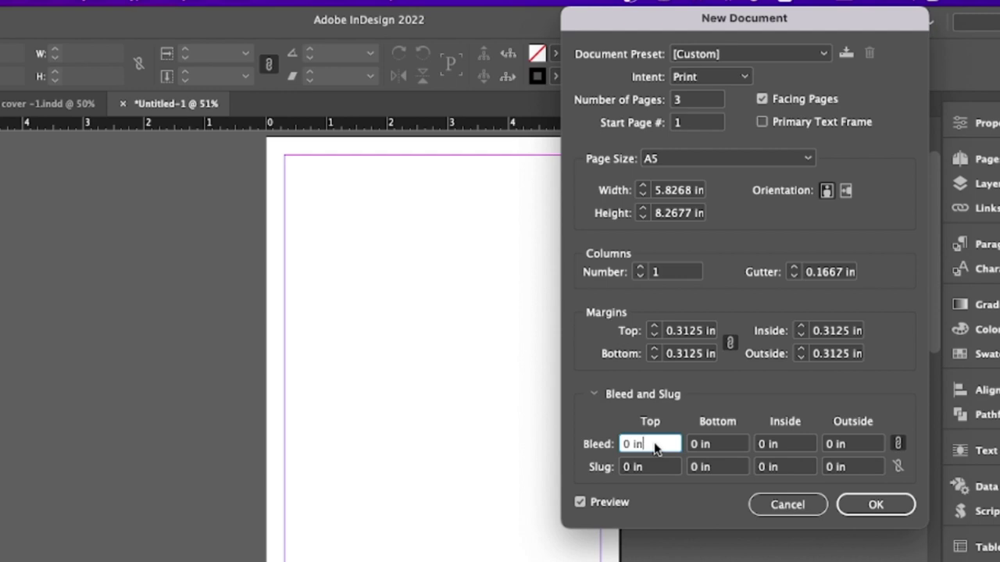
pyautogui.press('Up')
pyautogui.press('Up')
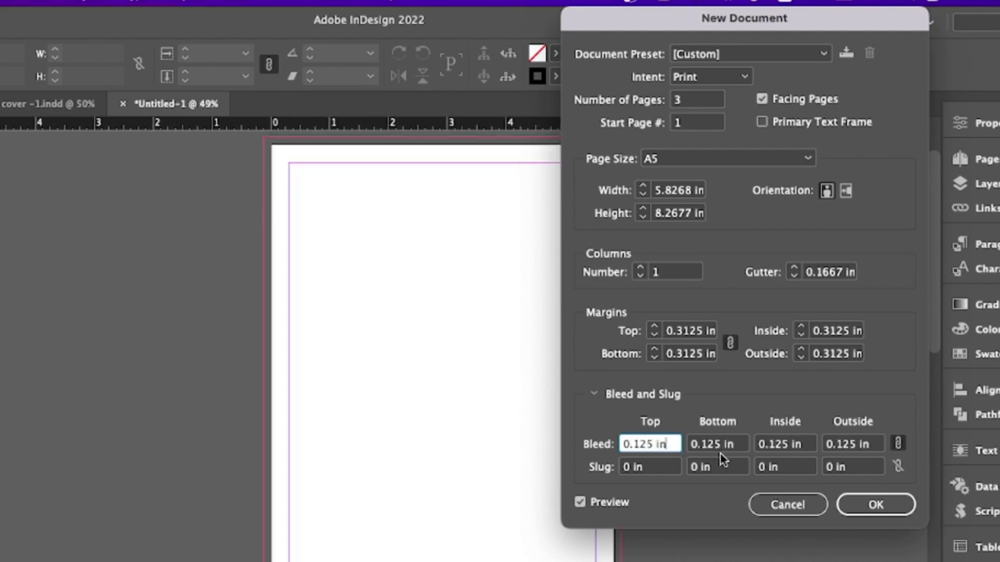
pyautogui.click(662, 469)
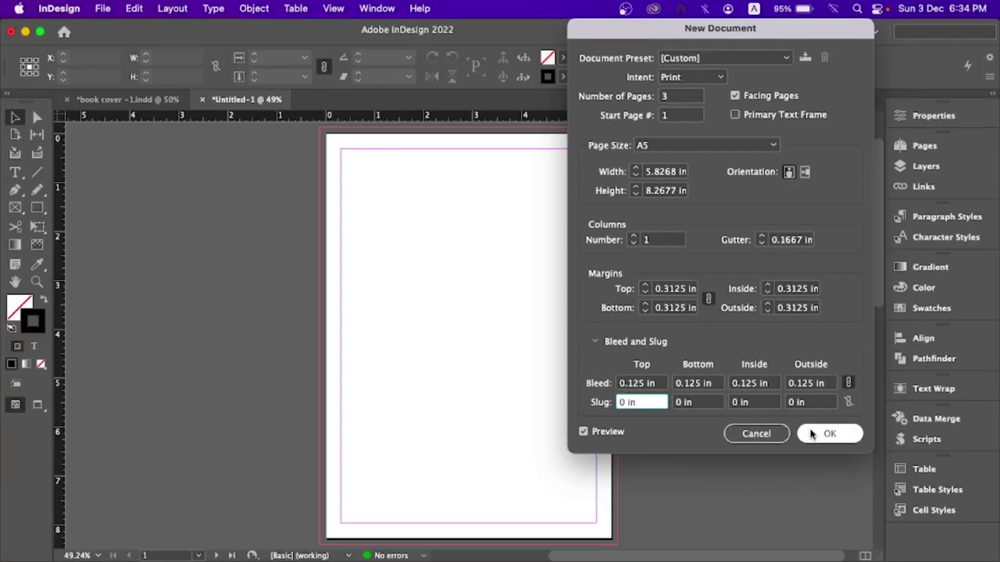
pyautogui.click(812, 434)
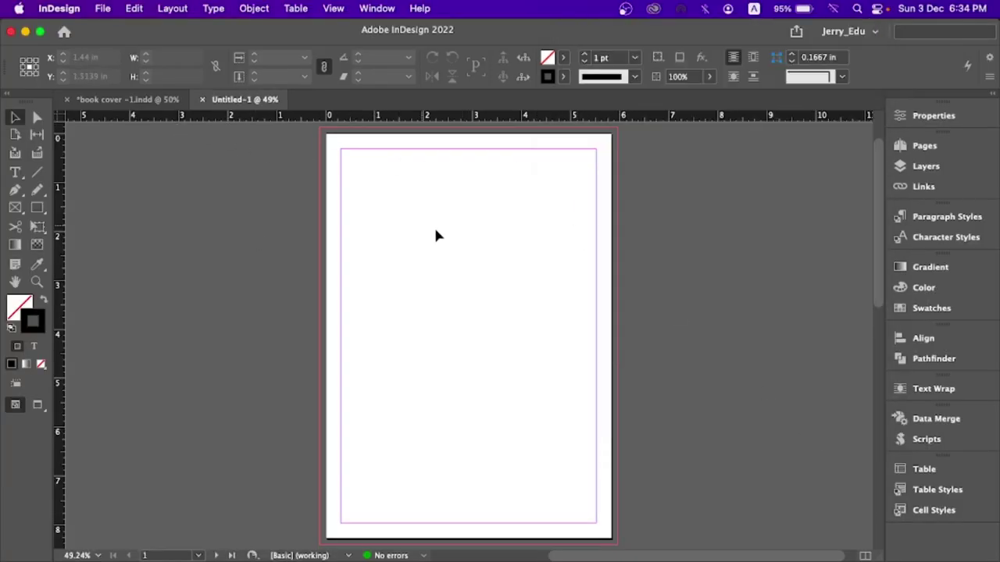
# Step: Try to move the 2-3 spread next to page 1 in the page overview
pyautogui.click(907, 147)
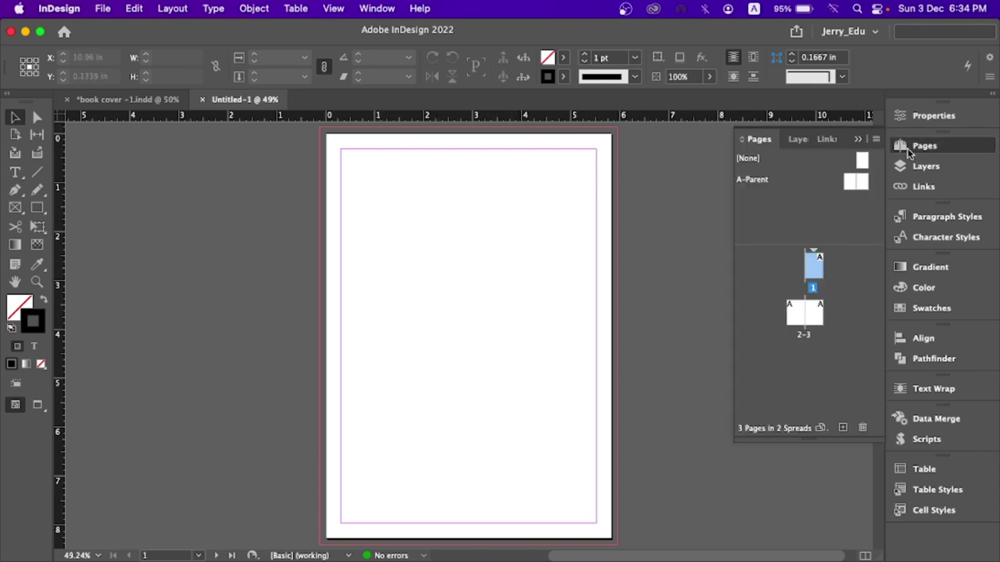
pyautogui.click(791, 312)
pyautogui.moveTo(791, 312); pyautogui.dragTo(806, 267)
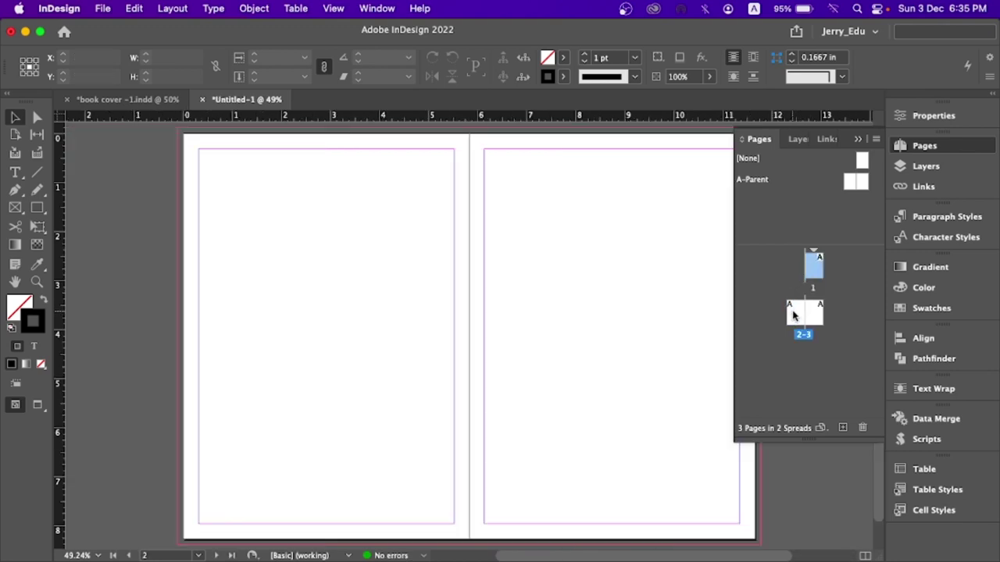
pyautogui.click(793, 315)
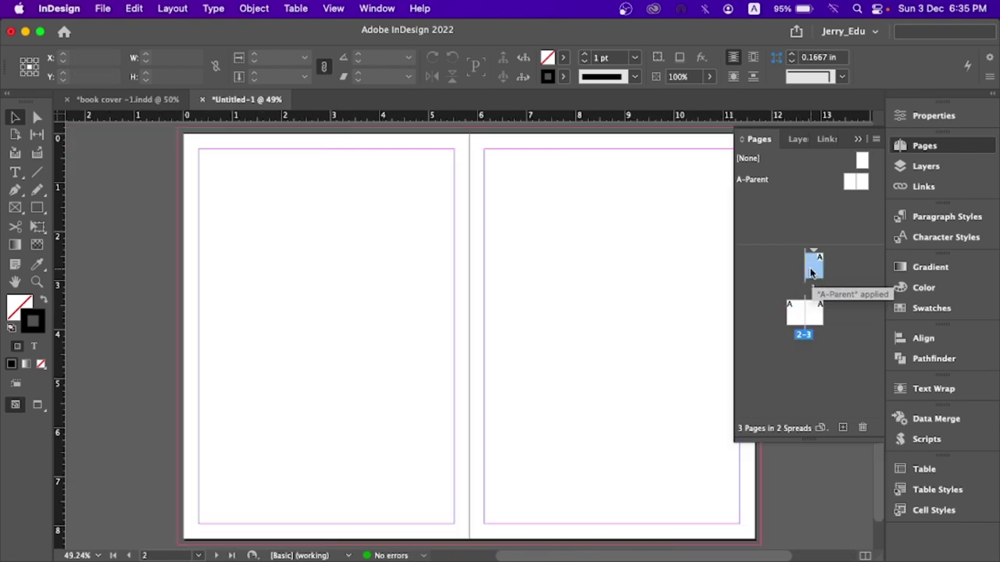
pyautogui.rightClick(797, 307)
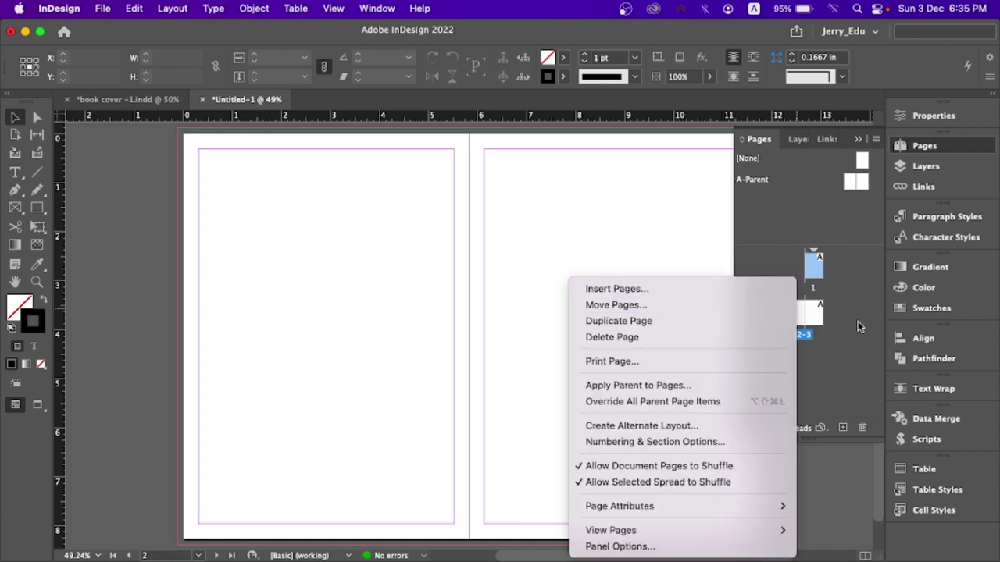
pyautogui.click(836, 317)
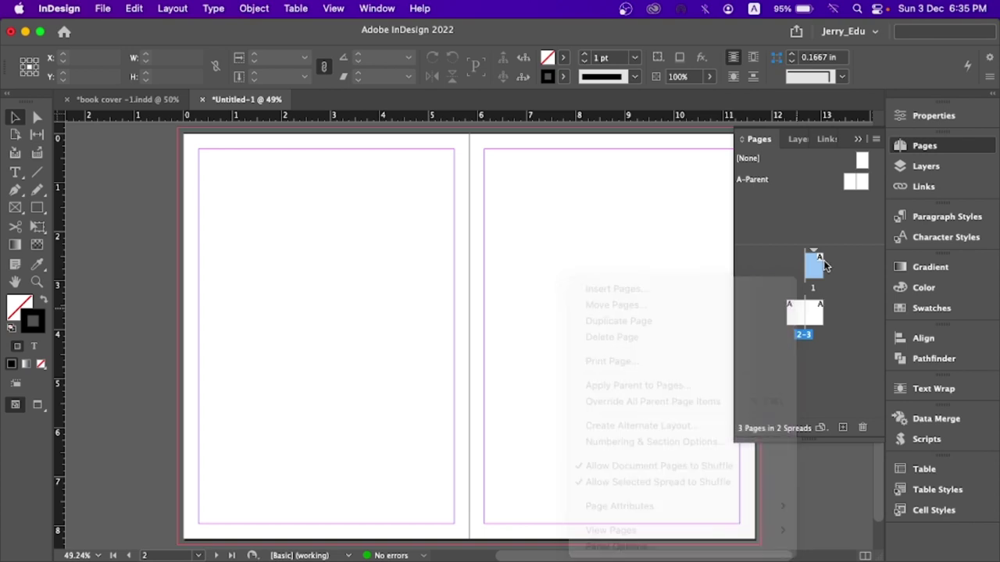
# Step: Disallow document page shuffling and move pages 2 and 3 beside page 1 as one three-page spread
pyautogui.rightClick(810, 314)
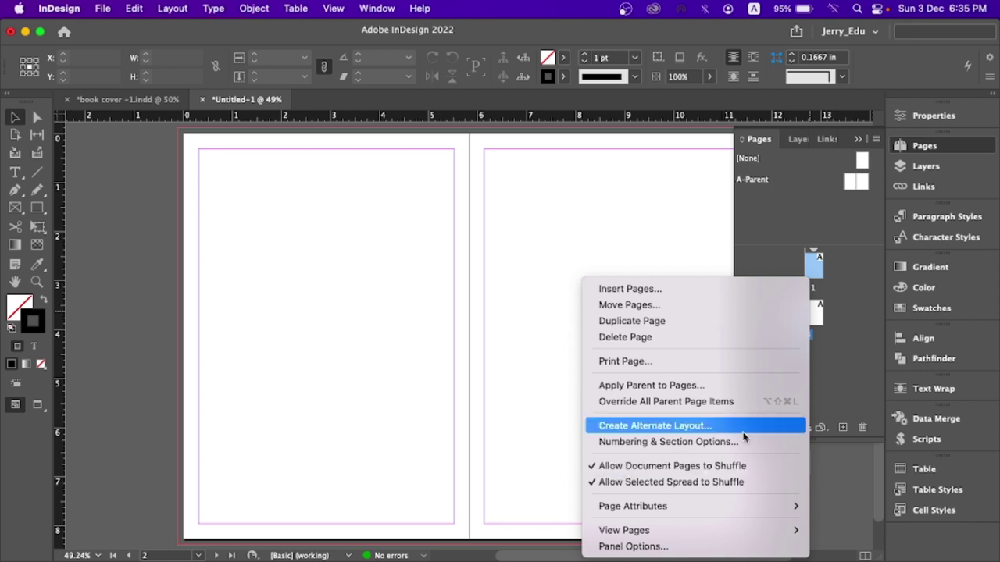
pyautogui.click(706, 470)
pyautogui.moveTo(814, 328); pyautogui.dragTo(807, 280)
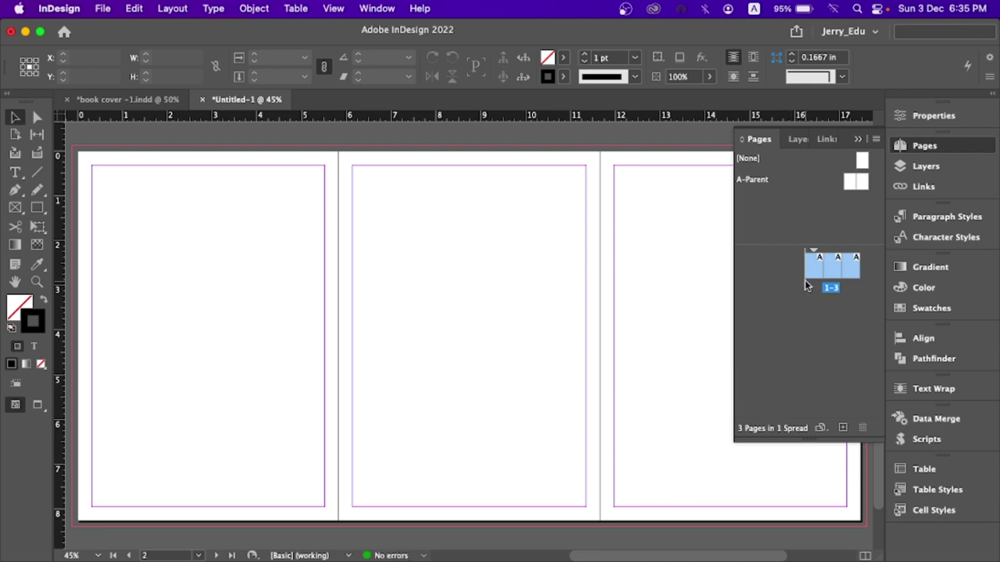
pyautogui.click(858, 138)
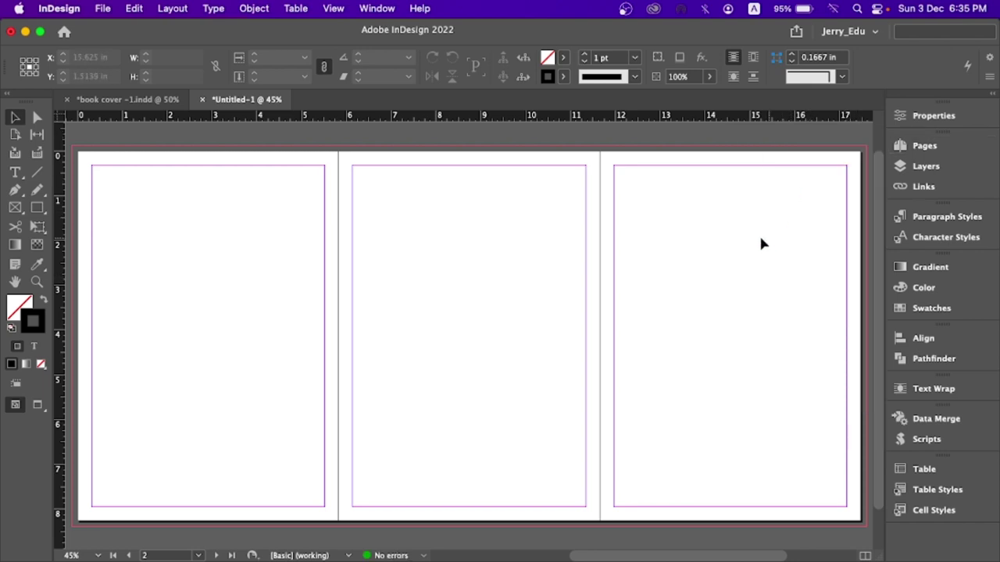
pyautogui.moveTo(688, 196); pyautogui.dragTo(816, 375)
pyautogui.moveTo(175, 177); pyautogui.dragTo(270, 285)
pyautogui.moveTo(406, 209); pyautogui.dragTo(483, 329)
pyautogui.moveTo(349, 160); pyautogui.dragTo(590, 406)
# Step: Try to narrow the middle page of the spread to a width of 0.5 in with the Page tool
pyautogui.click(16, 135)
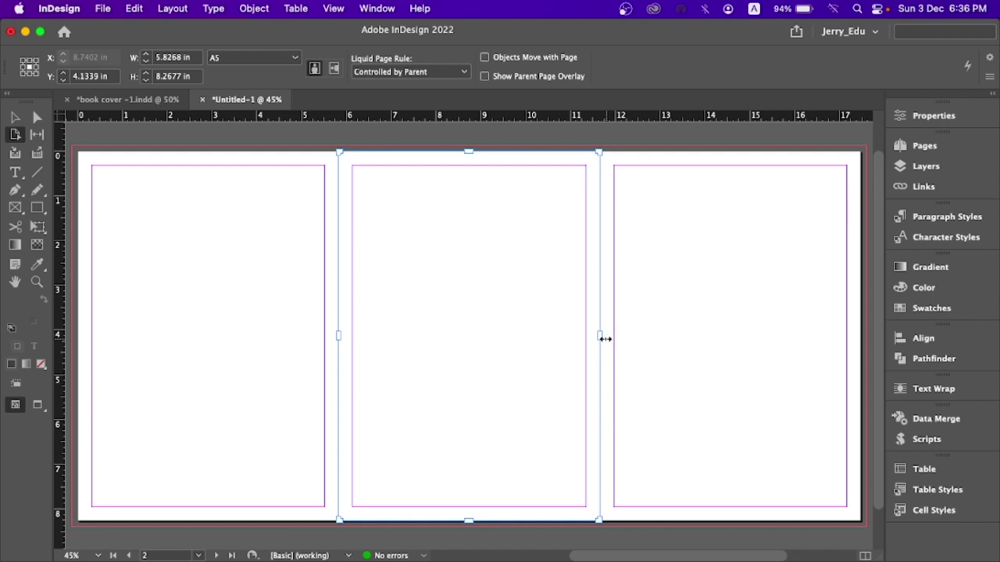
pyautogui.moveTo(601, 336); pyautogui.dragTo(433, 311)
pyautogui.press('super+z')
pyautogui.moveTo(195, 57); pyautogui.dragTo(103, 56)
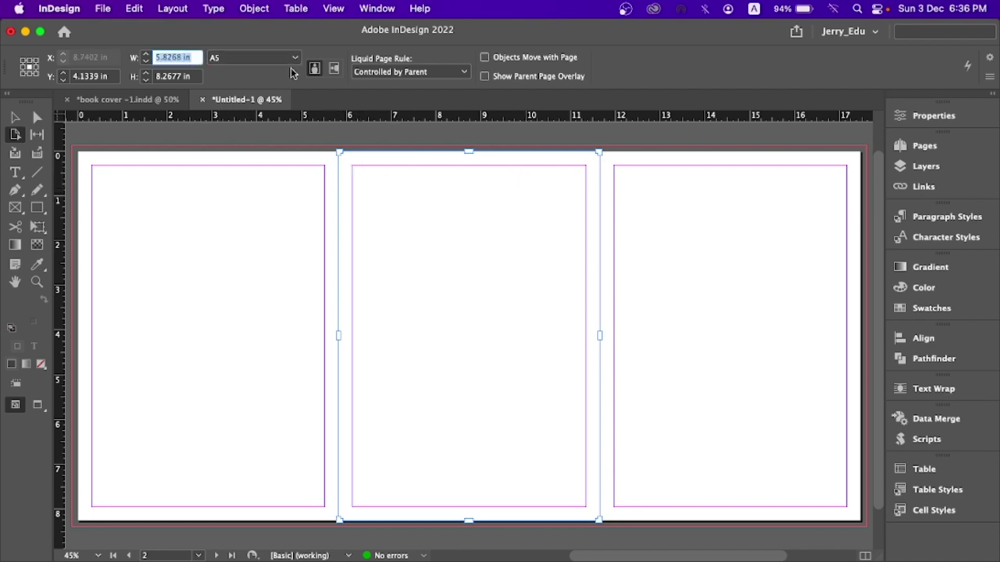
pyautogui.write('0.5')
pyautogui.press('Return')
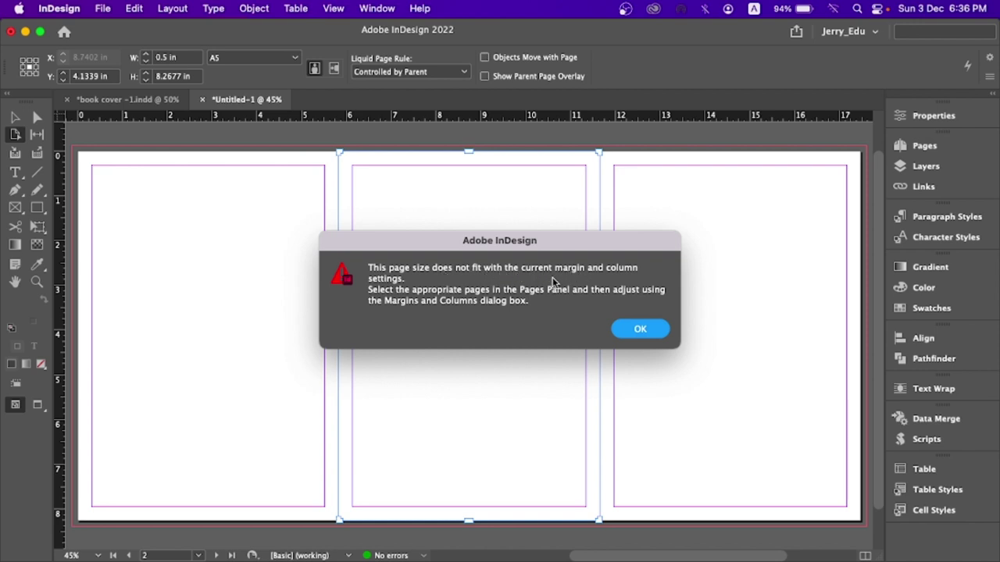
pyautogui.click(640, 329)
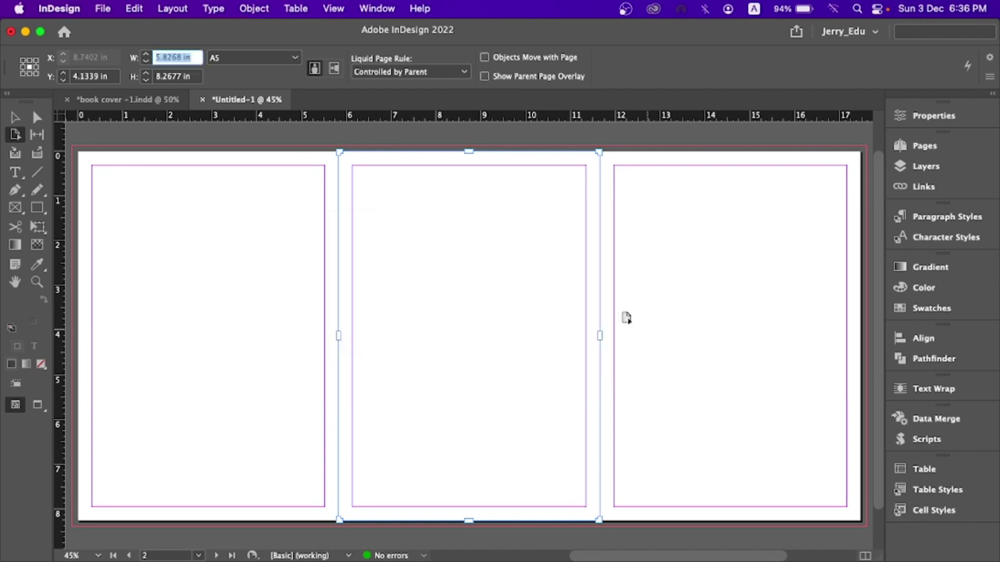
# Step: Set the middle page's inside margin to 0.0625 in under Margins and Columns
pyautogui.click(514, 233)
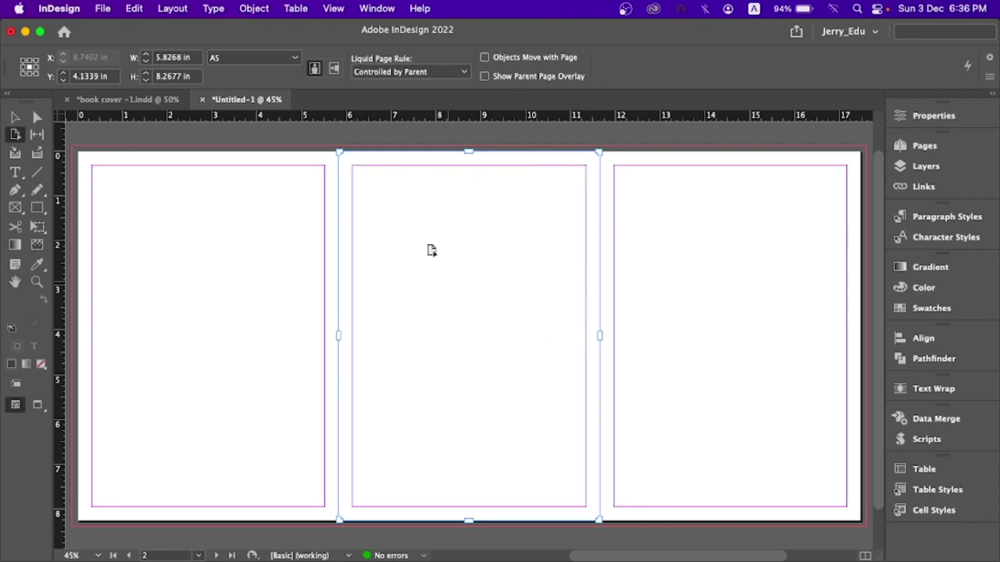
pyautogui.click(136, 9)
pyautogui.click(135, 9)
pyautogui.click(184, 10)
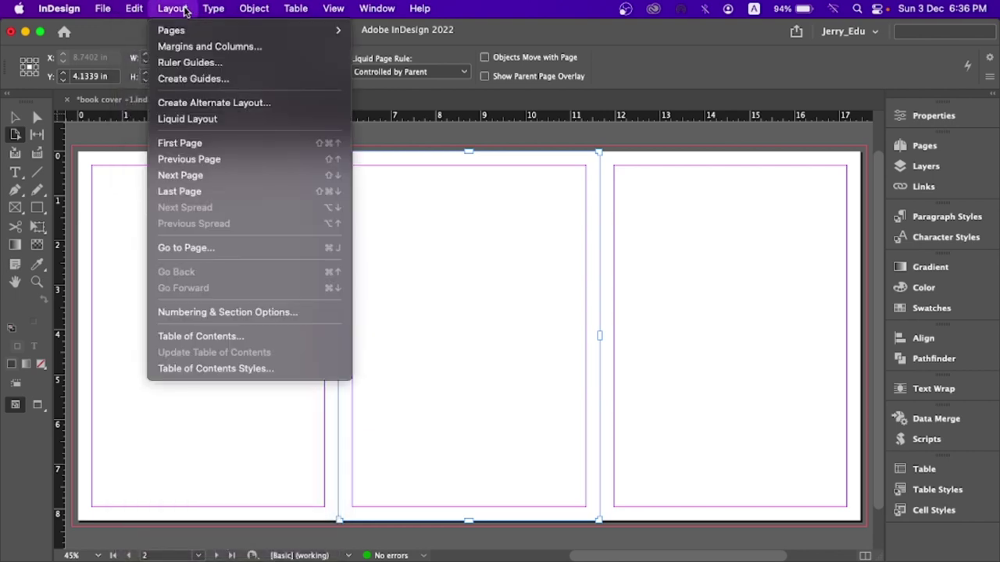
pyautogui.click(182, 47)
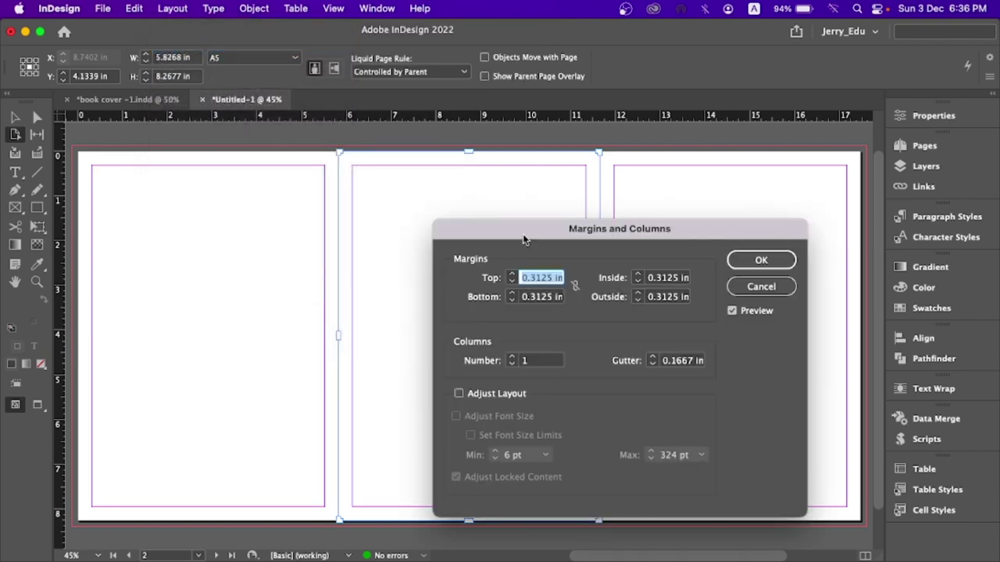
pyautogui.moveTo(523, 239); pyautogui.dragTo(614, 116)
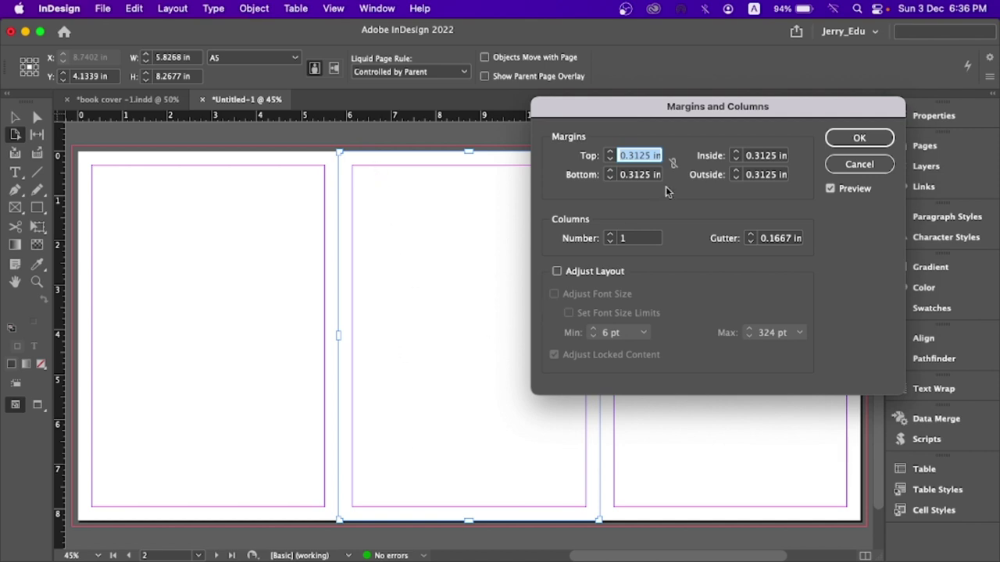
pyautogui.click(736, 160)
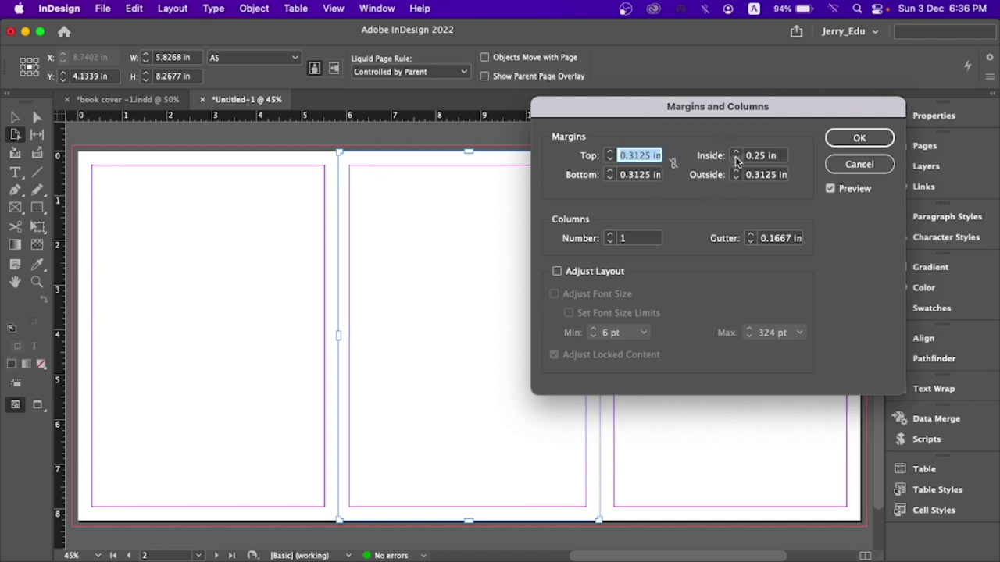
pyautogui.click(736, 159)
pyautogui.click(736, 159)
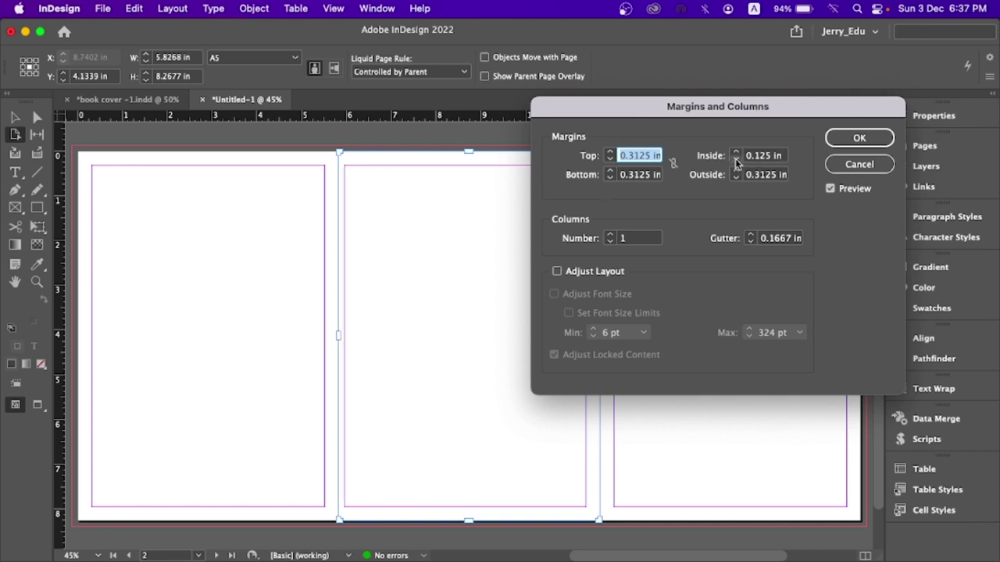
pyautogui.click(736, 160)
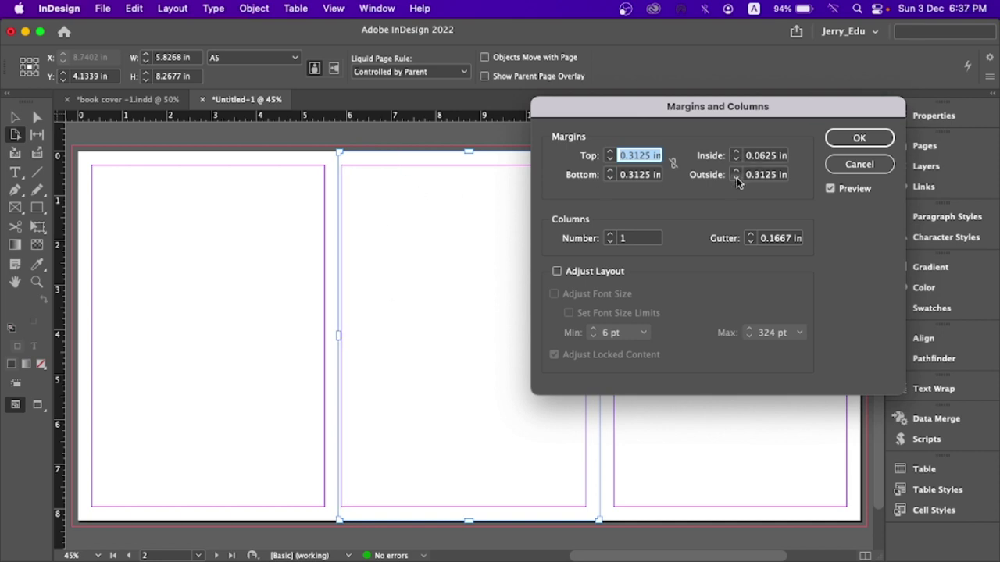
# Step: Set the middle page's outside margin to 0.0625 in and apply the margin settings
pyautogui.click(736, 178)
pyautogui.click(736, 178)
pyautogui.click(736, 178)
pyautogui.click(736, 178)
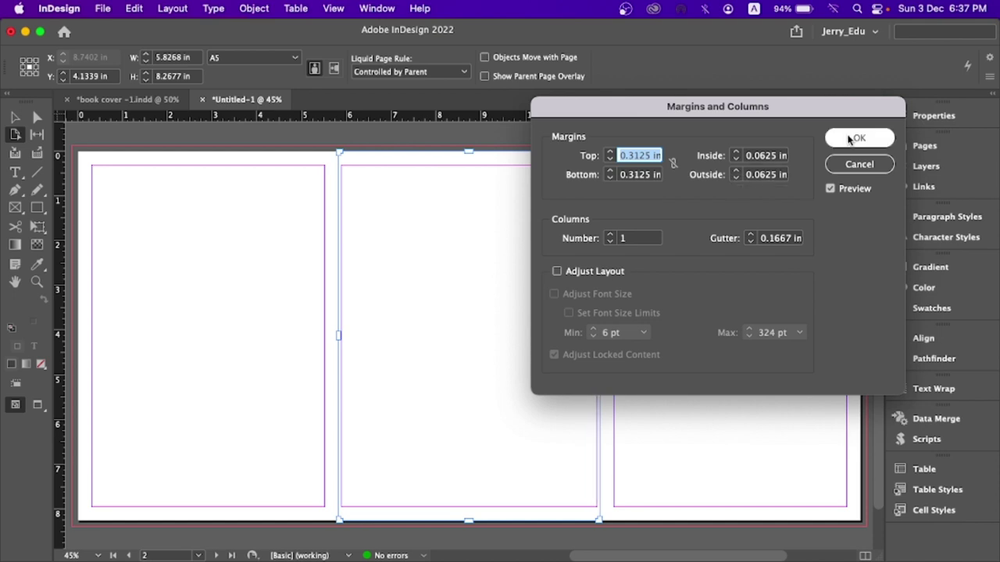
pyautogui.click(857, 139)
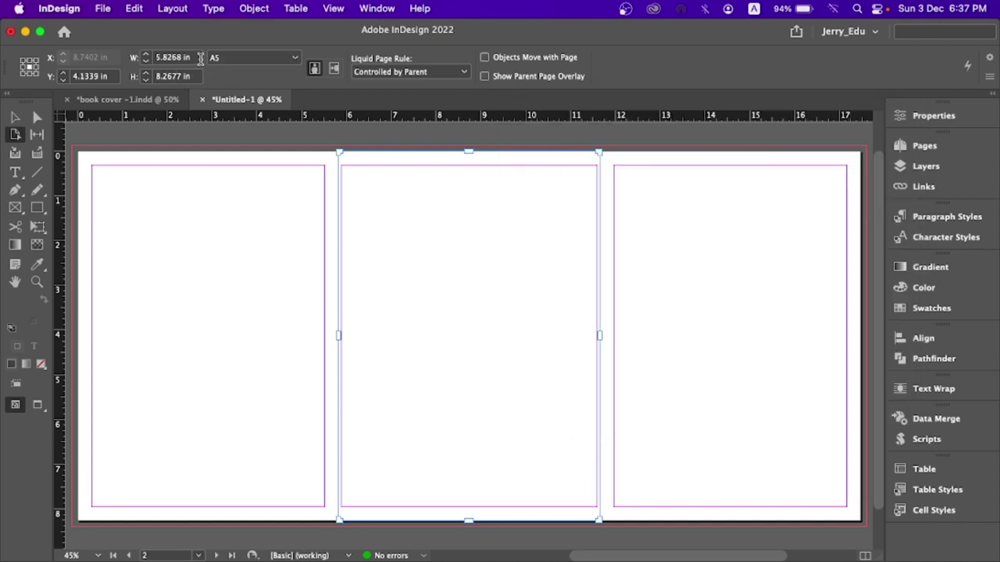
# Step: Try a 0.5 in width on the middle page and undo the resize
pyautogui.click(197, 57)
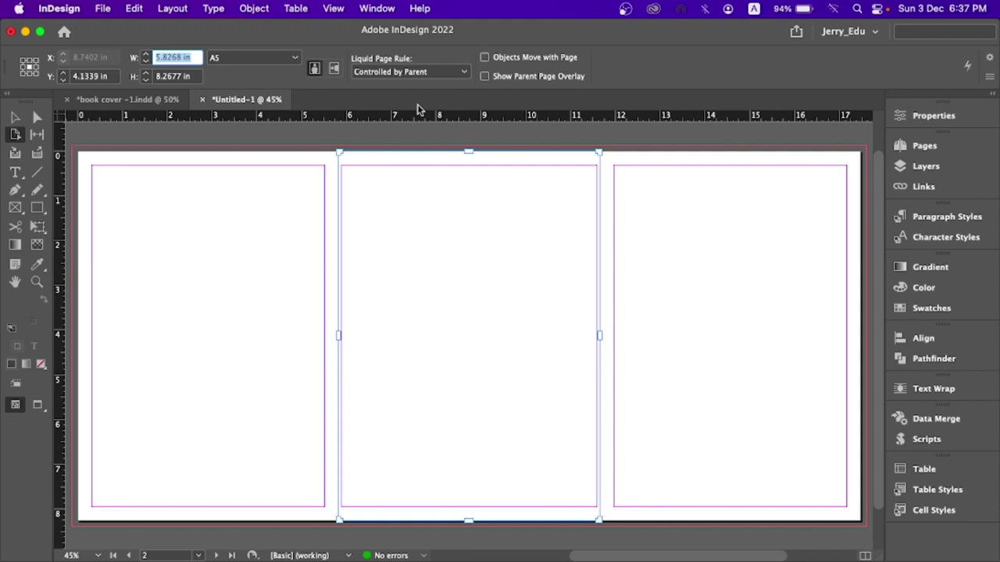
pyautogui.write('0.5')
pyautogui.press('Return')
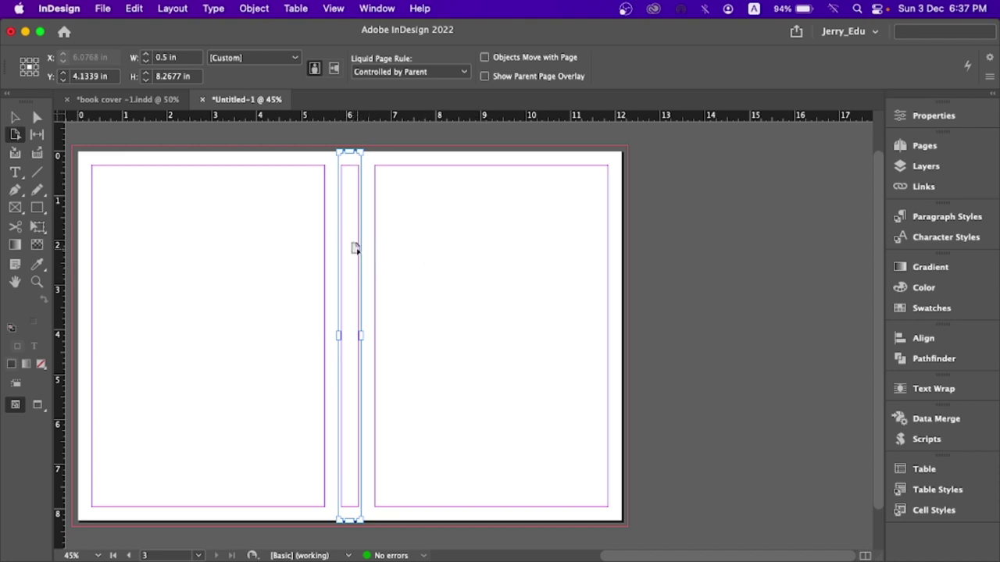
pyautogui.press('super+z')
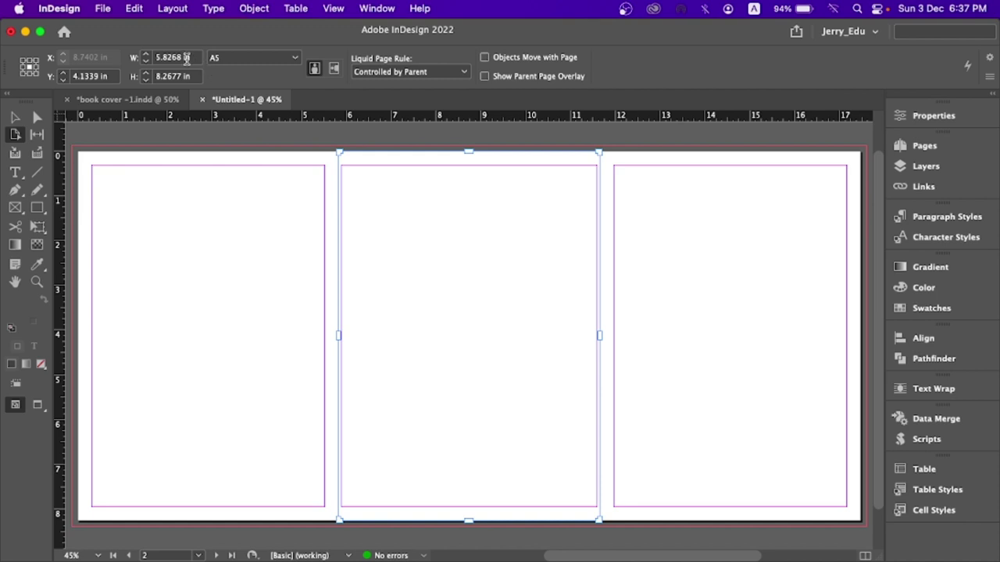
# Step: Try a 0.5 in width on the middle page from the upper-left reference point and undo it
pyautogui.click(23, 60)
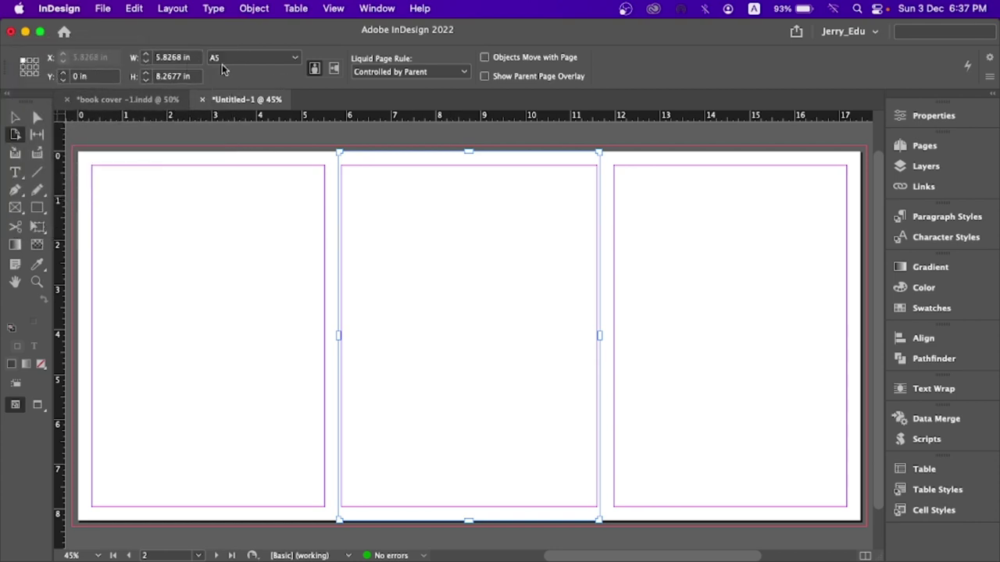
pyautogui.click(193, 59)
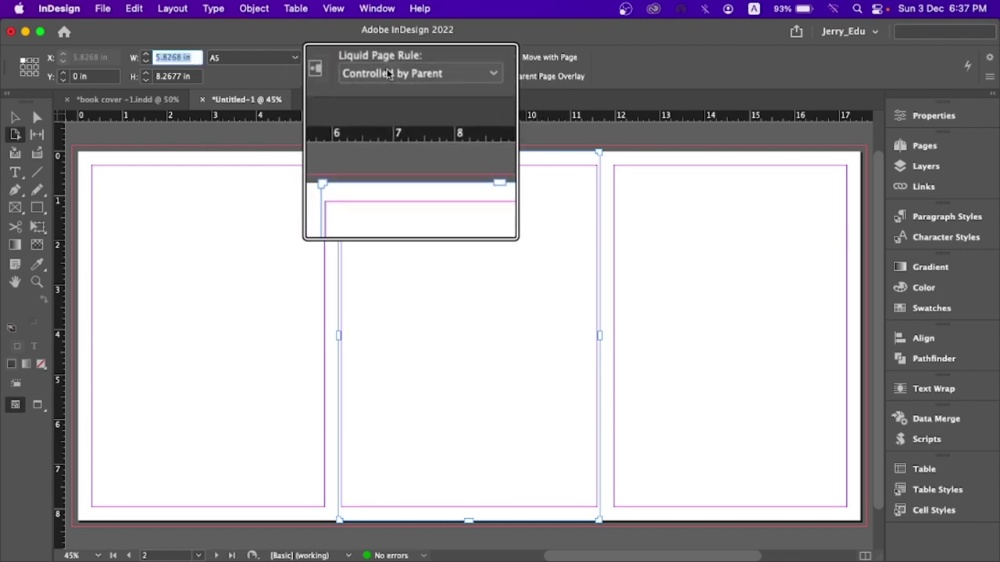
pyautogui.click(391, 71)
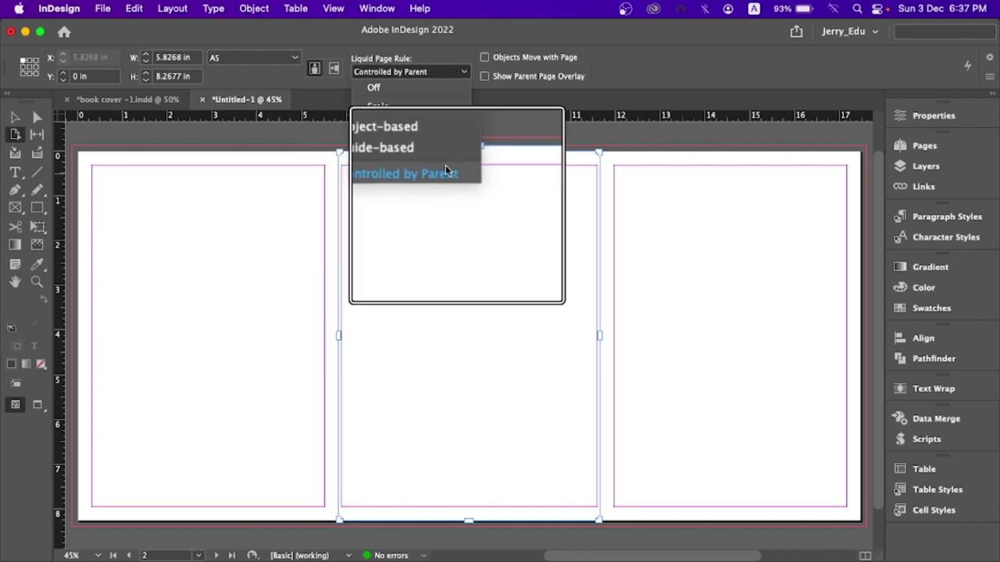
pyautogui.click(176, 63)
pyautogui.tripleClick(178, 58)
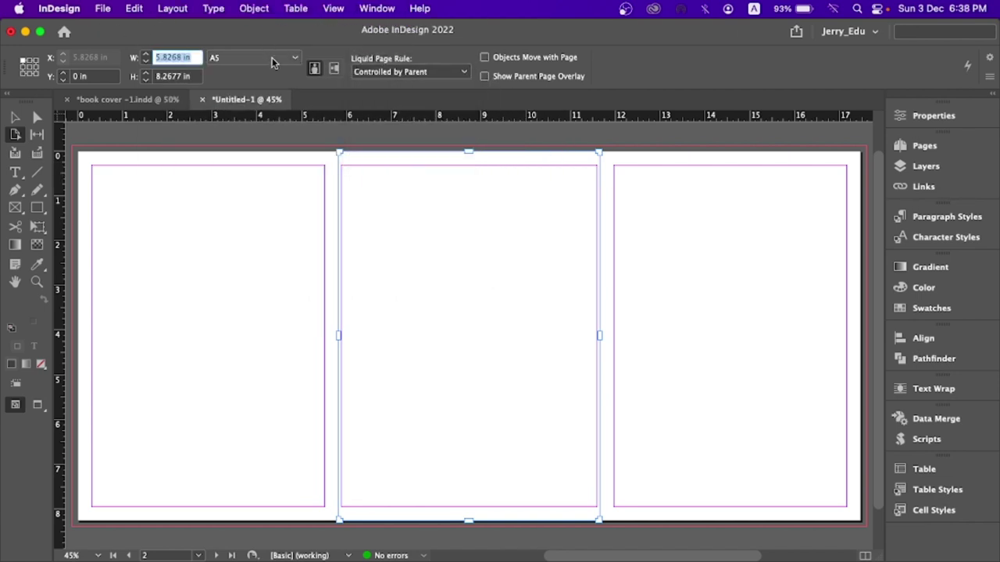
pyautogui.write('0.5')
pyautogui.press('Return')
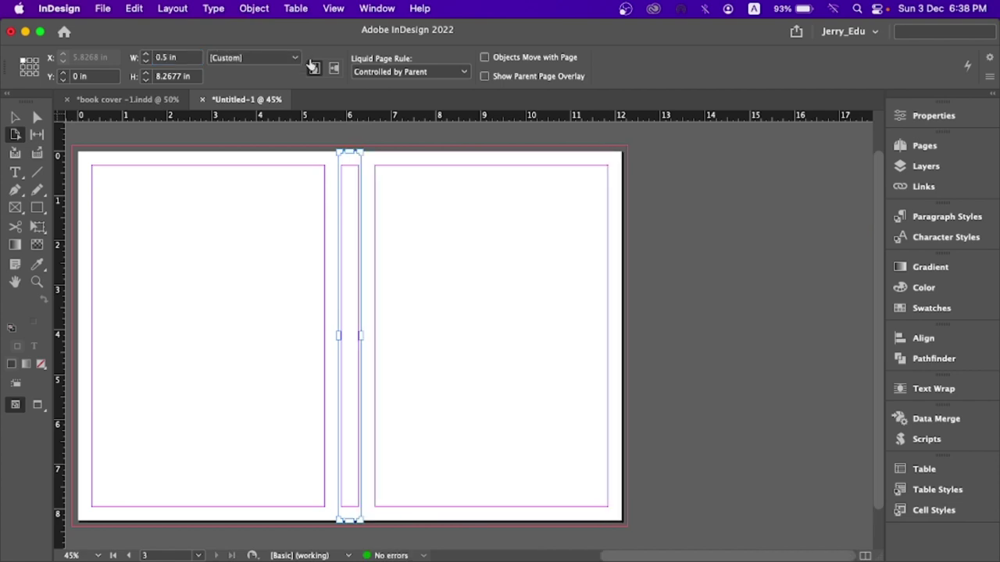
pyautogui.press('cmd+z')
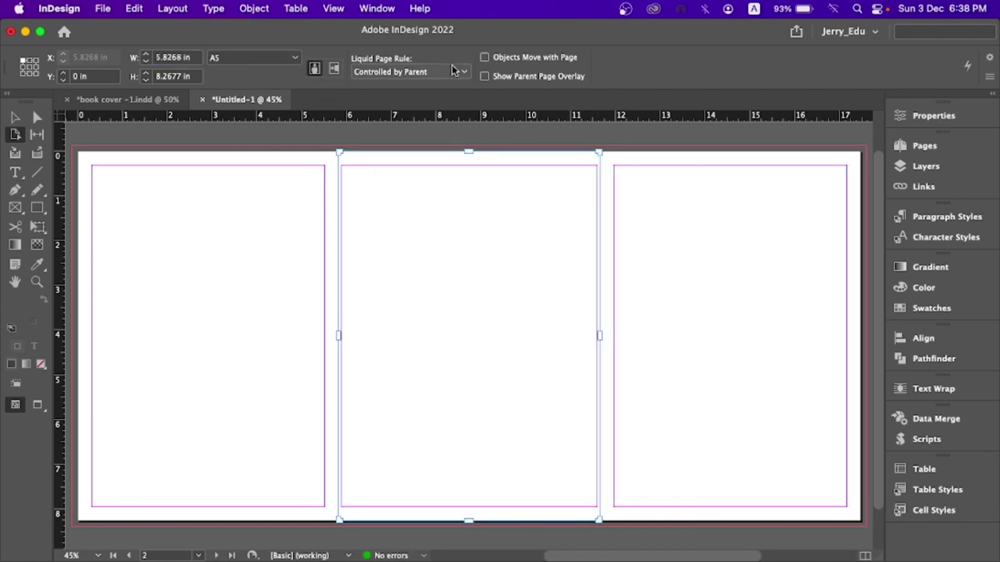
# Step: Switch the middle page's liquid page rule off and set its width to 0.5 in for the spine
pyautogui.click(451, 72)
pyautogui.click(433, 91)
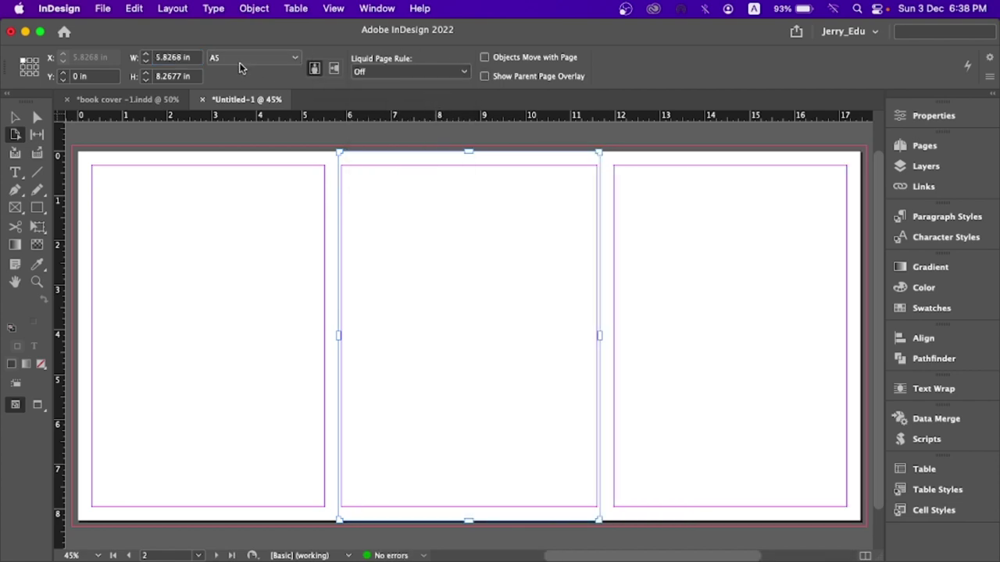
pyautogui.click(165, 55)
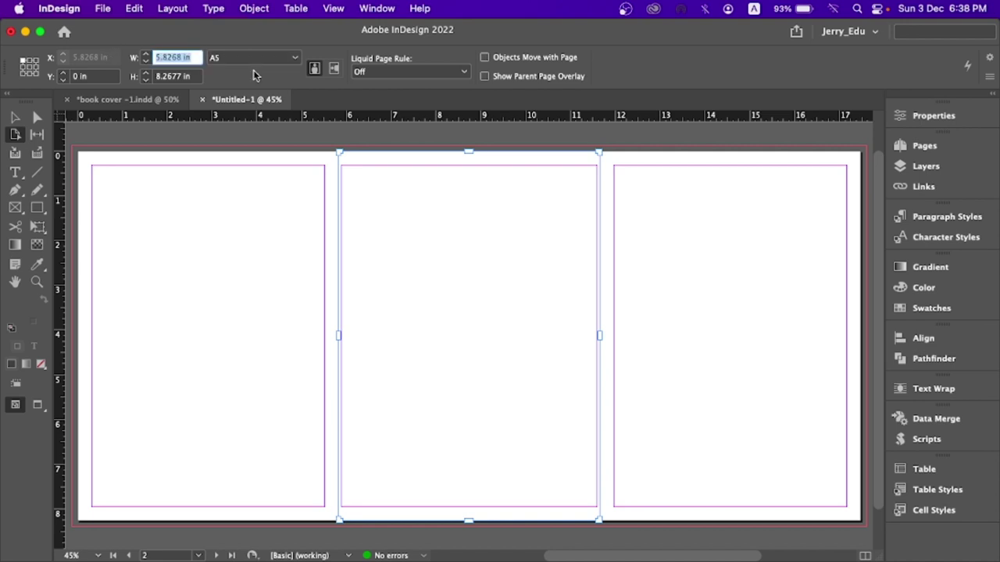
pyautogui.write('0.5')
pyautogui.press('Return')
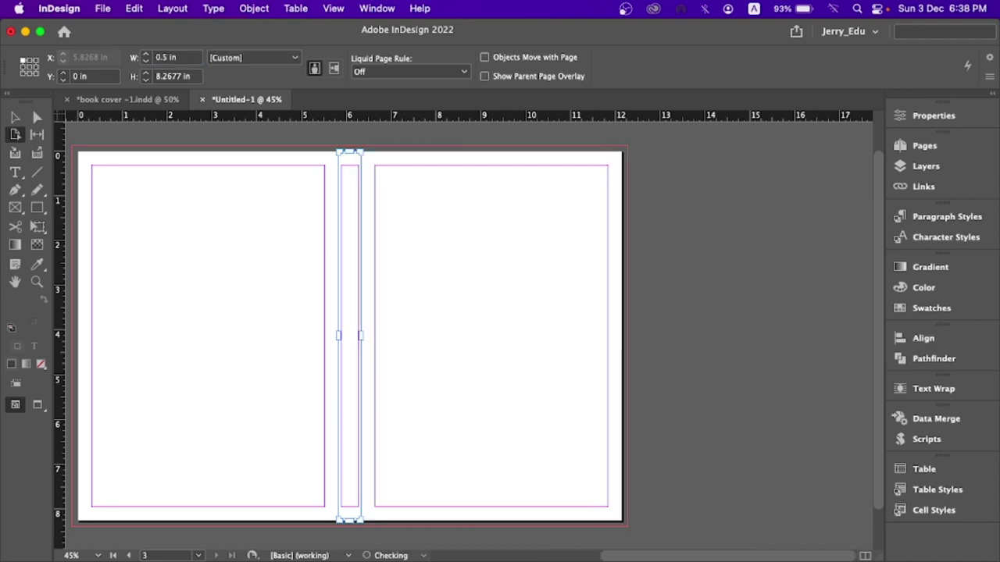
# Step: Try to move the front cover page and the spine page within the spread using the Page tool
pyautogui.moveTo(419, 179); pyautogui.dragTo(554, 194)
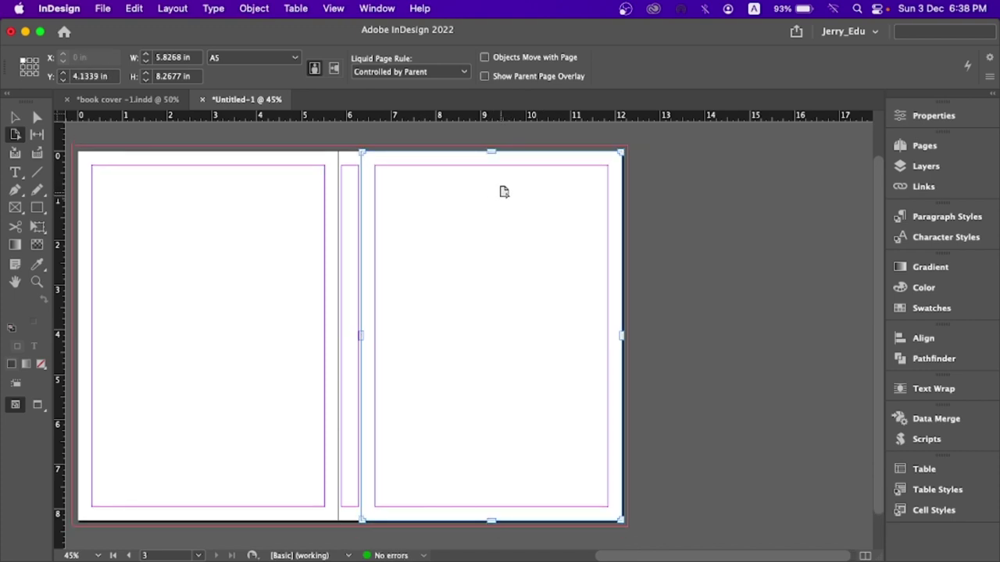
pyautogui.moveTo(468, 184)
pyautogui.mouseDown()
pyautogui.moveTo(495, 187)
pyautogui.moveTo(453, 196)
pyautogui.mouseUp()
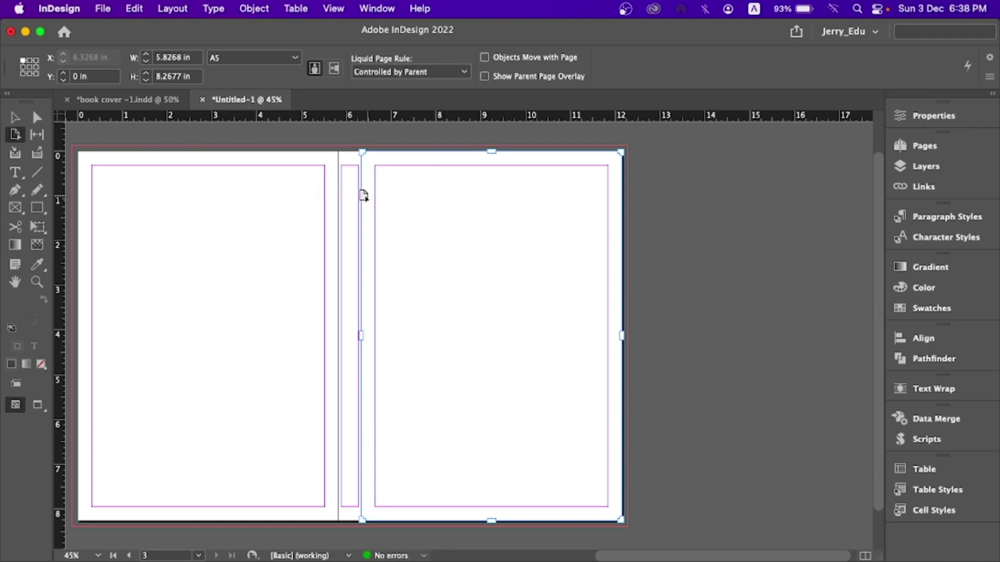
pyautogui.click(352, 198)
pyautogui.moveTo(352, 198); pyautogui.dragTo(435, 271)
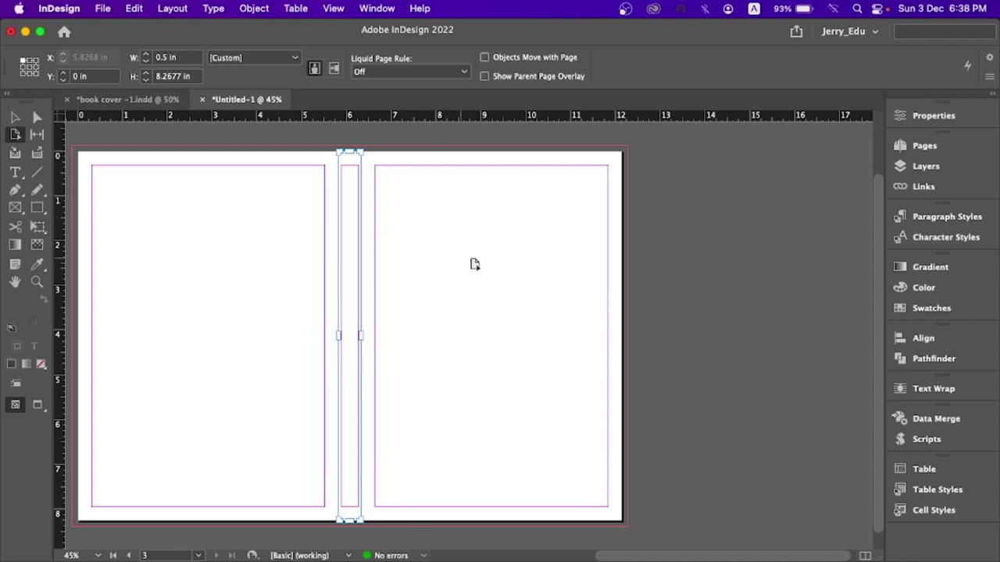
pyautogui.click(437, 225)
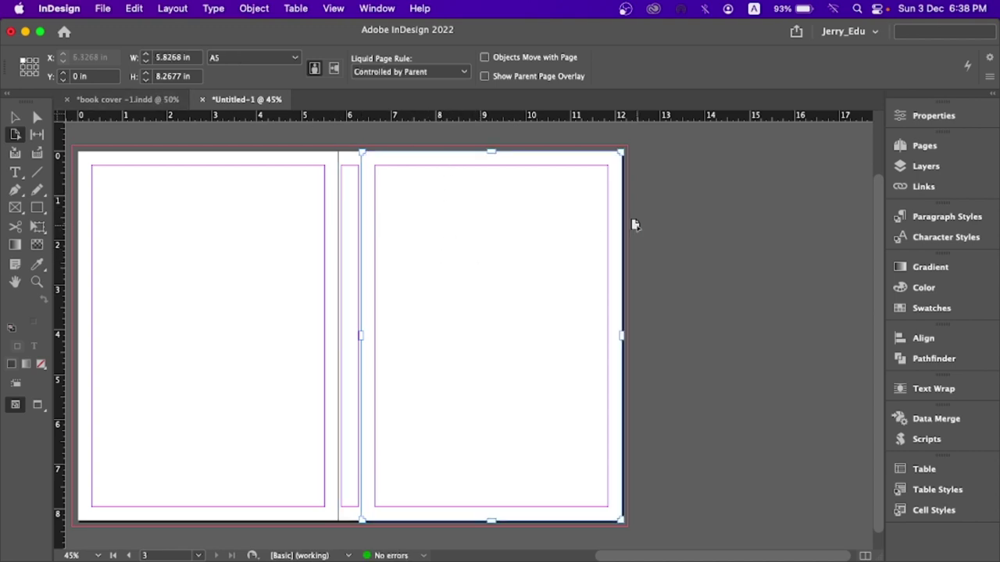
pyautogui.click(348, 195)
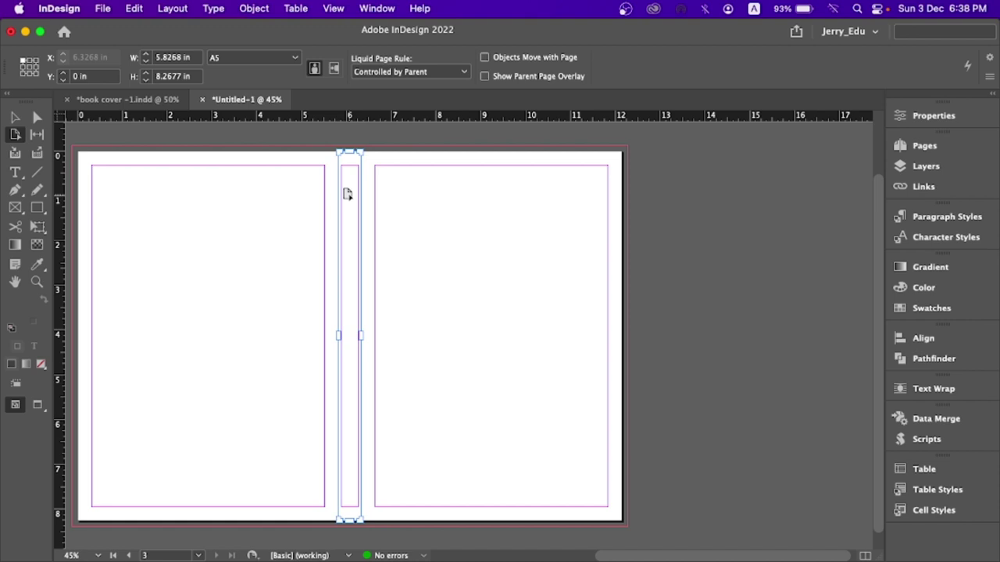
pyautogui.click(453, 207)
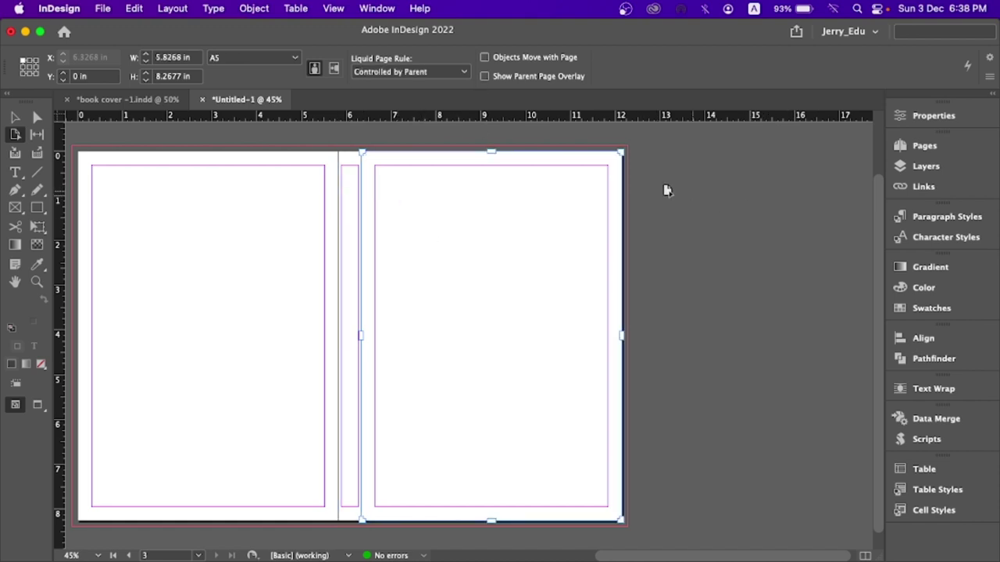
# Step: Keep the front page's liquid rule as Controlled by Parent, recentre the reference point and return to the Selection tool
pyautogui.click(394, 68)
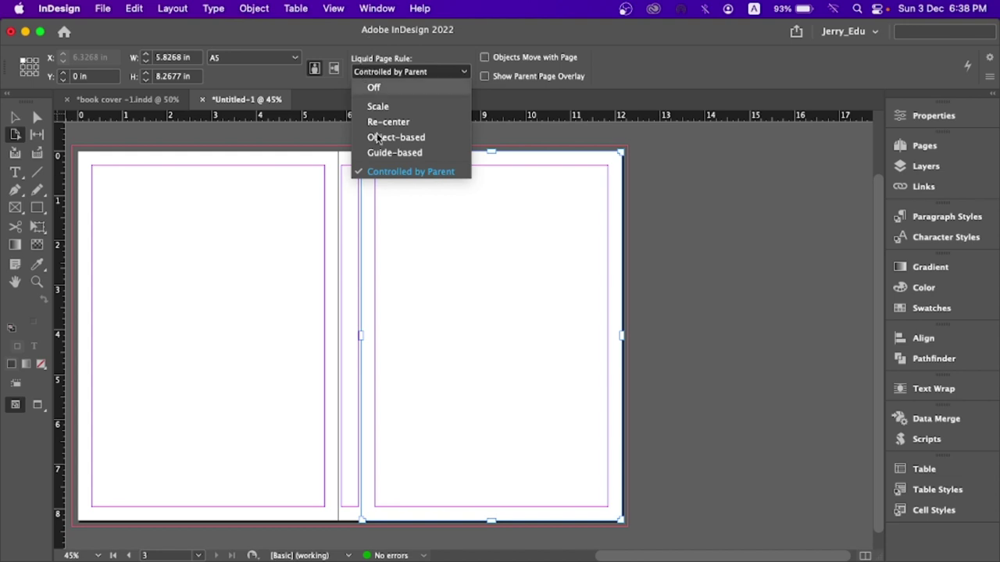
pyautogui.click(379, 171)
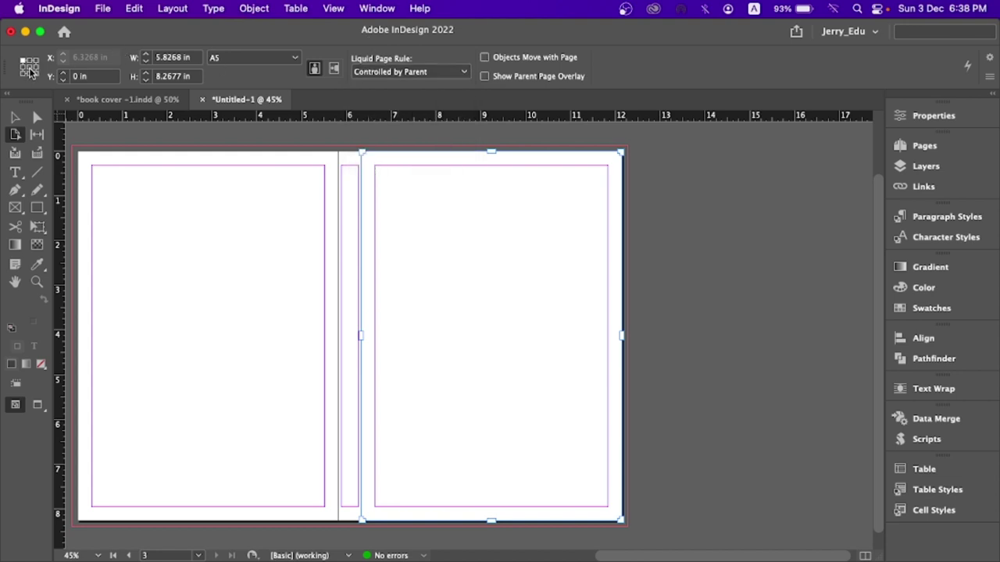
pyautogui.click(29, 68)
pyautogui.click(697, 236)
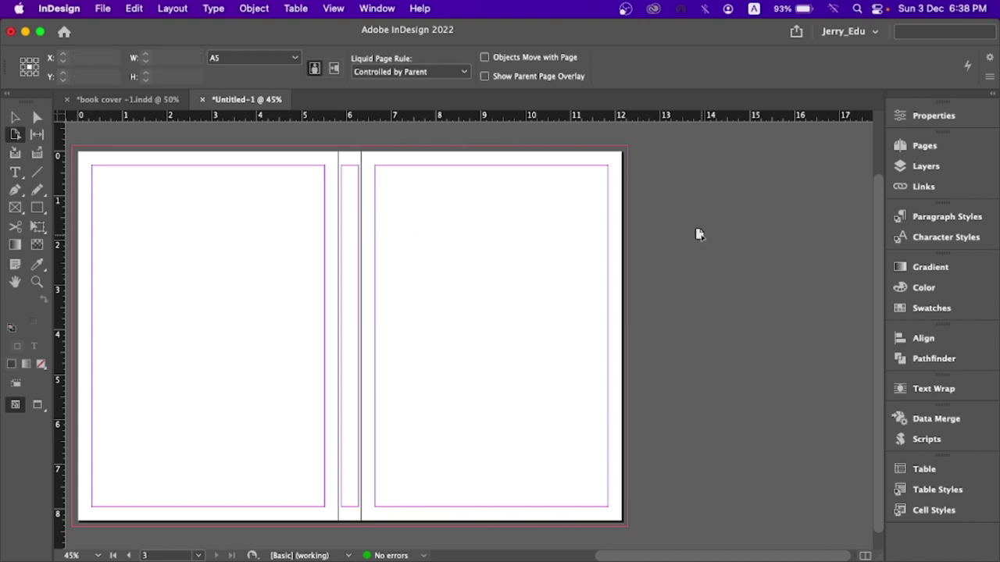
pyautogui.click(15, 118)
pyautogui.moveTo(340, 252); pyautogui.dragTo(400, 243)
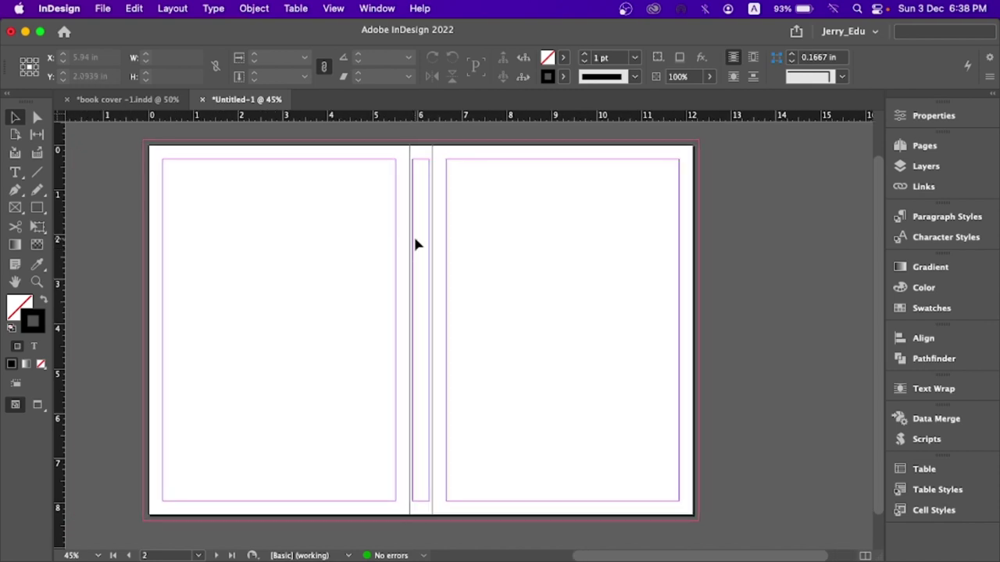
# Step: Preview the blank three-page spread without guides and compare it with the finished design in book cover -1.indd
pyautogui.press('w')
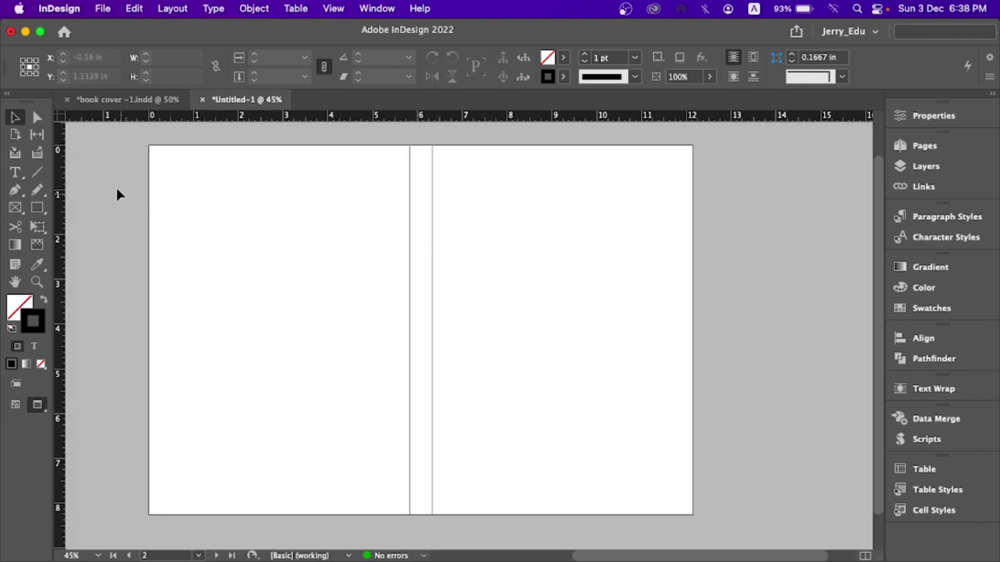
pyautogui.moveTo(275, 202); pyautogui.dragTo(340, 298)
pyautogui.moveTo(486, 208); pyautogui.dragTo(549, 294)
pyautogui.moveTo(431, 329); pyautogui.dragTo(431, 329)
pyautogui.moveTo(521, 192); pyautogui.dragTo(542, 244)
pyautogui.press('w')
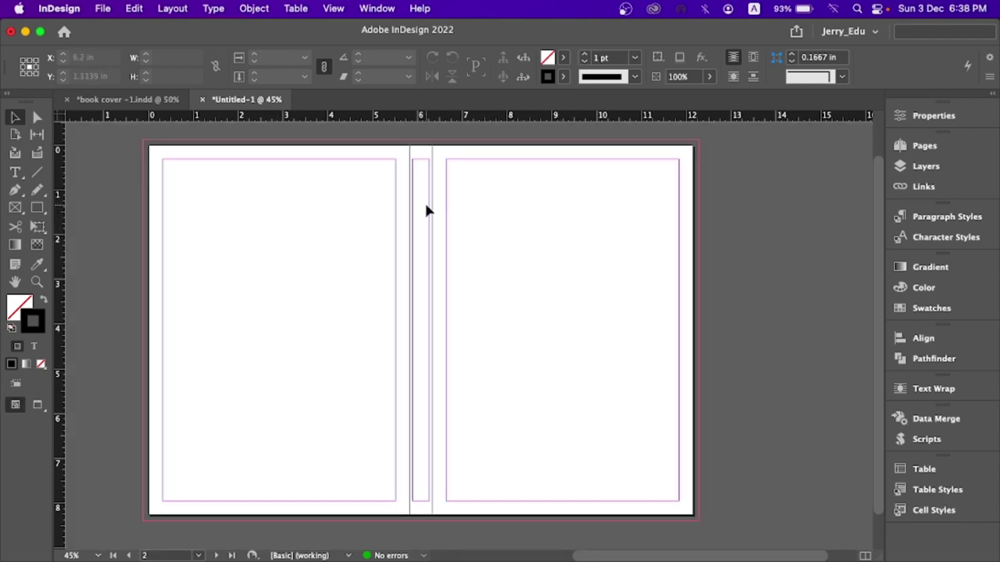
pyautogui.click(155, 100)
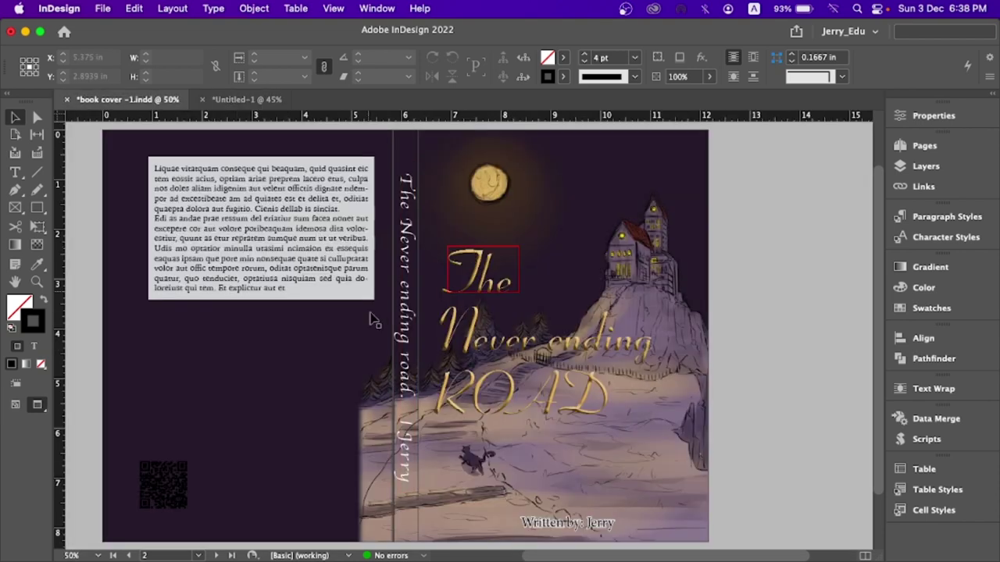
pyautogui.click(248, 99)
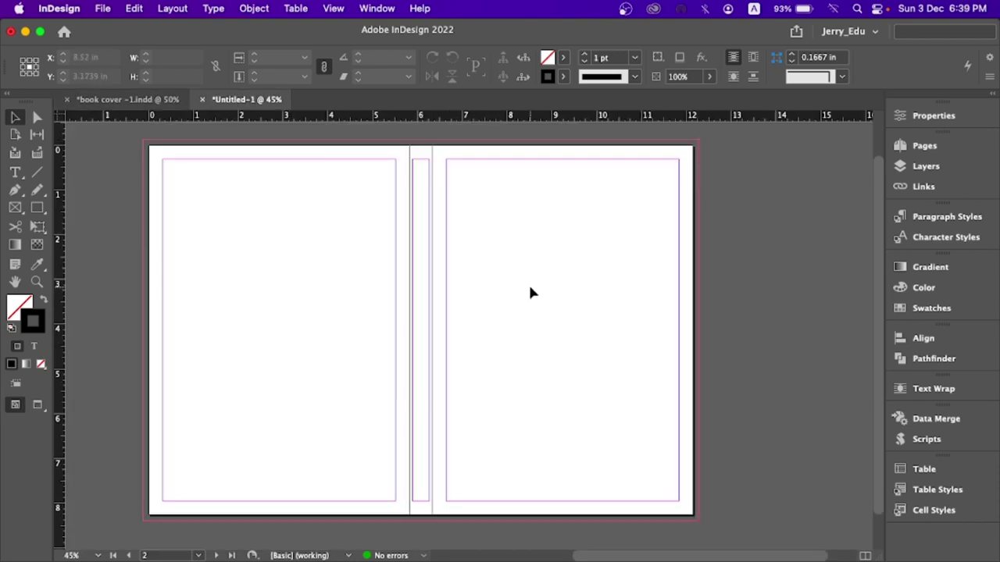
# Step: Place fantasy-2904092_1280.jpg from the Photos folder at the spine's upper bleed corner, about 4.59 by 6.93 in
pyautogui.moveTo(183, 536)
pyautogui.click(138, 536)
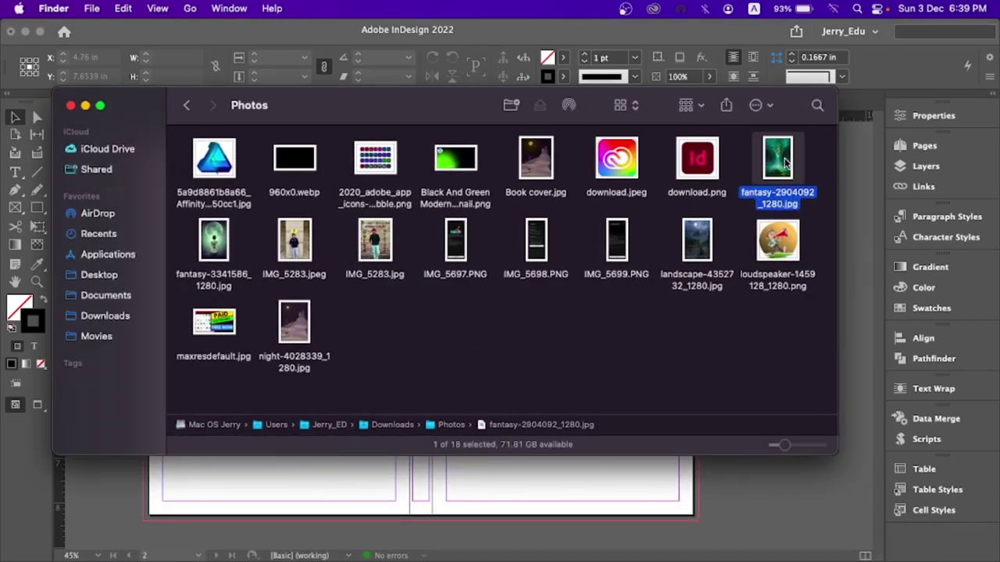
pyautogui.press('space')
pyautogui.press('space')
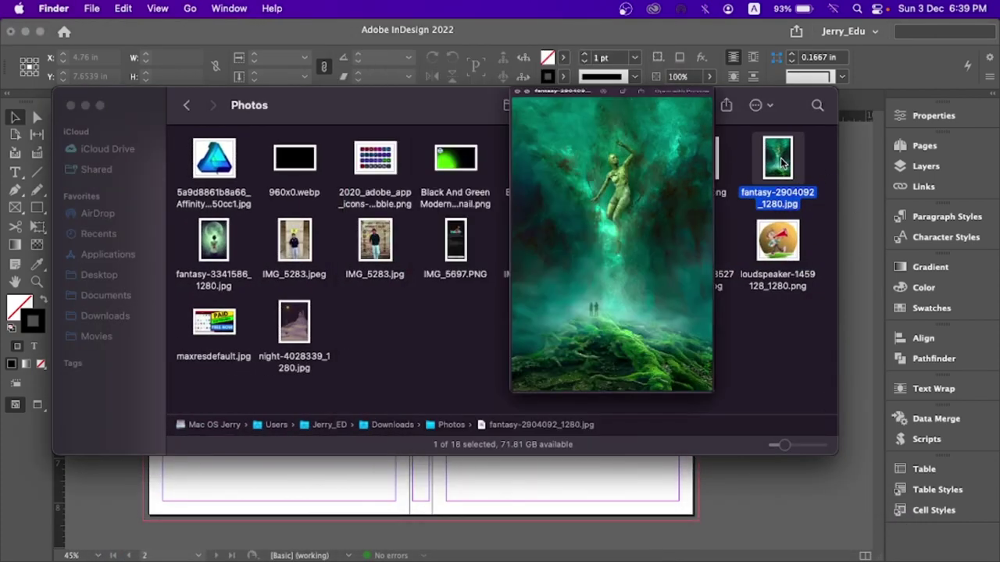
pyautogui.moveTo(781, 160); pyautogui.dragTo(572, 491)
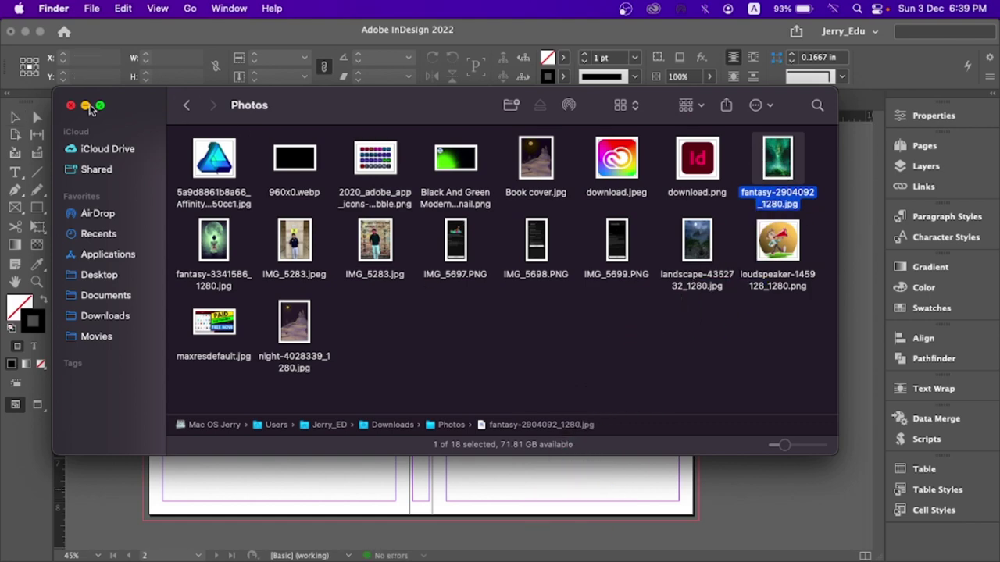
pyautogui.click(86, 106)
pyautogui.click(502, 268)
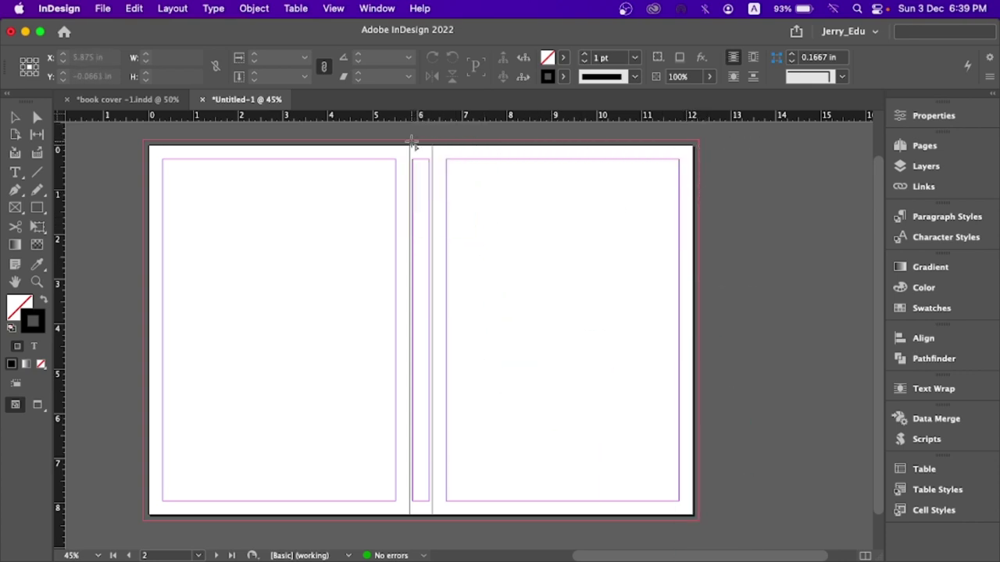
pyautogui.moveTo(411, 142); pyautogui.dragTo(706, 453)
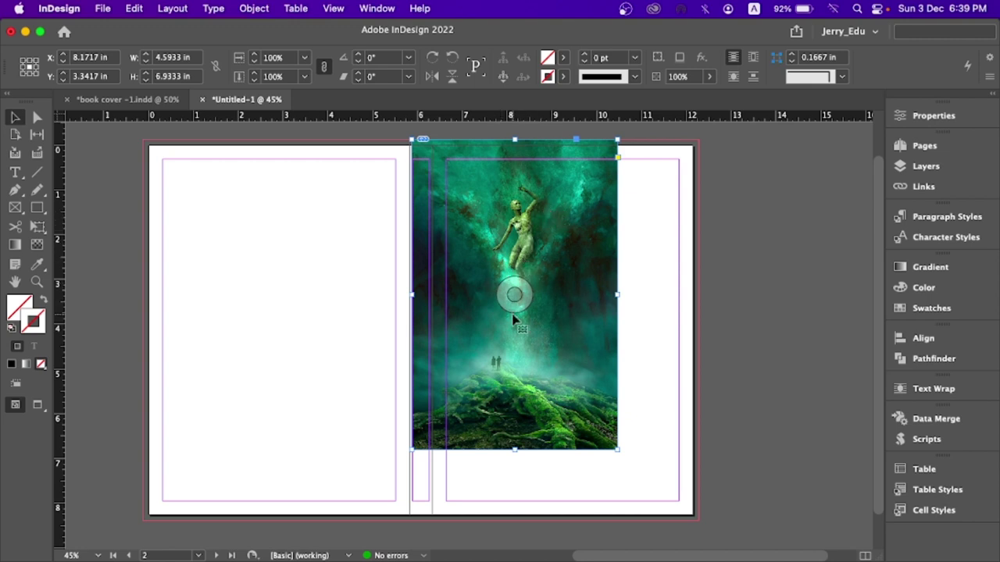
# Step: Try to shift the picture inside its frame and undo the move
pyautogui.click(514, 293)
pyautogui.moveTo(517, 295); pyautogui.dragTo(544, 314)
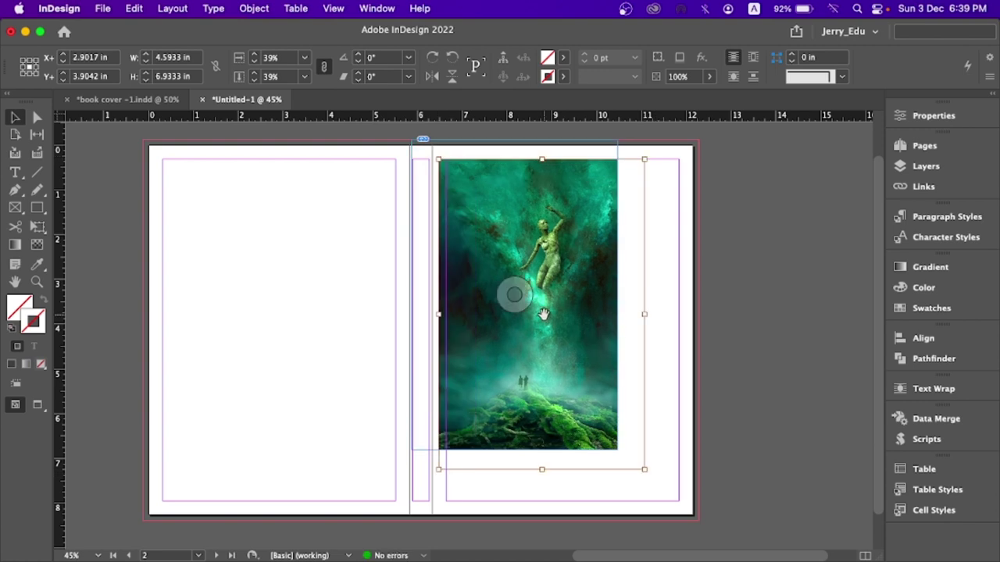
pyautogui.press('super+z')
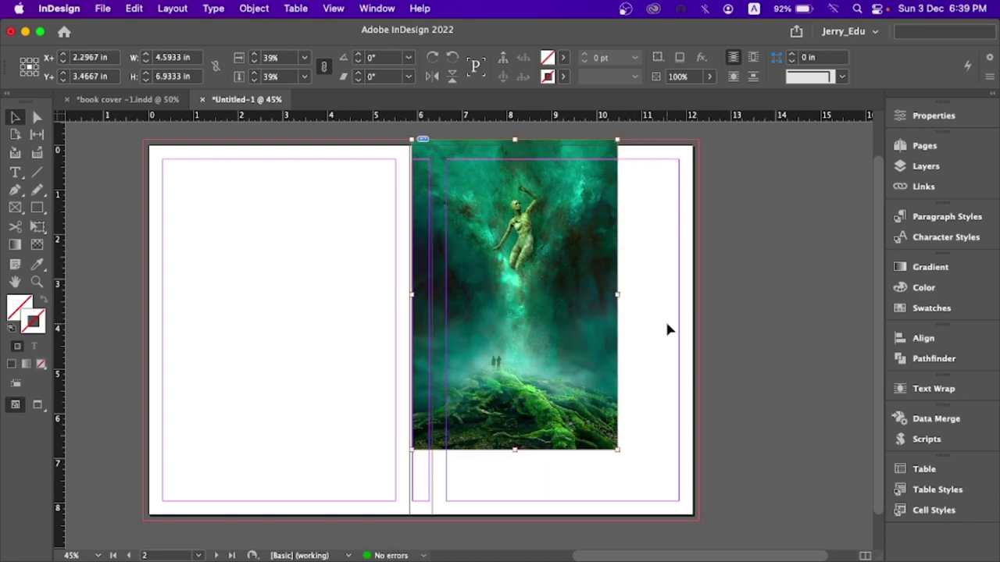
# Step: Try to stretch the frame to the front cover's lower bleed corner, enlarge the picture separately inside it, and undo both changes
pyautogui.click(553, 236)
pyautogui.moveTo(618, 450); pyautogui.dragTo(698, 517)
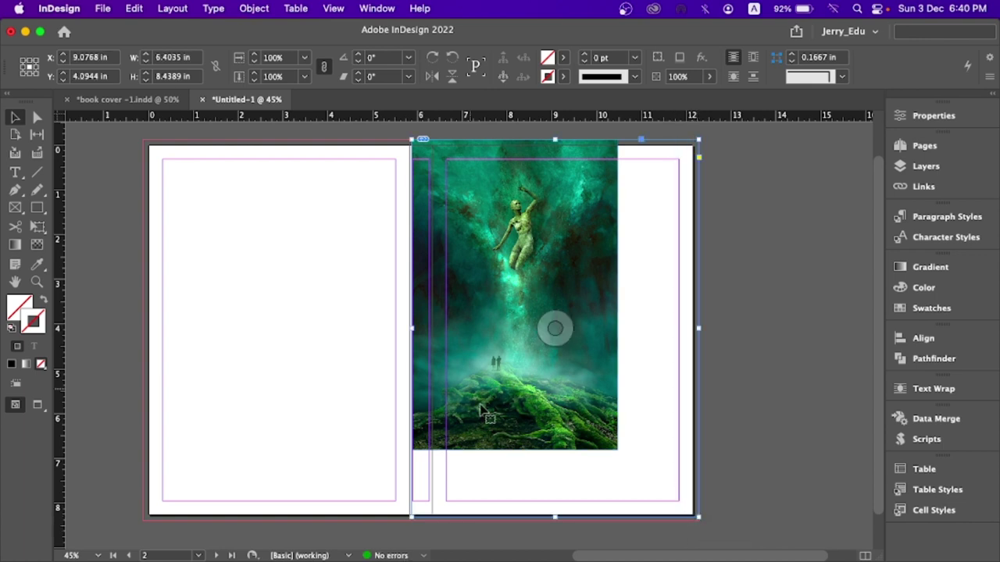
pyautogui.click(553, 329)
pyautogui.moveTo(617, 448); pyautogui.dragTo(727, 545)
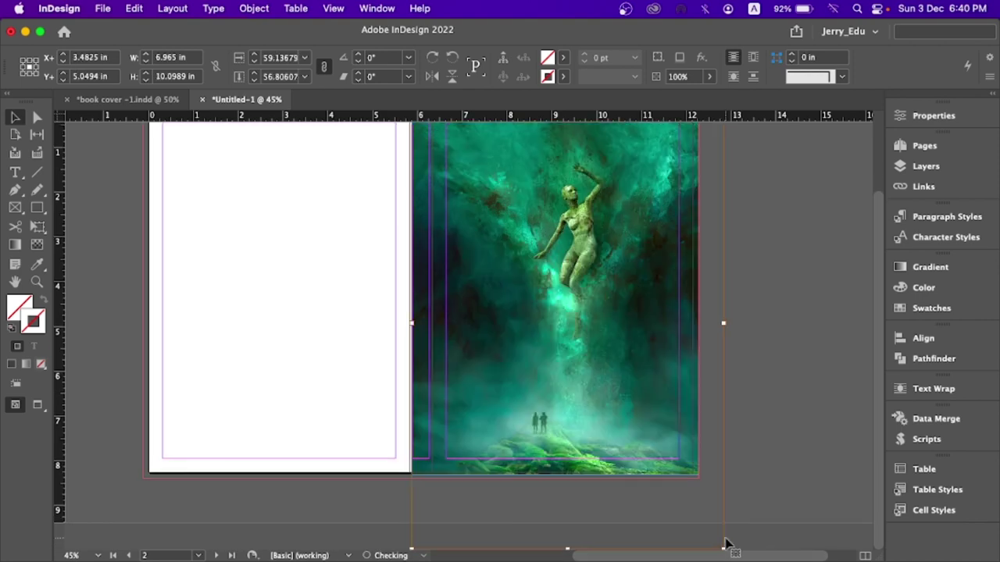
pyautogui.press('super+z')
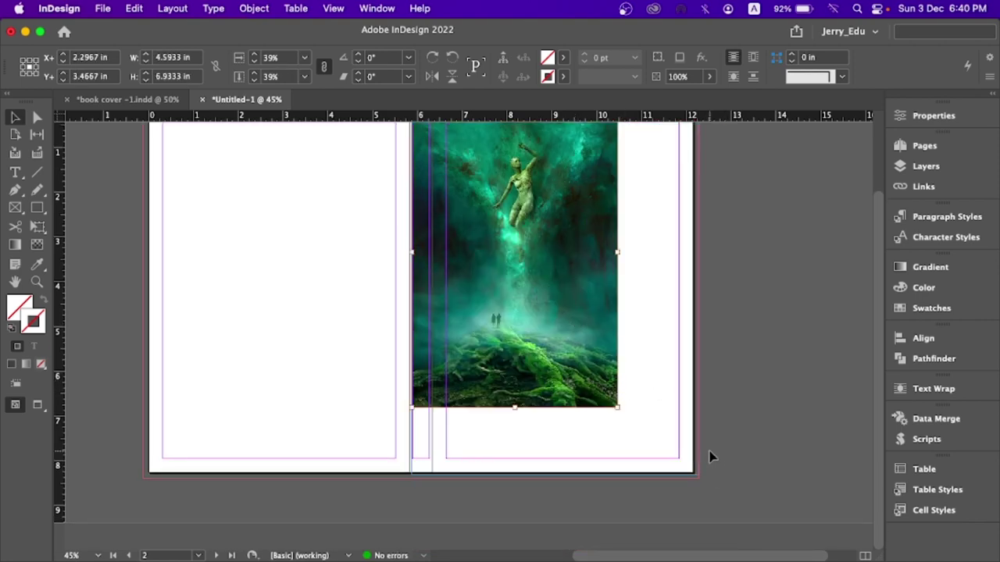
pyautogui.scroll(3, 709, 457)
# Step: Scale the image together with its frame to about 6.40 by 8.52 in, reaching the front cover's lower bleed corner, and preview the spread
pyautogui.click(562, 317)
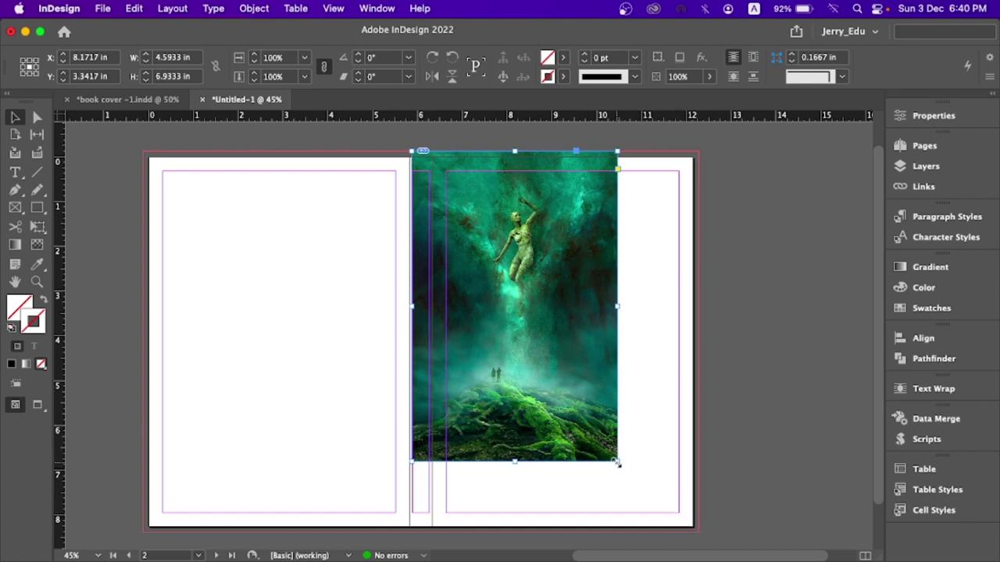
pyautogui.moveTo(617, 462); pyautogui.dragTo(697, 532)
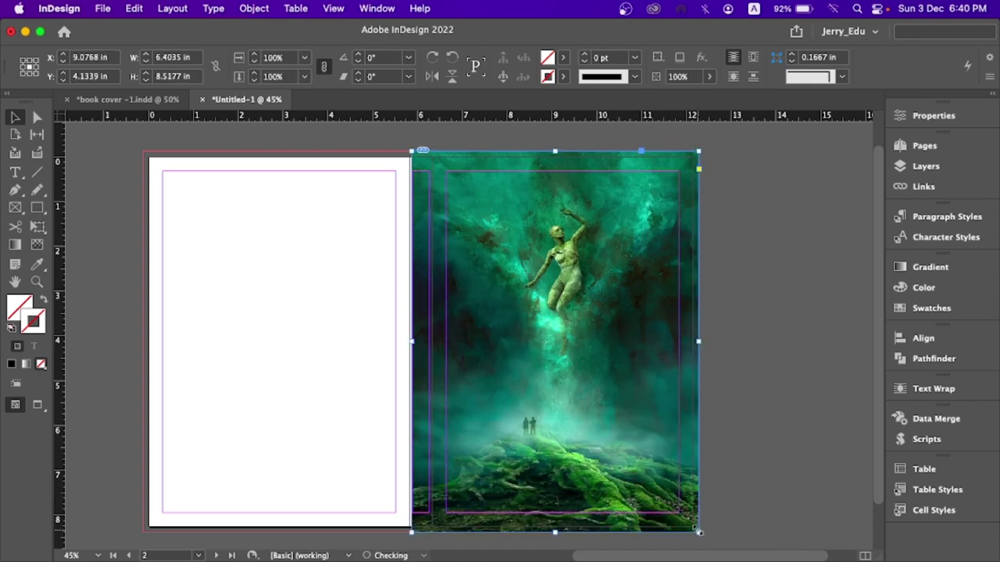
pyautogui.click(833, 306)
pyautogui.press('w')
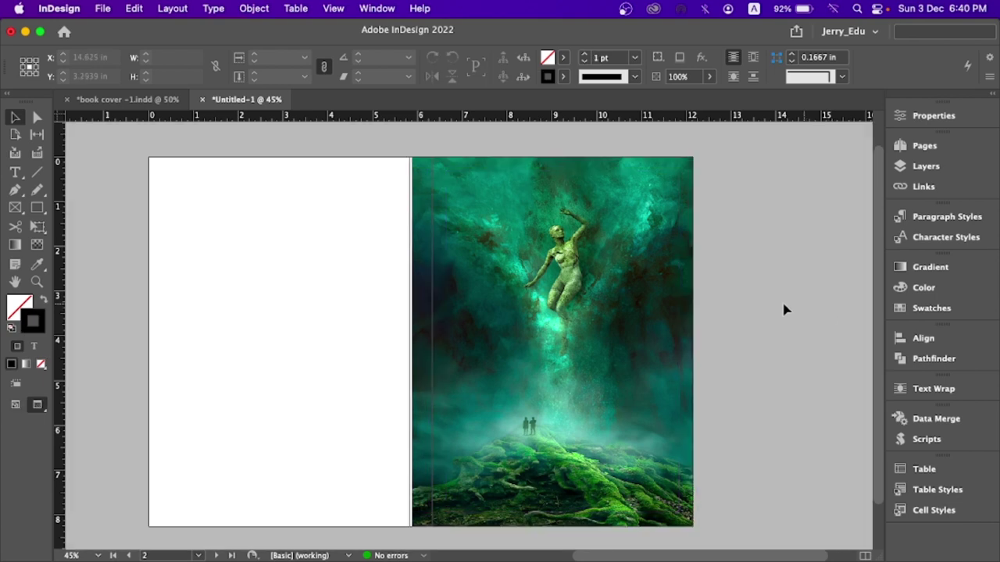
# Step: Extend the image frame to the spine's outer edge, making it about 6.45 in wide, and return to the normal view
pyautogui.click(638, 357)
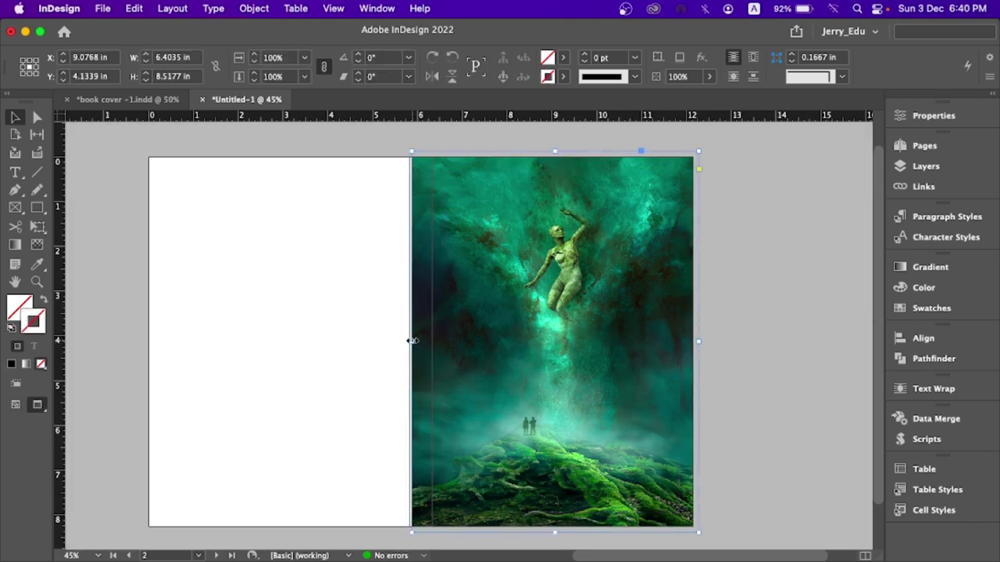
pyautogui.moveTo(411, 341); pyautogui.dragTo(408, 339)
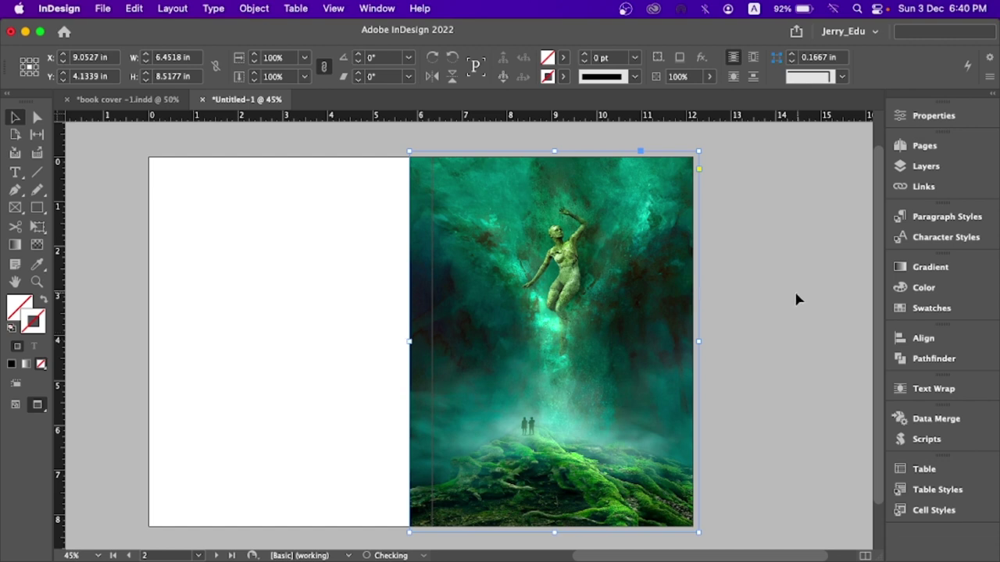
pyautogui.click(770, 303)
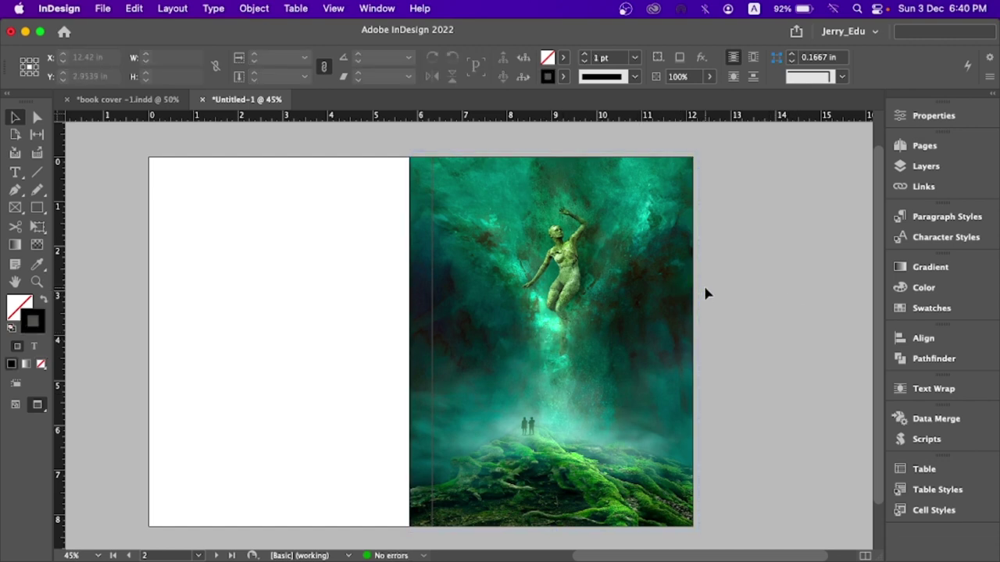
pyautogui.press('w')
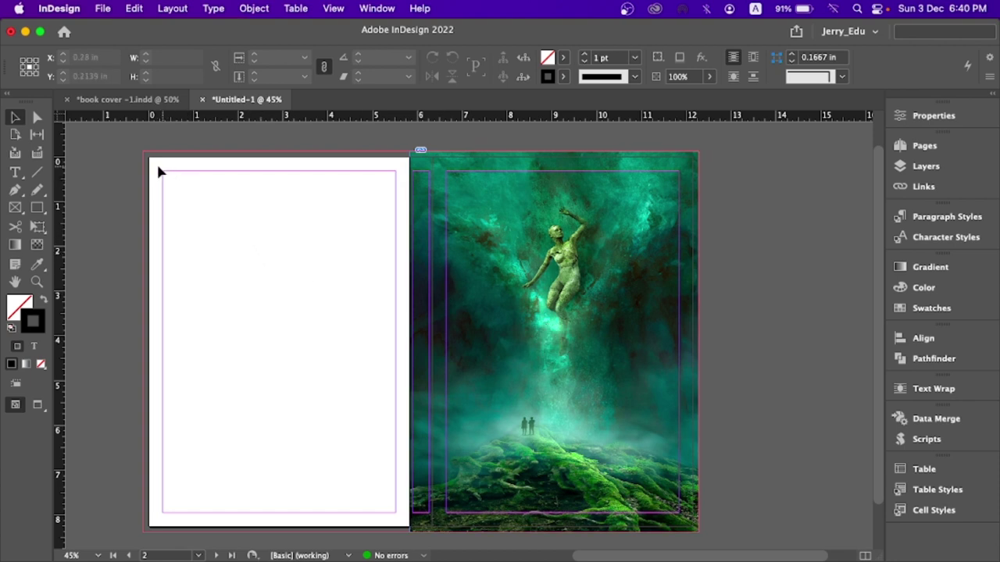
# Step: Set the stroke colour to the green swatch C=75 M=5 Y=100 K=0 with no object selected
pyautogui.moveTo(159, 172); pyautogui.dragTo(391, 452)
pyautogui.moveTo(158, 171); pyautogui.dragTo(333, 341)
pyautogui.click(563, 77)
pyautogui.click(449, 251)
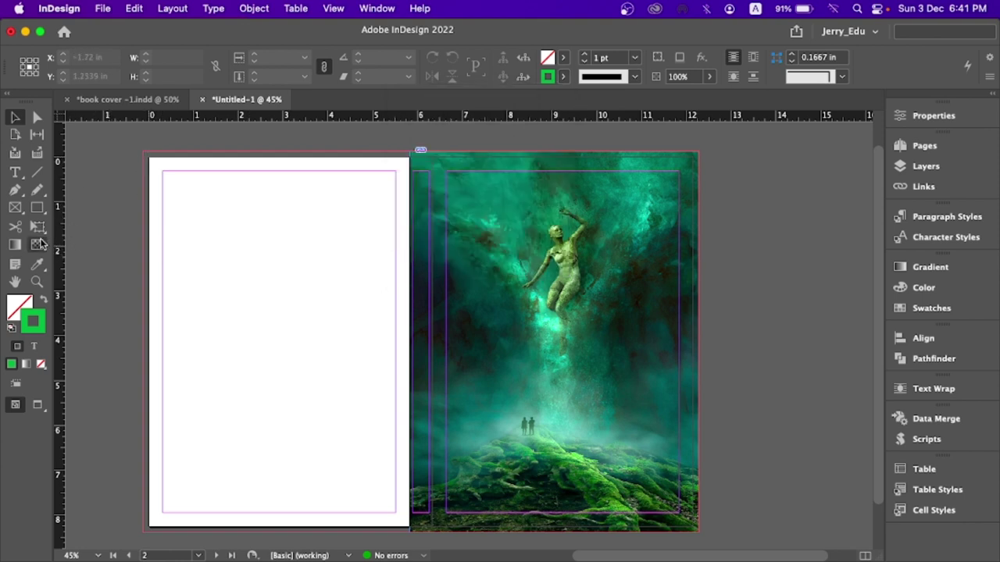
# Step: Try a back cover rectangle of about 6.15 by 8.52 in filled with green C=75 M=5 Y=100 K=0, and delete it
pyautogui.click(37, 207)
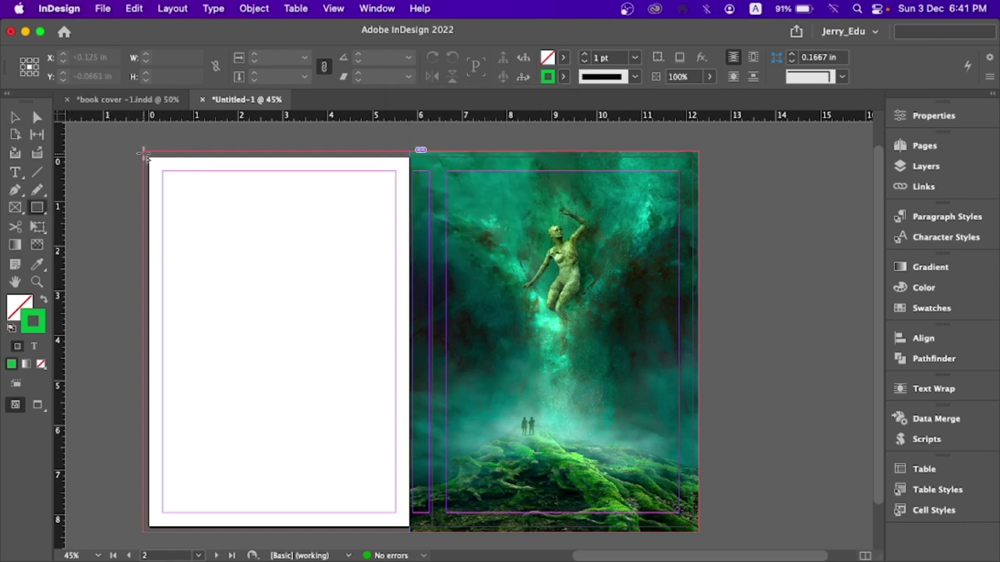
pyautogui.moveTo(146, 151); pyautogui.dragTo(419, 531)
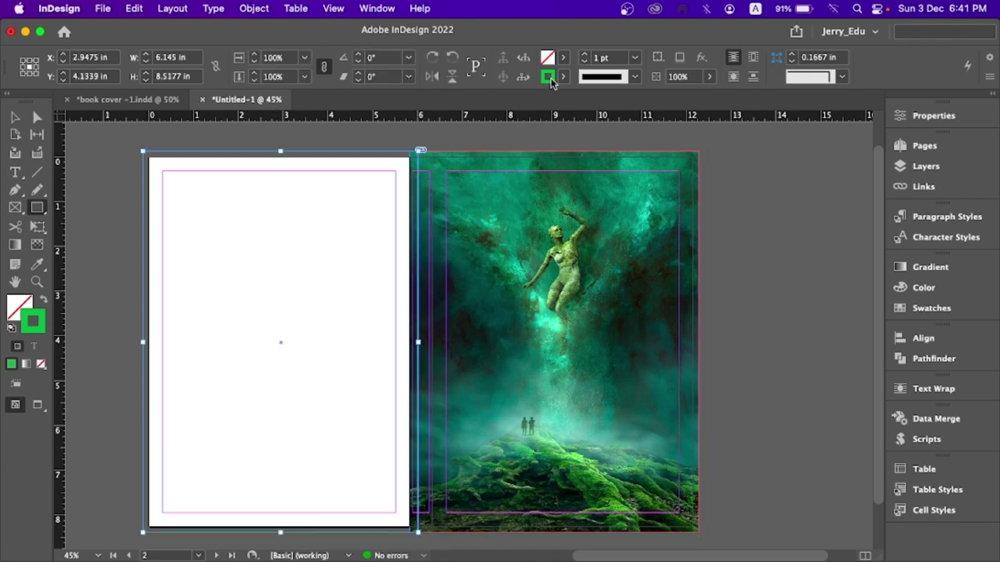
pyautogui.click(566, 76)
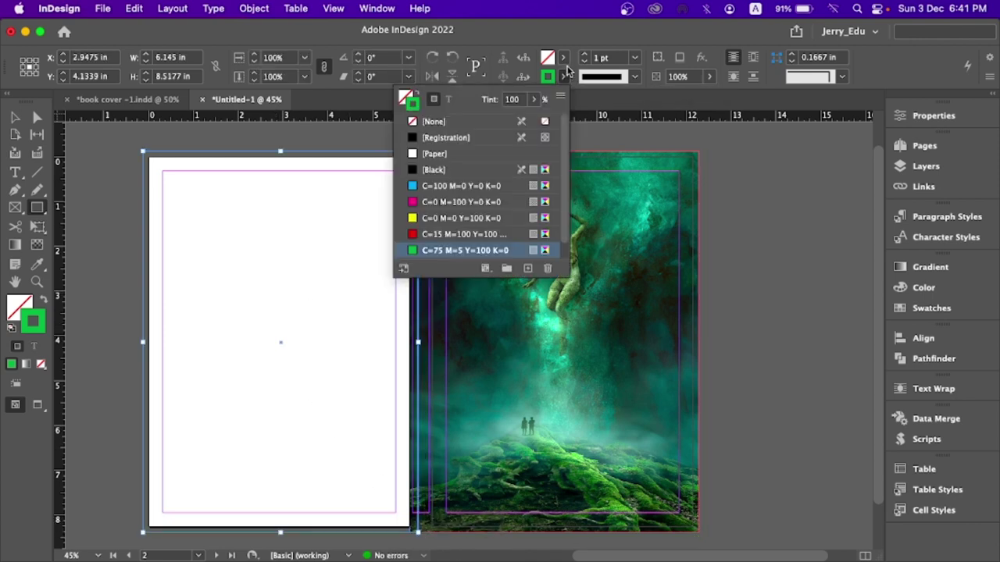
pyautogui.click(562, 57)
pyautogui.click(441, 231)
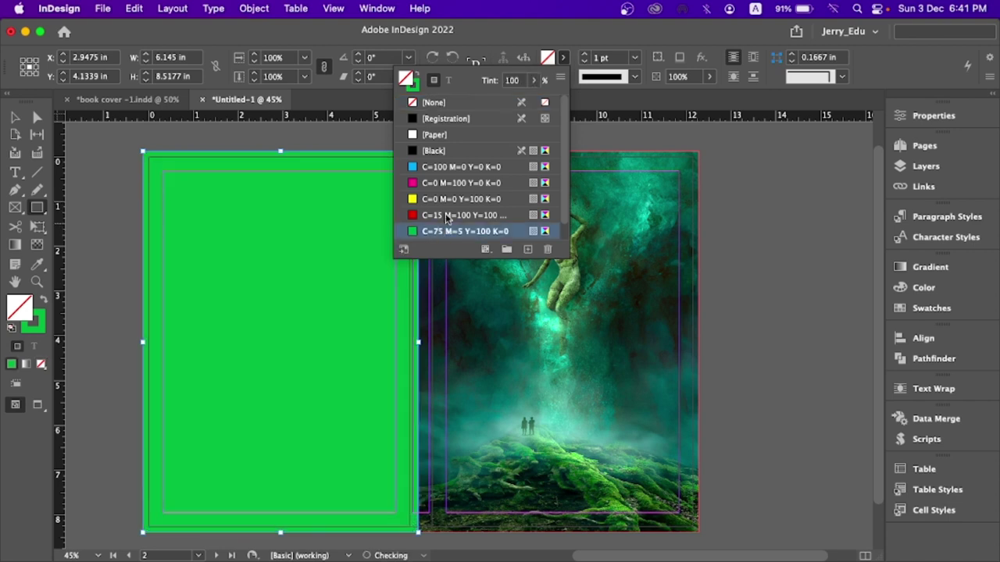
pyautogui.click(563, 58)
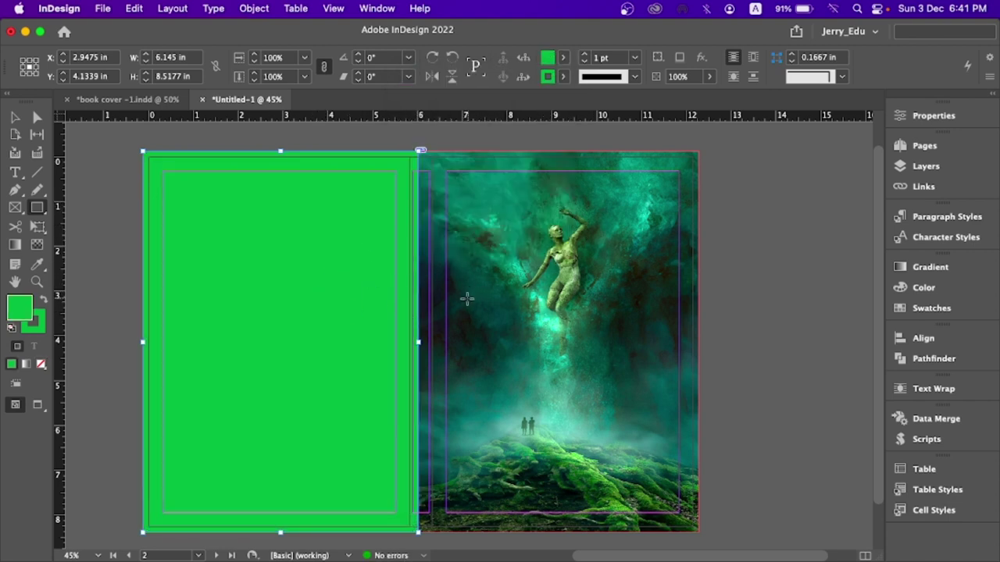
pyautogui.press('Delete')
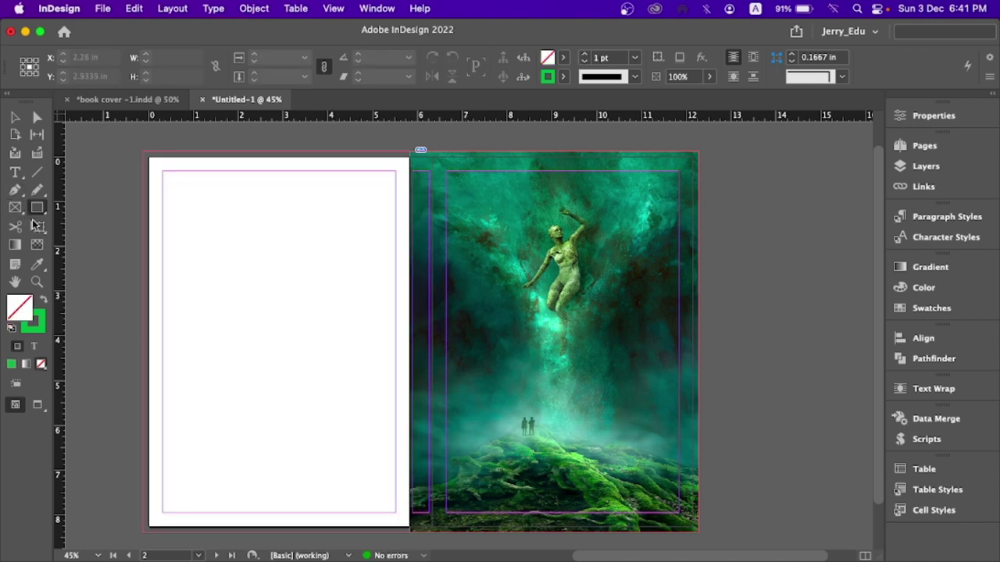
# Step: Sample a dark green fill colour from the cloudy upper area of the cover image with the Eyedropper
pyautogui.click(39, 267)
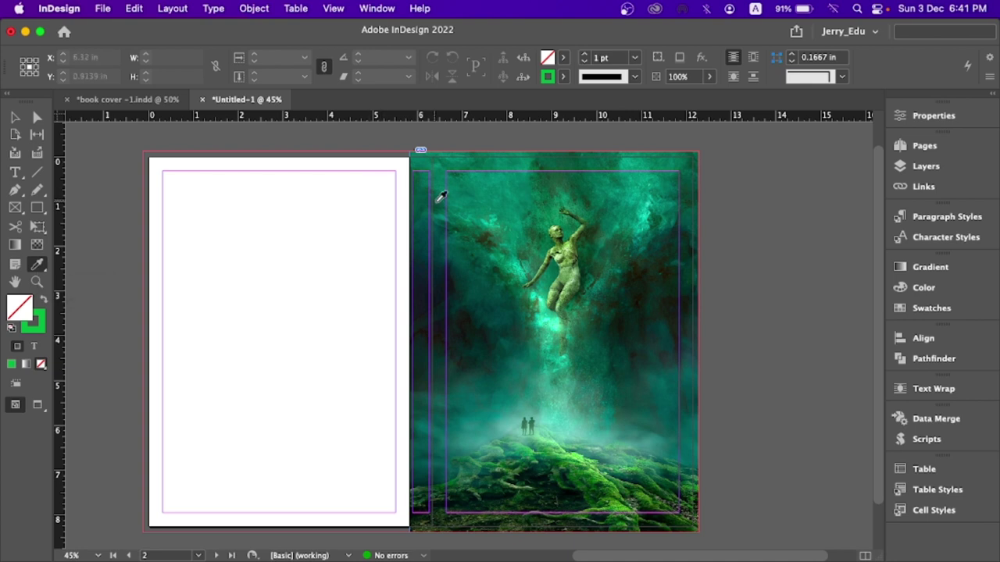
pyautogui.click(476, 206)
pyautogui.click(474, 213)
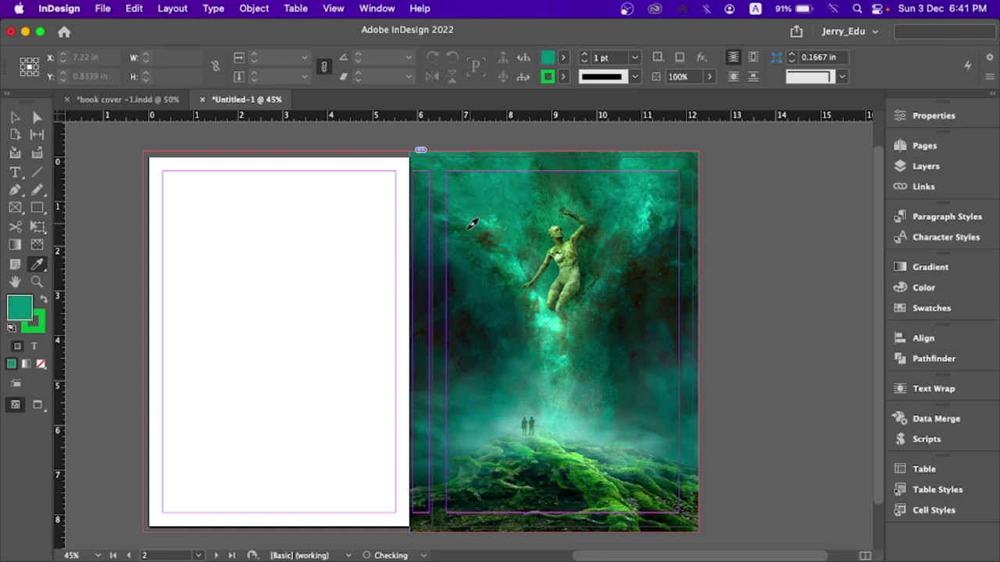
pyautogui.click(466, 227)
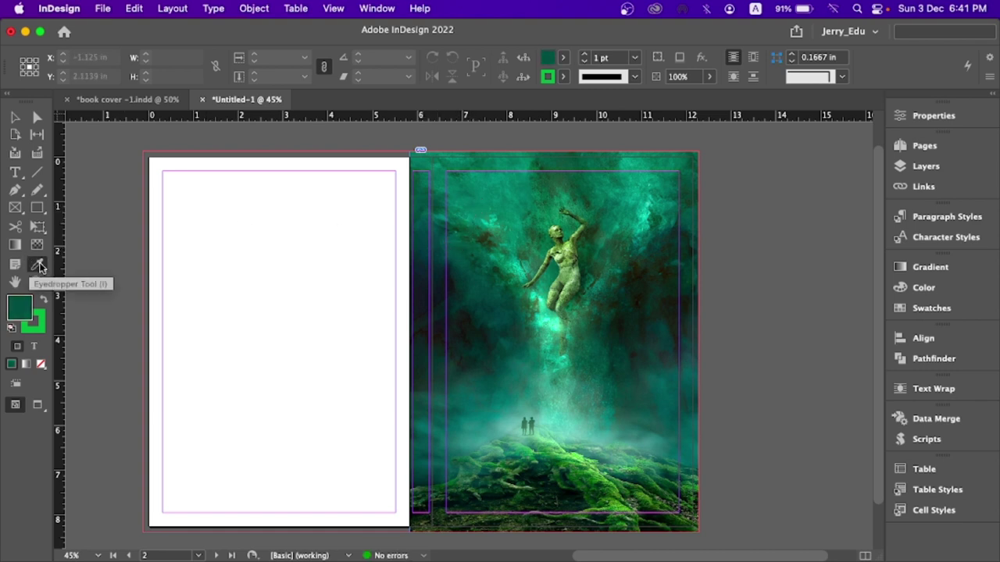
# Step: Extract a colour theme from the cover image with the Color Theme Tool and move its palette over the back cover page
pyautogui.click(33, 266)
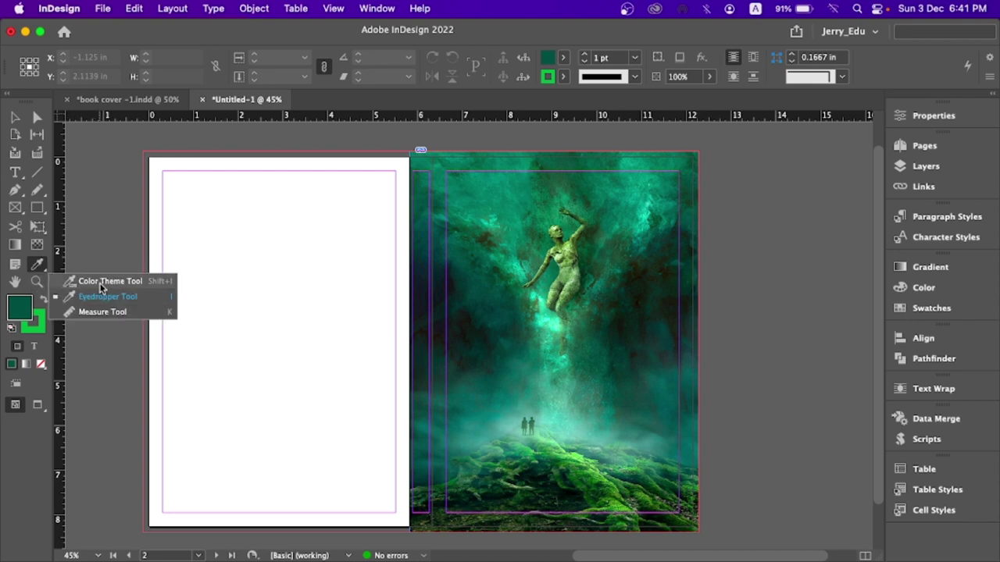
pyautogui.click(39, 269)
pyautogui.click(88, 283)
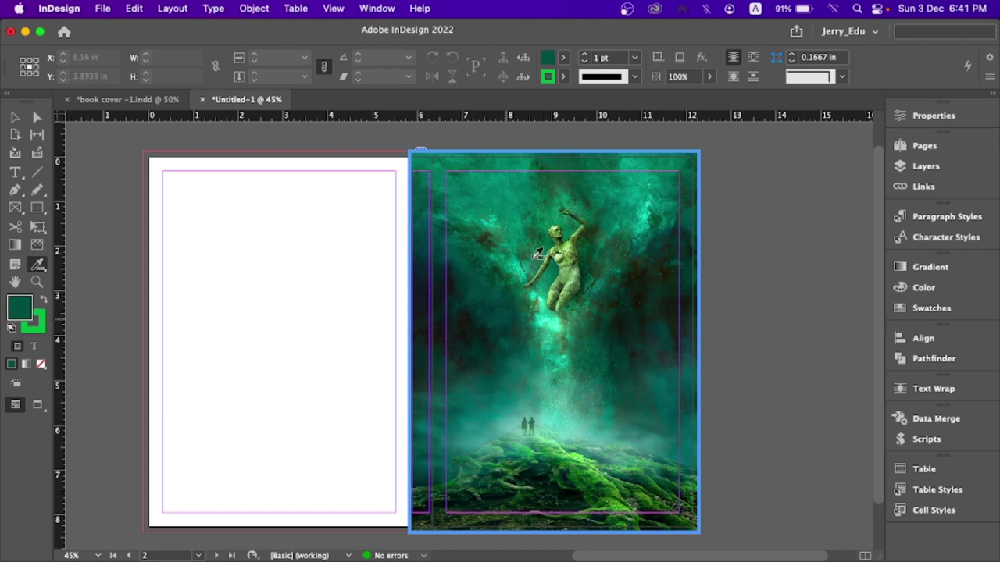
pyautogui.click(508, 242)
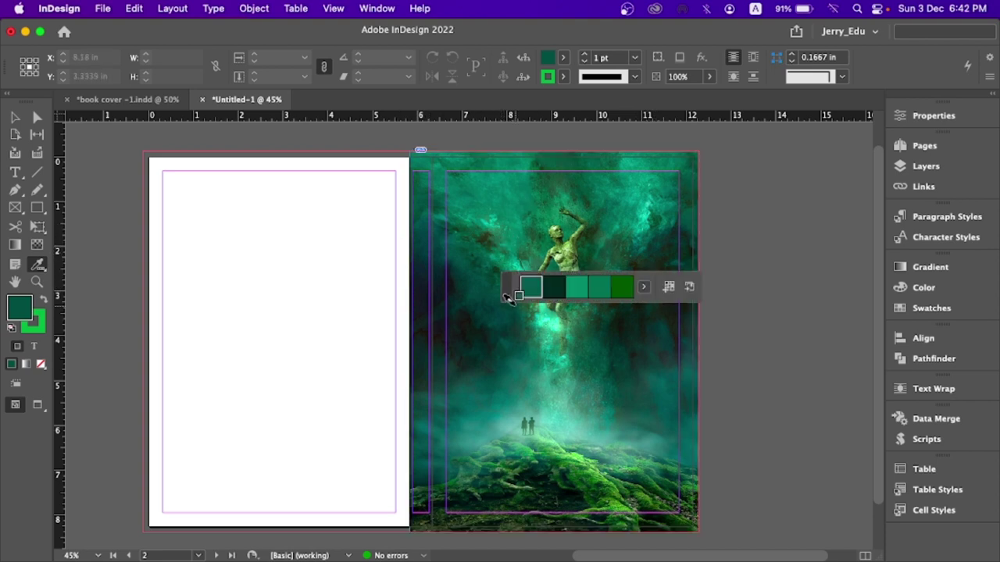
pyautogui.moveTo(513, 298); pyautogui.dragTo(180, 205)
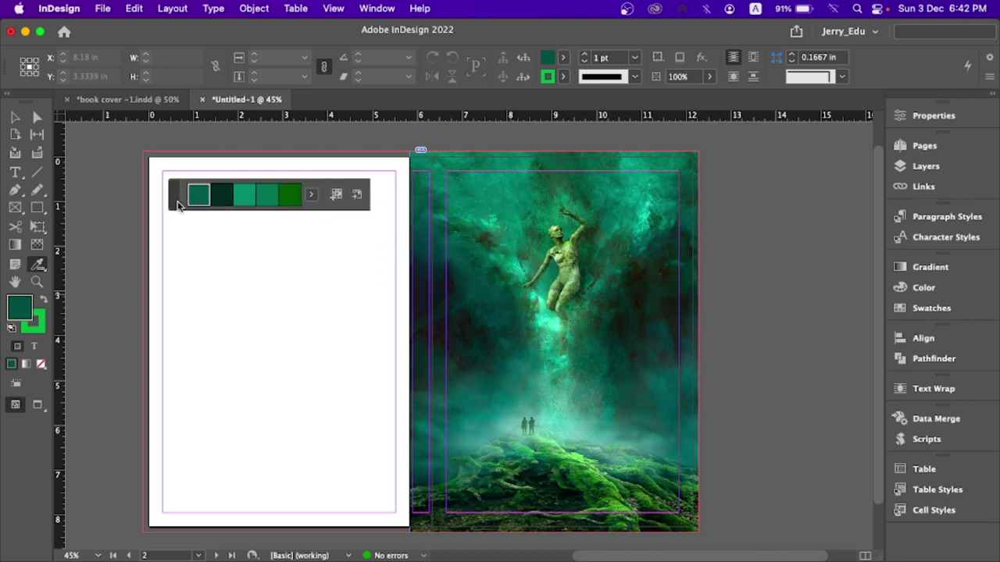
# Step: Compare the theme variants extracted from the image and add the Colorful theme to the swatches
pyautogui.click(314, 194)
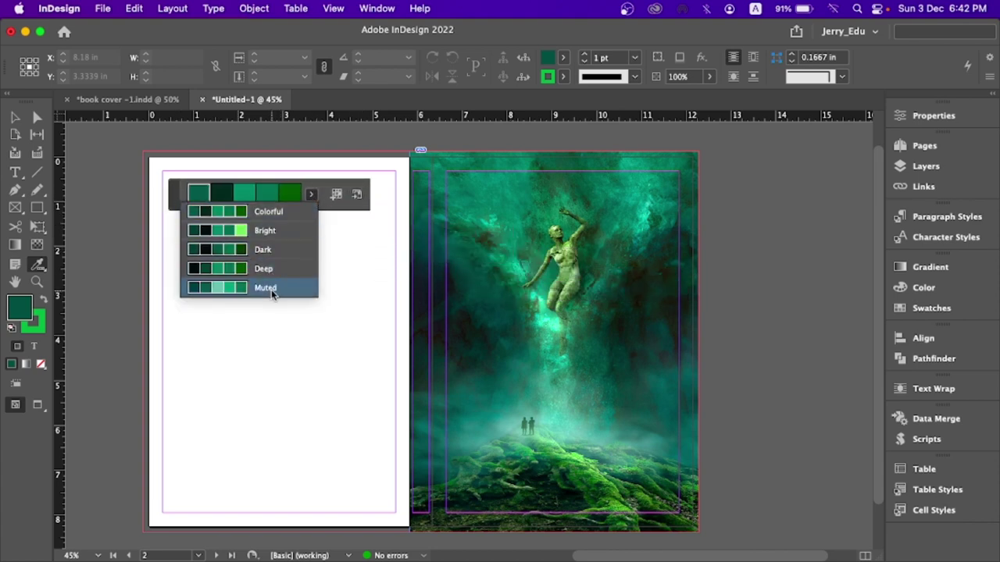
pyautogui.click(236, 217)
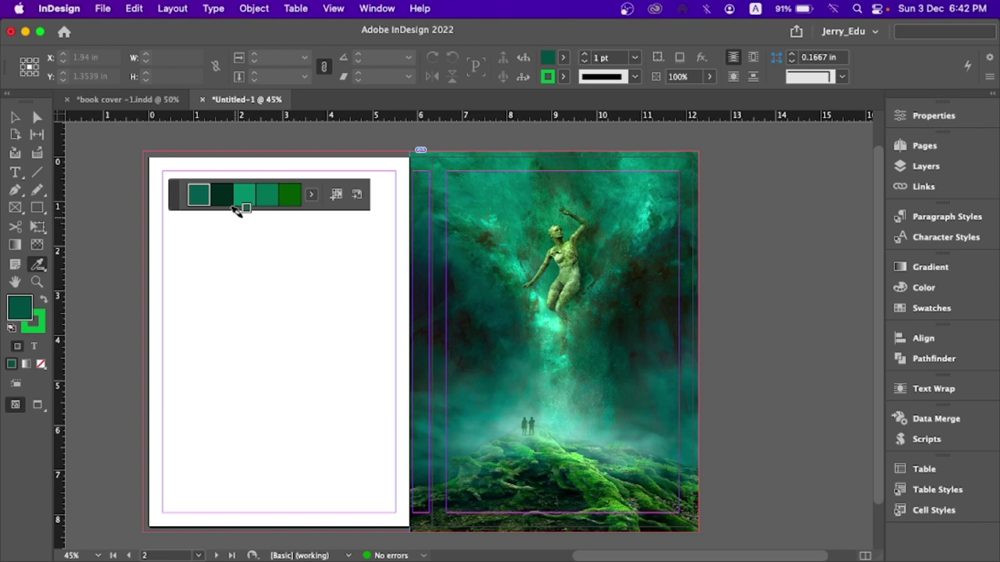
pyautogui.click(336, 196)
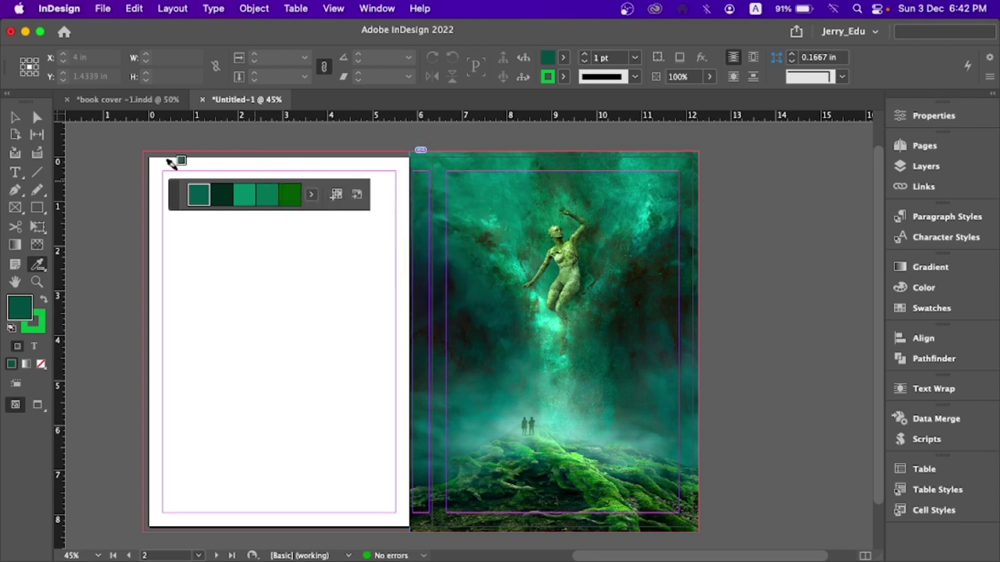
pyautogui.click(15, 116)
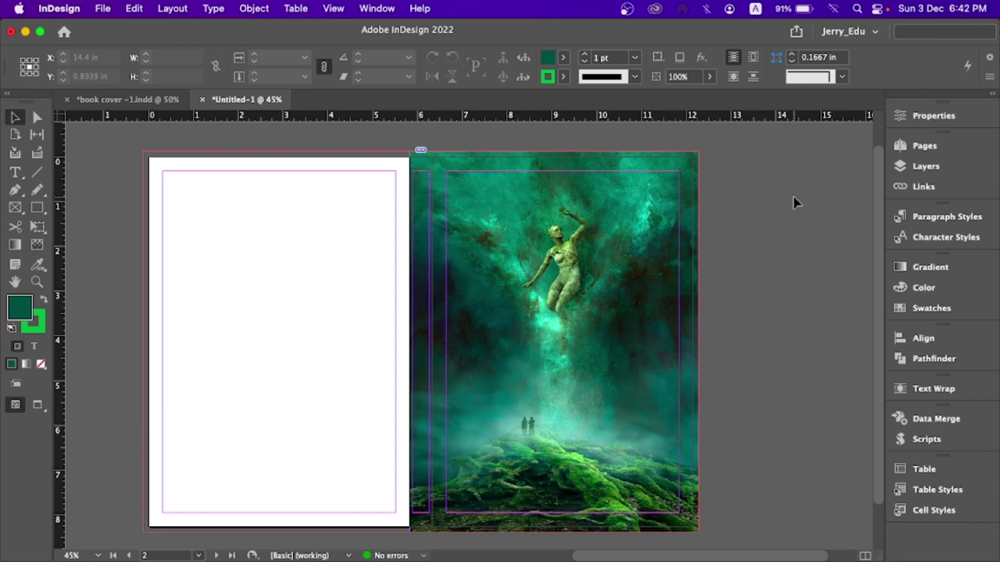
# Step: Show the document's layers and expand Layer 1 to list its objects
pyautogui.click(903, 169)
pyautogui.click(903, 169)
pyautogui.click(367, 9)
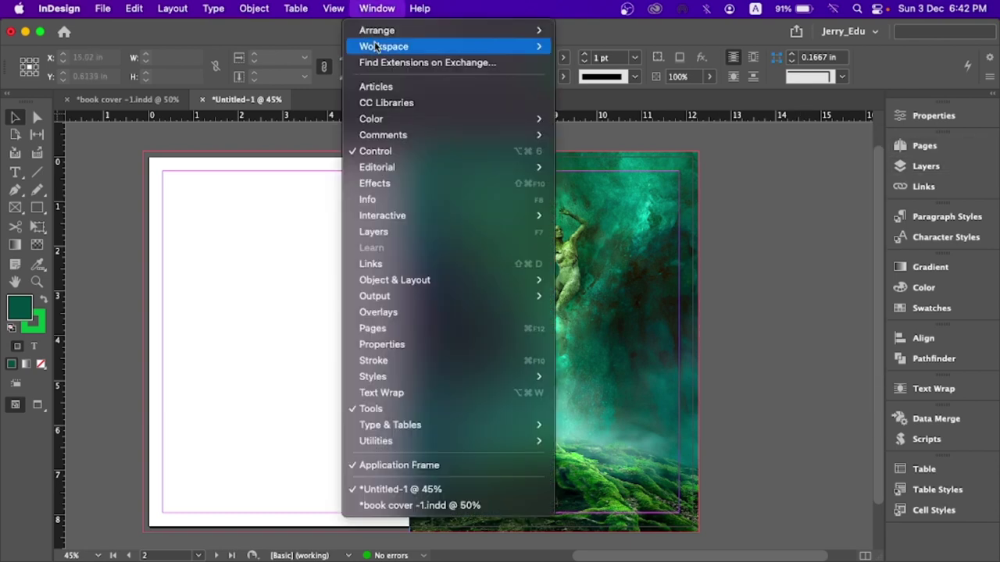
pyautogui.click(389, 233)
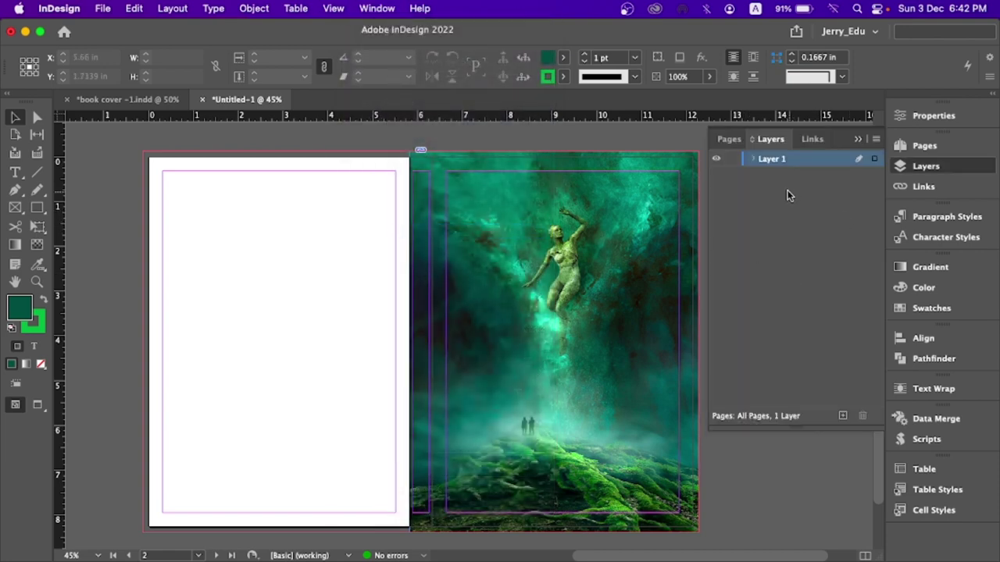
pyautogui.click(752, 159)
# Step: Draw two overlapping rectangles of about 3.14 by 2.88 in and 3.14 by 2.59 in on the back cover, filling the second cyan
pyautogui.click(37, 207)
pyautogui.moveTo(174, 200); pyautogui.dragTo(315, 328)
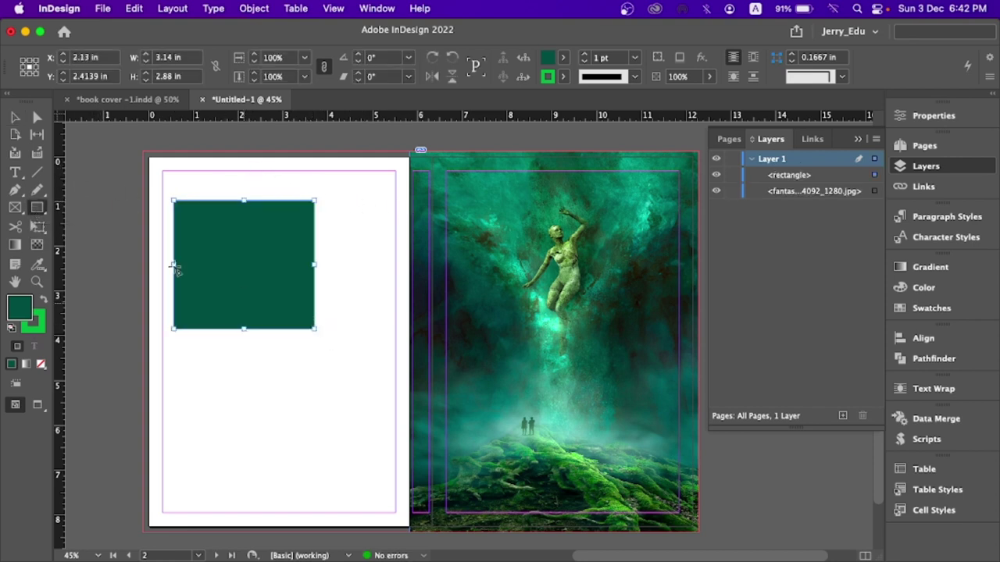
pyautogui.moveTo(193, 265); pyautogui.dragTo(335, 381)
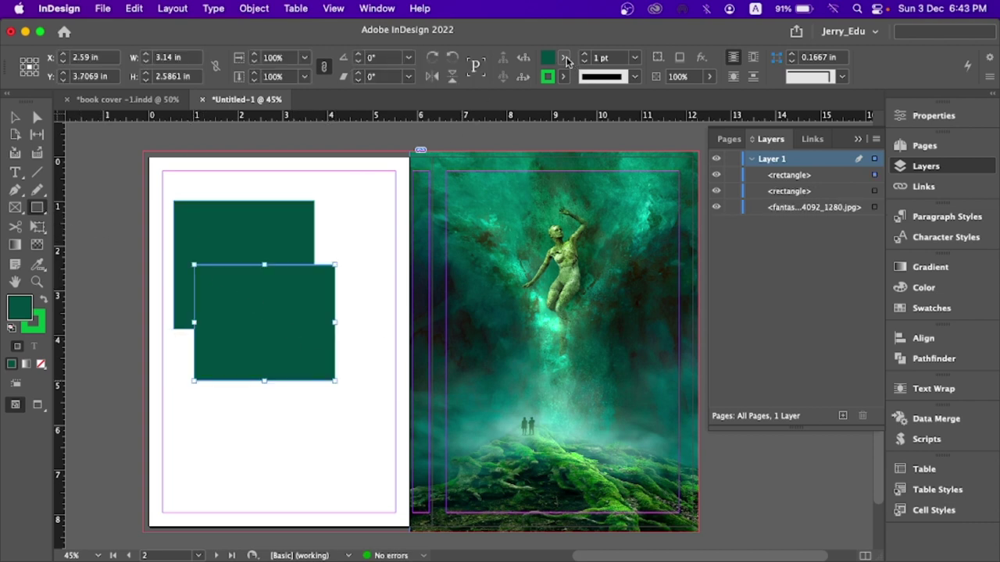
pyautogui.click(563, 57)
pyautogui.click(436, 167)
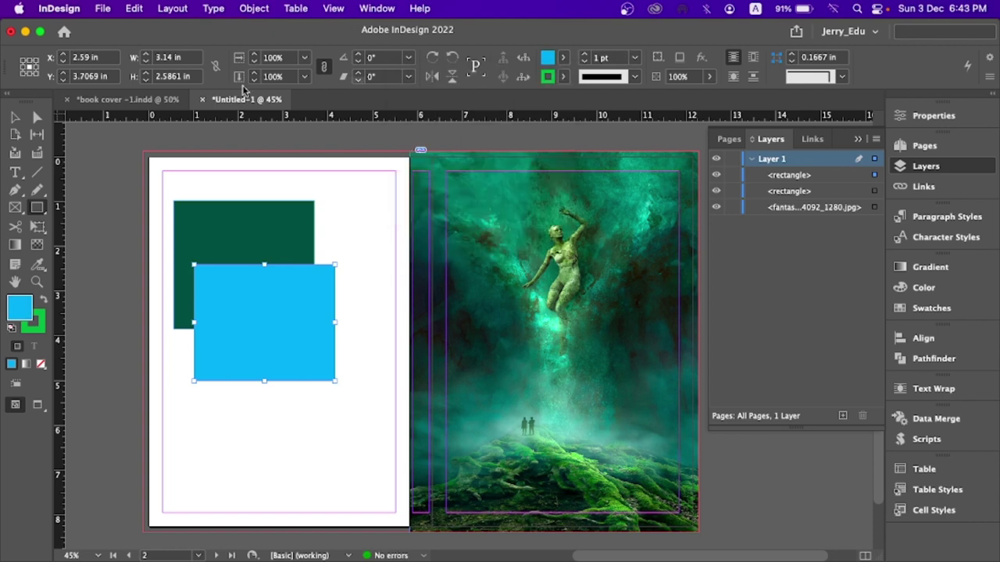
# Step: Move the cyan rectangle further over the dark green one and select each in turn to compare their stacking order
pyautogui.click(15, 117)
pyautogui.moveTo(285, 311); pyautogui.dragTo(299, 271)
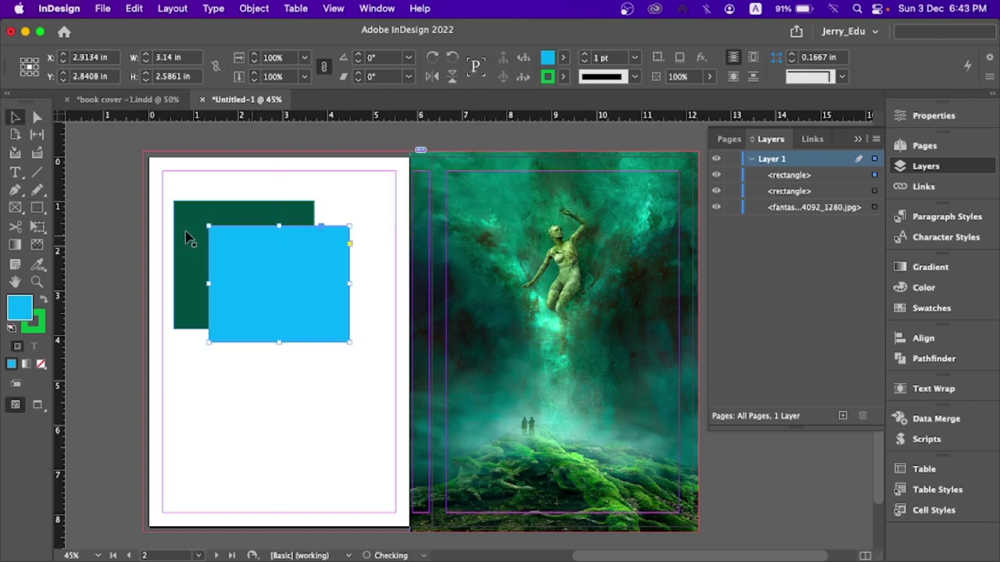
pyautogui.click(189, 242)
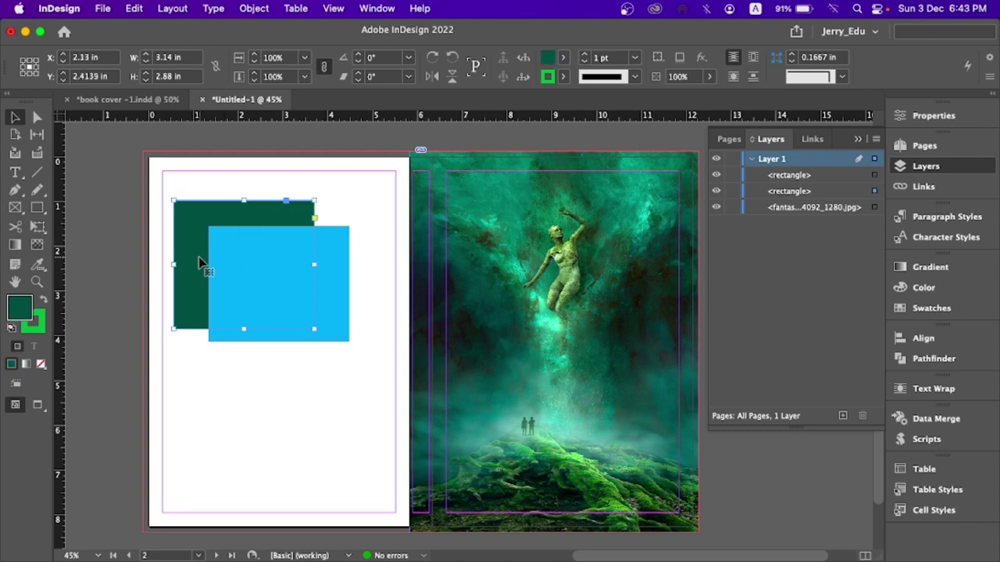
pyautogui.click(332, 265)
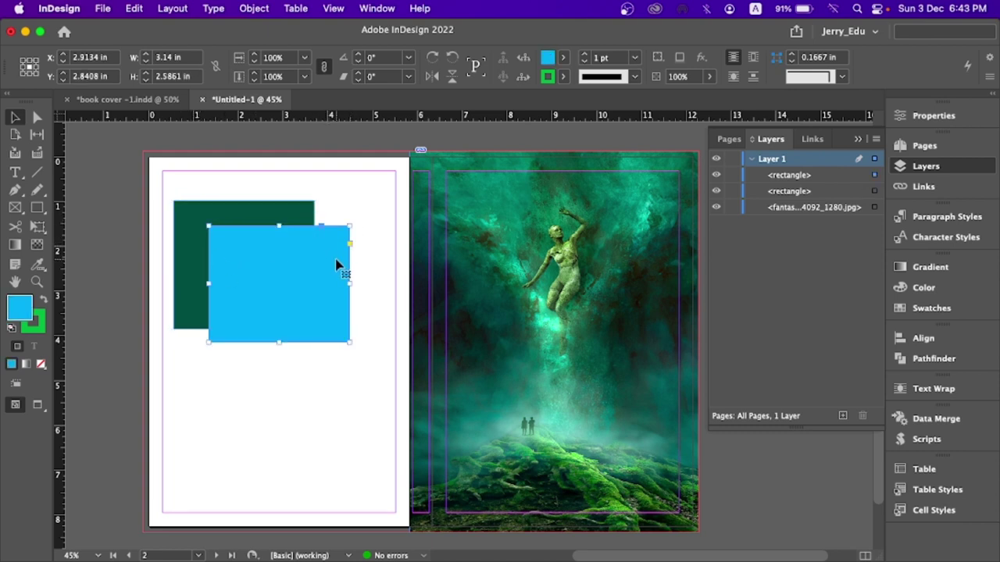
pyautogui.click(236, 216)
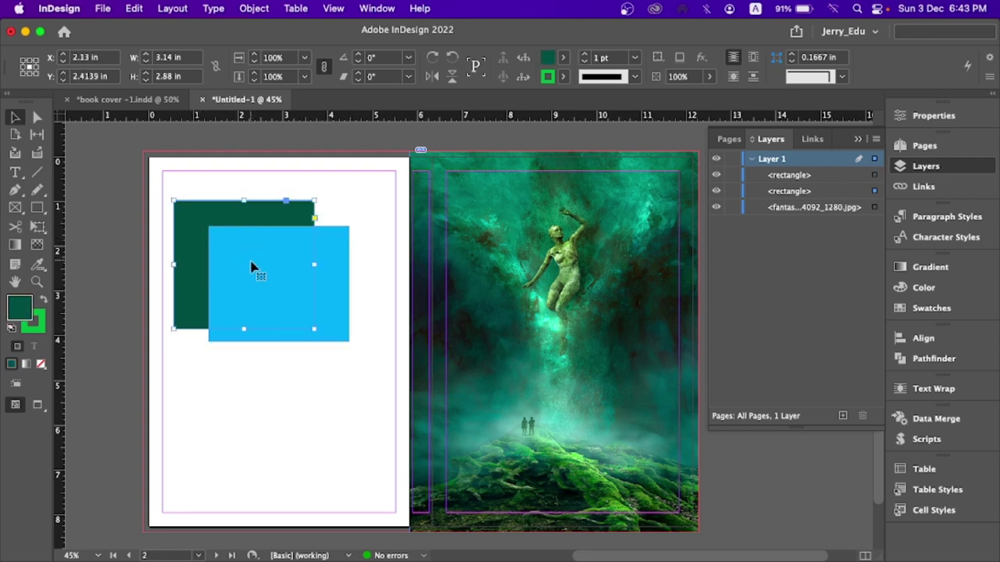
pyautogui.click(341, 264)
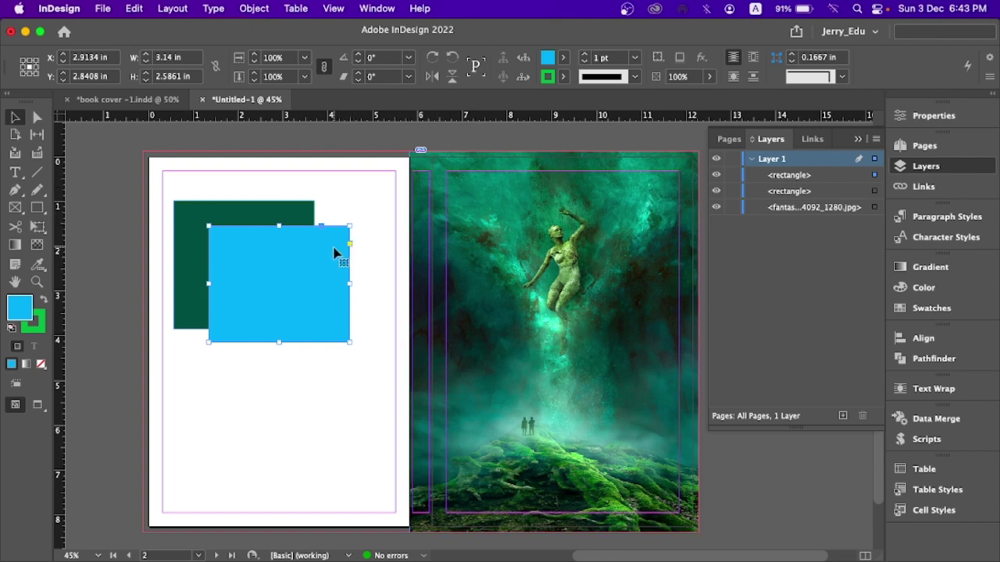
pyautogui.moveTo(334, 247); pyautogui.dragTo(322, 226)
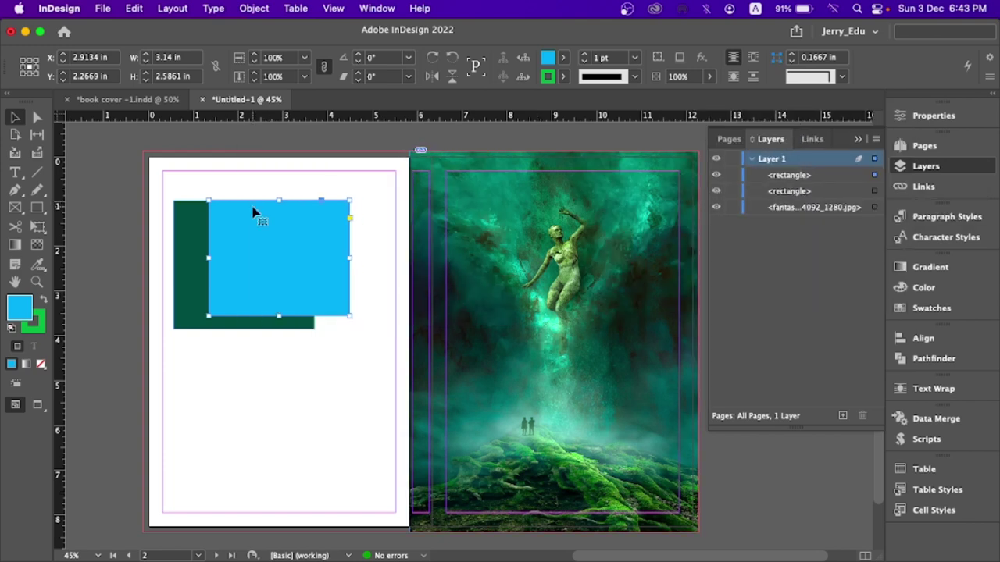
pyautogui.click(196, 239)
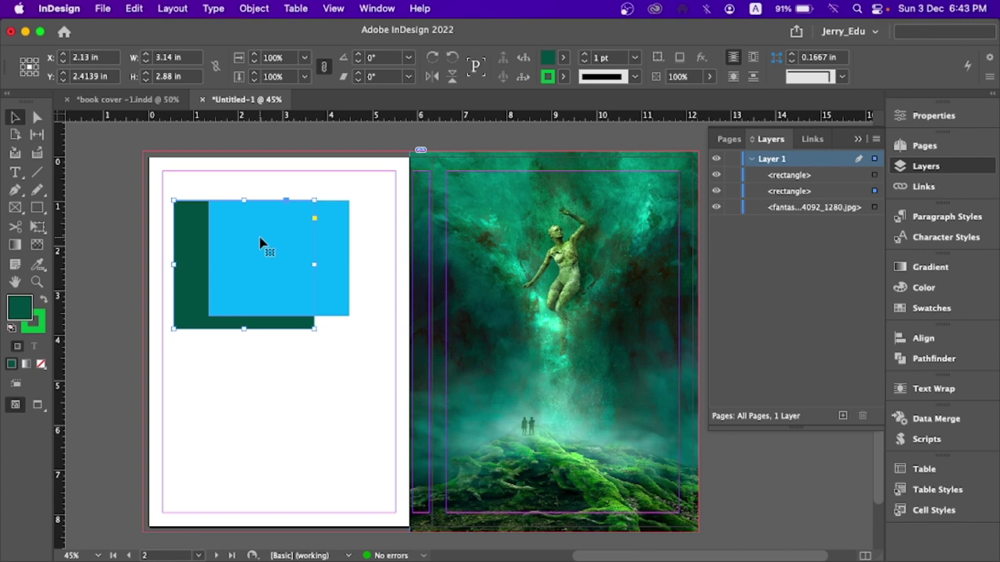
# Step: Move the dark green rectangle above the cyan one in Layer 1, and delete both rectangles
pyautogui.click(786, 192)
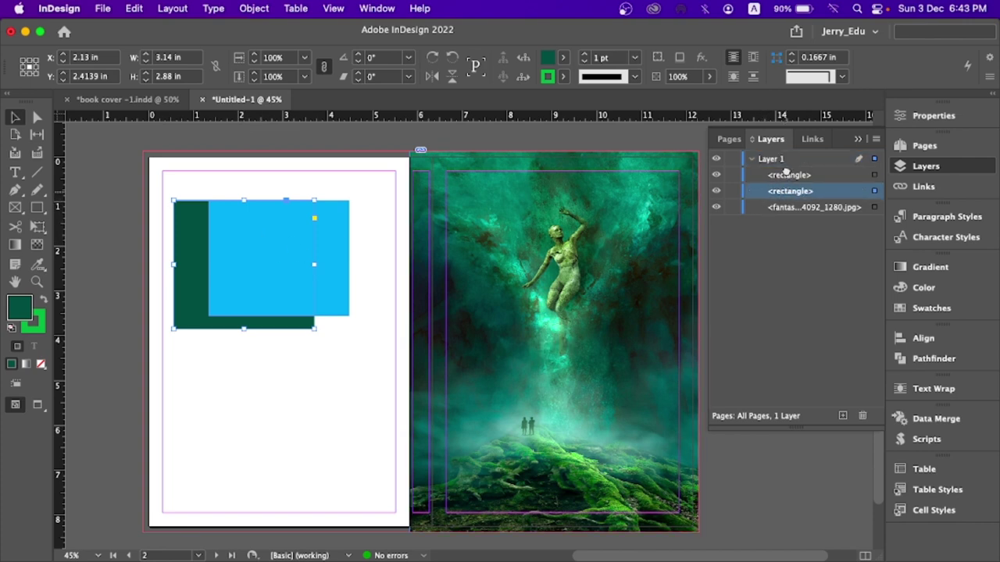
pyautogui.moveTo(786, 171); pyautogui.dragTo(786, 166)
pyautogui.click(371, 223)
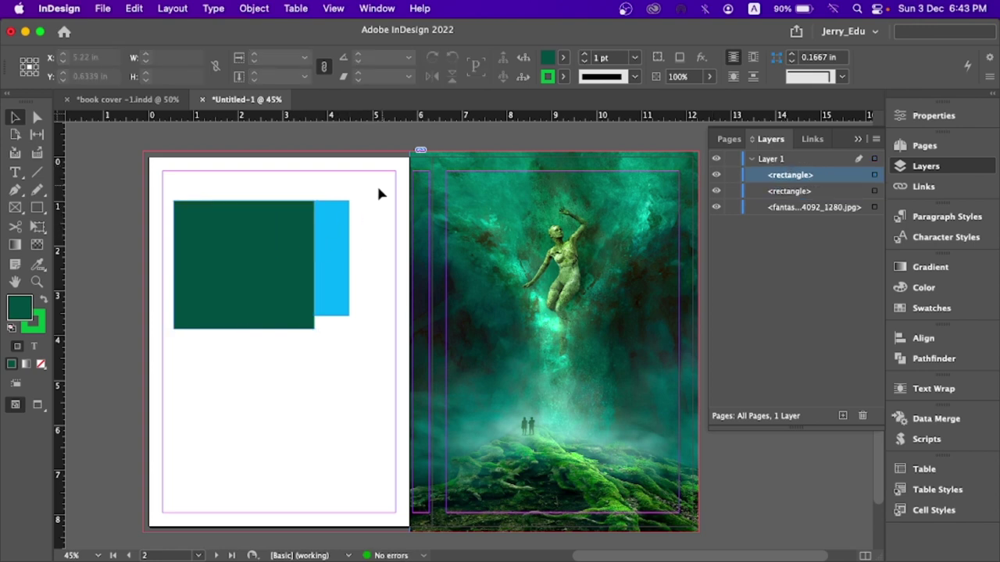
pyautogui.moveTo(379, 193); pyautogui.dragTo(226, 305)
pyautogui.press('Delete')
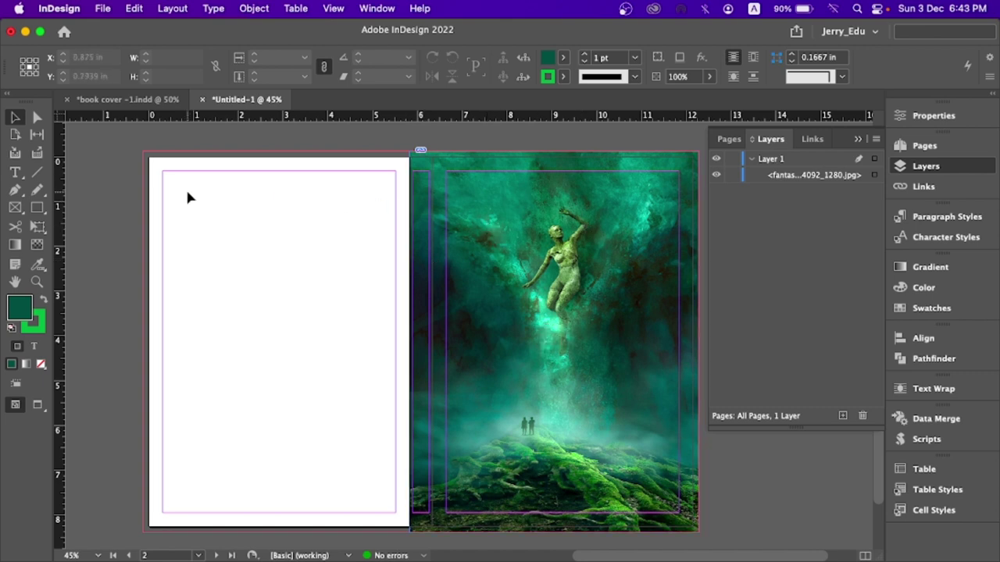
# Step: Draw a dark green rectangle of about 6.39 by 8.52 in over the back cover bleed and spine, and set its stroke to None
pyautogui.click(37, 207)
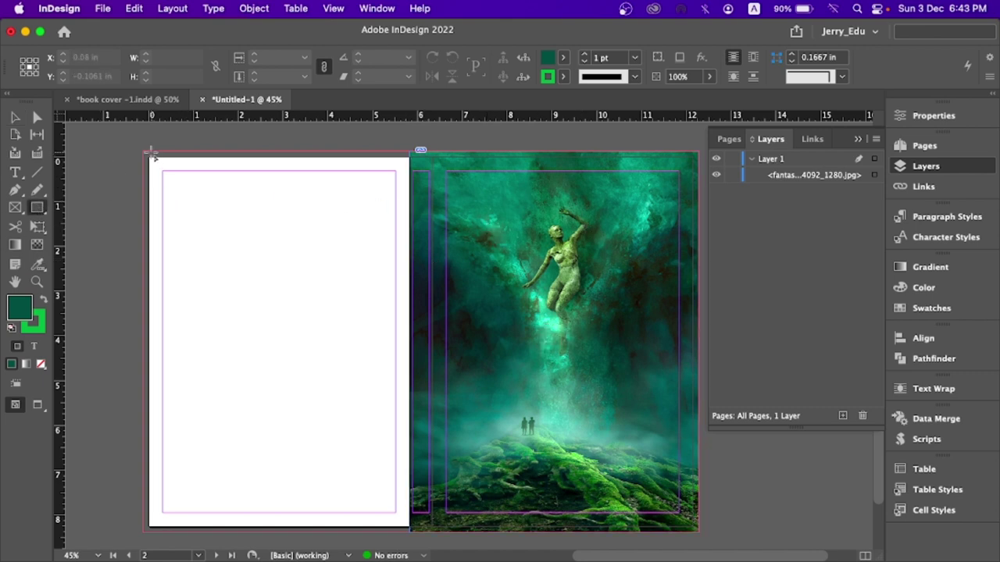
pyautogui.moveTo(144, 152)
pyautogui.mouseDown()
pyautogui.moveTo(218, 236)
pyautogui.moveTo(429, 532)
pyautogui.mouseUp()
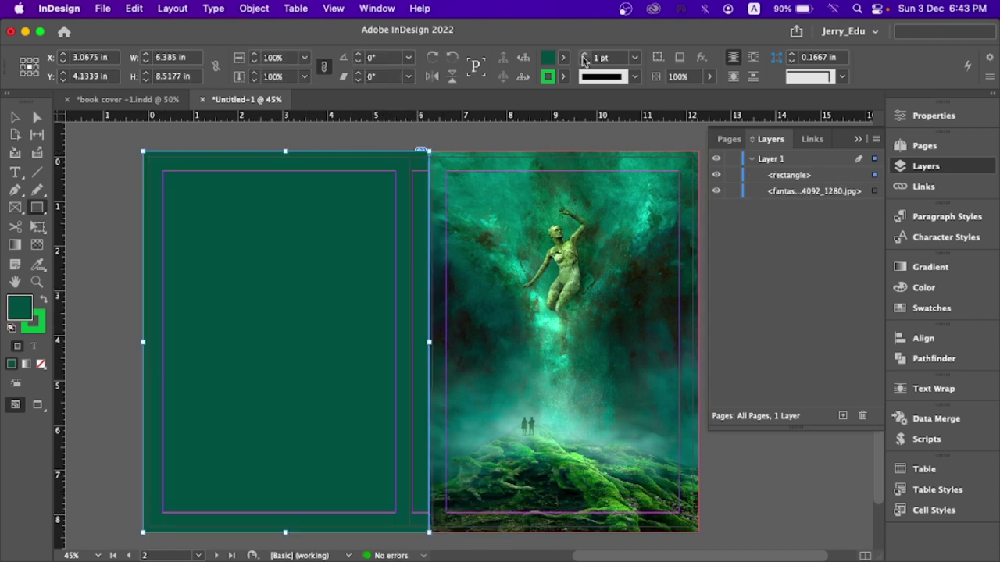
pyautogui.click(563, 75)
pyautogui.click(429, 121)
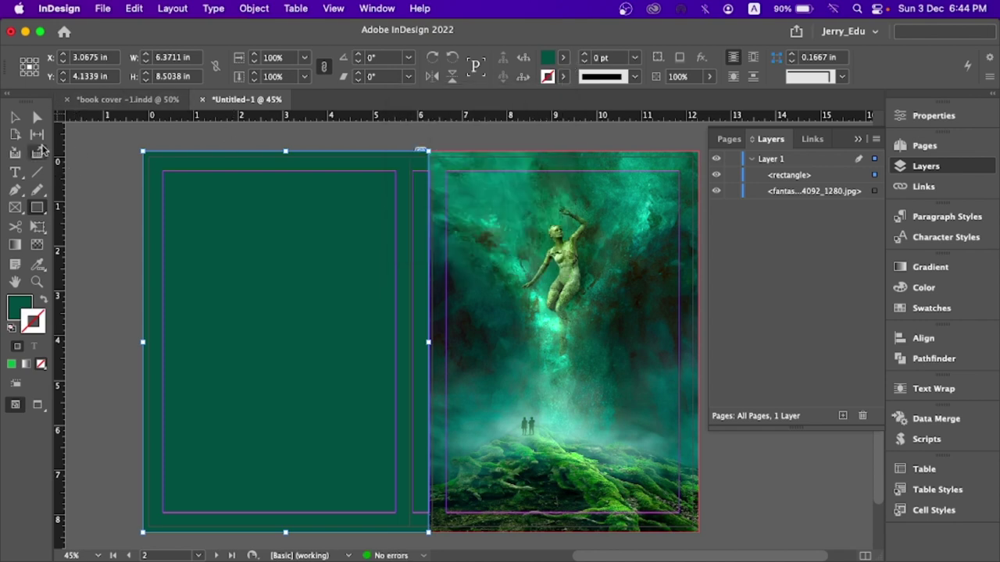
# Step: Move the back cover rectangle below the cover image in Layer 1 and preview the spread without guides
pyautogui.click(15, 116)
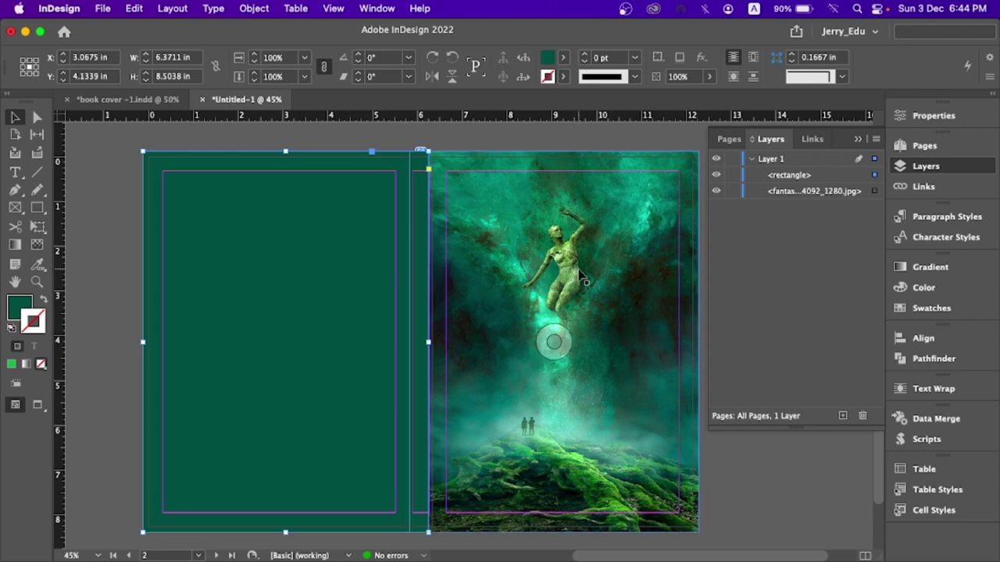
pyautogui.click(803, 176)
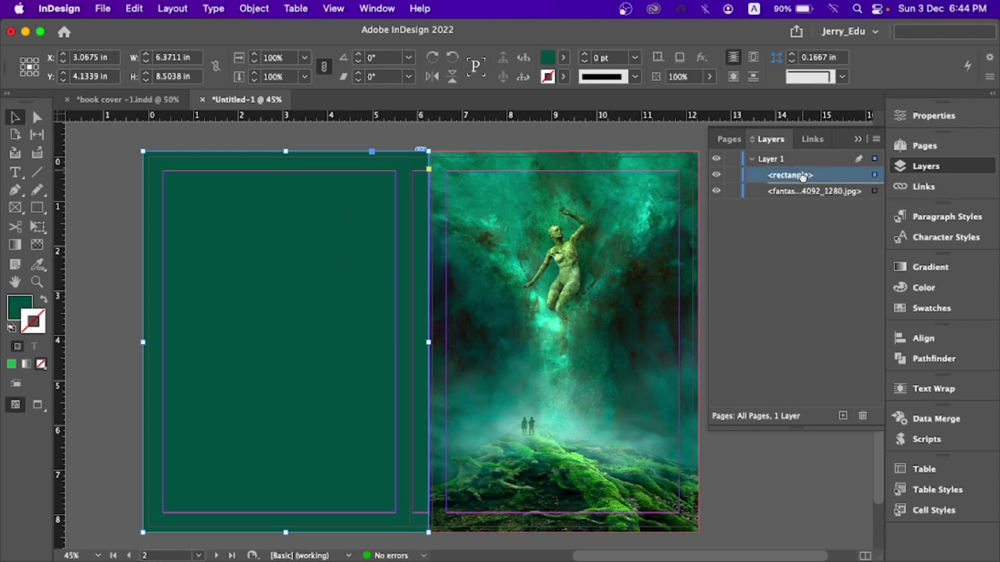
pyautogui.moveTo(803, 179); pyautogui.dragTo(803, 197)
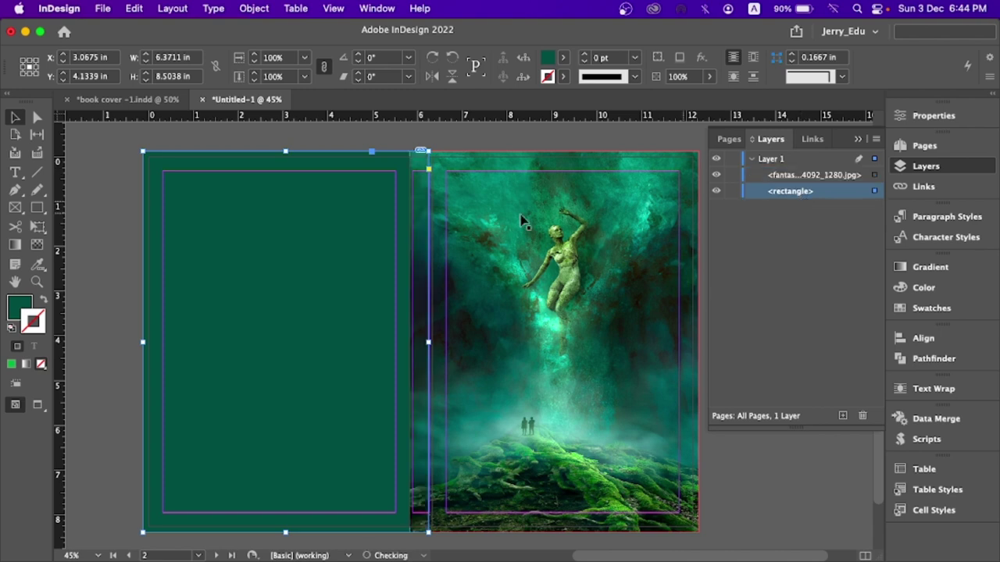
pyautogui.click(461, 138)
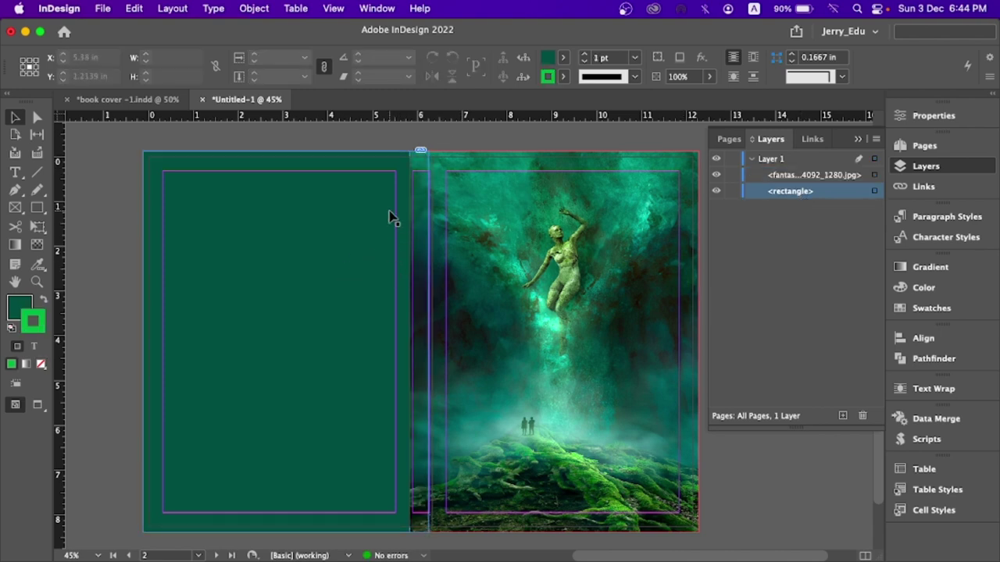
pyautogui.press('w')
# Step: Fill the back cover rectangle with the very dark green C=87 M=54 Y=76 swatch from Colorful_Theme
pyautogui.click(299, 239)
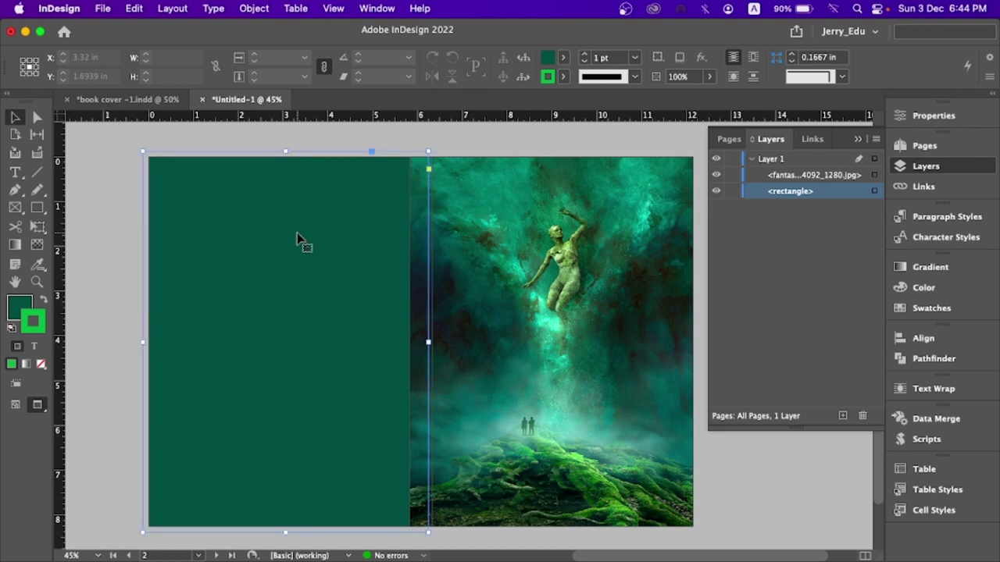
pyautogui.click(565, 59)
pyautogui.scroll(-2, 484, 197)
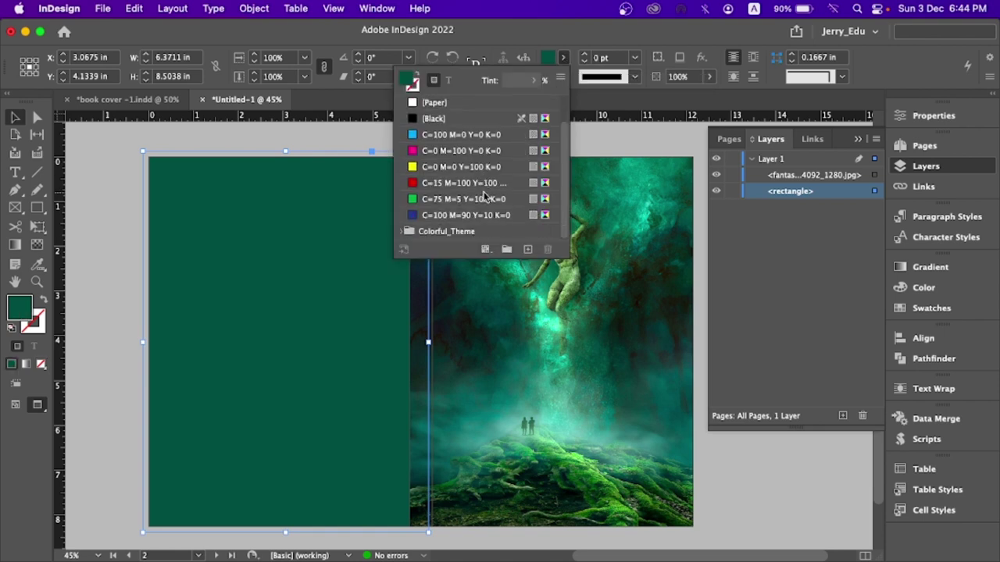
pyautogui.click(401, 232)
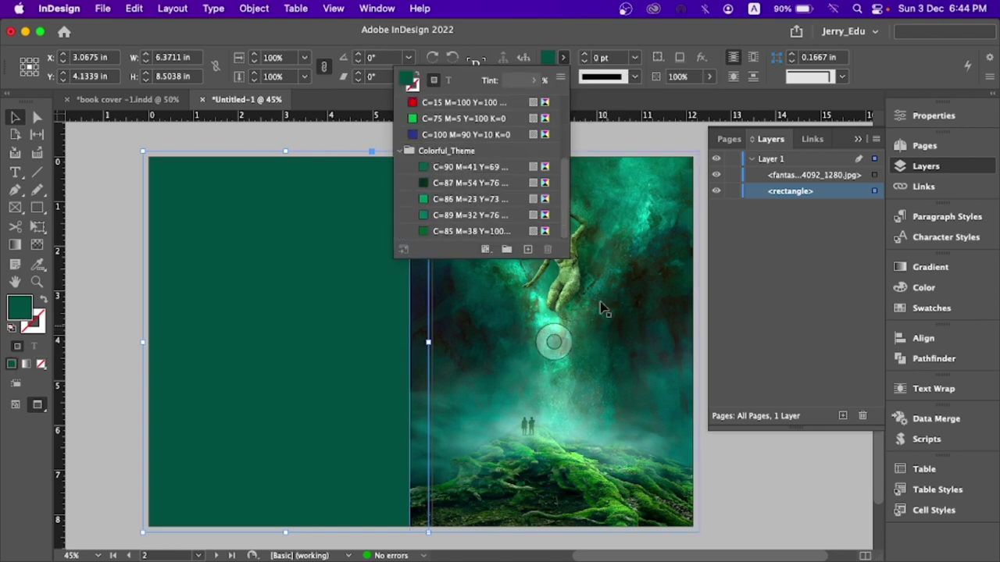
pyautogui.click(447, 181)
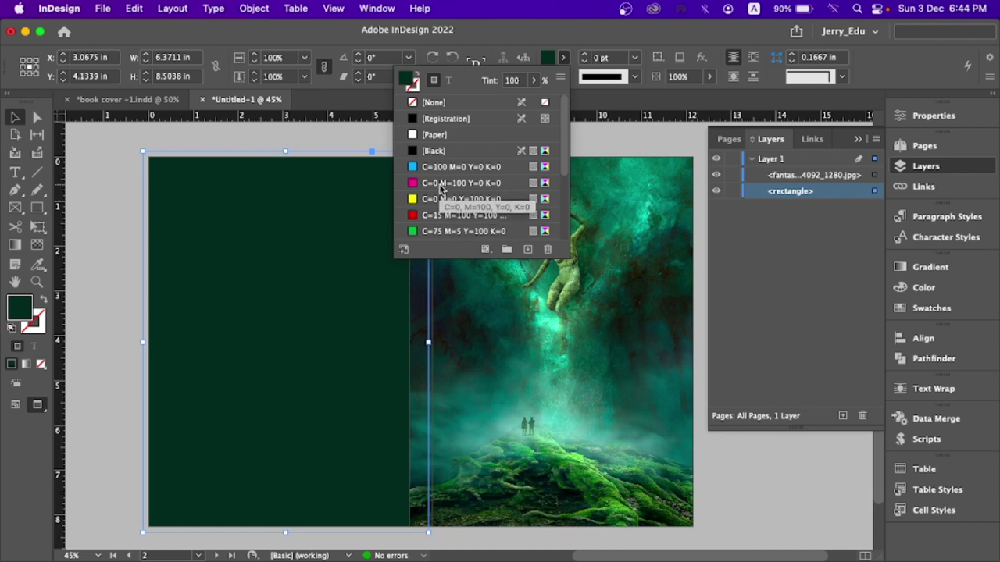
# Step: Try the other Colorful_Theme greens on the back cover rectangle, reapply the C=87 M=54 Y=76 swatch and deselect it
pyautogui.scroll(-3, 442, 199)
pyautogui.click(441, 167)
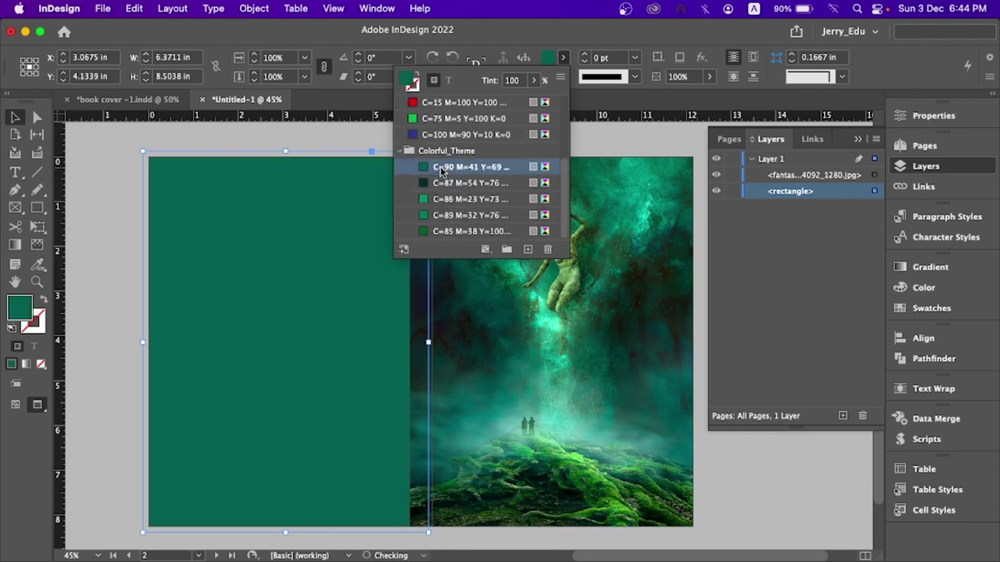
pyautogui.click(442, 199)
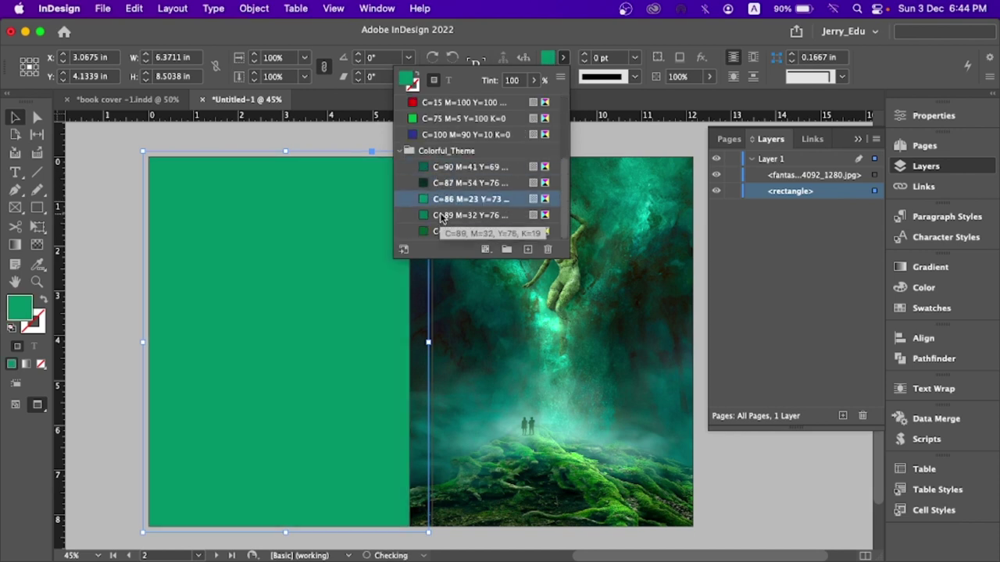
pyautogui.click(442, 215)
pyautogui.click(439, 232)
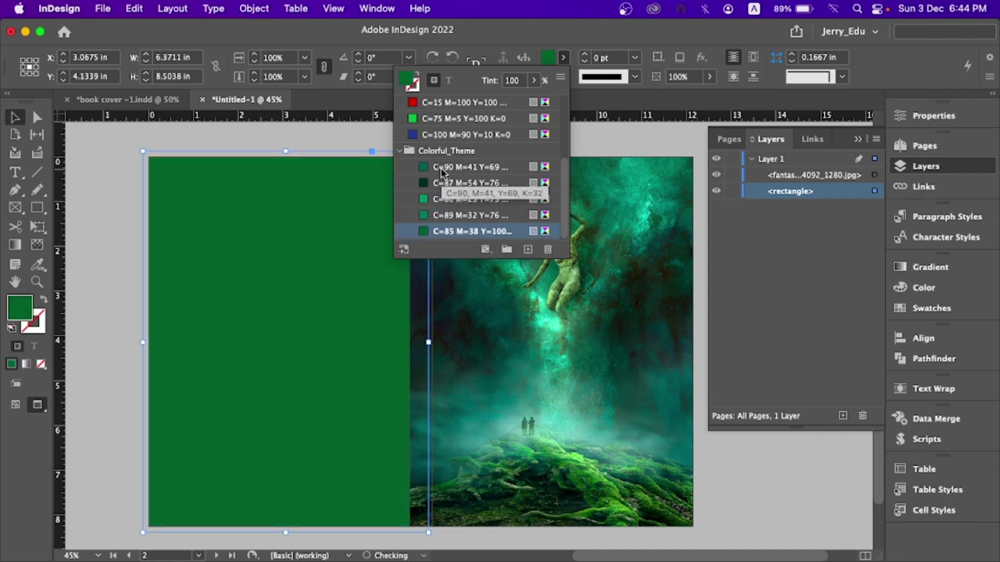
pyautogui.click(441, 171)
pyautogui.click(442, 184)
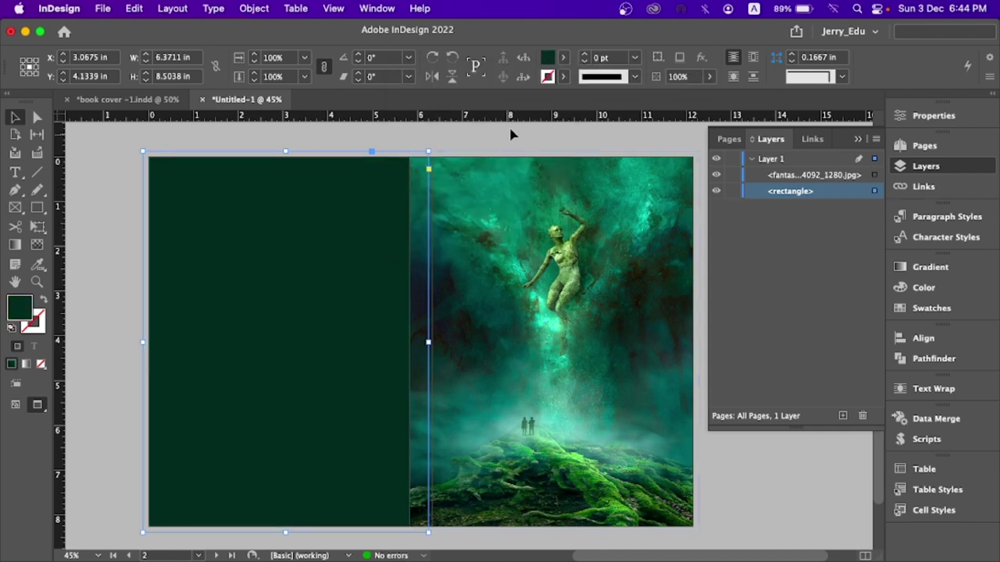
pyautogui.click(509, 125)
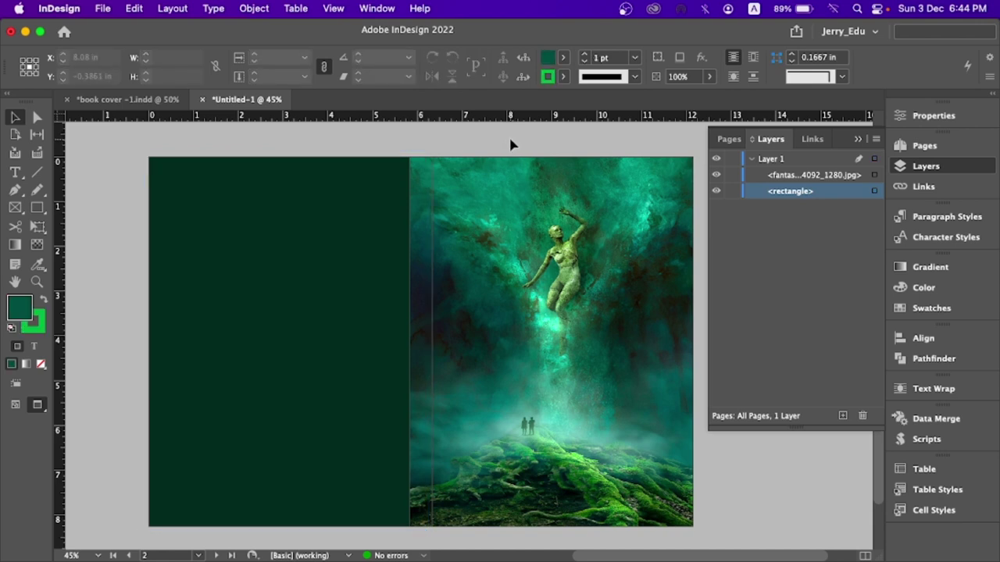
# Step: Try the Basic Feather and Gradient Feather effects on the front cover image and discard them
pyautogui.click(499, 195)
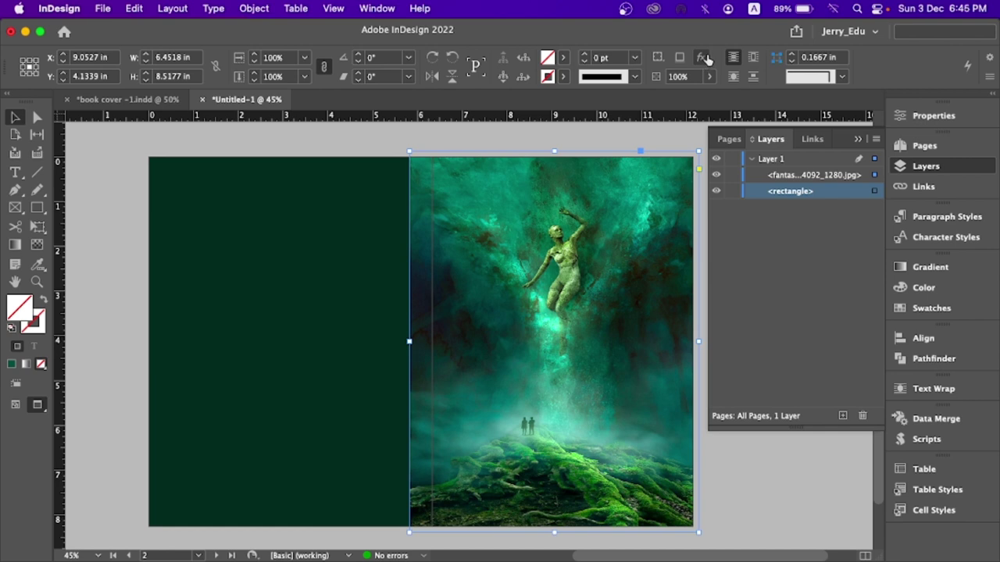
pyautogui.click(703, 59)
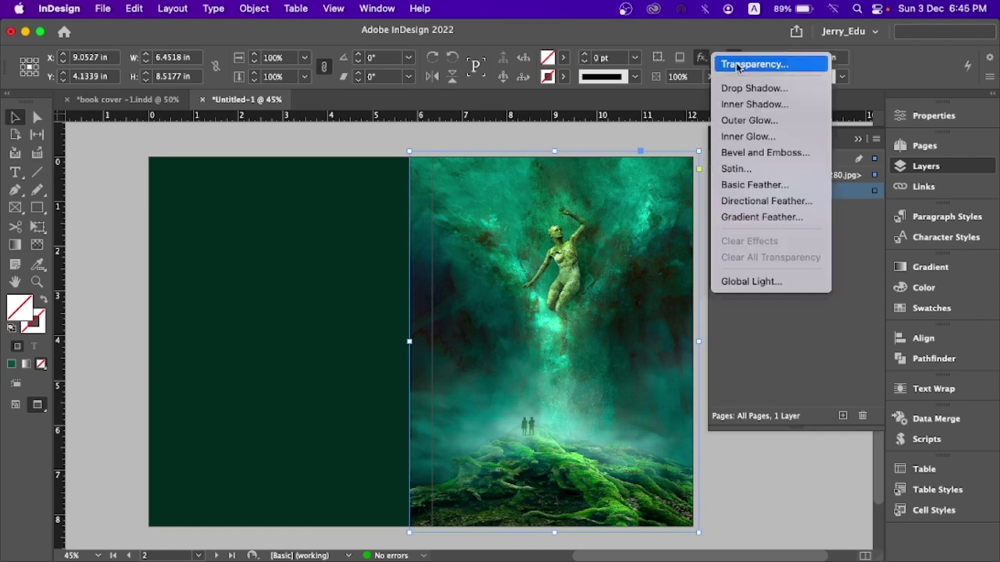
pyautogui.click(740, 64)
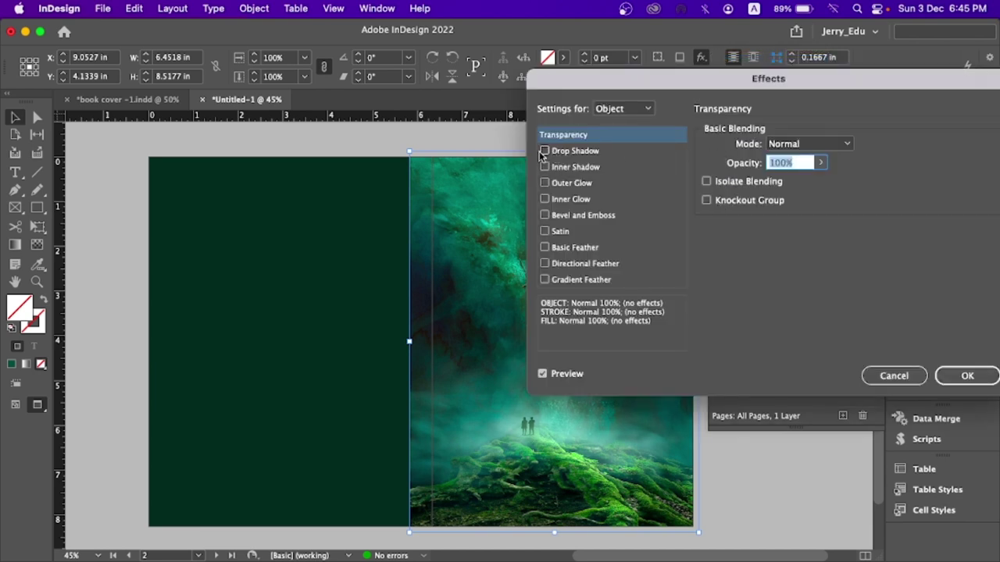
pyautogui.click(556, 248)
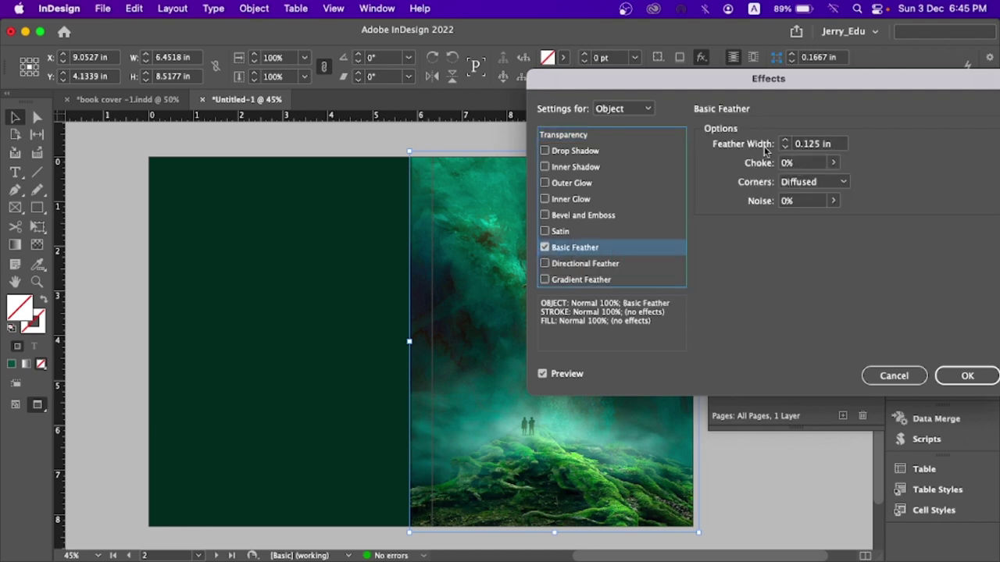
pyautogui.click(544, 247)
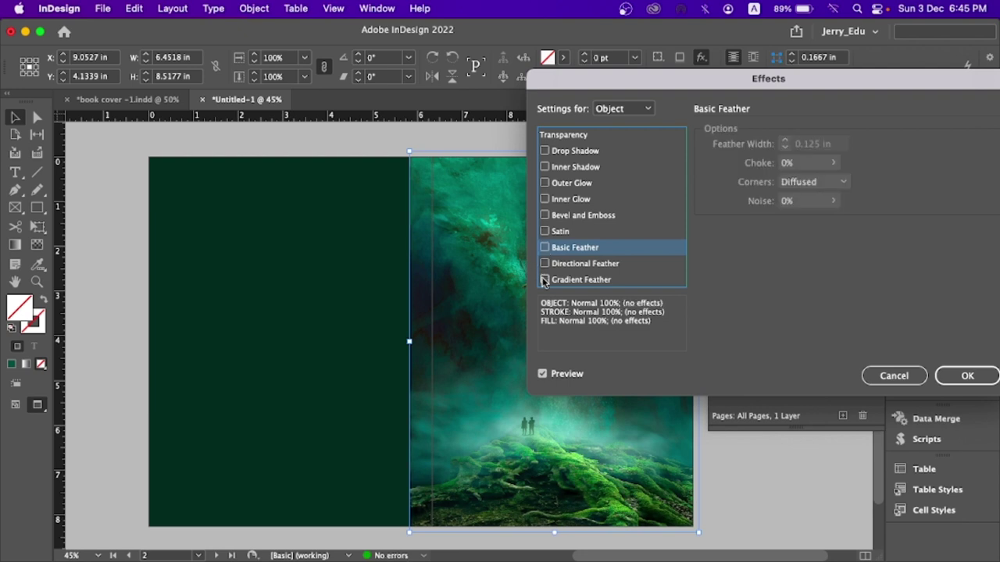
pyautogui.click(545, 279)
pyautogui.moveTo(637, 89); pyautogui.dragTo(731, 55)
pyautogui.click(677, 248)
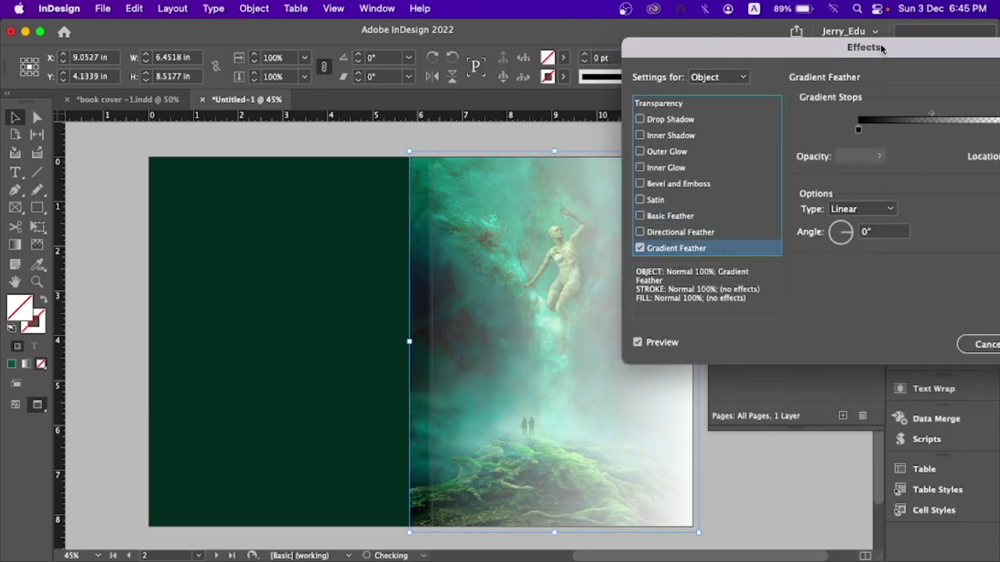
pyautogui.moveTo(881, 48); pyautogui.dragTo(781, 40)
pyautogui.click(890, 336)
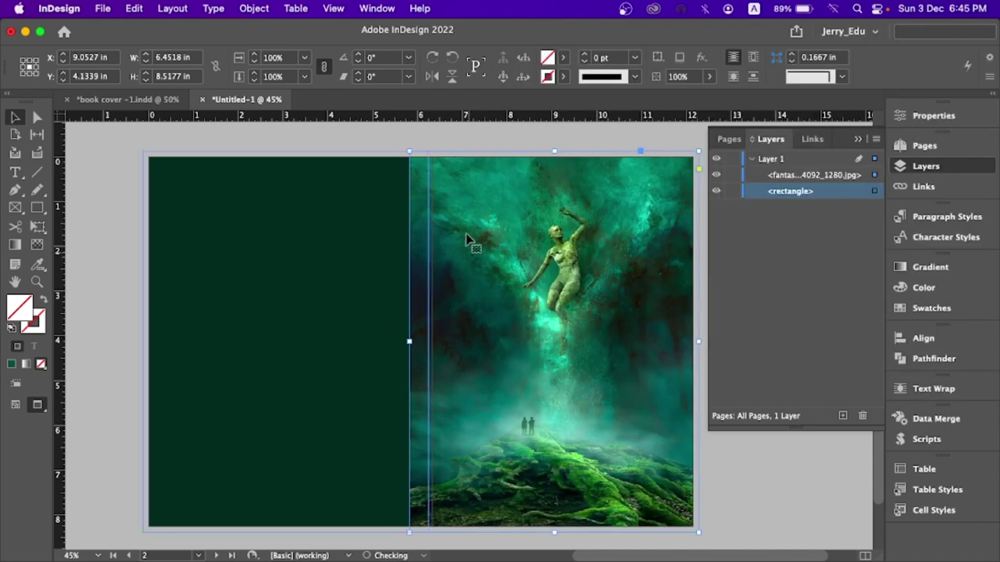
pyautogui.click(332, 168)
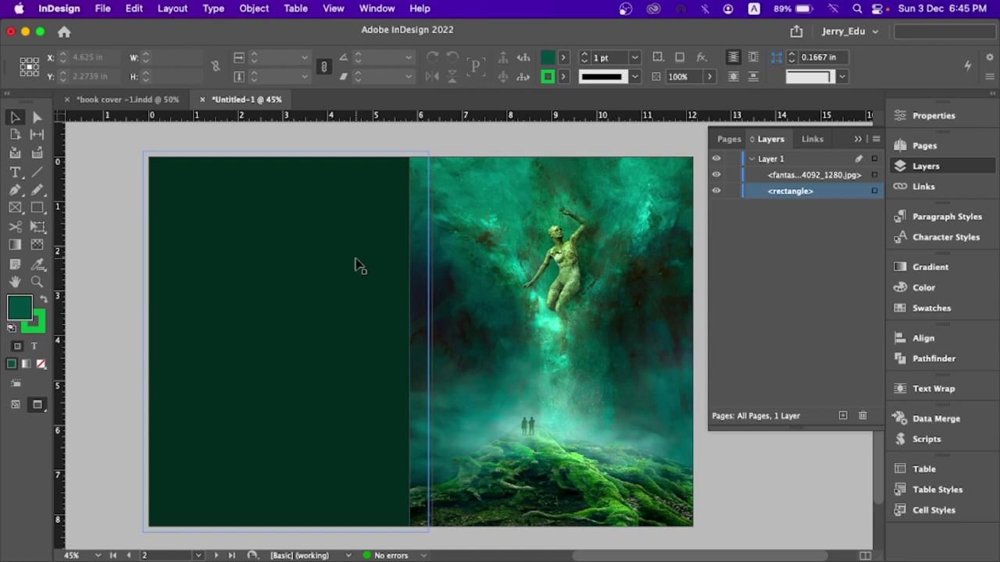
pyautogui.click(458, 196)
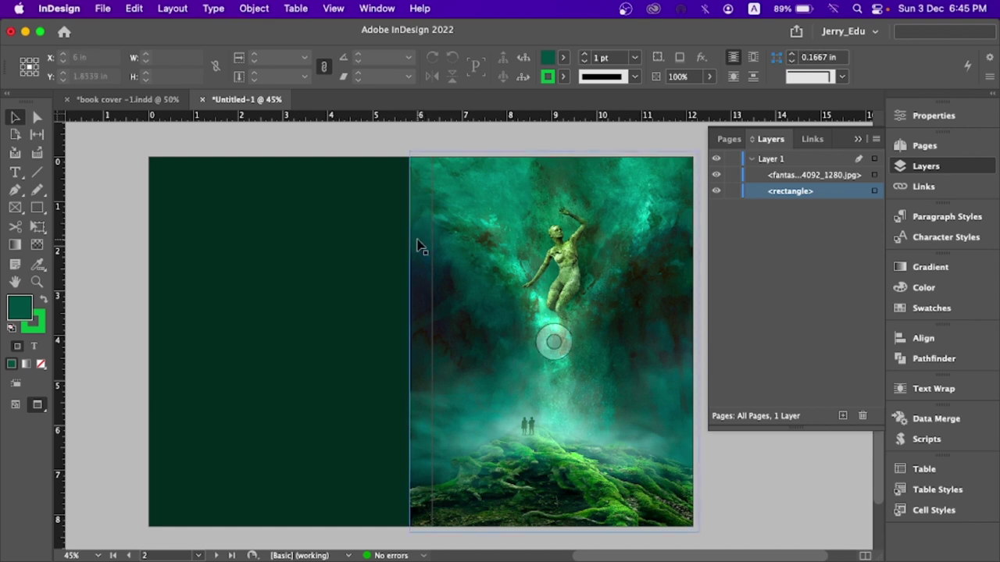
pyautogui.click(408, 298)
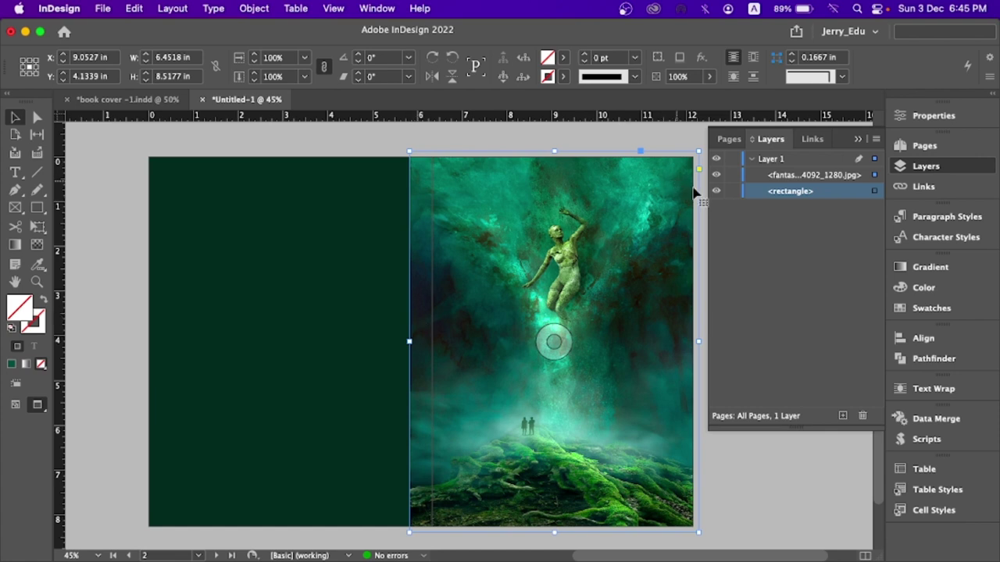
pyautogui.click(796, 204)
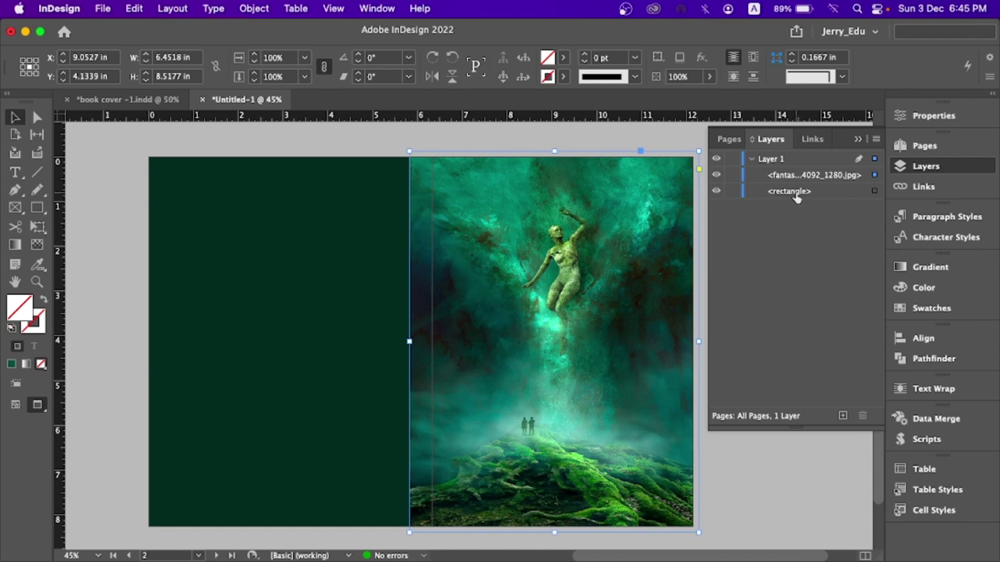
pyautogui.click(795, 196)
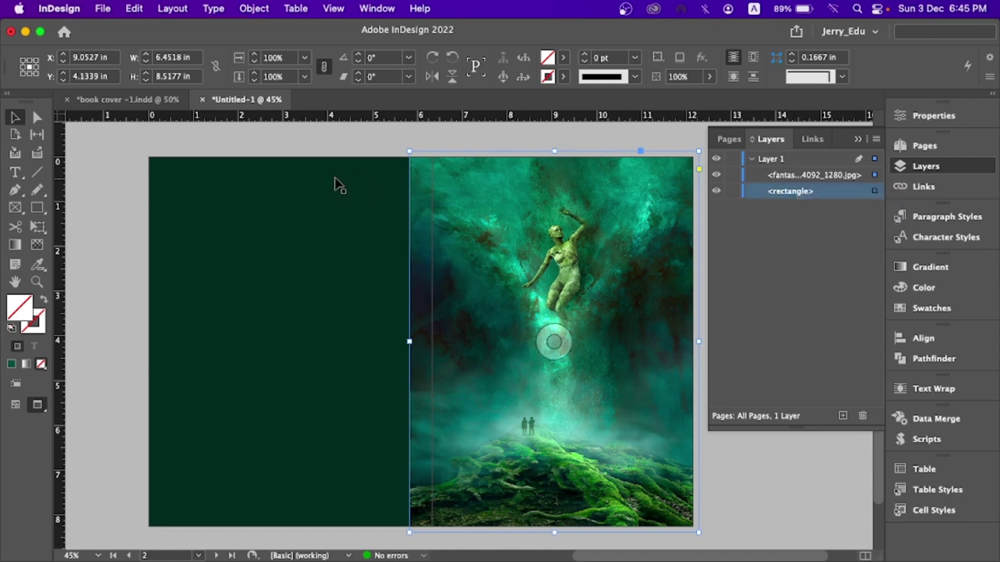
pyautogui.click(323, 216)
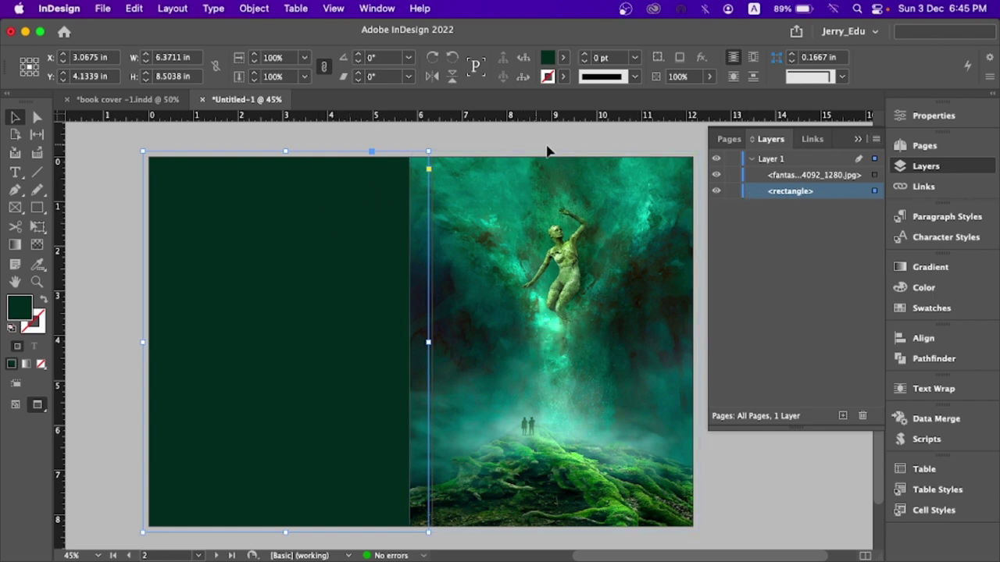
pyautogui.keyDown('super'); pyautogui.click(795, 192); pyautogui.keyUp('super')
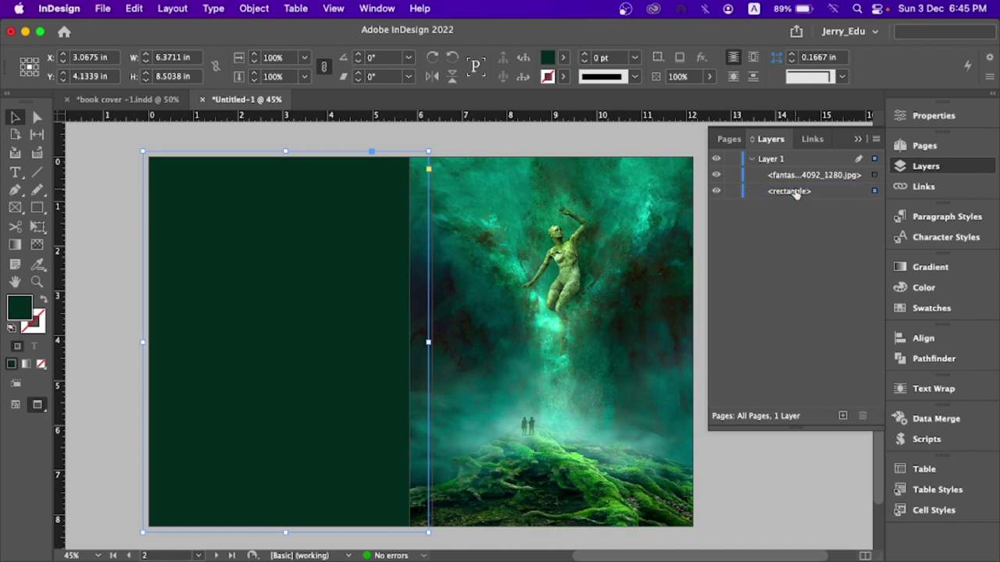
pyautogui.click(795, 192)
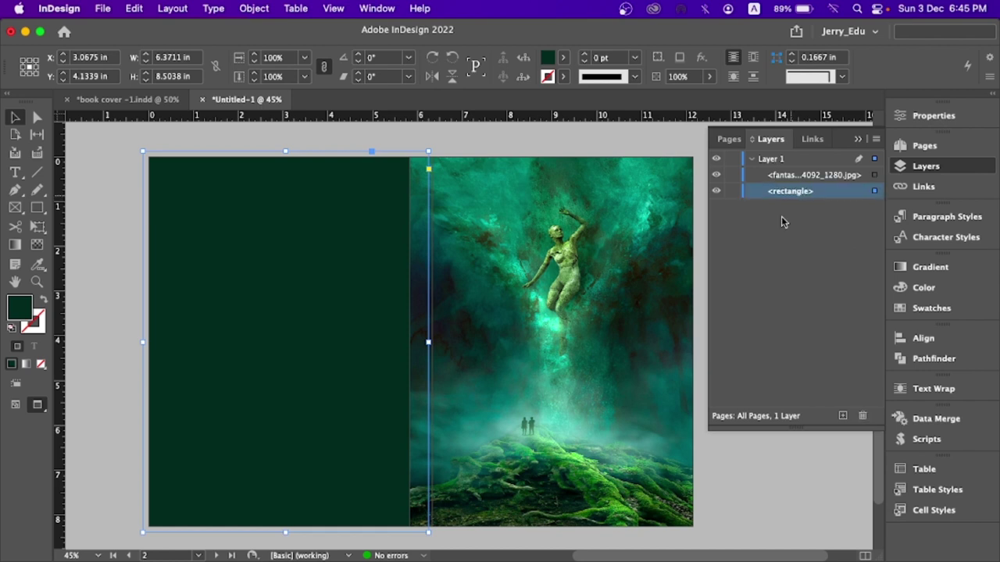
pyautogui.click(782, 220)
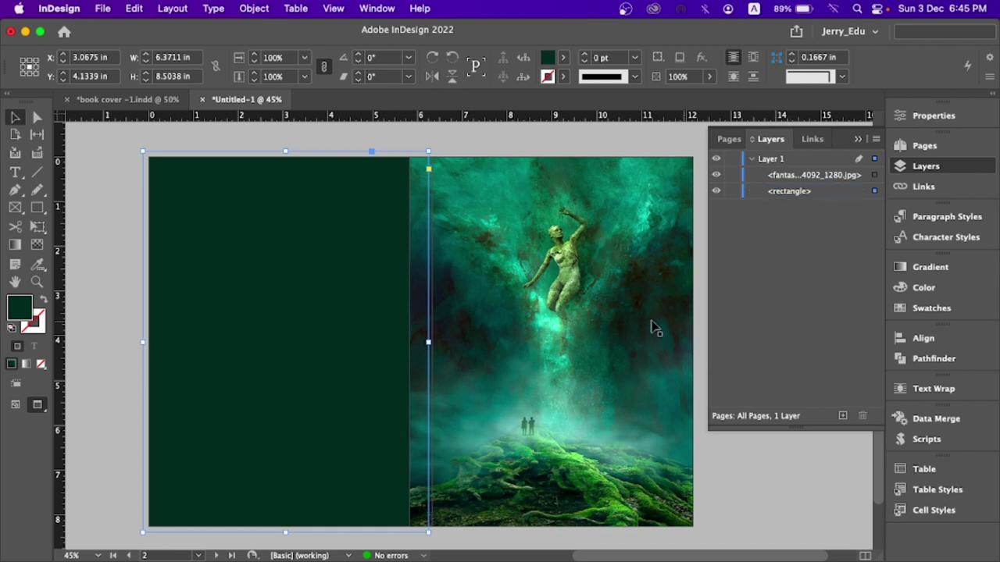
# Step: Show the guides again and lock Layer 1, which holds the cover image and the back cover rectangle
pyautogui.click(522, 138)
pyautogui.press('w')
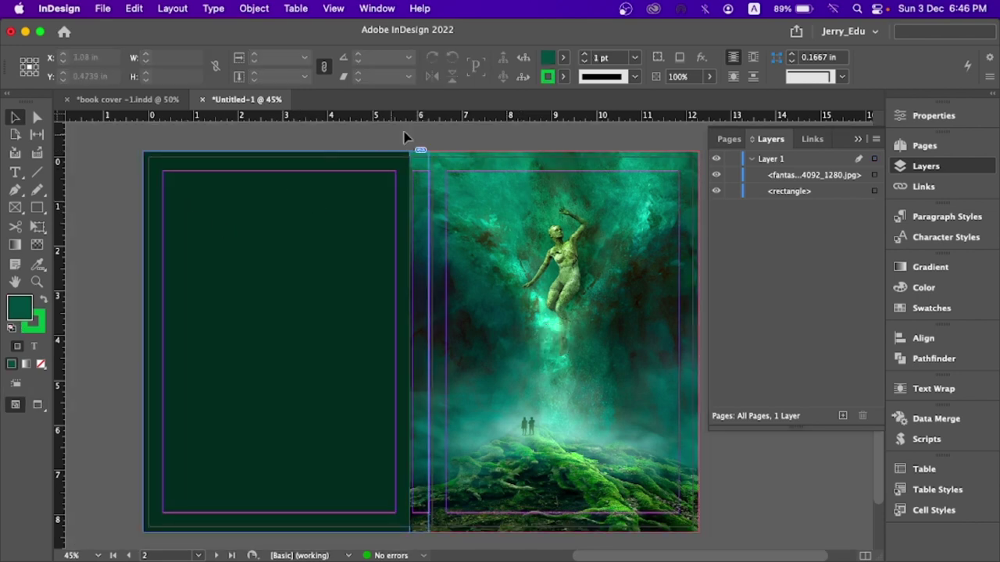
pyautogui.moveTo(282, 129); pyautogui.dragTo(660, 469)
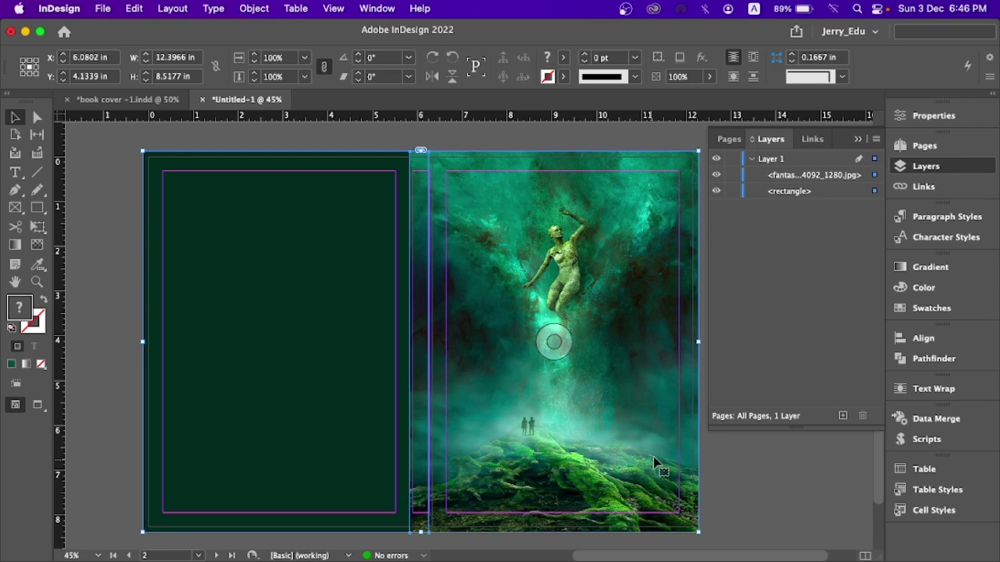
pyautogui.click(732, 159)
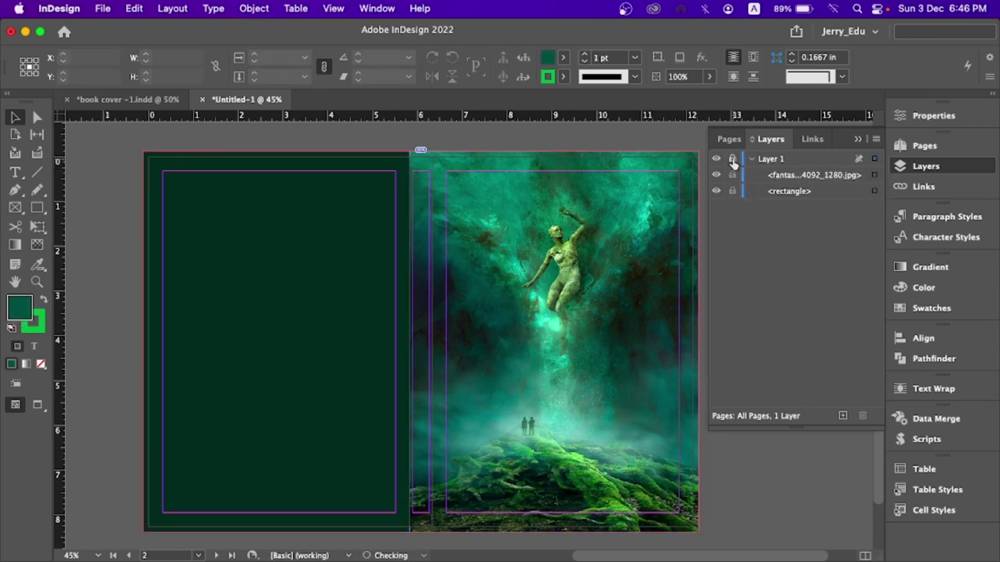
# Step: Add a new layer above Layer 1, rename Layer 1 as Picture and name the new layer Title
pyautogui.click(842, 416)
pyautogui.click(768, 175)
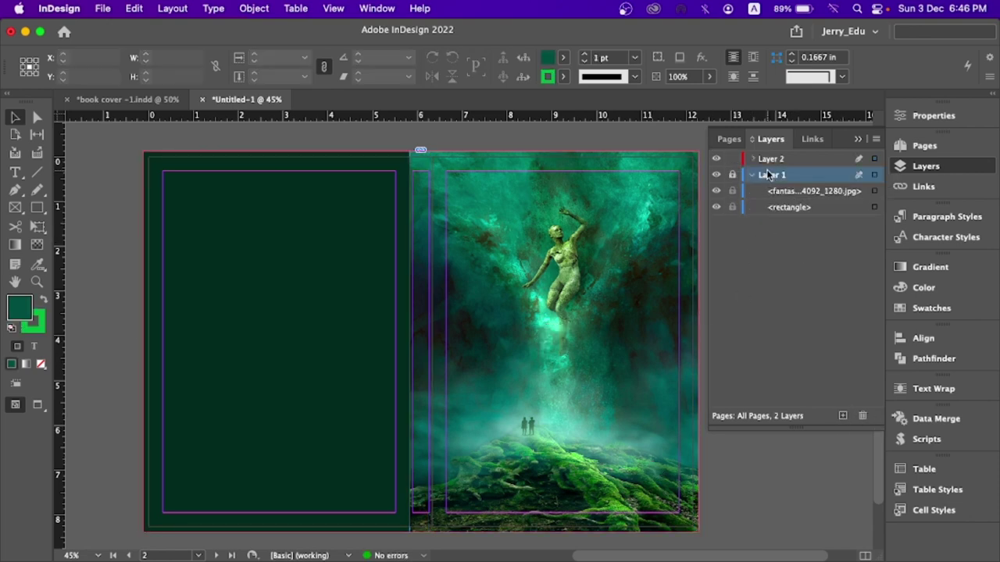
pyautogui.doubleClick(768, 175)
pyautogui.write('Picture')
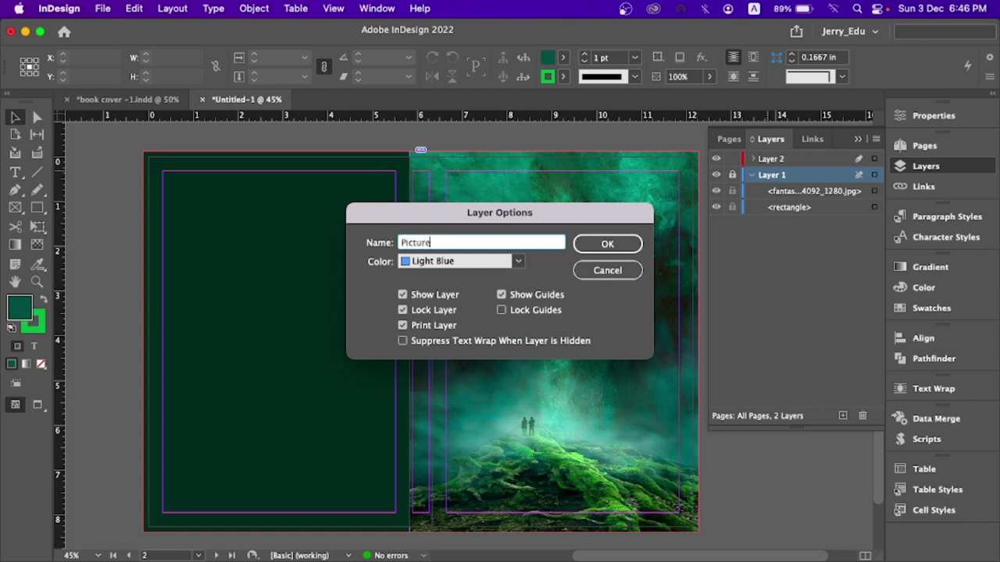
pyautogui.press('Return')
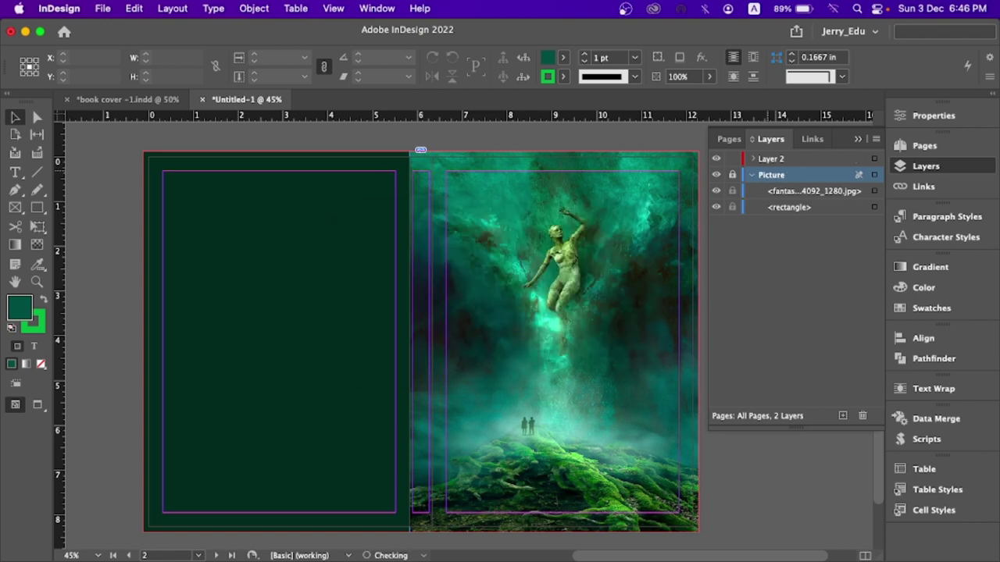
pyautogui.doubleClick(777, 160)
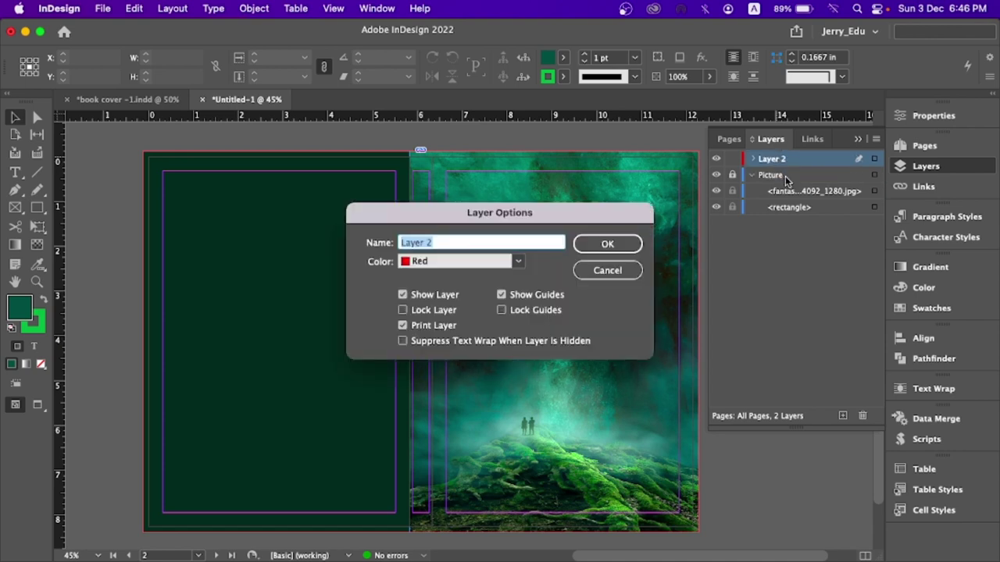
pyautogui.write('Title')
pyautogui.press('Return')
# Step: Add a third layer above Title and name it Back
pyautogui.click(842, 416)
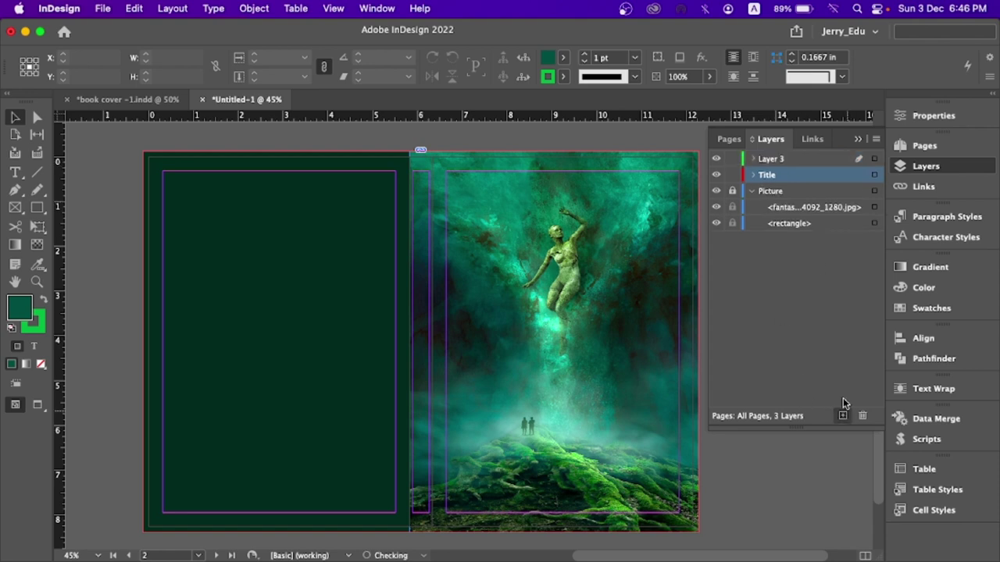
pyautogui.doubleClick(773, 161)
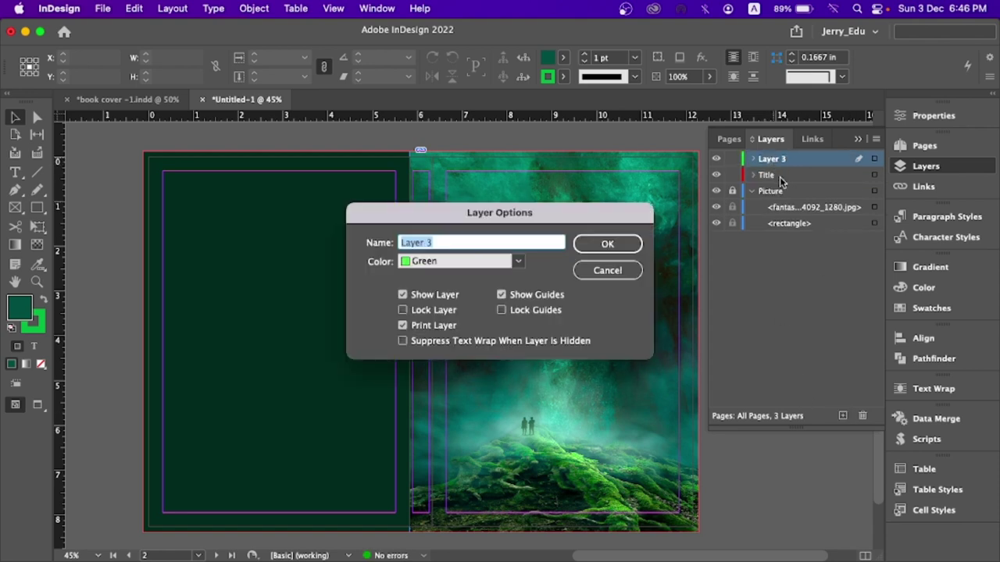
pyautogui.write('Back')
pyautogui.press('Return')
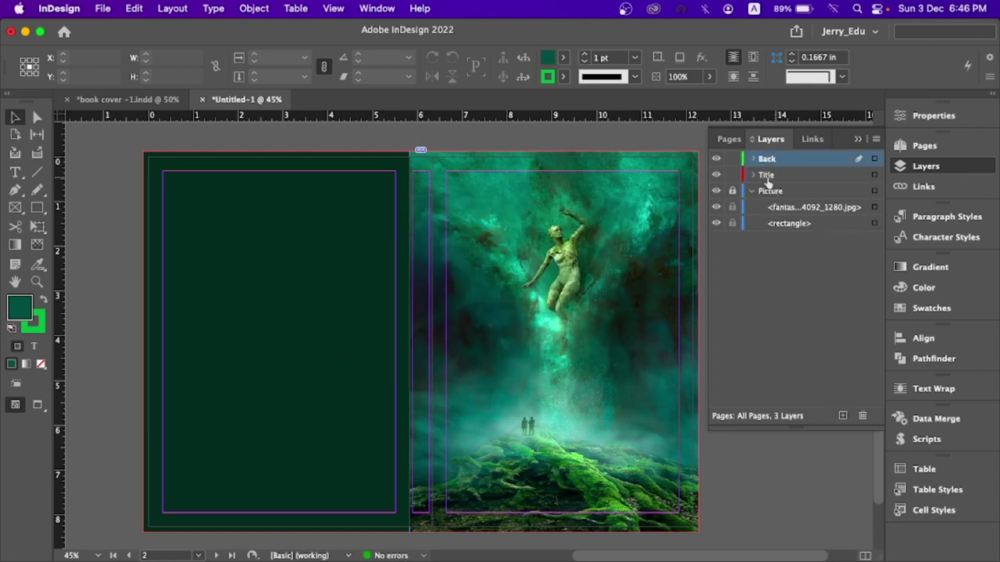
# Step: Draw a text frame on the Title layer across the upper half of the front cover margins and enter "Flying from the danger." on three lines
pyautogui.click(14, 171)
pyautogui.hscroll(2, 430, 248)
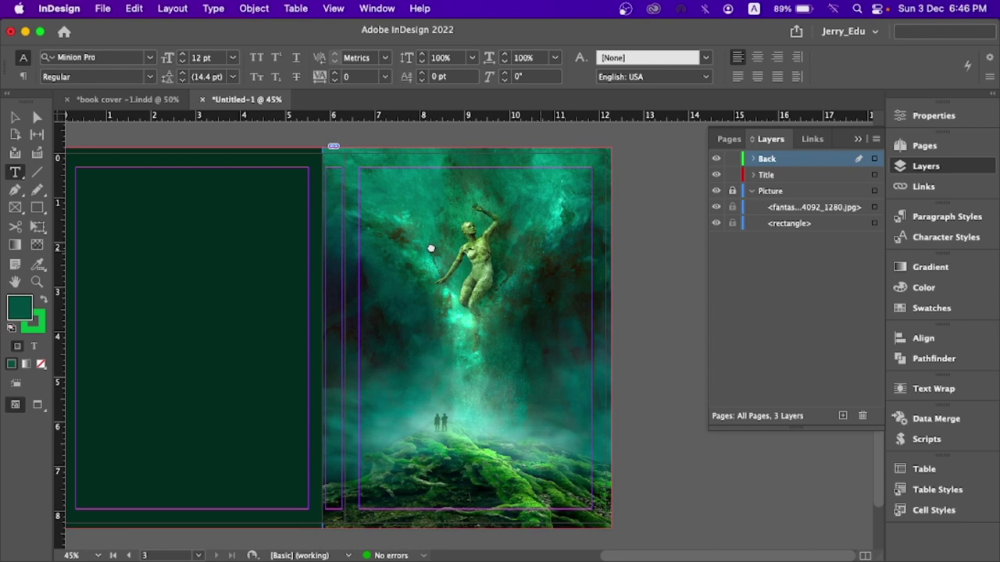
pyautogui.click(766, 175)
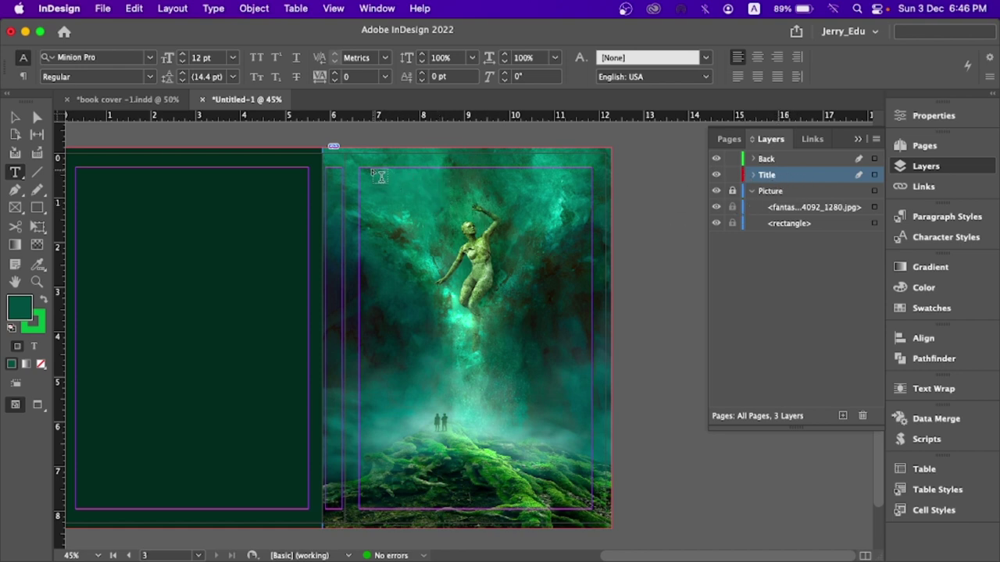
pyautogui.moveTo(362, 168); pyautogui.dragTo(591, 342)
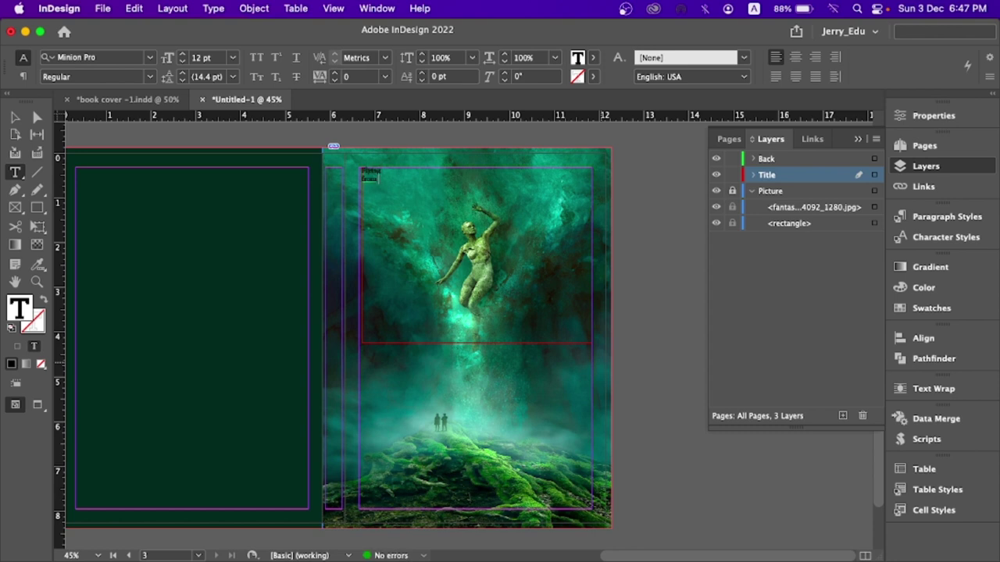
pyautogui.write('the danger')
# Step: Enlarge all of the front cover title text to 70 pt and deselect it
pyautogui.press('super+a')
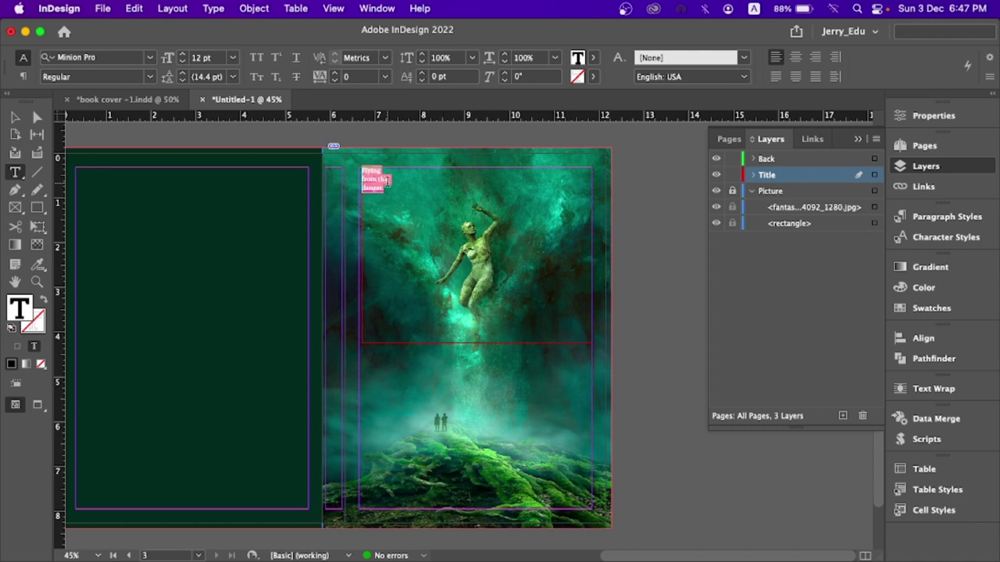
pyautogui.press('super+shift+period')
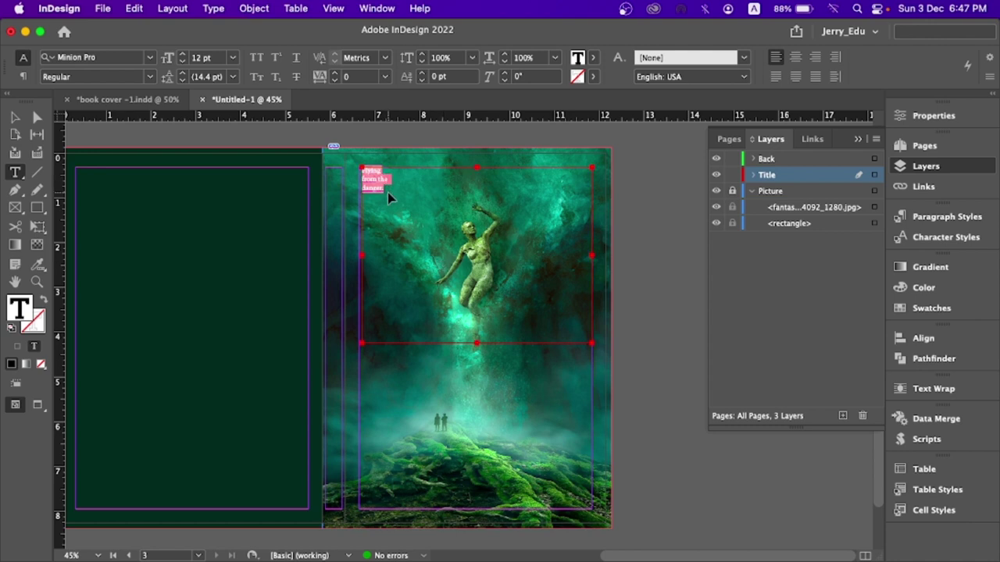
pyautogui.press('super+shift+period')
pyautogui.press('super+shift+period')
pyautogui.press('super+shift+period')
pyautogui.press('super+shift+period')
pyautogui.press('super+shift+period')
pyautogui.press('super+shift+period')
pyautogui.press('super+shift+period')
pyautogui.press('super+shift+period')
pyautogui.press('super+shift+period')
pyautogui.press('super+shift+period')
pyautogui.press('super+shift+period')
pyautogui.press('super+shift+period')
pyautogui.press('super+shift+period')
pyautogui.press('super+shift+period')
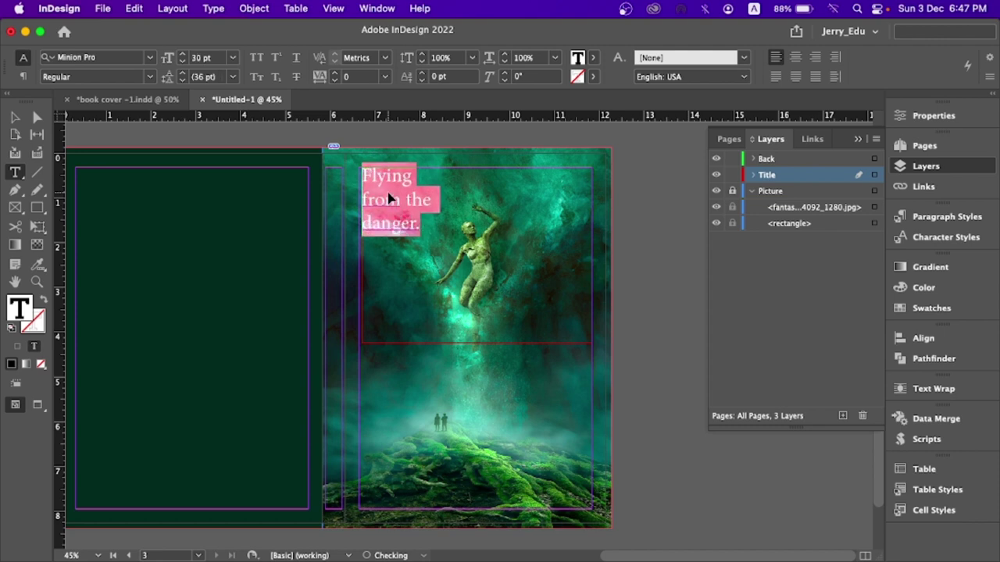
pyautogui.press('super+shift+period')
pyautogui.press('super+shift+period')
pyautogui.press('super+shift+period')
pyautogui.press('super+shift+period')
pyautogui.press('super+shift+period')
pyautogui.press('super+shift+period')
pyautogui.press('super+shift+period')
pyautogui.press('super+shift+period')
pyautogui.press('super+shift+period')
pyautogui.press('super+shift+period')
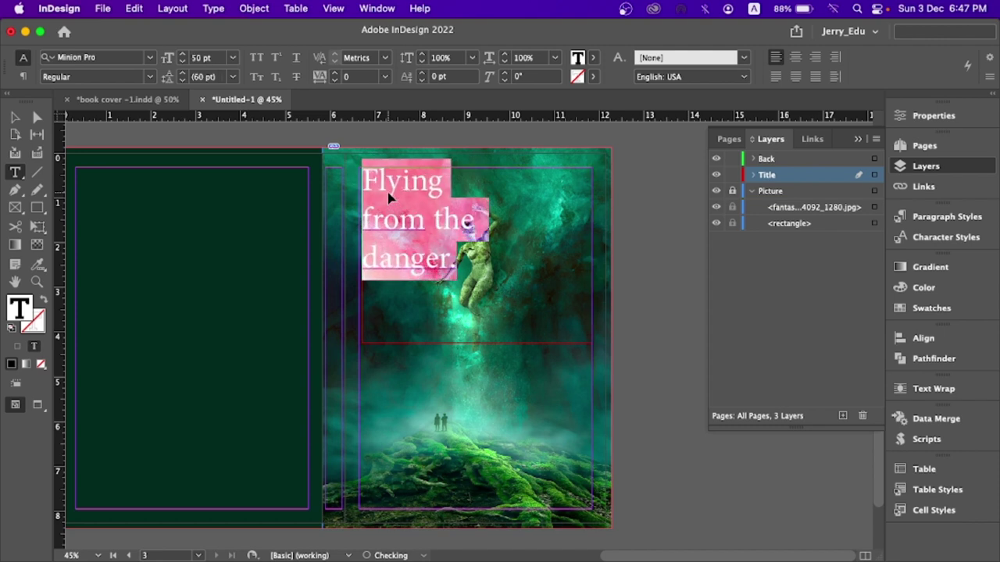
pyautogui.press('super+shift+period')
pyautogui.press('super+shift+period')
pyautogui.press('super+shift+period')
pyautogui.press('super+shift+period')
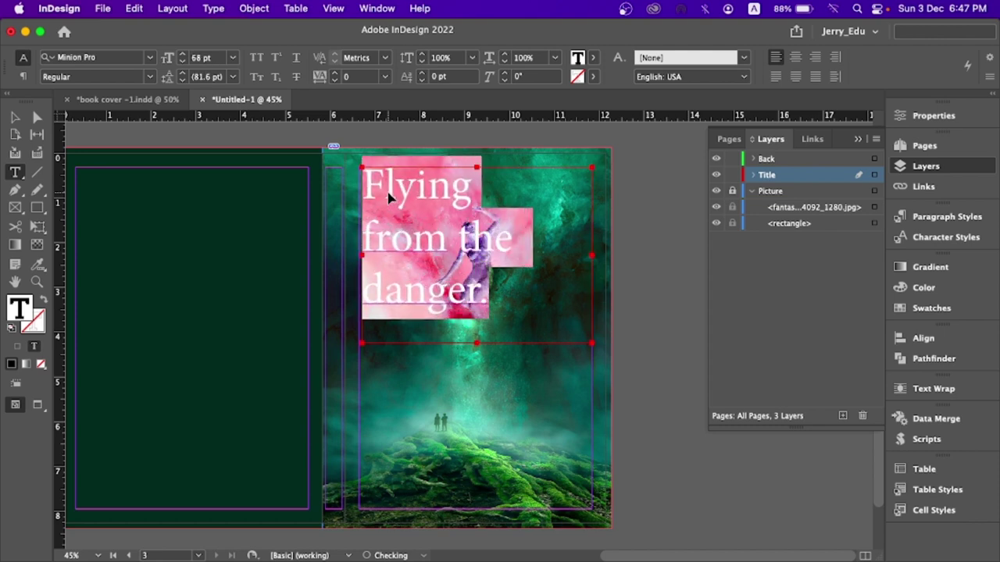
pyautogui.click(395, 247)
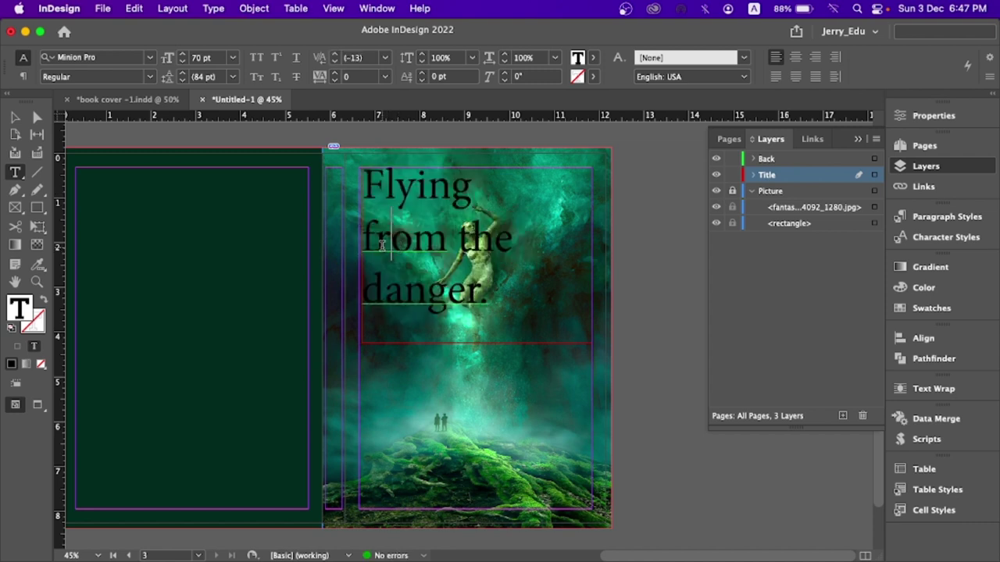
# Step: Capitalize the words "from" and "danger" in the front cover title using the spelling suggestions
pyautogui.rightClick(386, 242)
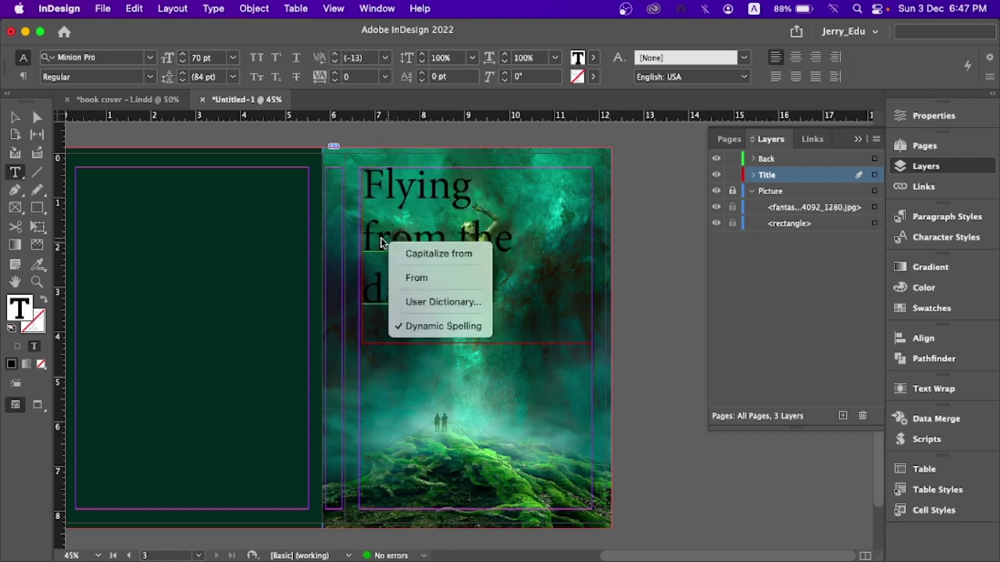
pyautogui.click(382, 242)
pyautogui.rightClick(402, 246)
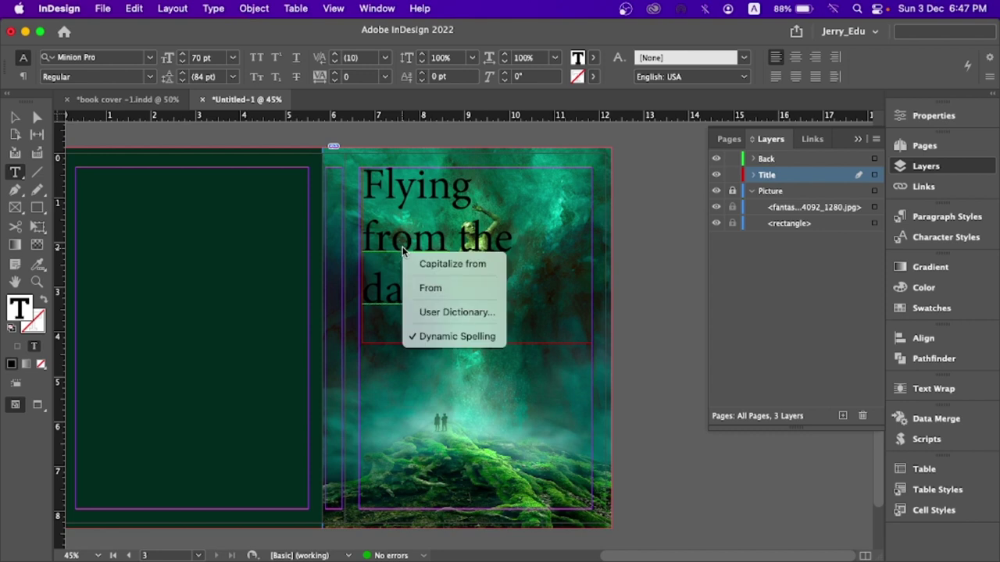
pyautogui.click(422, 266)
pyautogui.rightClick(394, 306)
pyautogui.click(437, 319)
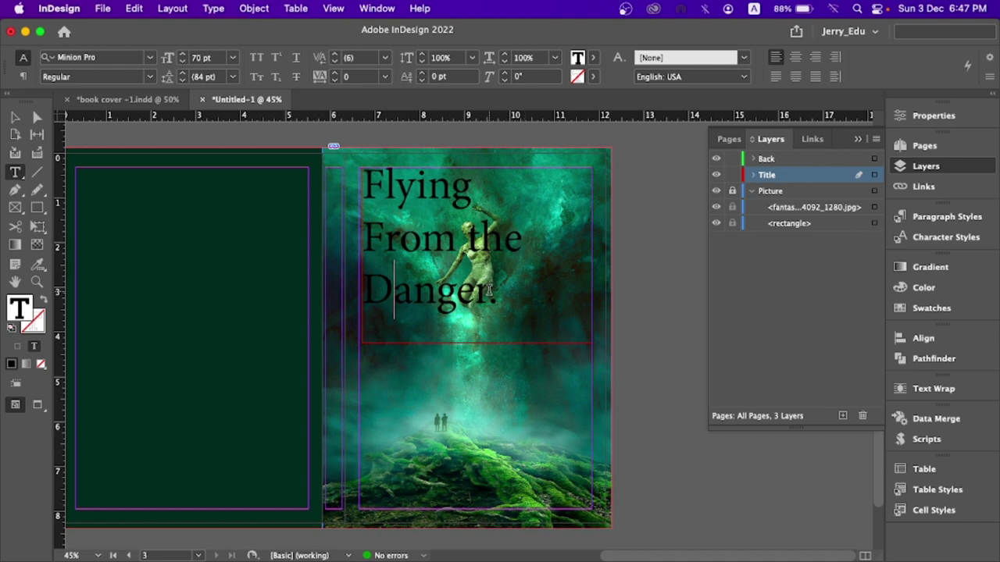
# Step: Set the font of all the front cover title text to Ribbon131 Bd BT and deselect it
pyautogui.moveTo(499, 293); pyautogui.dragTo(354, 158)
pyautogui.click(354, 157)
pyautogui.moveTo(511, 292); pyautogui.dragTo(360, 158)
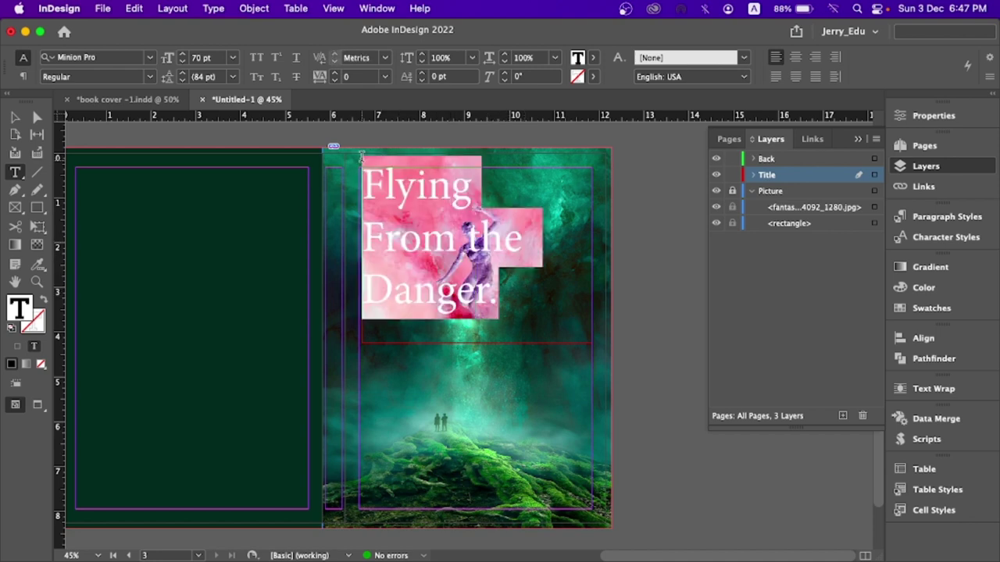
pyautogui.click(151, 60)
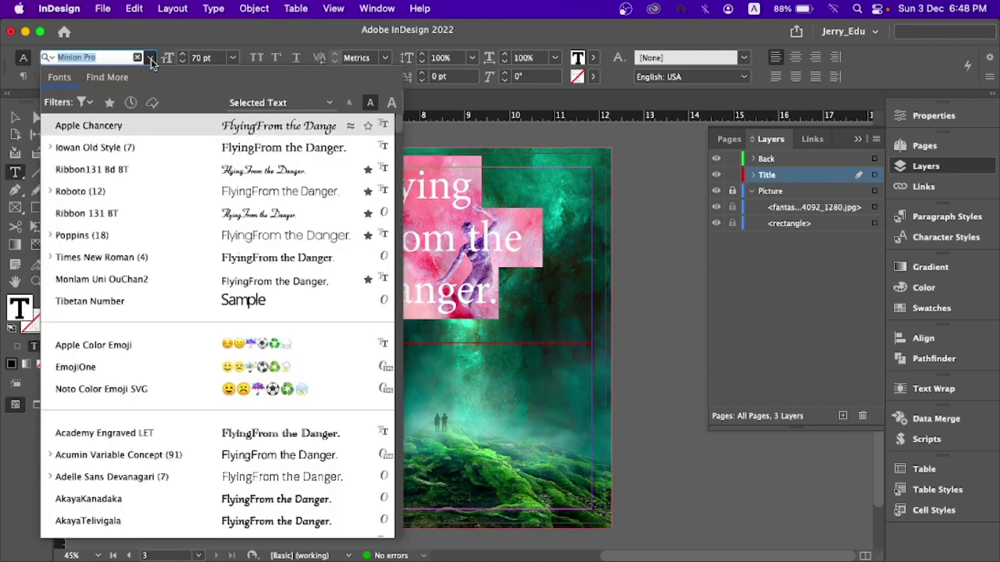
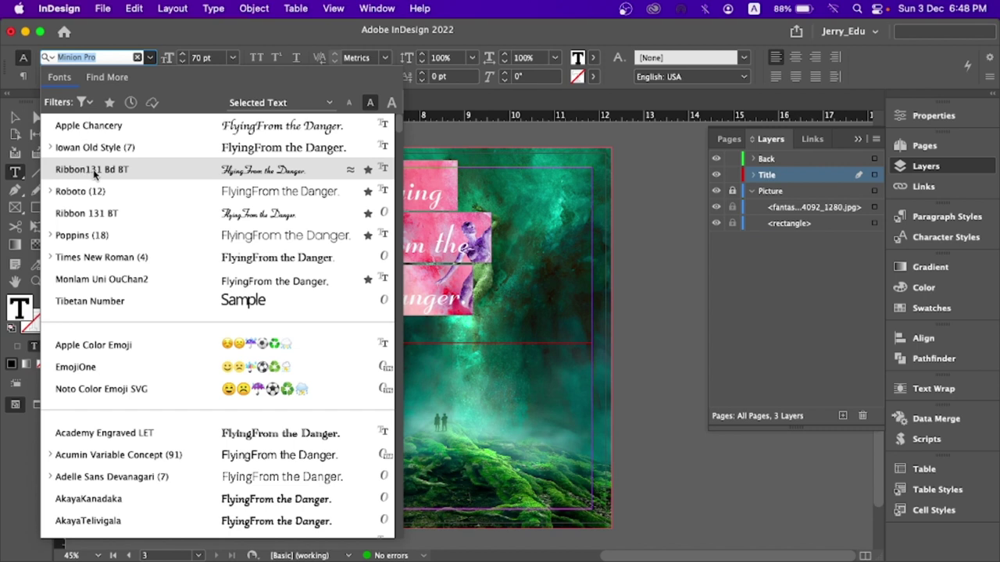
pyautogui.click(134, 177)
pyautogui.click(415, 205)
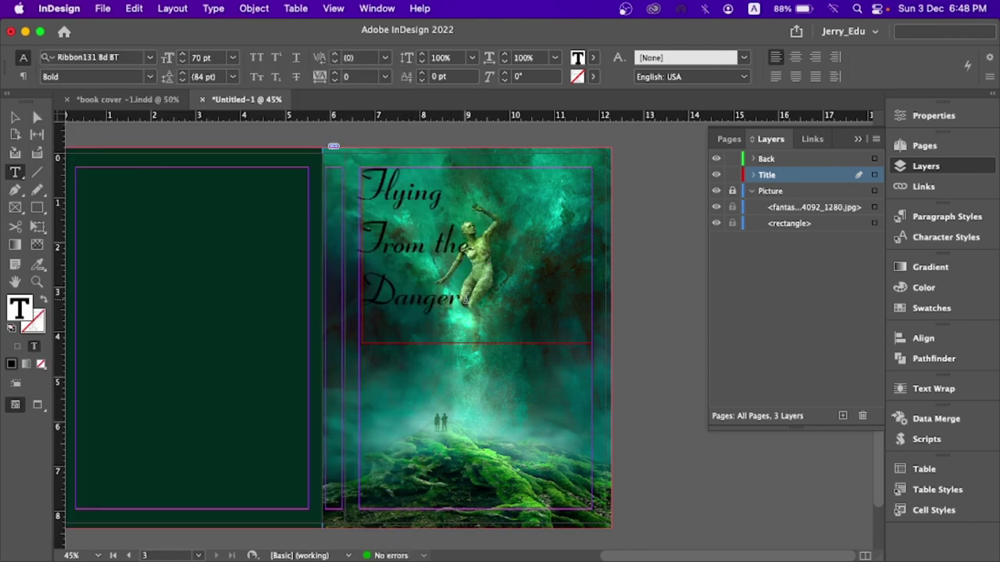
# Step: Center-align the whole front cover title and extend its text frame down to just above the bottom margin
pyautogui.moveTo(363, 167); pyautogui.dragTo(505, 366)
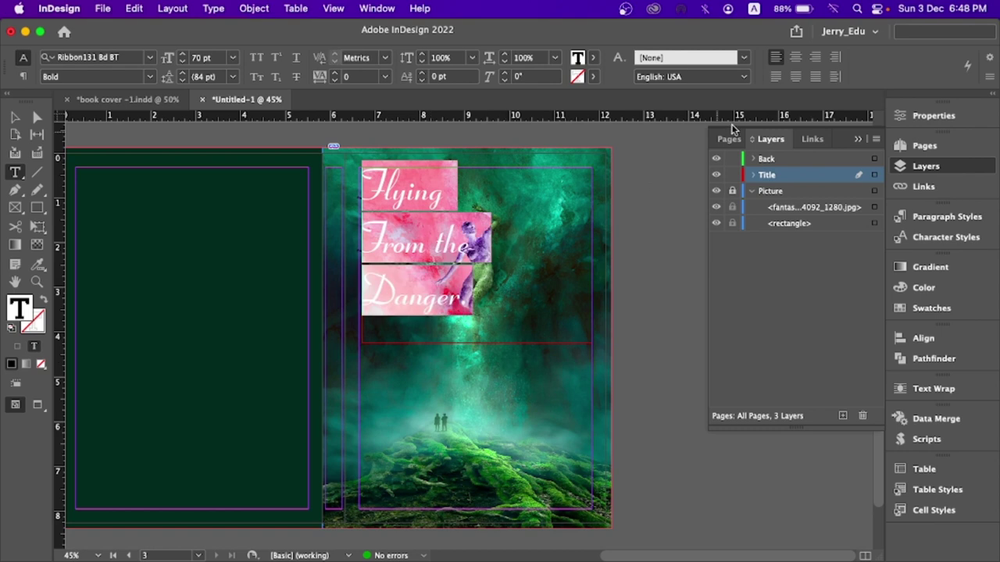
pyautogui.click(795, 59)
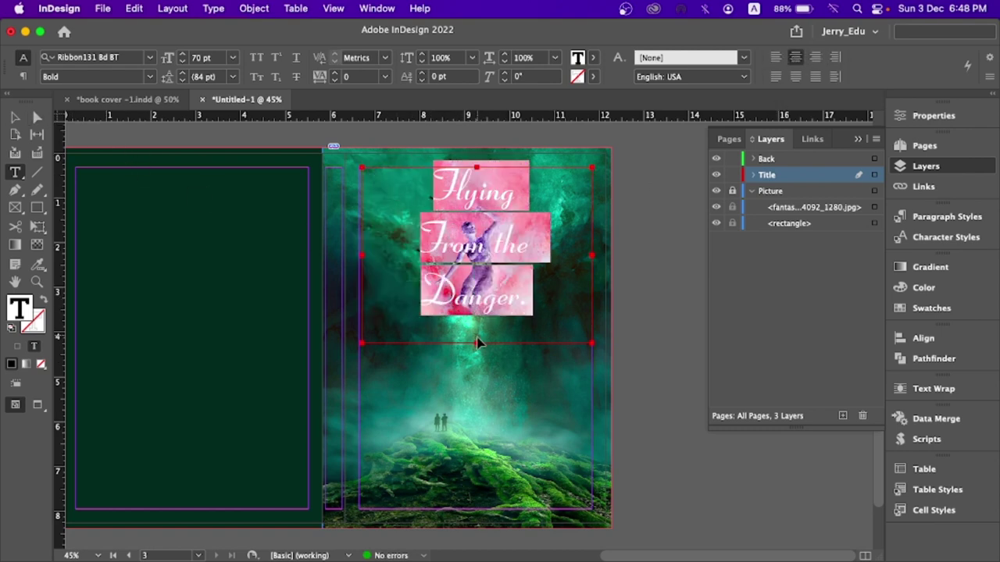
pyautogui.moveTo(474, 343); pyautogui.dragTo(469, 484)
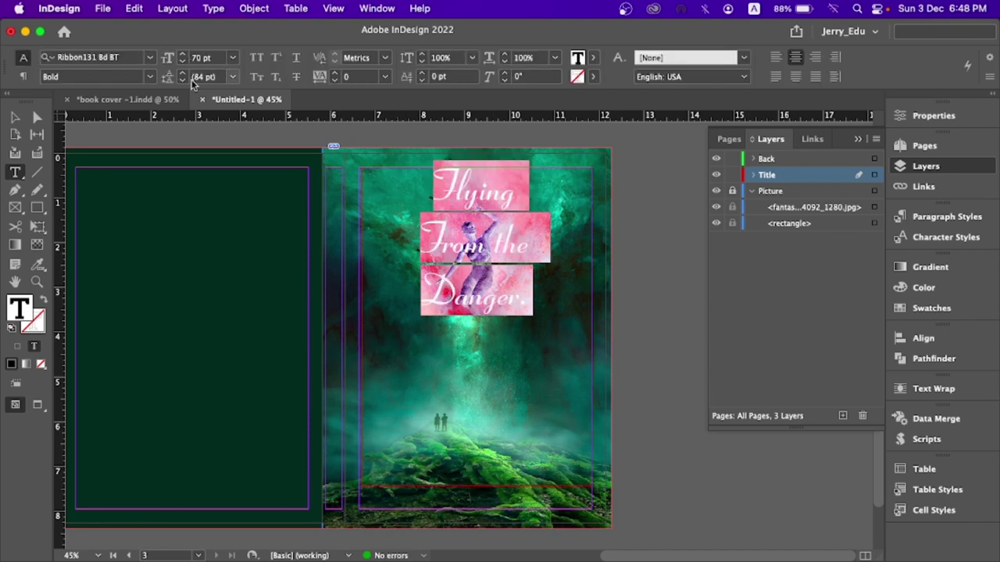
# Step: Enlarge the selected front cover title text to 82 pt
pyautogui.press('super+shift+period')
pyautogui.press('super+shift+period')
pyautogui.press('super+shift+period')
pyautogui.press('super+shift+period')
pyautogui.press('super+shift+period')
pyautogui.press('super+shift+period')
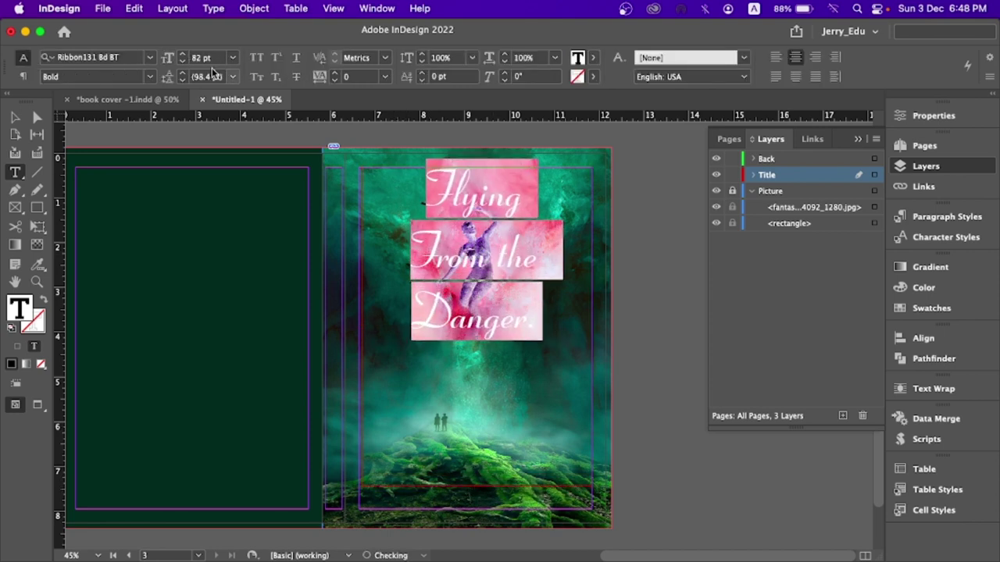
# Step: Set the leading of the "Flying From the Danger." title text to 117 pt
pyautogui.click(182, 73)
pyautogui.click(182, 72)
pyautogui.click(182, 73)
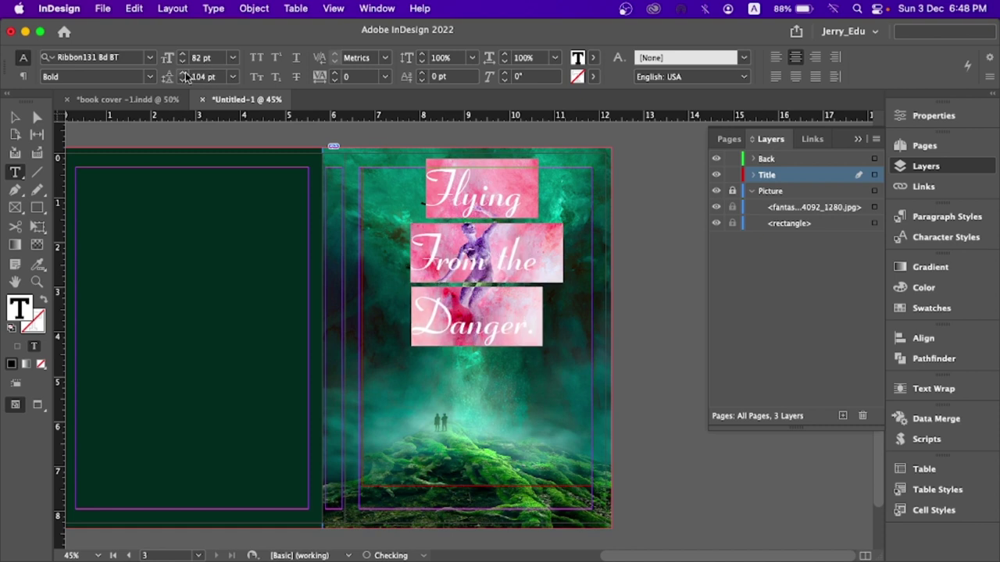
pyautogui.click(182, 73)
pyautogui.click(181, 72)
pyautogui.click(180, 72)
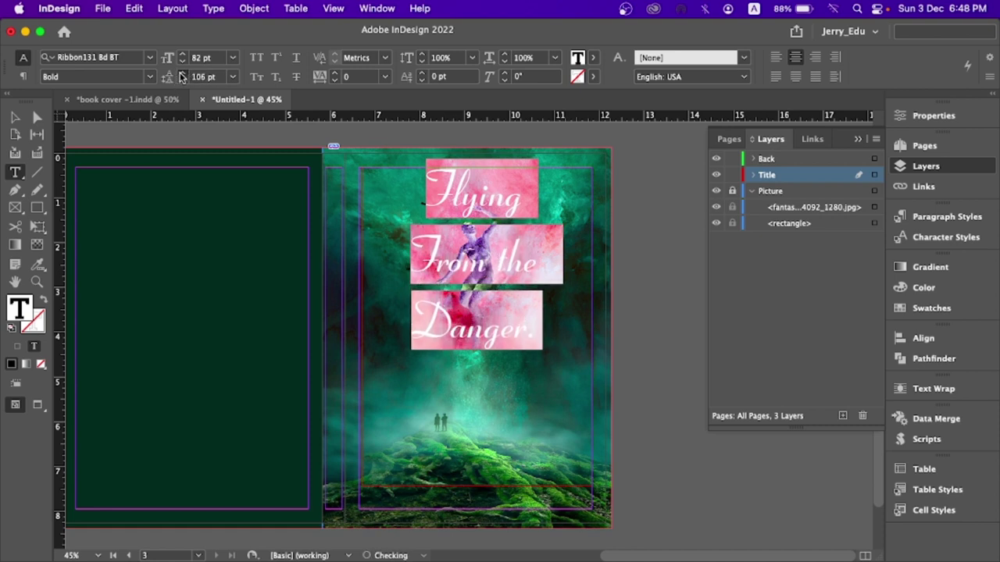
pyautogui.click(181, 72)
pyautogui.click(181, 73)
pyautogui.click(182, 72)
pyautogui.click(182, 73)
pyautogui.click(182, 72)
pyautogui.click(182, 73)
pyautogui.click(182, 73)
pyautogui.click(182, 72)
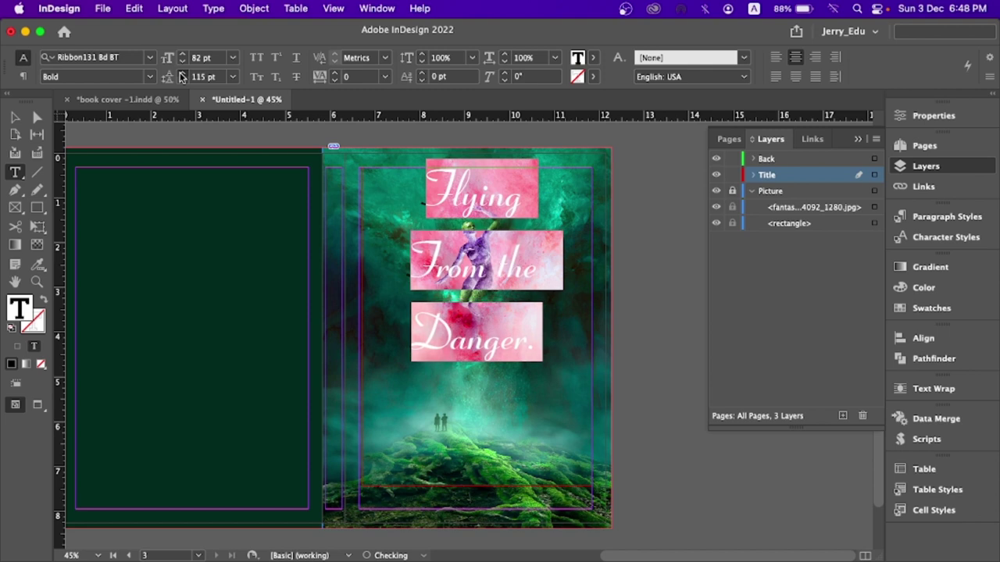
pyautogui.press('Escape')
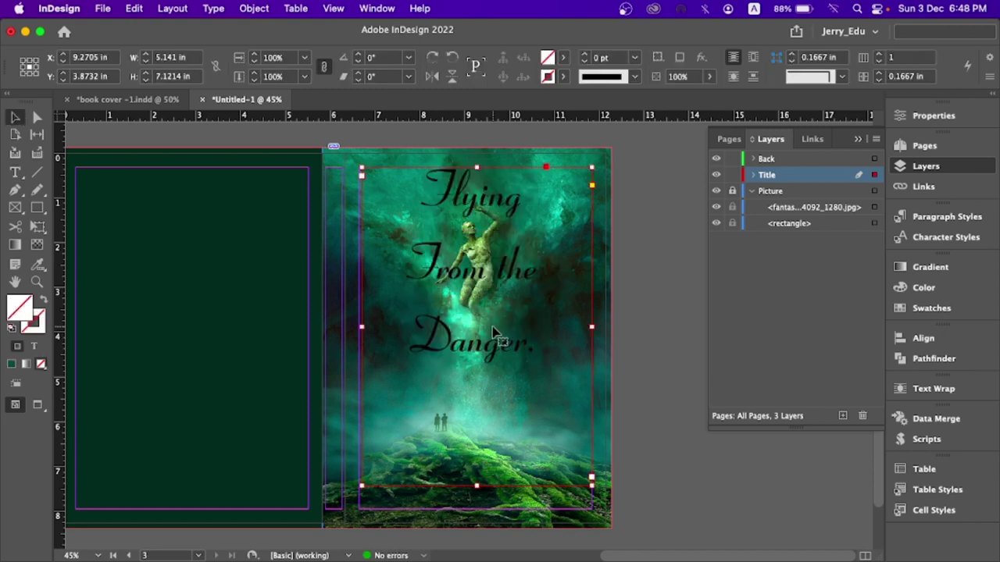
# Step: Resize the title text frame from its lower edge to a height of about 6.24 in
pyautogui.moveTo(478, 486); pyautogui.dragTo(378, 211)
pyautogui.press('t')
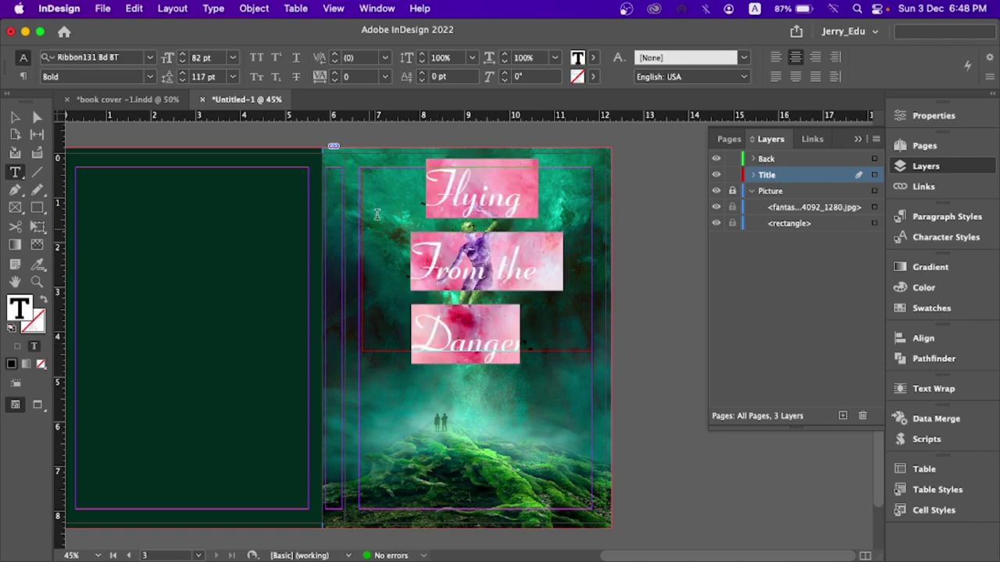
pyautogui.click(466, 271)
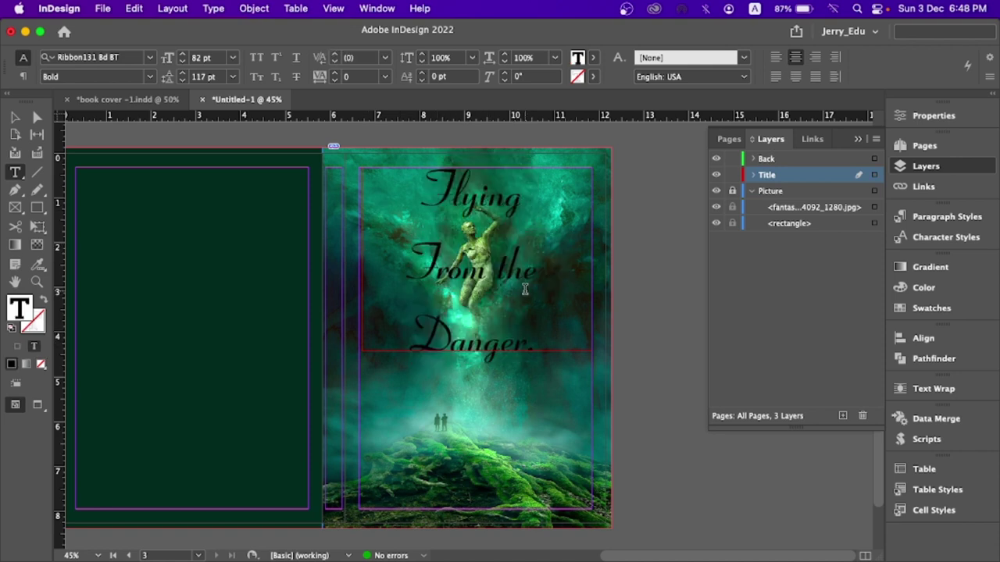
pyautogui.click(15, 117)
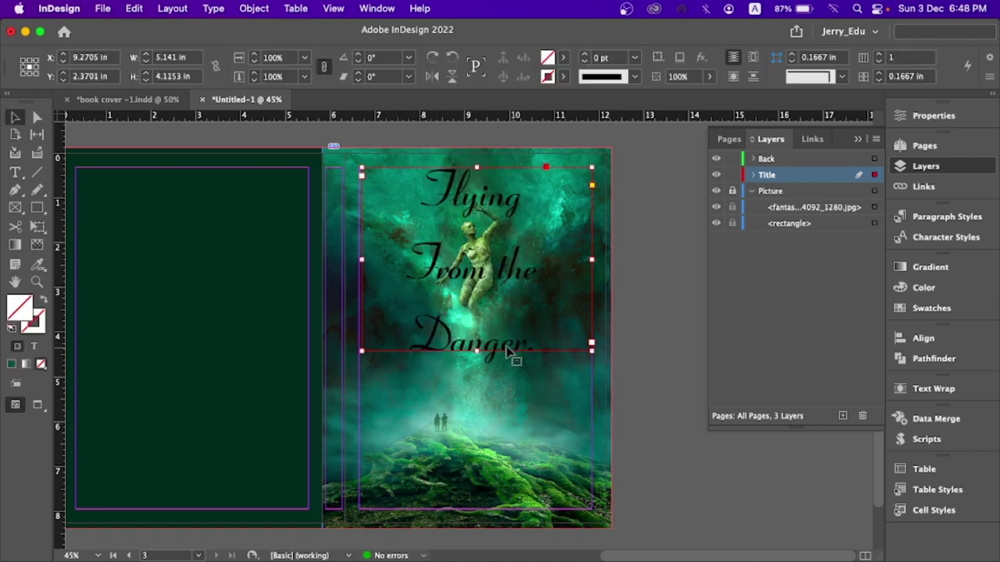
pyautogui.moveTo(476, 350); pyautogui.dragTo(475, 447)
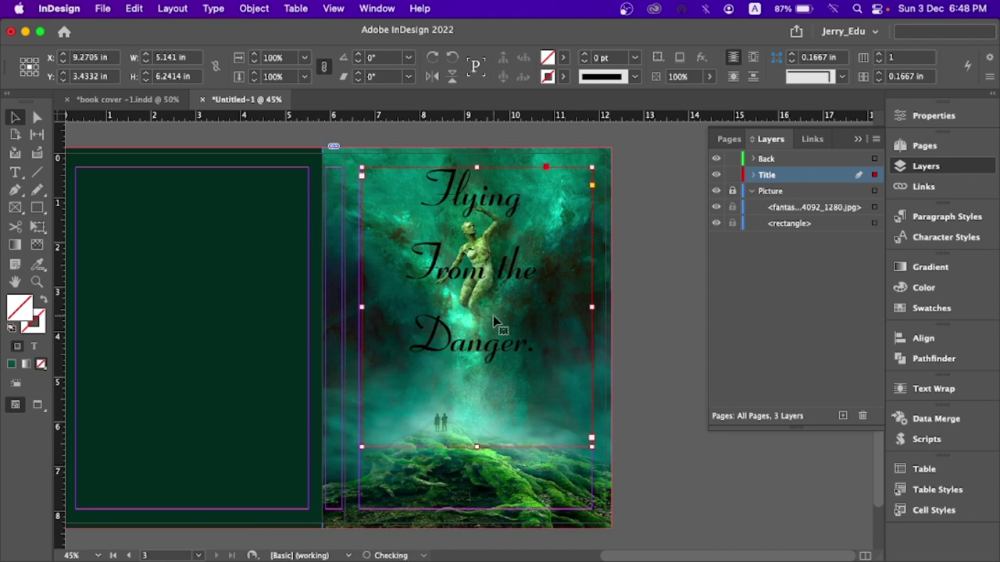
# Step: Create a character style from all of the title text and apply it to that text
pyautogui.doubleClick(493, 315)
pyautogui.press('super+a')
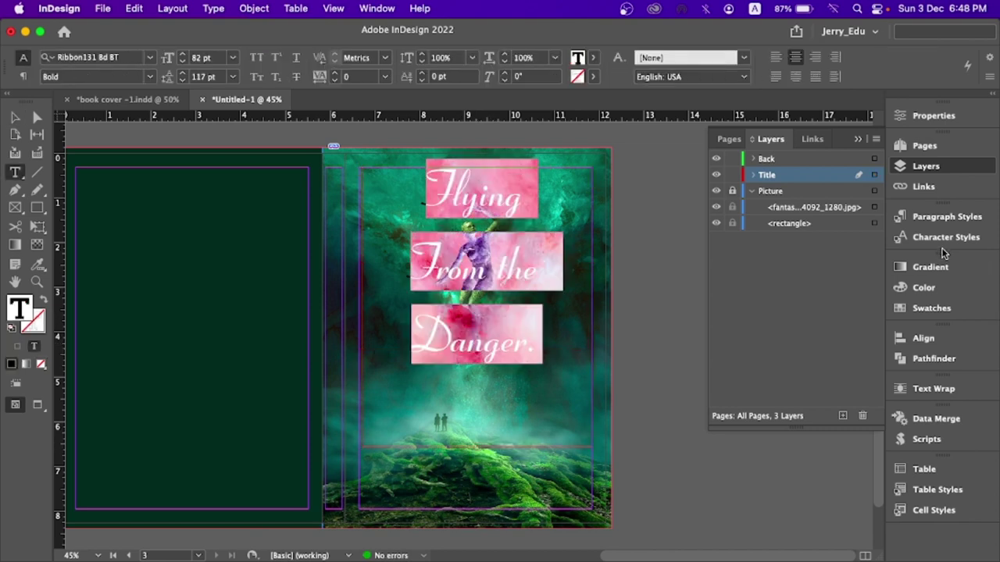
pyautogui.click(945, 237)
pyautogui.click(843, 343)
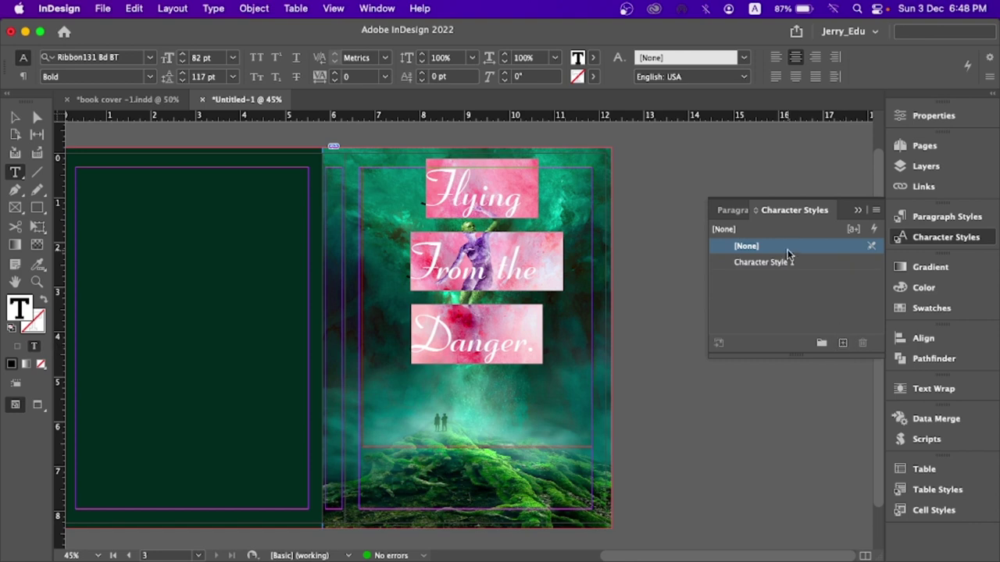
pyautogui.click(782, 263)
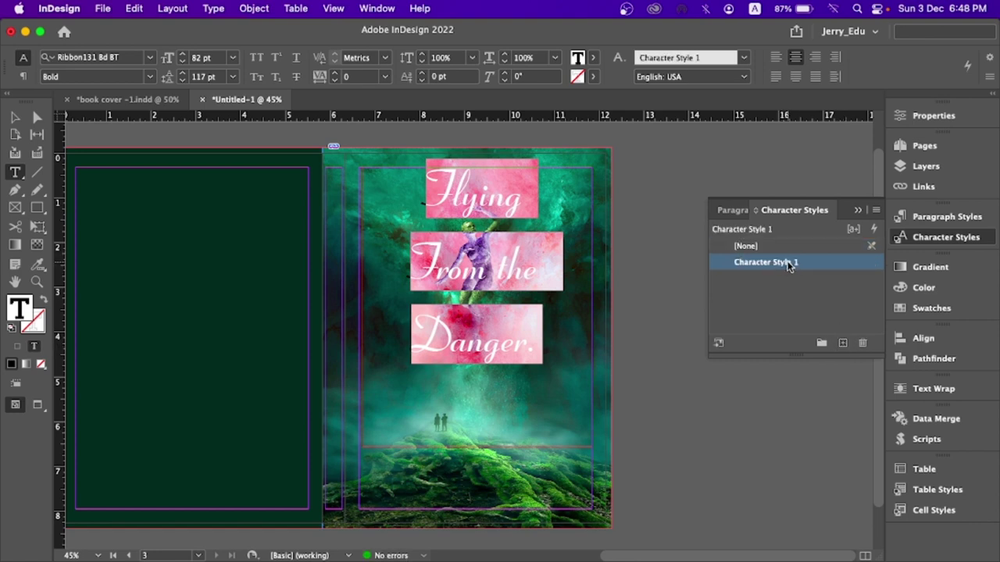
# Step: Create a paragraph style from the title text and name it "title text"
pyautogui.click(941, 217)
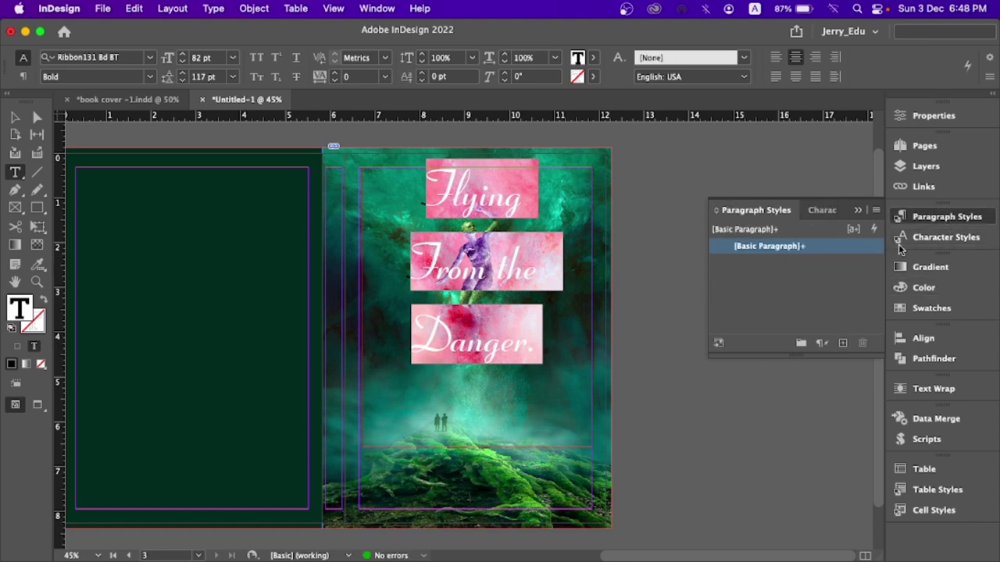
pyautogui.click(843, 344)
pyautogui.click(785, 261)
pyautogui.click(785, 261)
pyautogui.doubleClick(787, 261)
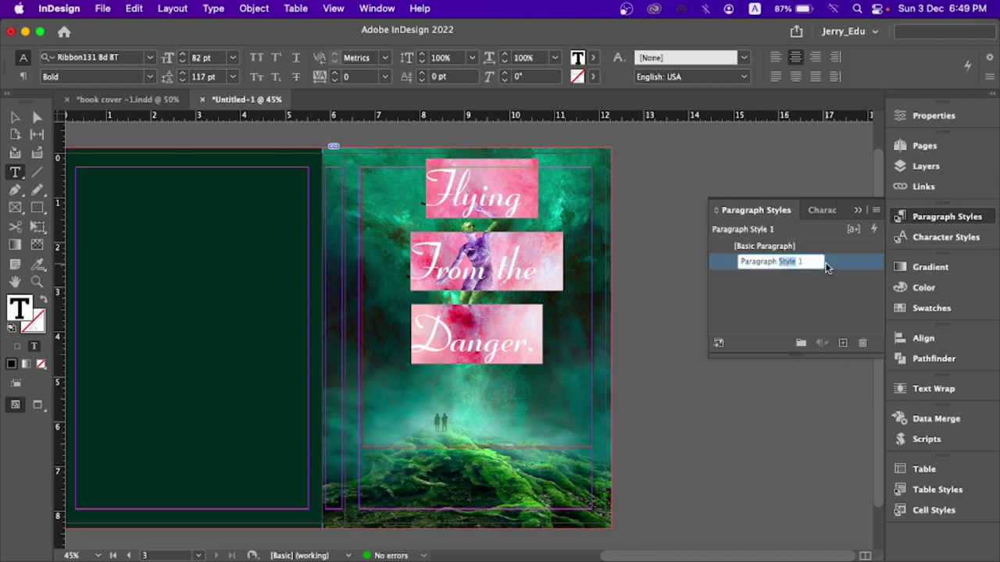
pyautogui.press('super+a')
pyautogui.write('T')
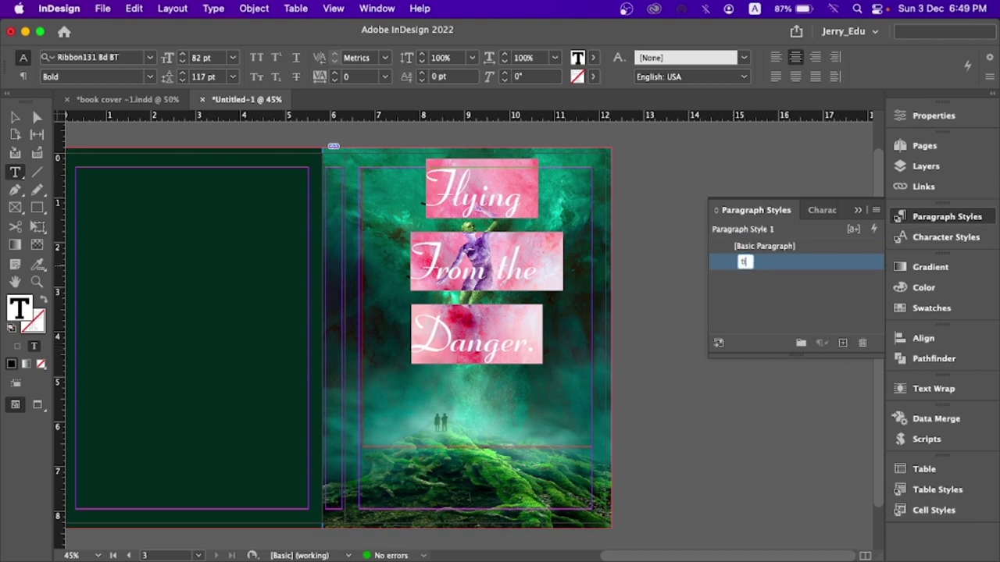
pyautogui.write('itle text')
pyautogui.press('Return')
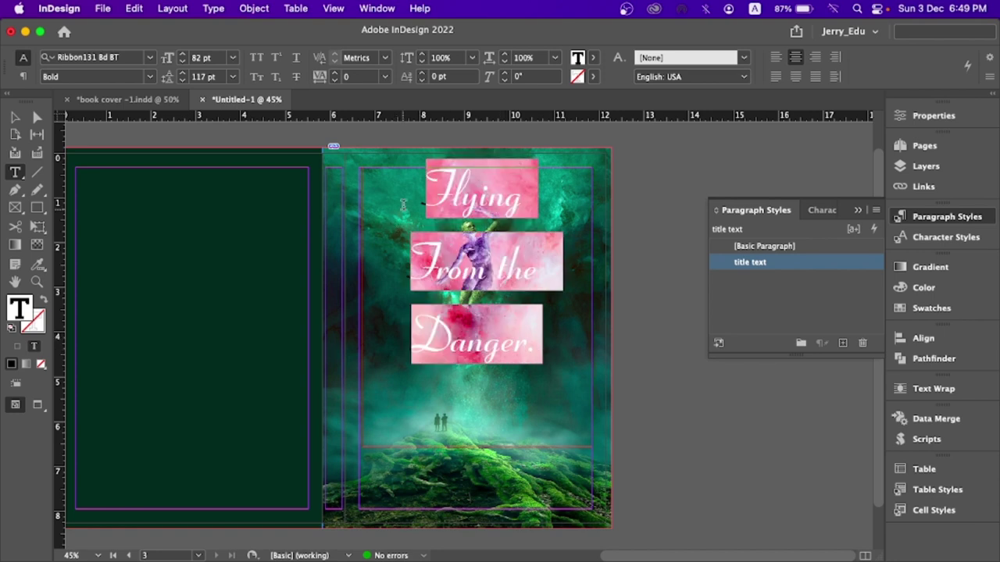
pyautogui.press('Escape')
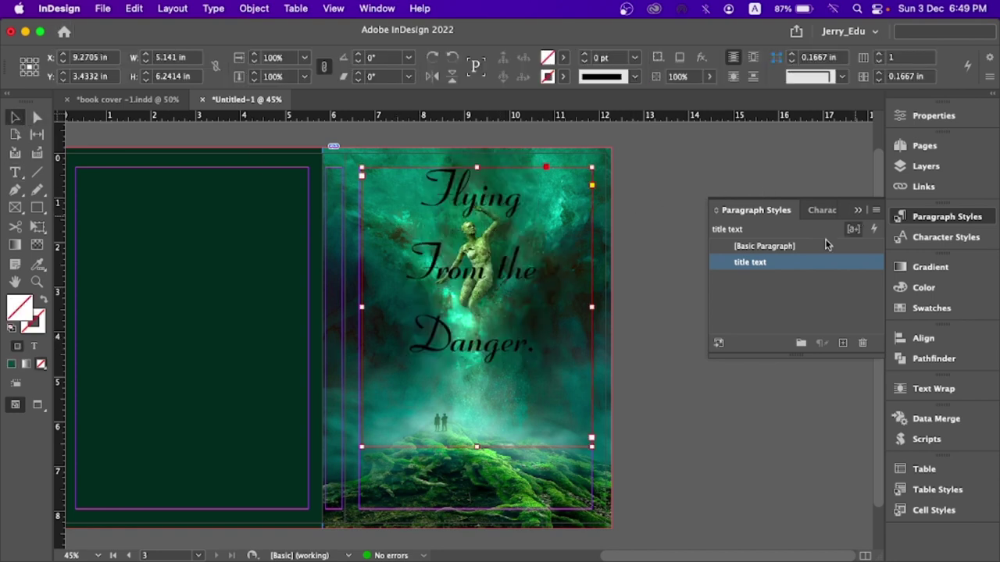
pyautogui.rightClick(810, 262)
pyautogui.click(828, 277)
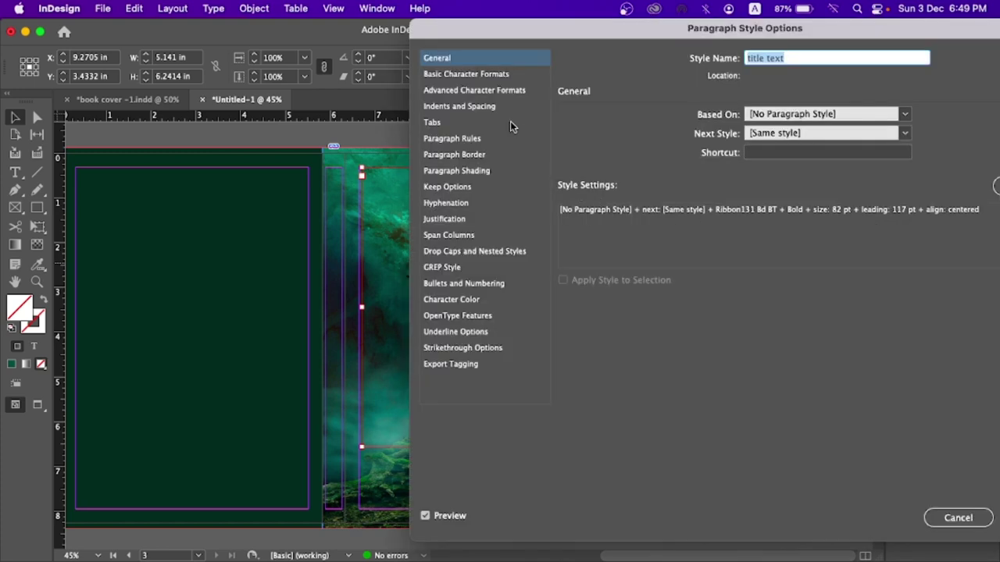
pyautogui.moveTo(518, 41); pyautogui.dragTo(681, 52)
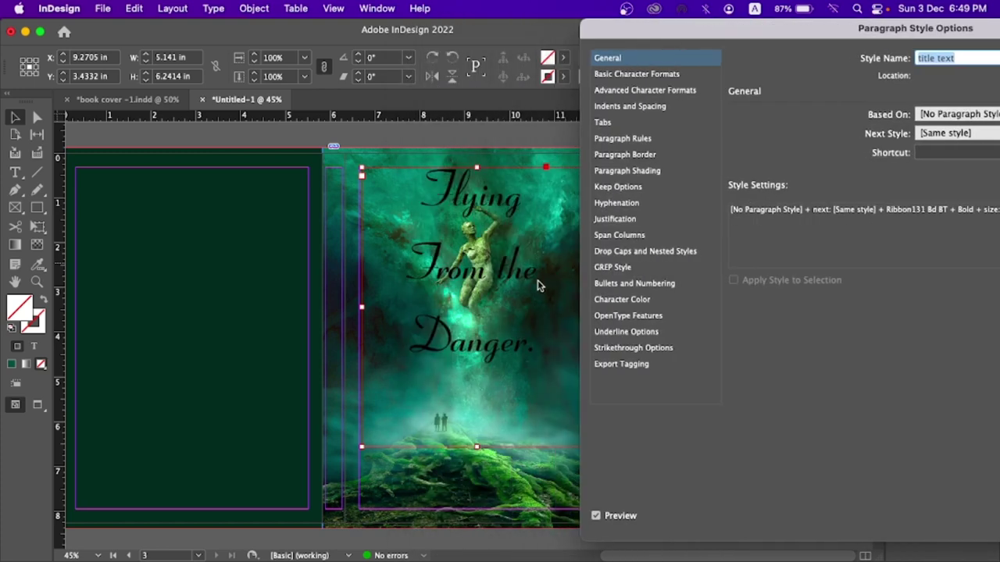
pyautogui.press('BackSpace')
pyautogui.moveTo(747, 35); pyautogui.dragTo(693, 35)
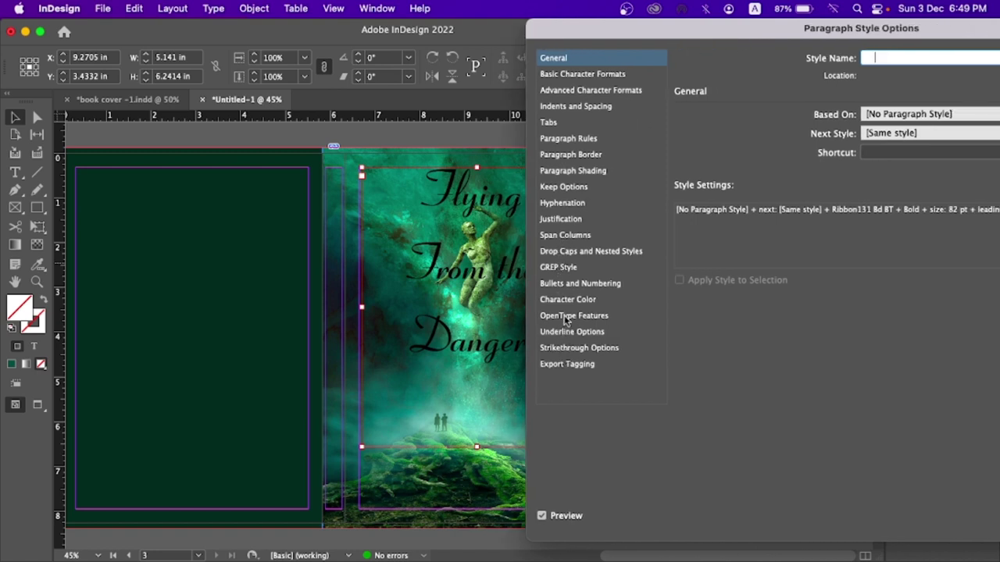
pyautogui.moveTo(615, 32); pyautogui.dragTo(494, 33)
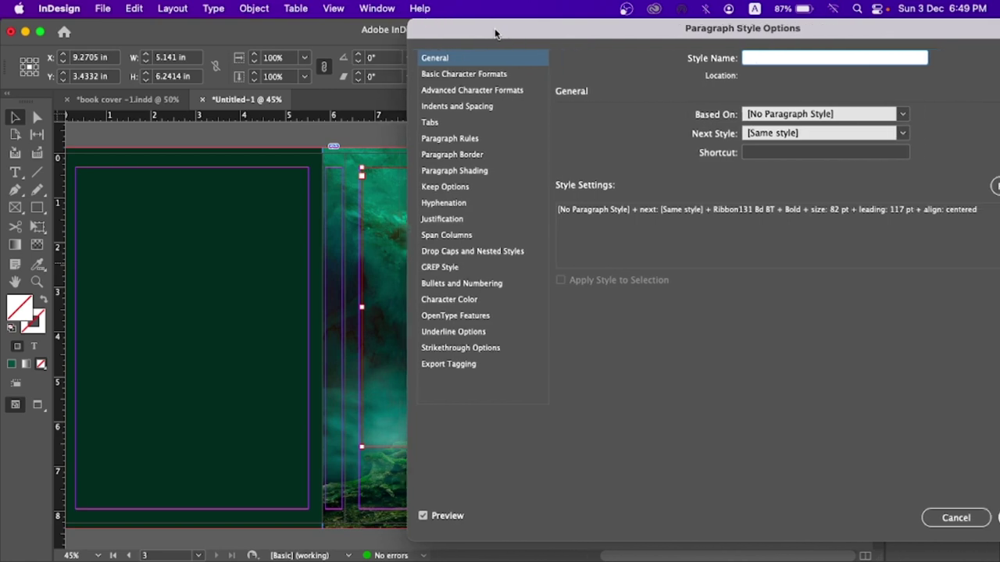
pyautogui.click(951, 515)
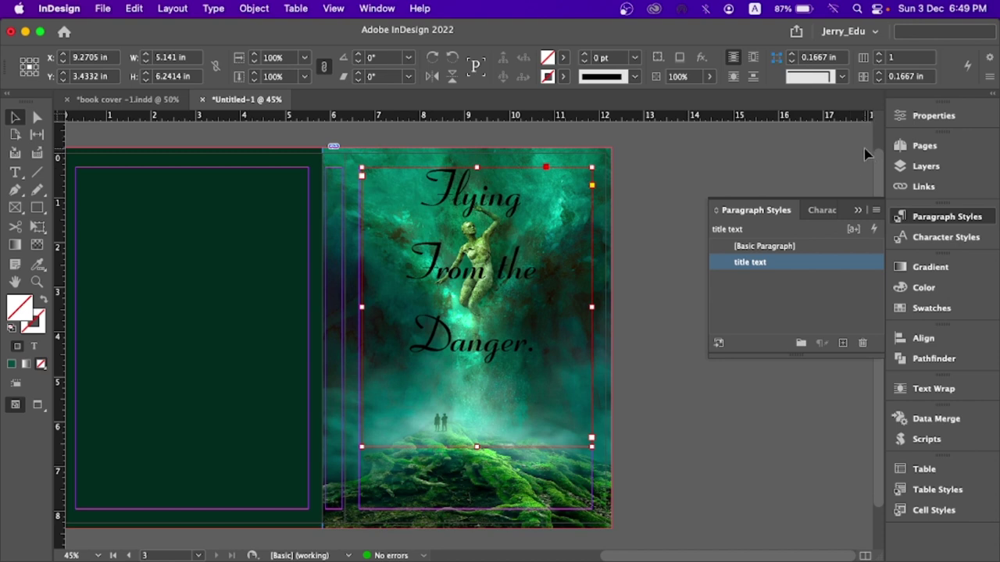
# Step: Enable the Bevel and Emboss effect on the title text frame and show its settings
pyautogui.click(700, 57)
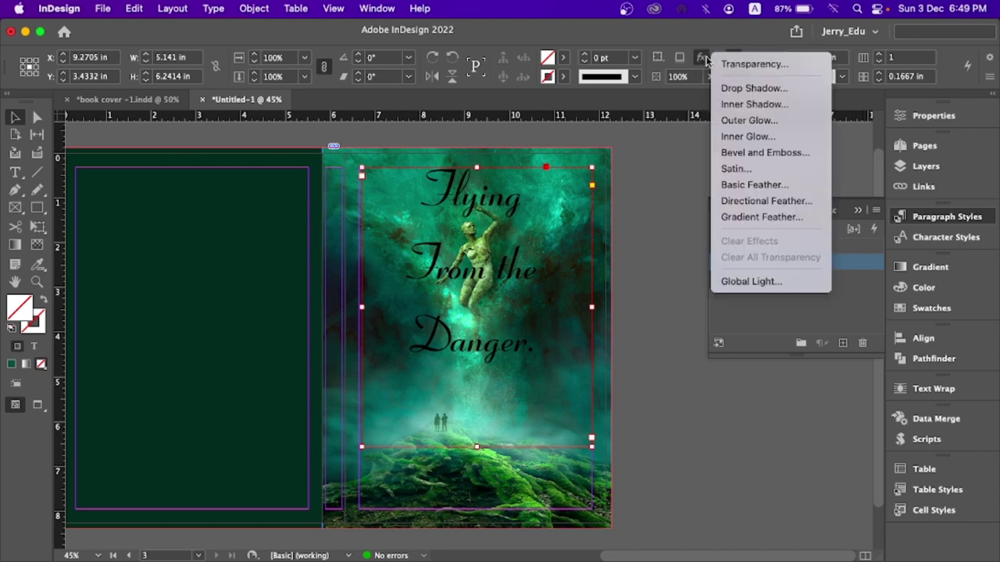
pyautogui.click(752, 64)
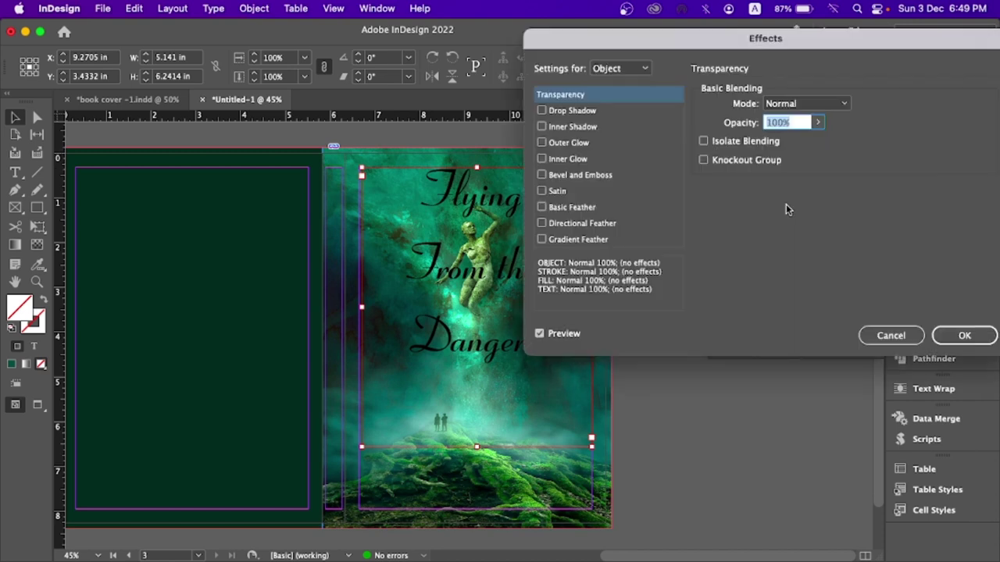
pyautogui.moveTo(654, 45); pyautogui.dragTo(723, 40)
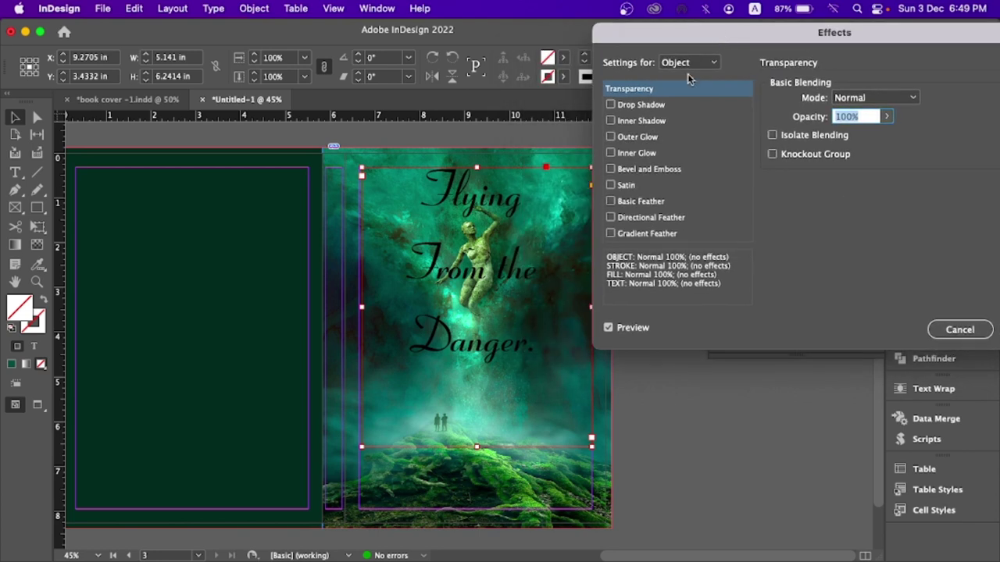
pyautogui.click(611, 170)
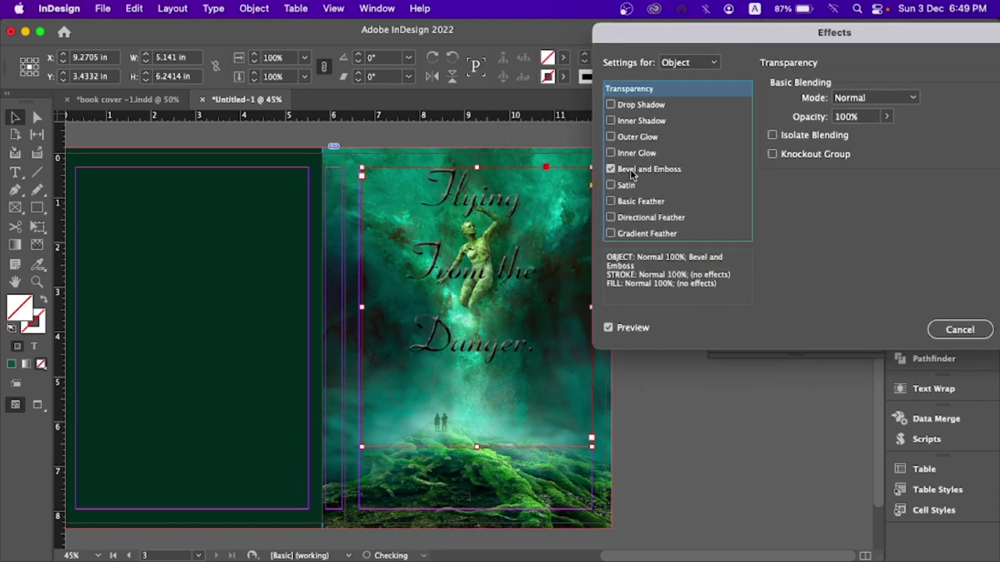
pyautogui.click(676, 169)
pyautogui.moveTo(881, 32); pyautogui.dragTo(836, 39)
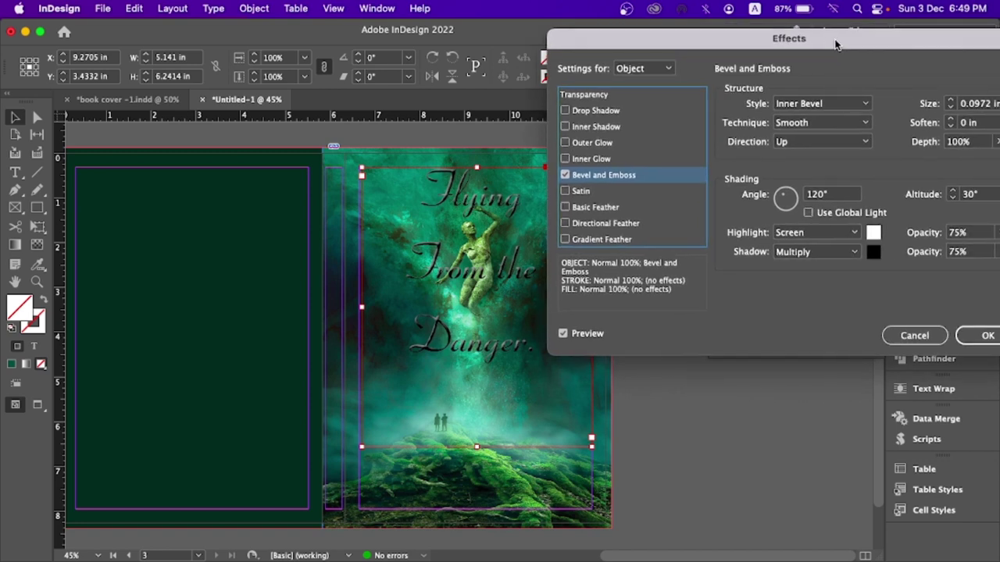
# Step: Set the bevel's highlight blending mode to Hard Light
pyautogui.click(811, 232)
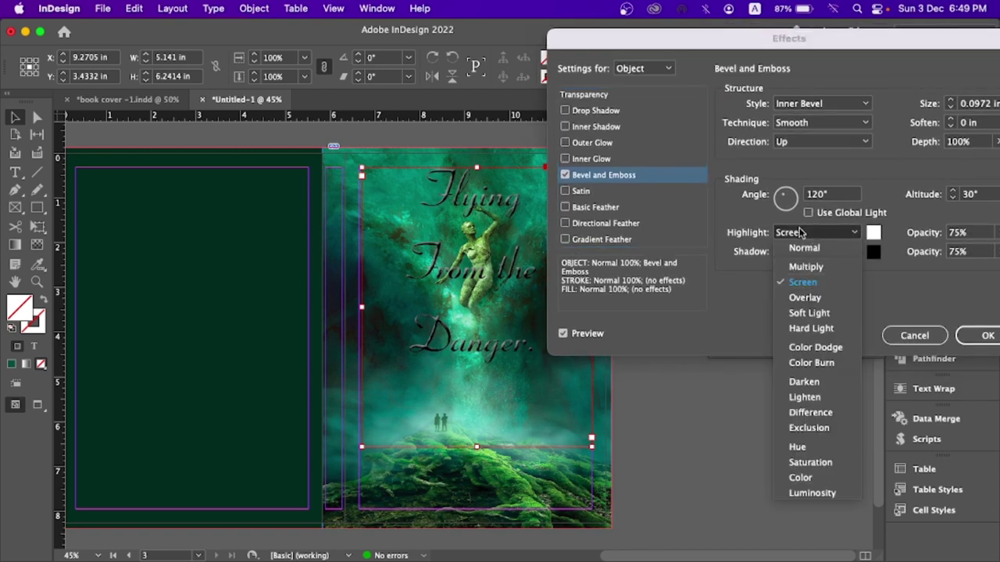
pyautogui.click(804, 267)
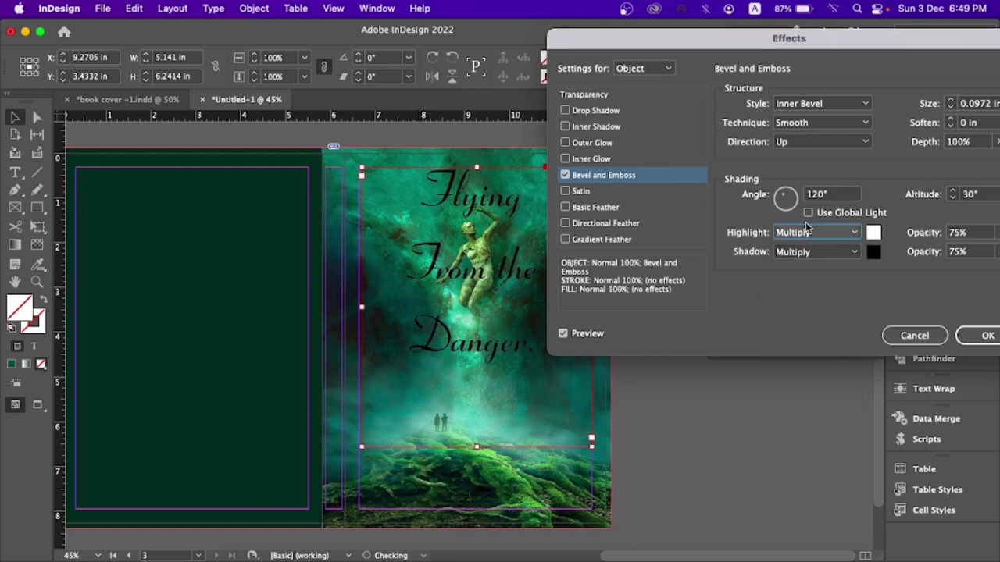
pyautogui.click(807, 228)
pyautogui.click(807, 335)
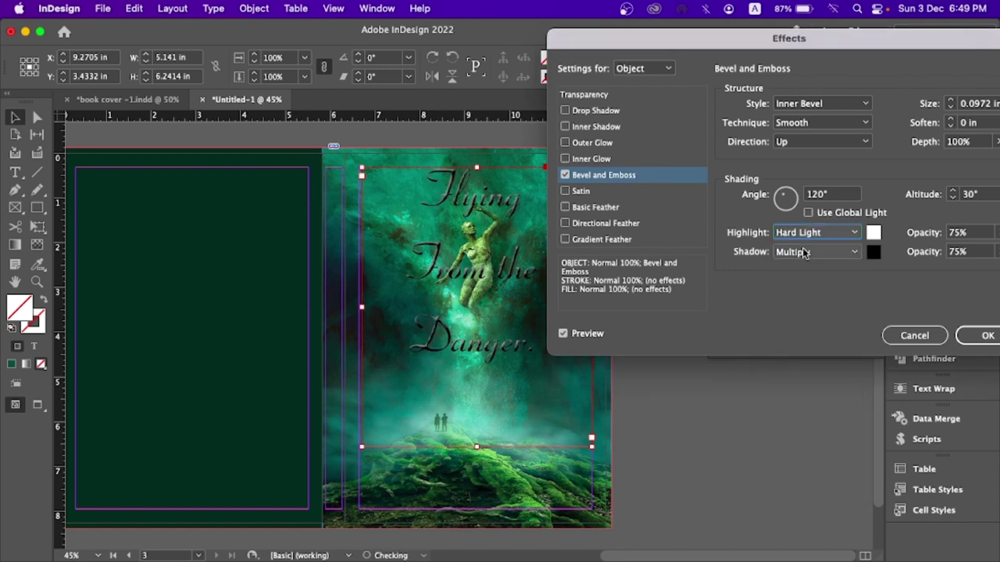
pyautogui.click(810, 232)
pyautogui.click(810, 233)
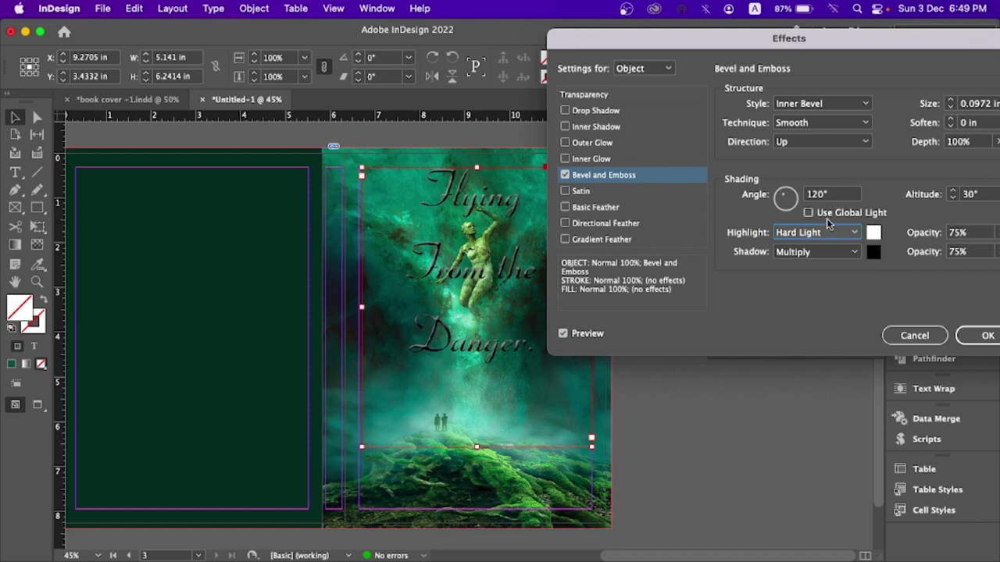
# Step: Set the bevel's highlight color to the green swatch C=86 M=23 Y=73 K=7 and its shadow mode to Darken
pyautogui.click(874, 233)
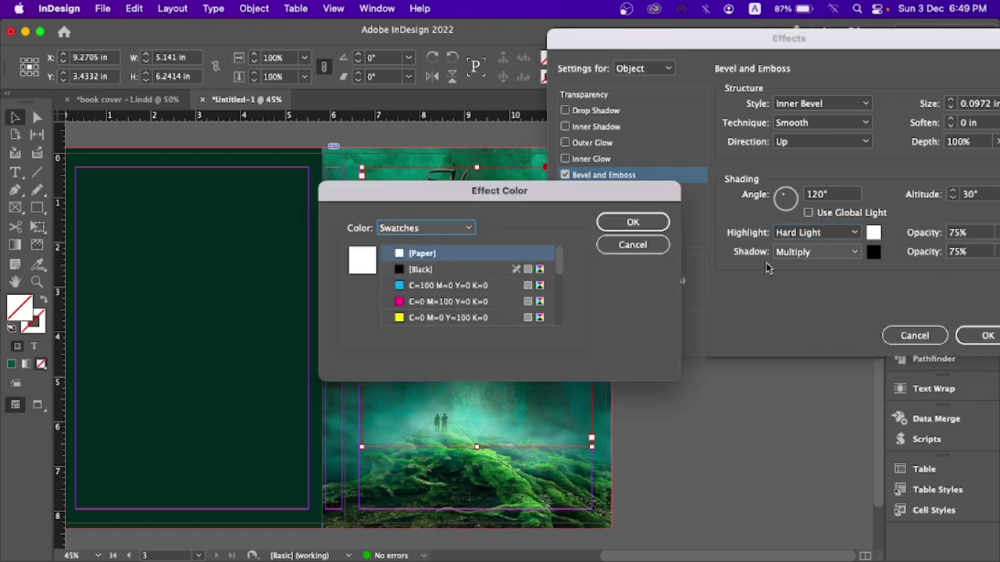
pyautogui.scroll(-5, 457, 295)
pyautogui.click(432, 289)
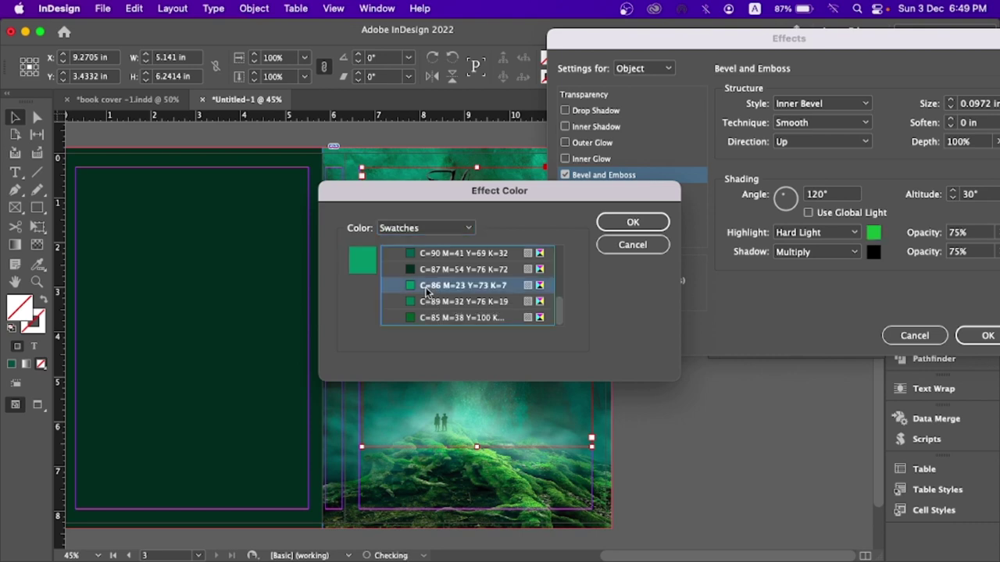
pyautogui.moveTo(480, 192); pyautogui.dragTo(713, 194)
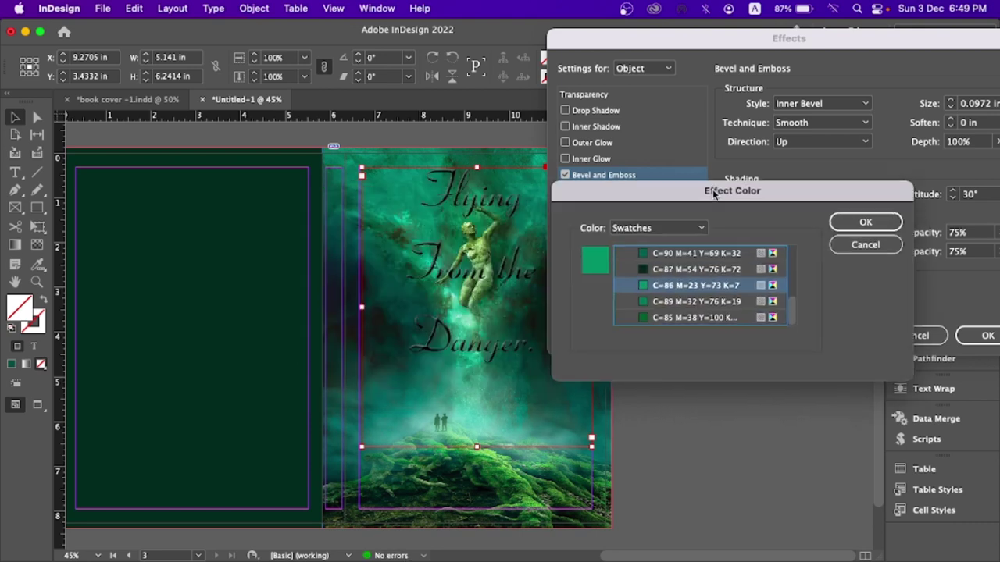
pyautogui.click(865, 222)
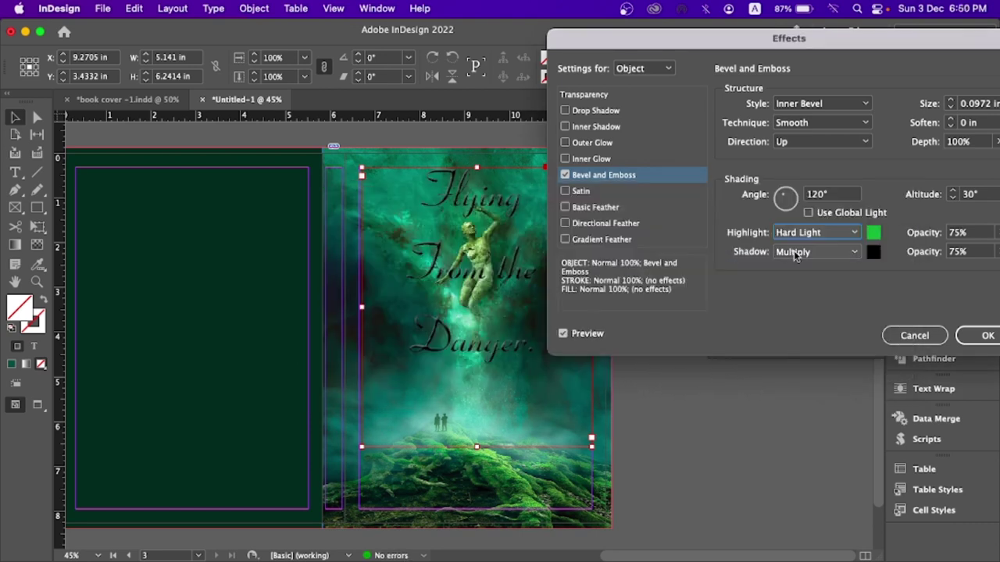
pyautogui.click(851, 253)
pyautogui.click(802, 402)
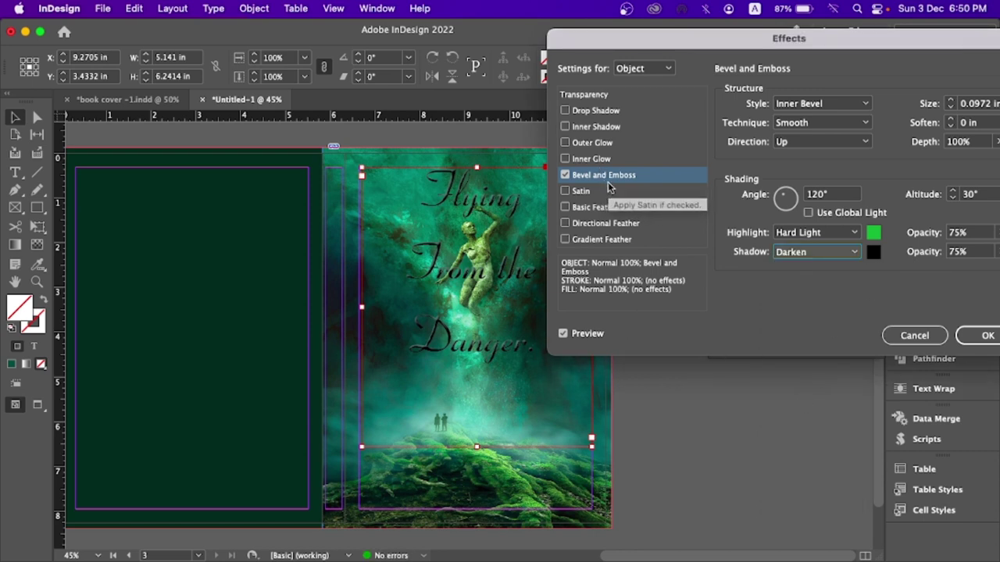
# Step: Try the Basic Feather effect on the title text frame
pyautogui.moveTo(722, 48); pyautogui.dragTo(685, 47)
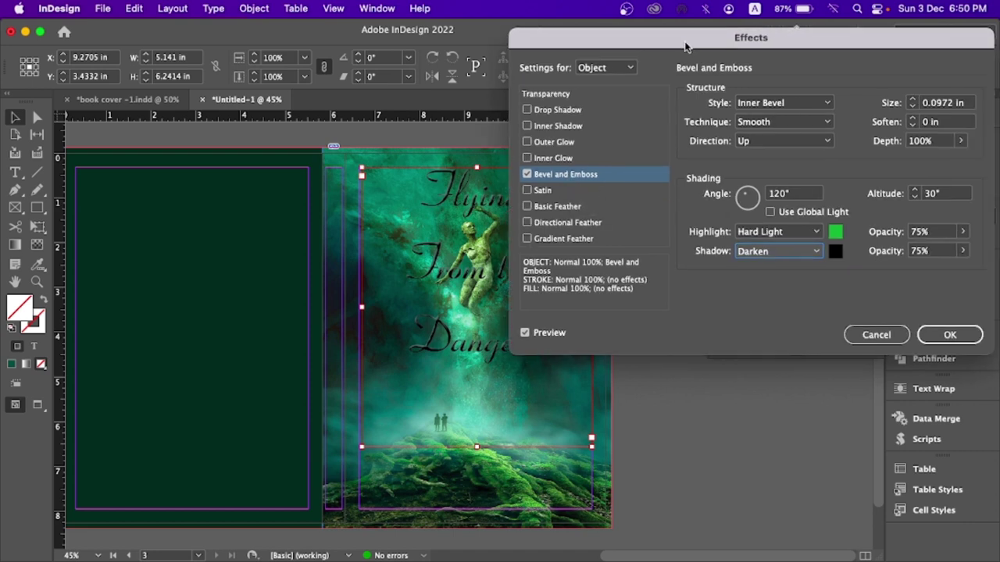
pyautogui.click(561, 207)
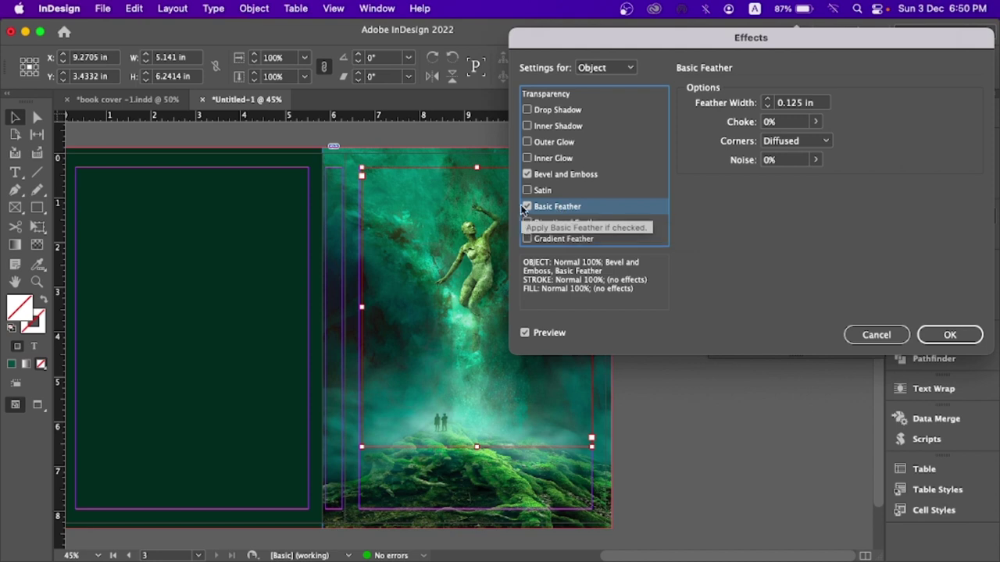
pyautogui.click(527, 208)
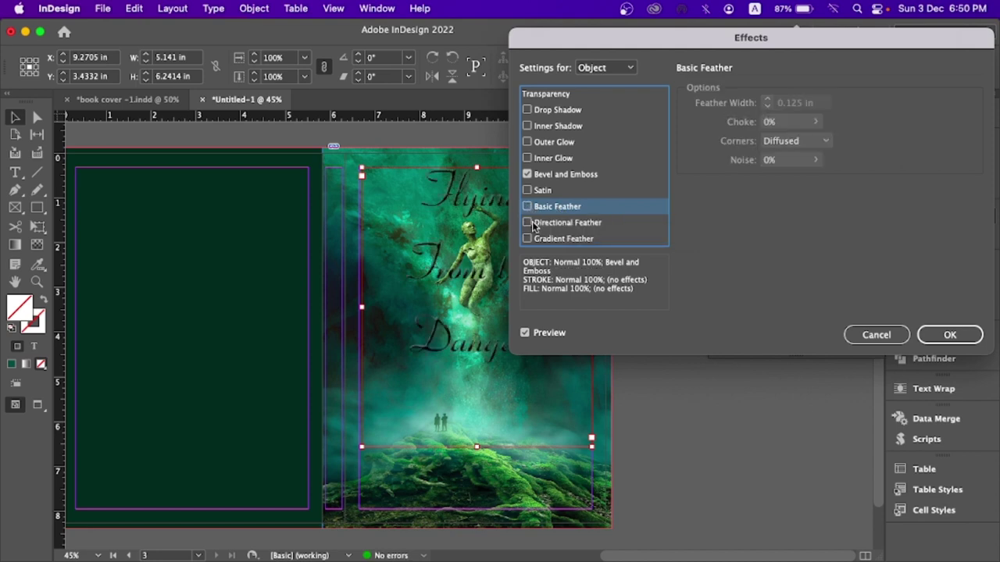
# Step: Try the Directional Feather effect on the title frame with a top feather width of 0.125 in
pyautogui.click(581, 224)
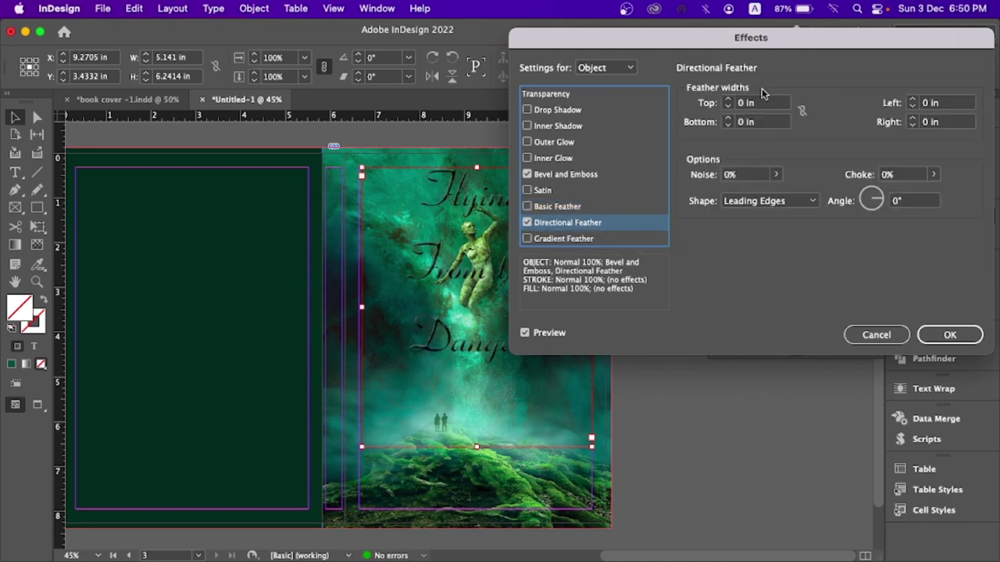
pyautogui.click(727, 100)
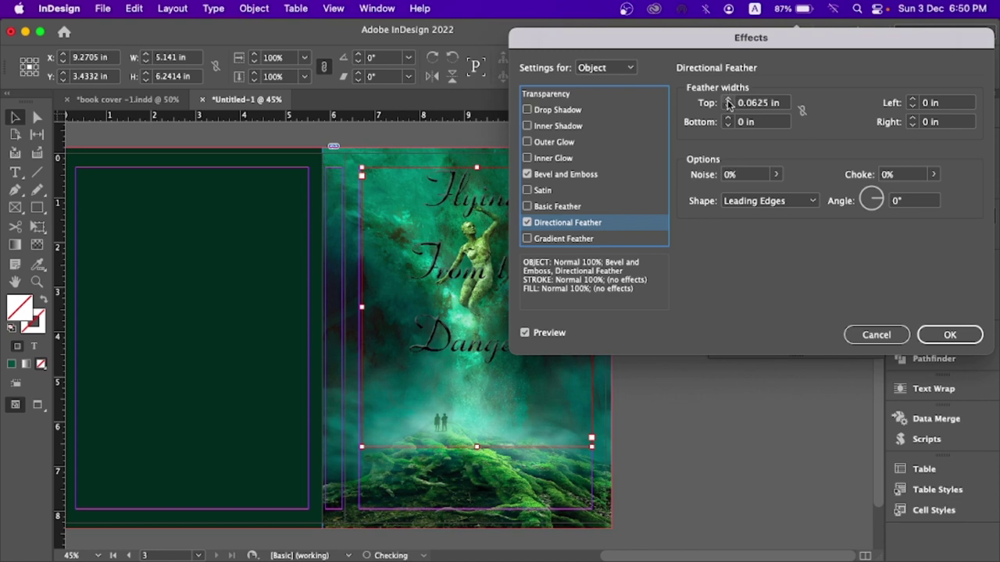
pyautogui.click(727, 100)
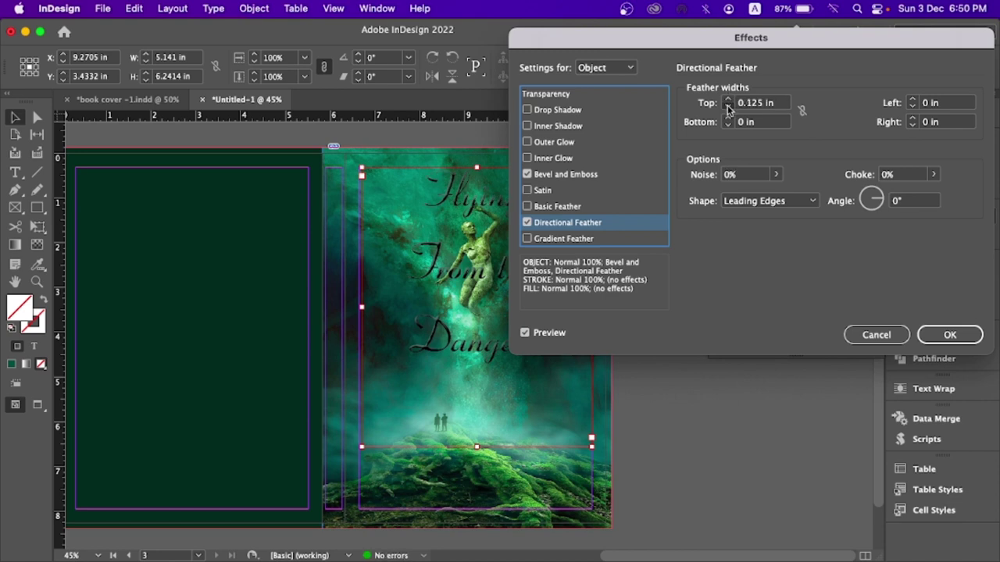
pyautogui.click(727, 108)
pyautogui.click(727, 108)
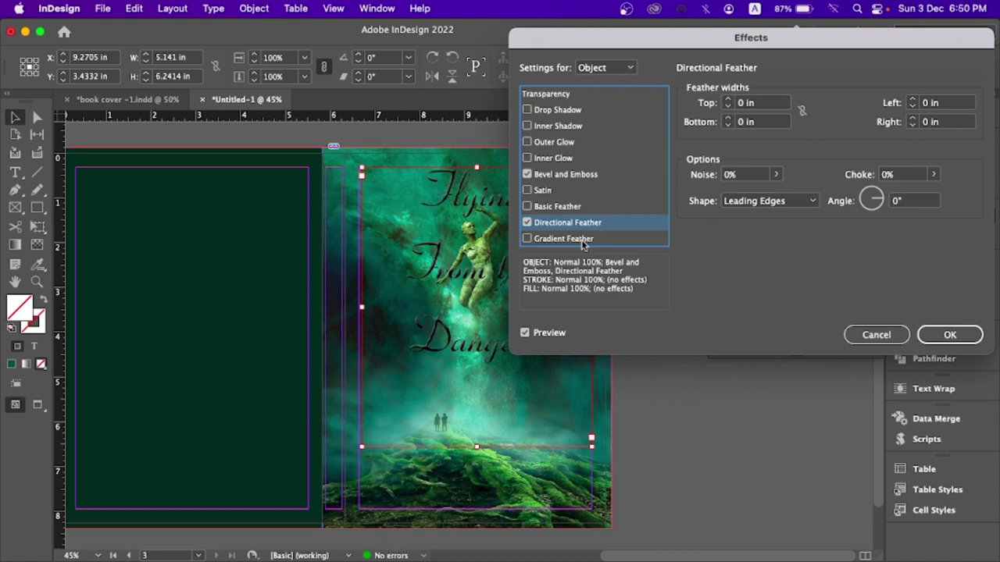
pyautogui.click(527, 222)
# Step: Try a linear Gradient Feather on the title frame with the transparent stop at 52.65%
pyautogui.click(527, 238)
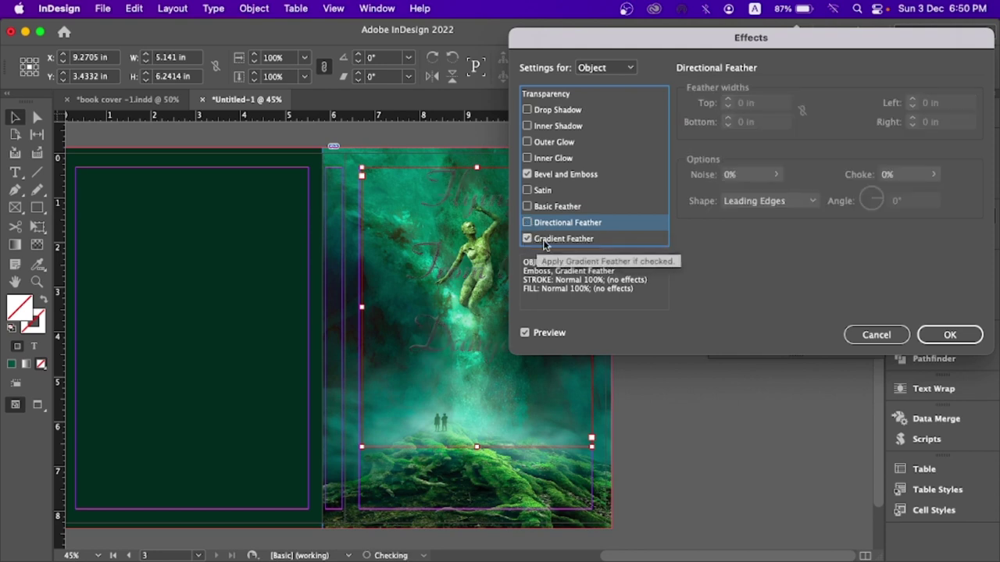
pyautogui.click(544, 240)
pyautogui.click(746, 120)
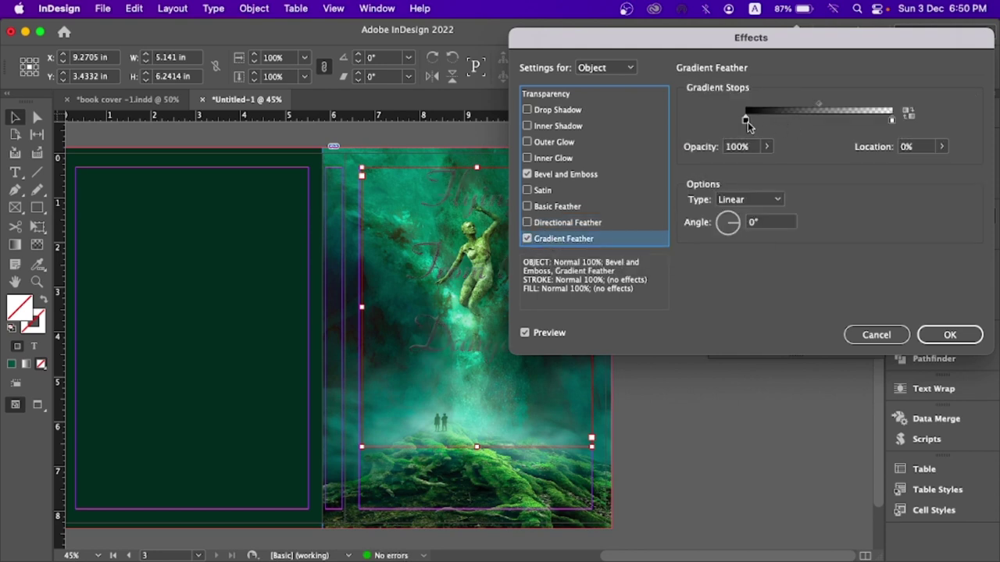
pyautogui.click(892, 120)
pyautogui.moveTo(819, 116); pyautogui.dragTo(820, 151)
pyautogui.moveTo(745, 121); pyautogui.dragTo(747, 121)
pyautogui.moveTo(892, 121); pyautogui.dragTo(822, 122)
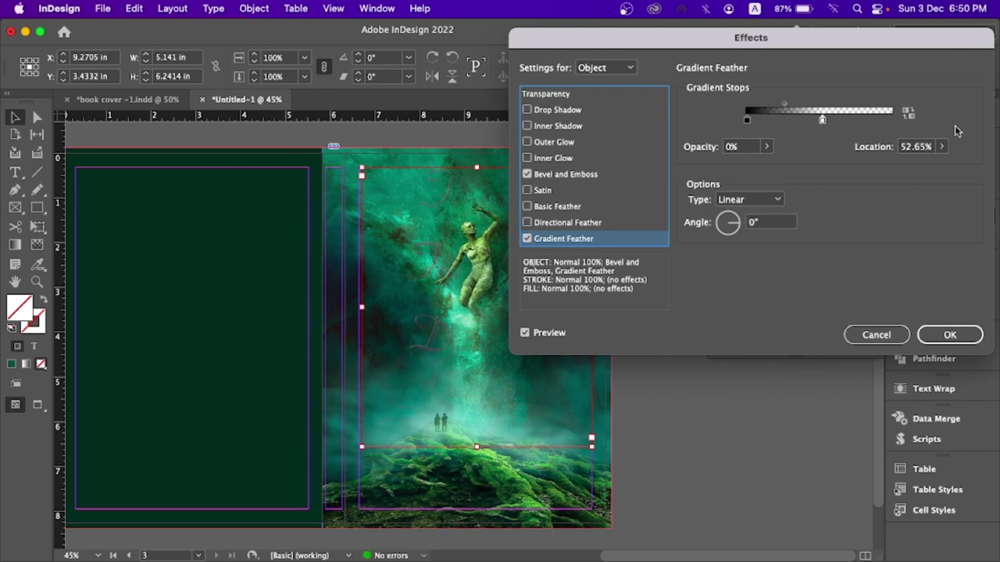
pyautogui.click(527, 240)
# Step: Switch the effect settings from the object to its text and try the Gradient Feather there
pyautogui.click(614, 70)
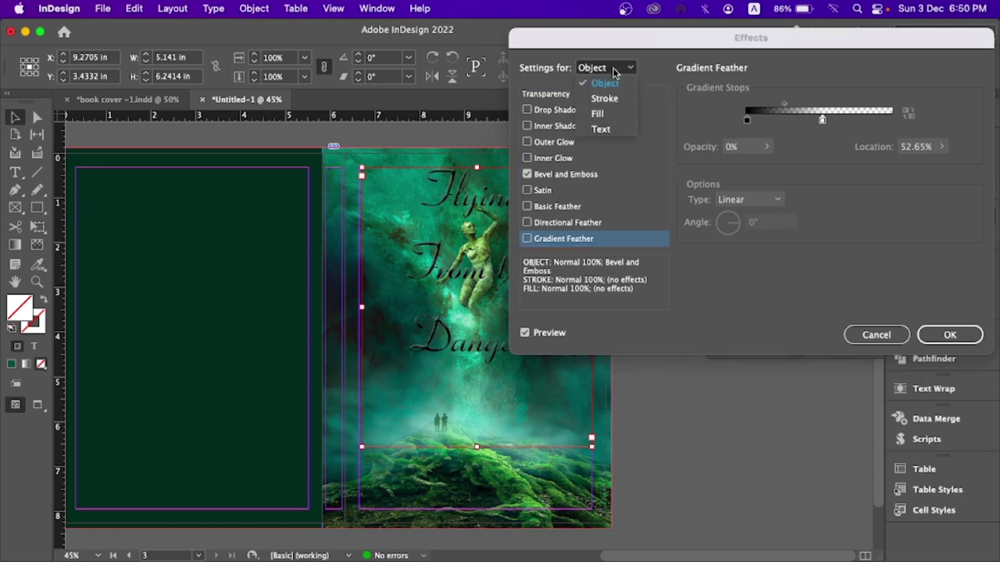
pyautogui.click(600, 129)
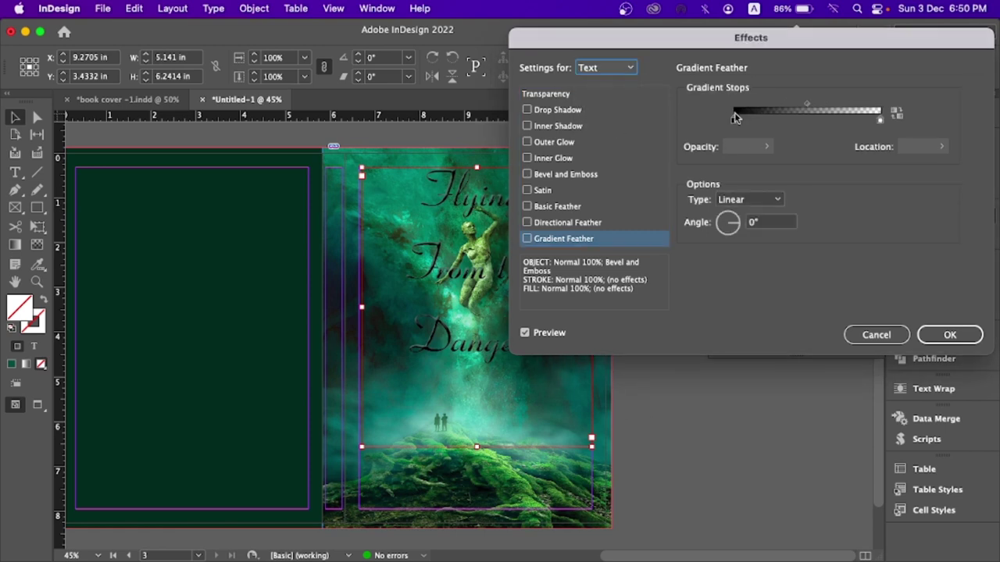
pyautogui.click(527, 239)
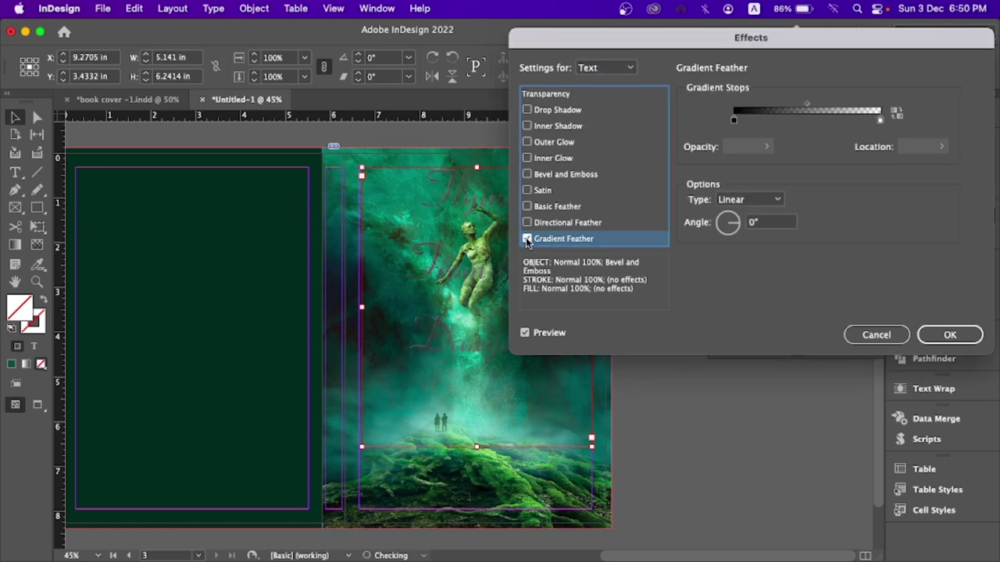
pyautogui.click(527, 239)
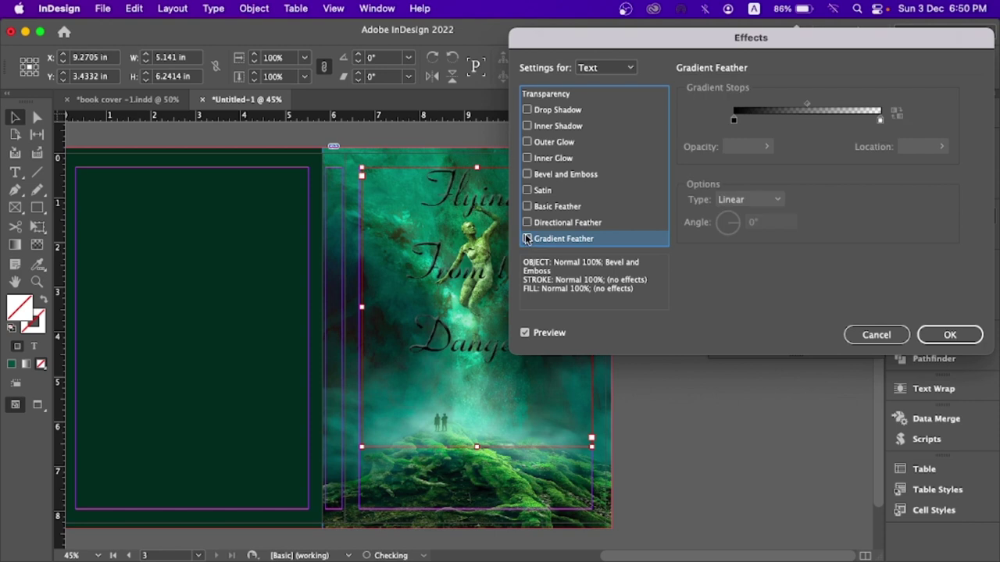
# Step: Enable the Satin effect on the title text, choose the swatch C=87 M=54 Y=76 K=72 for it and apply the effects
pyautogui.click(527, 191)
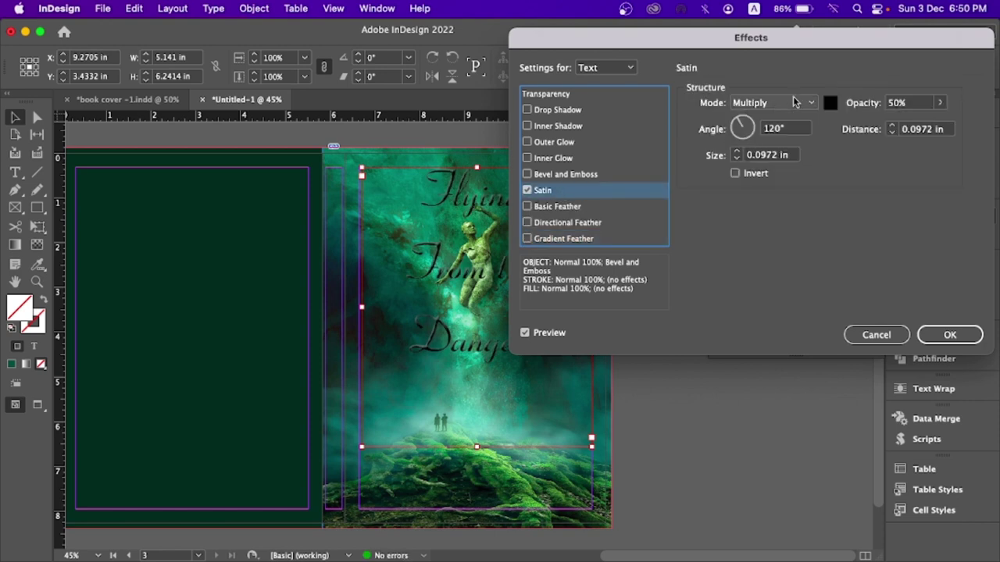
pyautogui.click(830, 102)
pyautogui.scroll(-10, 631, 305)
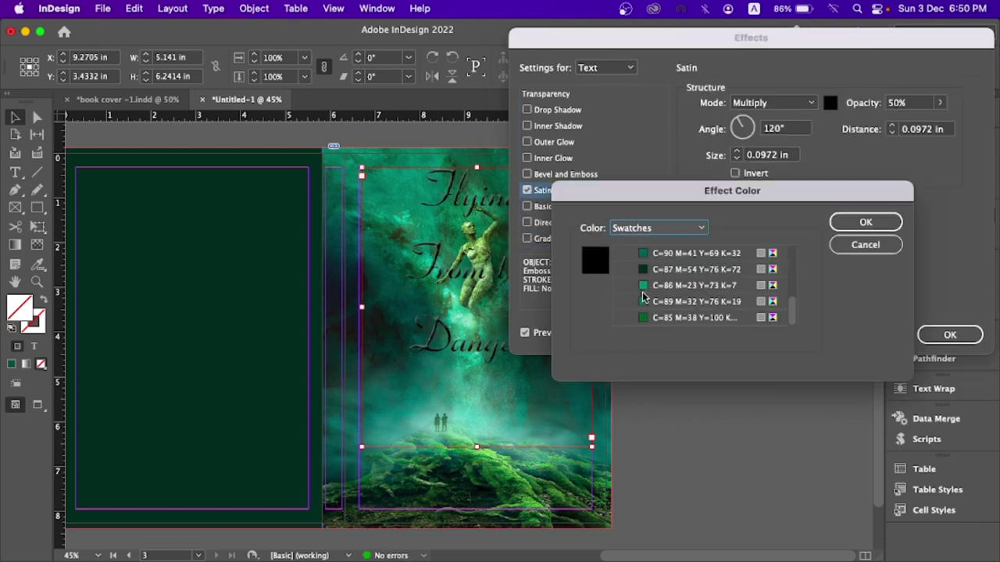
pyautogui.click(663, 270)
pyautogui.click(852, 225)
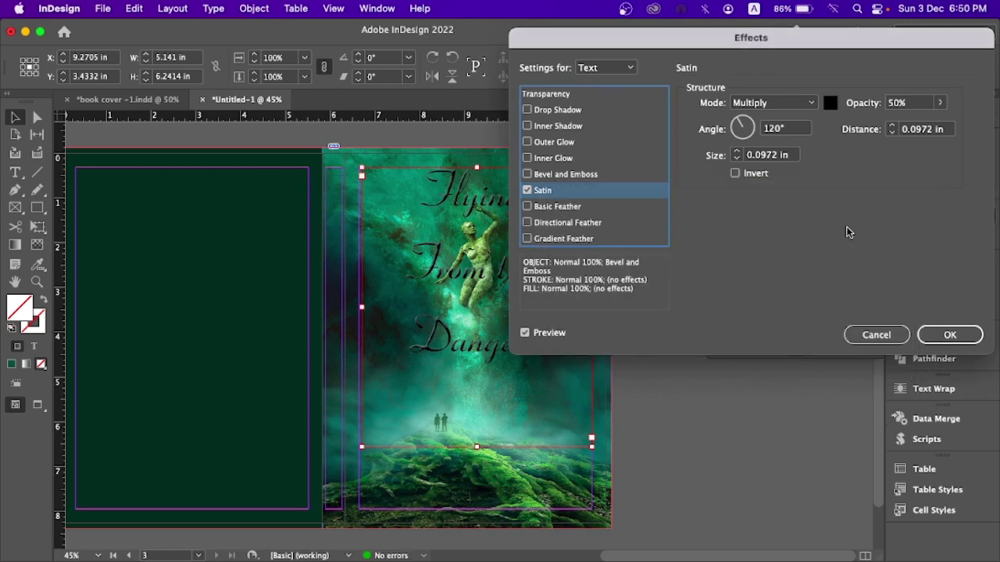
pyautogui.click(931, 335)
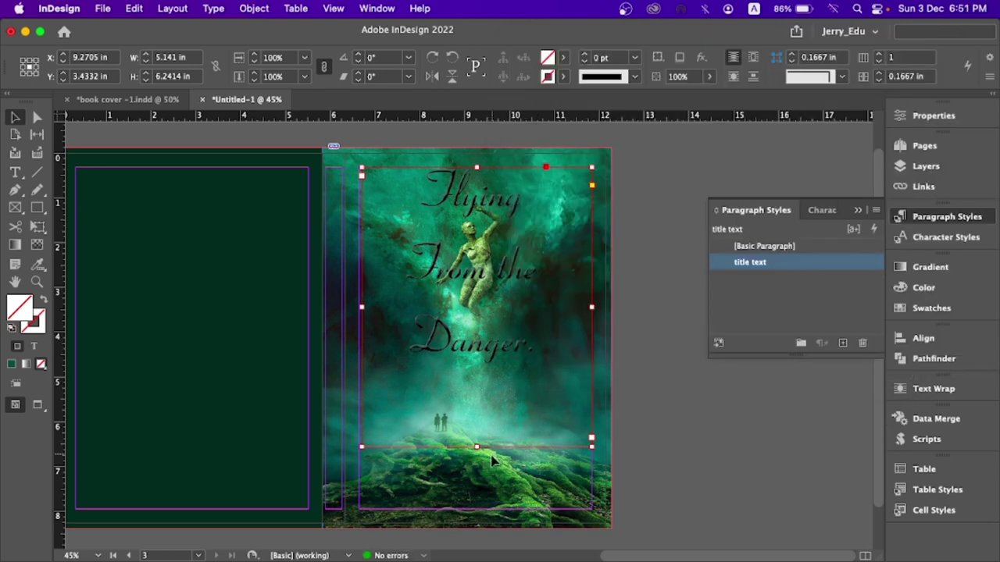
# Step: Fit the title frame to its content and set the fill color of all the title text to [Paper]
pyautogui.press('super+alt+c')
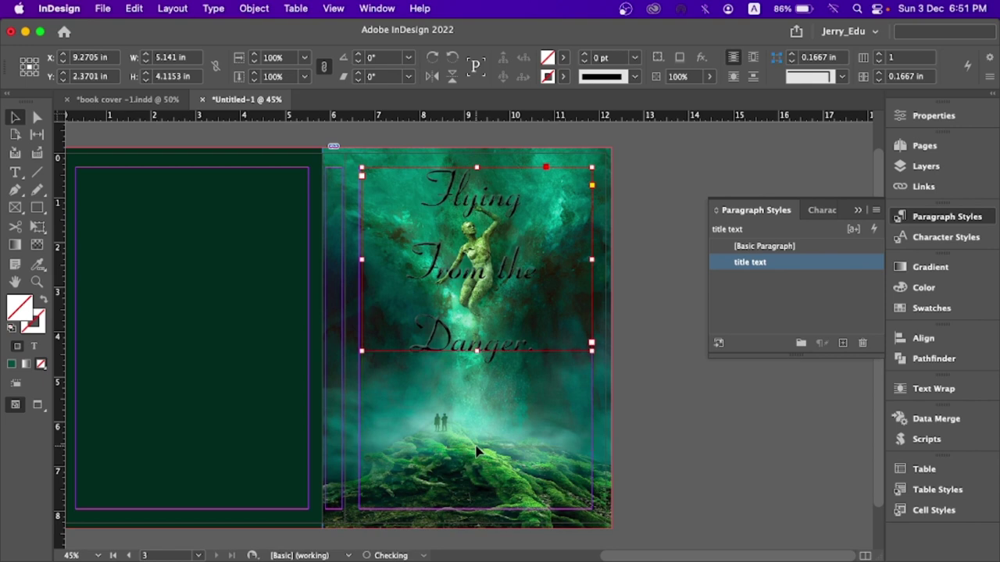
pyautogui.doubleClick(480, 255)
pyautogui.press('super+a')
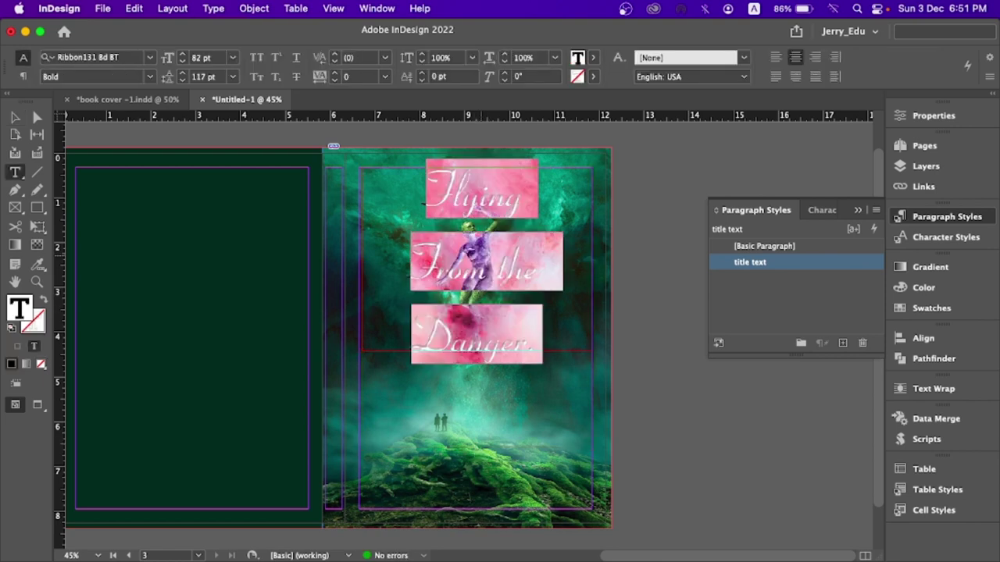
pyautogui.click(594, 59)
pyautogui.click(467, 134)
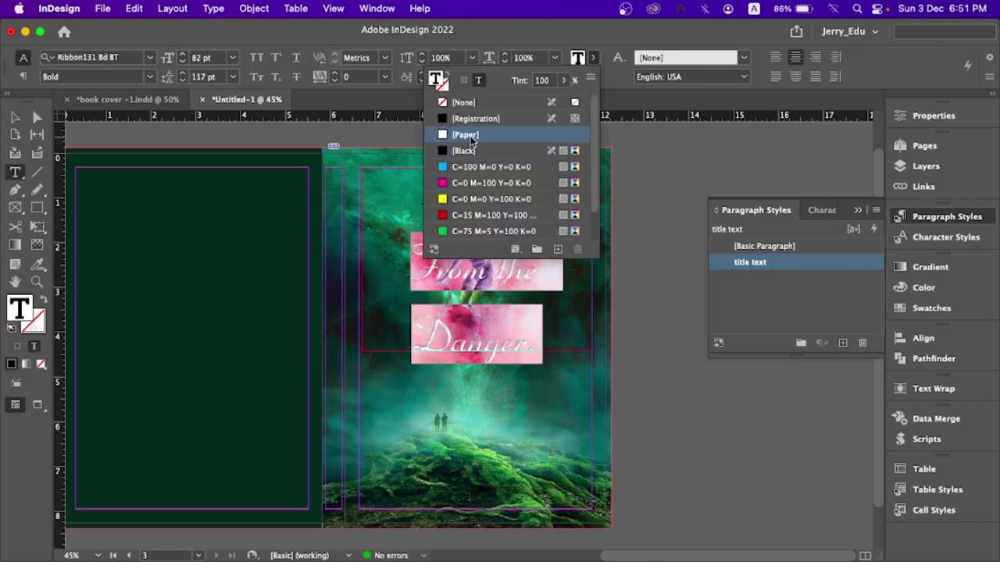
pyautogui.click(467, 274)
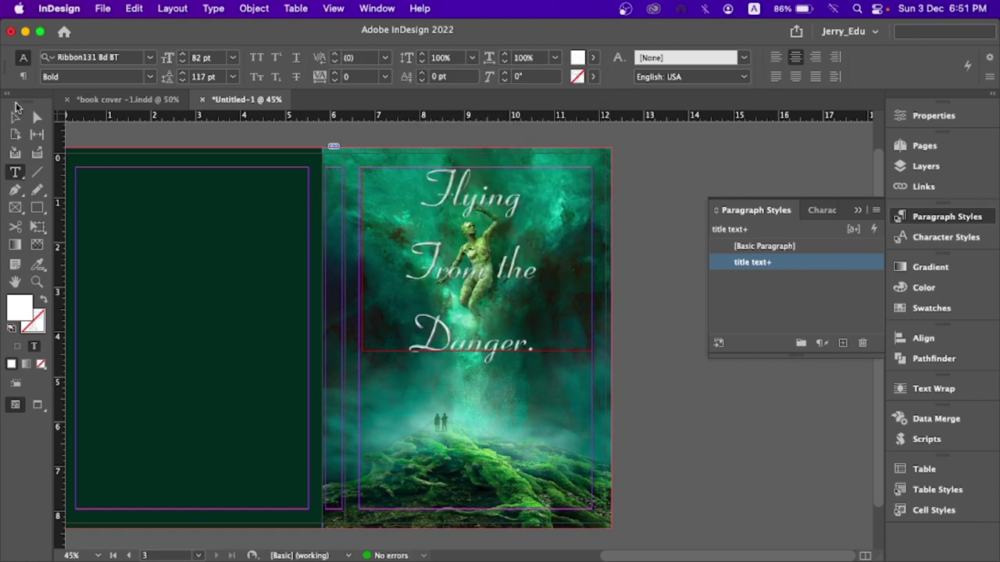
# Step: Redefine the "title text" paragraph style to match the recolored title, then deselect the frame
pyautogui.click(15, 116)
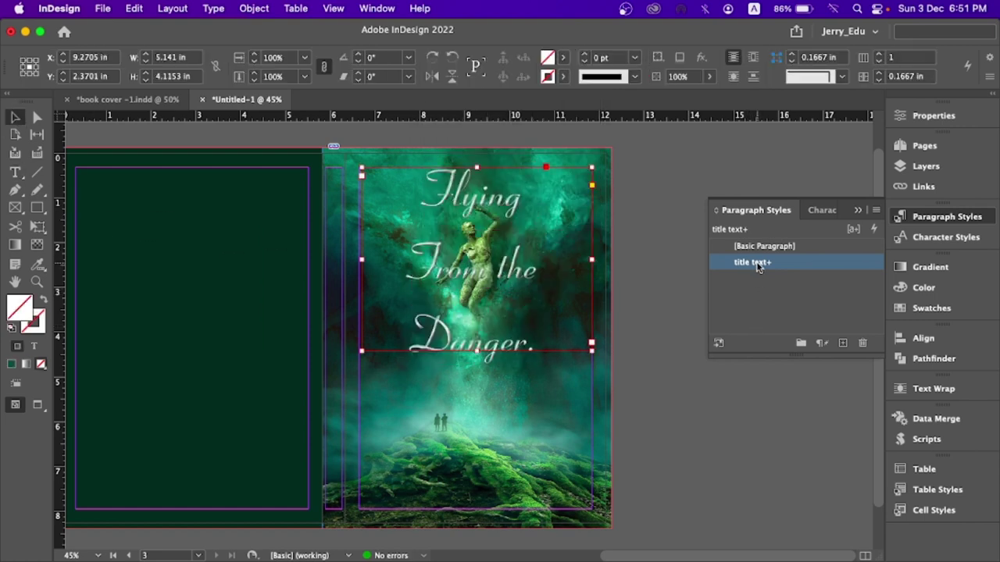
pyautogui.rightClick(756, 266)
pyautogui.click(770, 328)
pyautogui.click(421, 452)
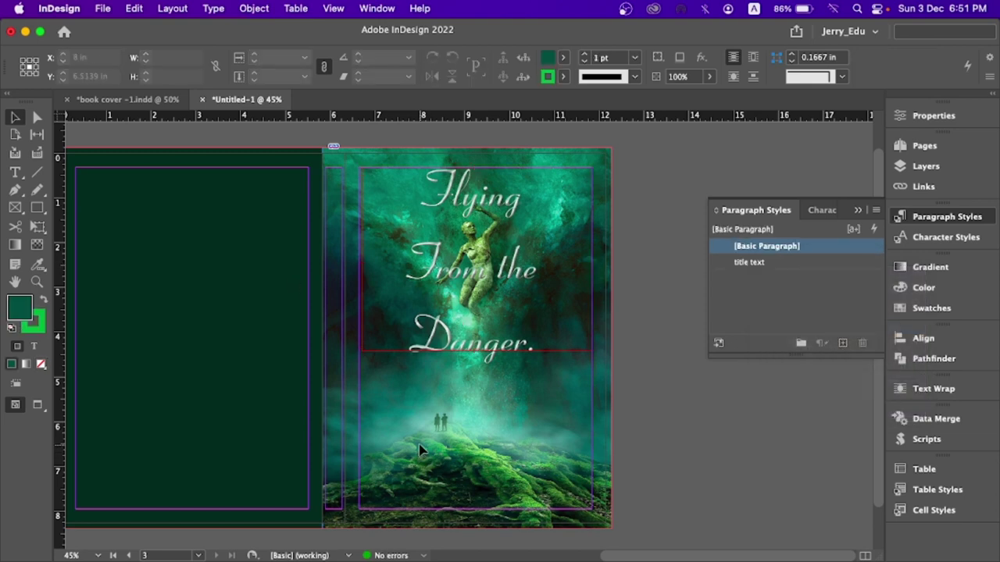
# Step: Check the cover in preview without guides and frame edges, then return to the normal view with the title frame selected
pyautogui.press('w')
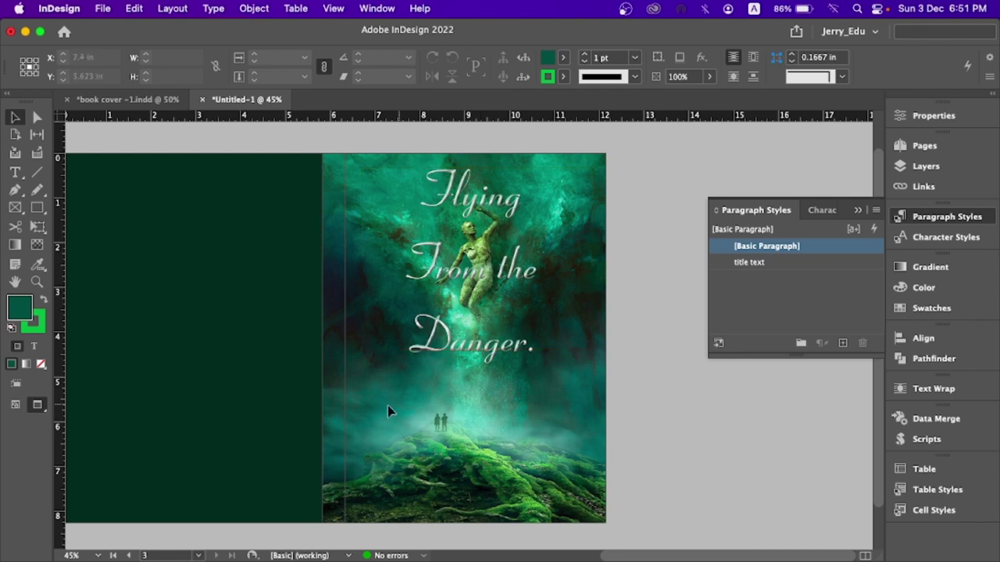
pyautogui.press('w')
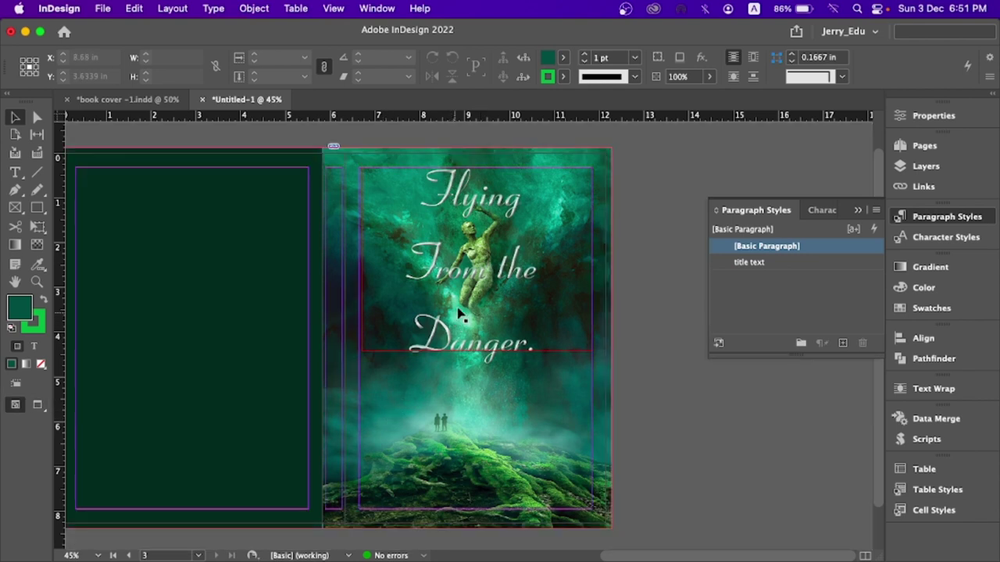
pyautogui.doubleClick(440, 255)
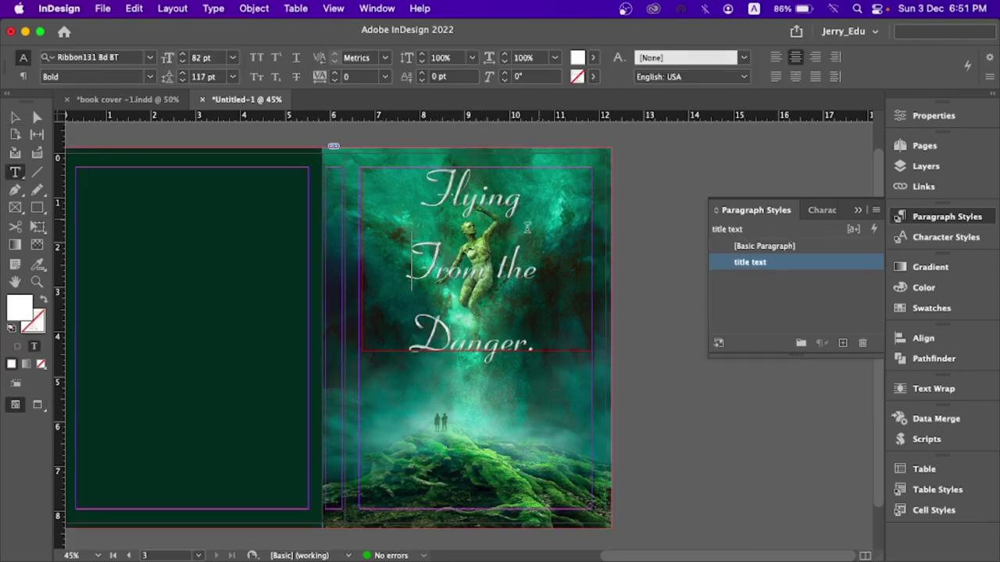
pyautogui.click(16, 119)
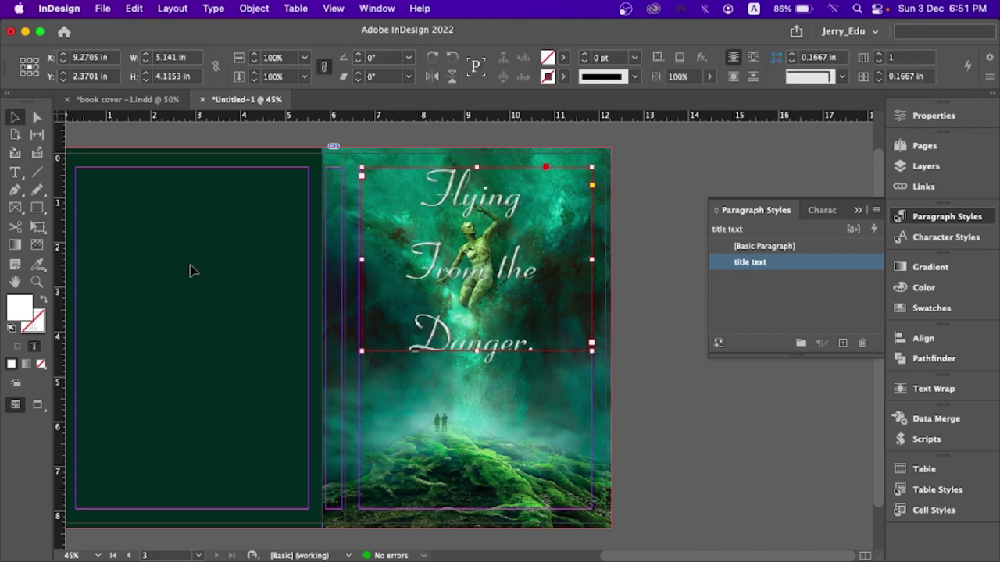
# Step: Create a text frame across the front cover's margins below the title and enter "Written by:" followed by the author's name
pyautogui.click(16, 173)
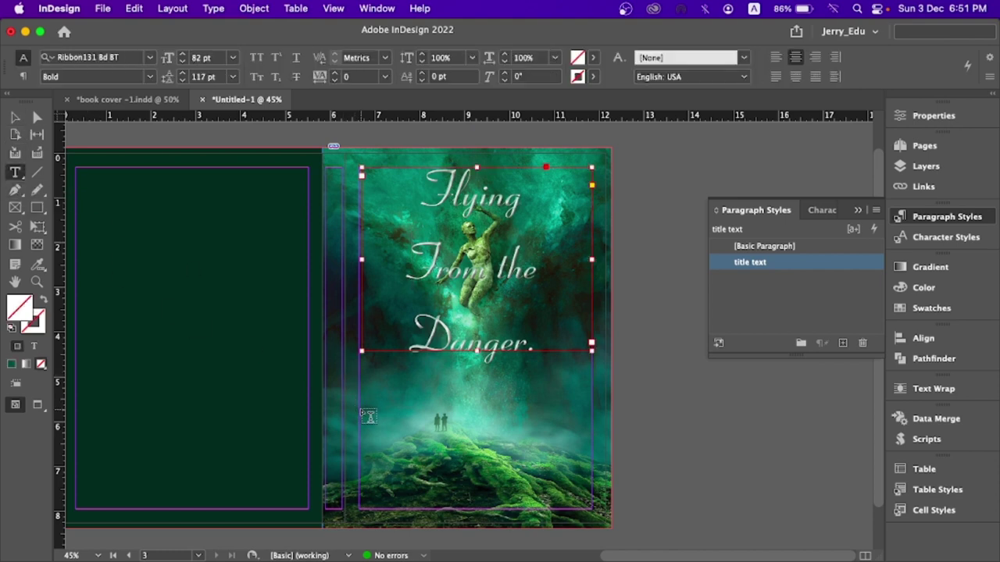
pyautogui.moveTo(361, 409); pyautogui.dragTo(594, 459)
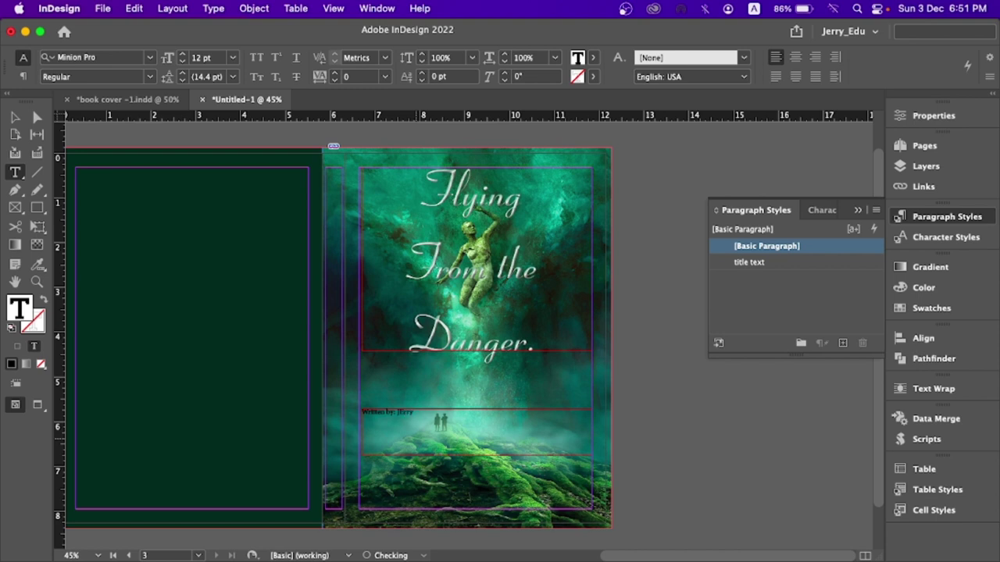
# Step: Center the whole author line and enlarge its font size to 26 pt
pyautogui.press('super+a')
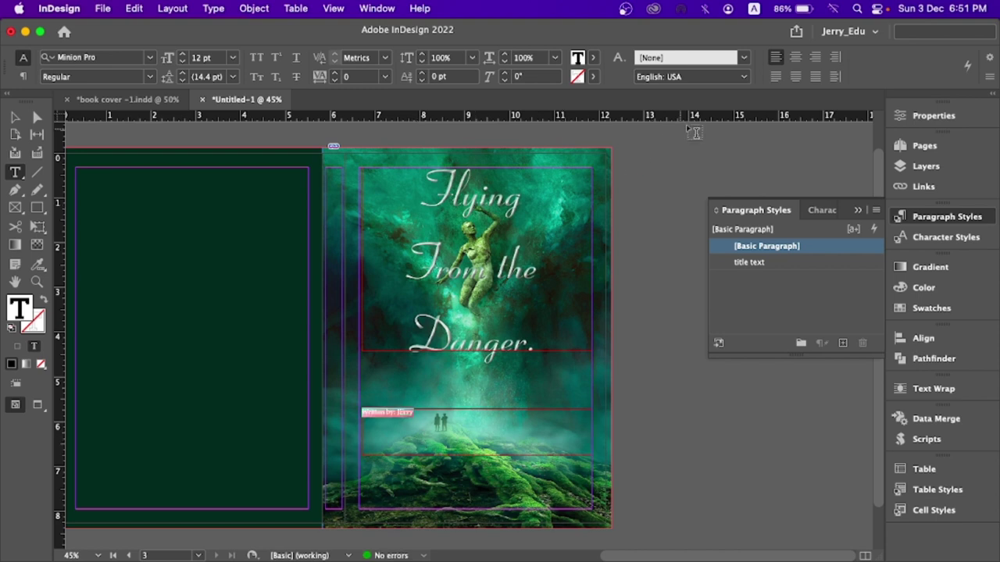
pyautogui.click(815, 57)
pyautogui.click(795, 57)
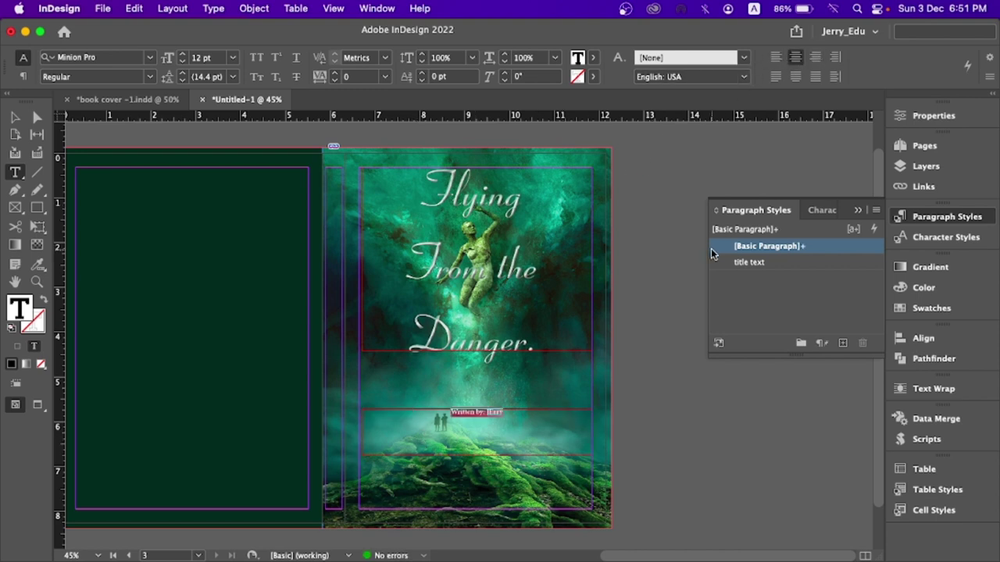
pyautogui.press('super+shift+period')
pyautogui.press('super+shift+period')
pyautogui.press('super+shift+period')
pyautogui.press('super+shift+period')
pyautogui.press('super+shift+period')
pyautogui.press('super+shift+period')
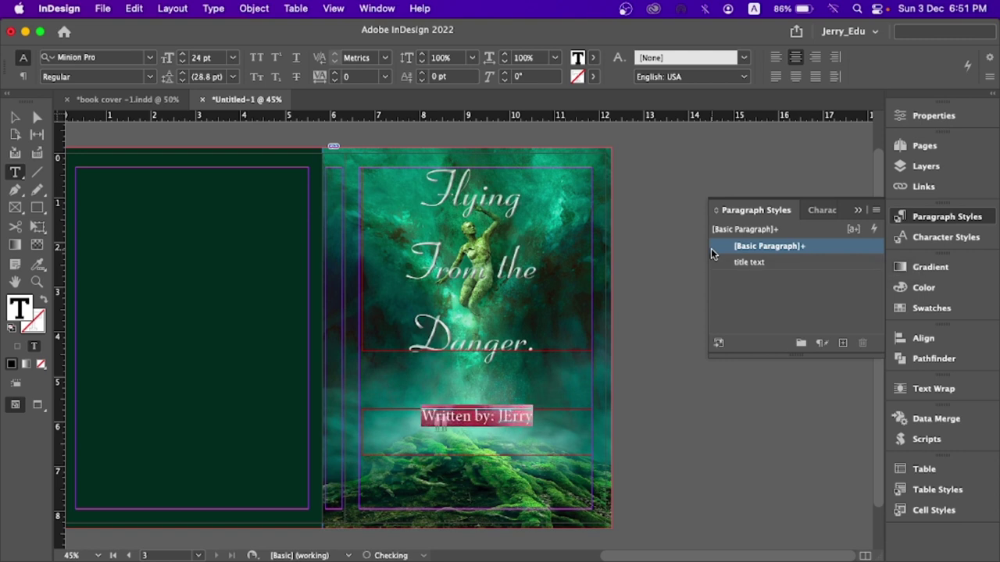
pyautogui.press('super+shift+period')
# Step: Change the author line's font to Poppins from the favorite fonts
pyautogui.click(150, 57)
pyautogui.click(110, 103)
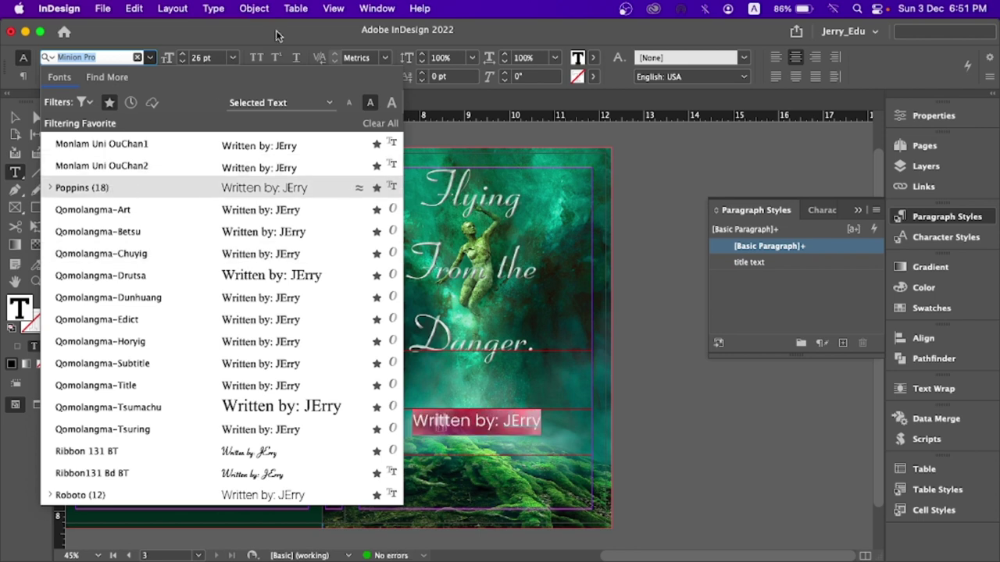
pyautogui.click(108, 188)
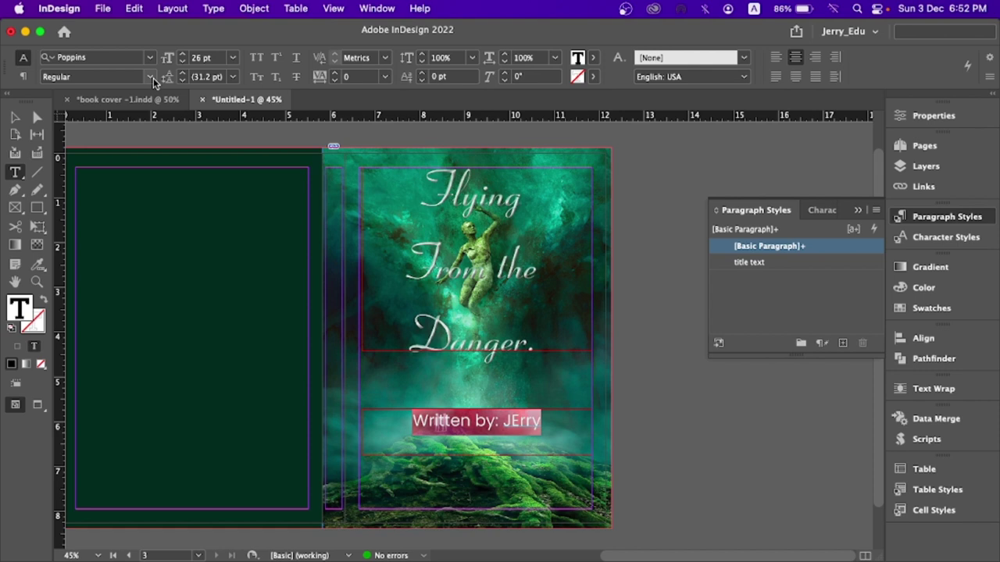
# Step: Set the author line's font style to Medium and change the capital second letter of the author's name to lowercase
pyautogui.click(150, 76)
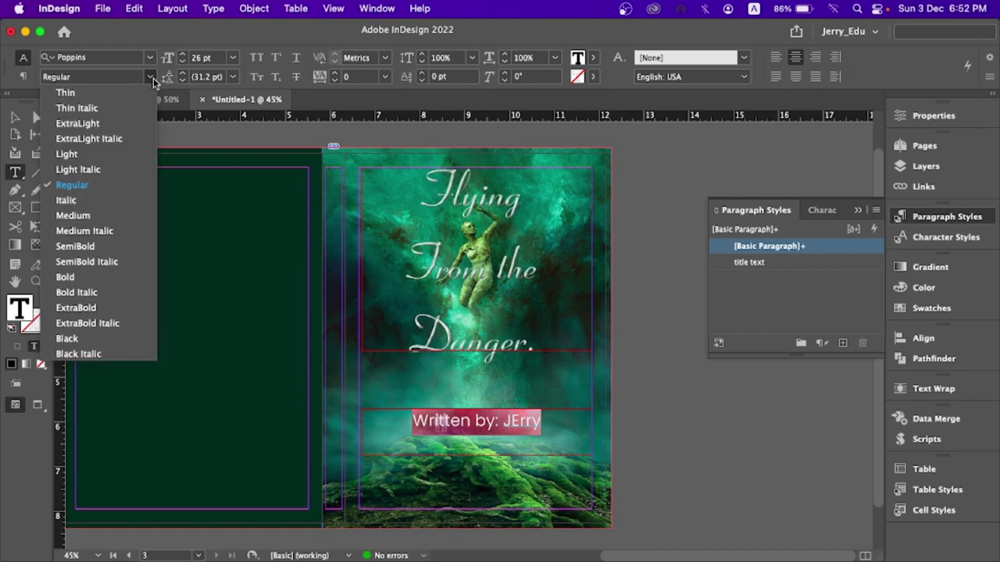
pyautogui.click(112, 214)
pyautogui.click(582, 452)
pyautogui.press('Left')
pyautogui.press('Left')
pyautogui.press('Left')
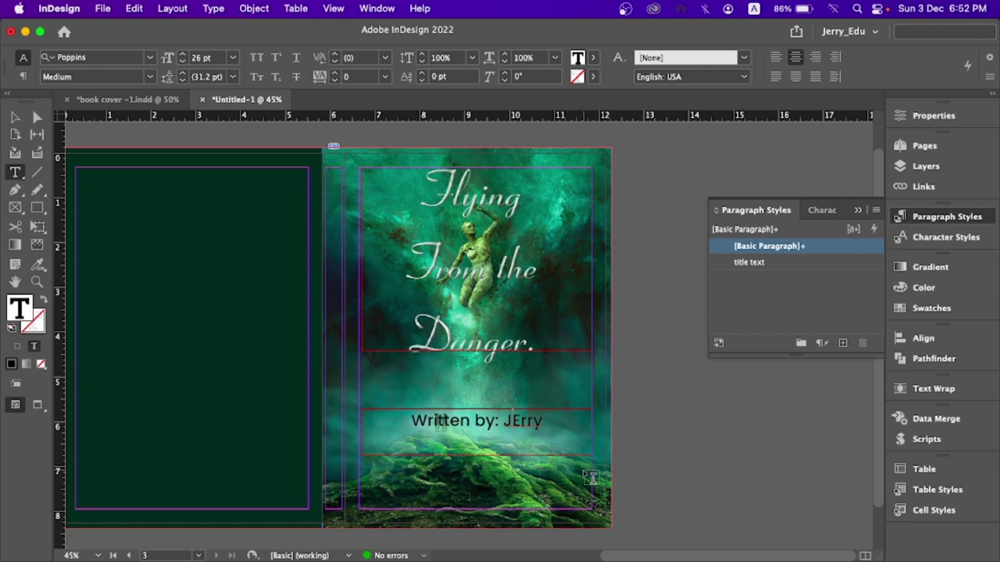
pyautogui.press('BackSpace')
pyautogui.write('e')
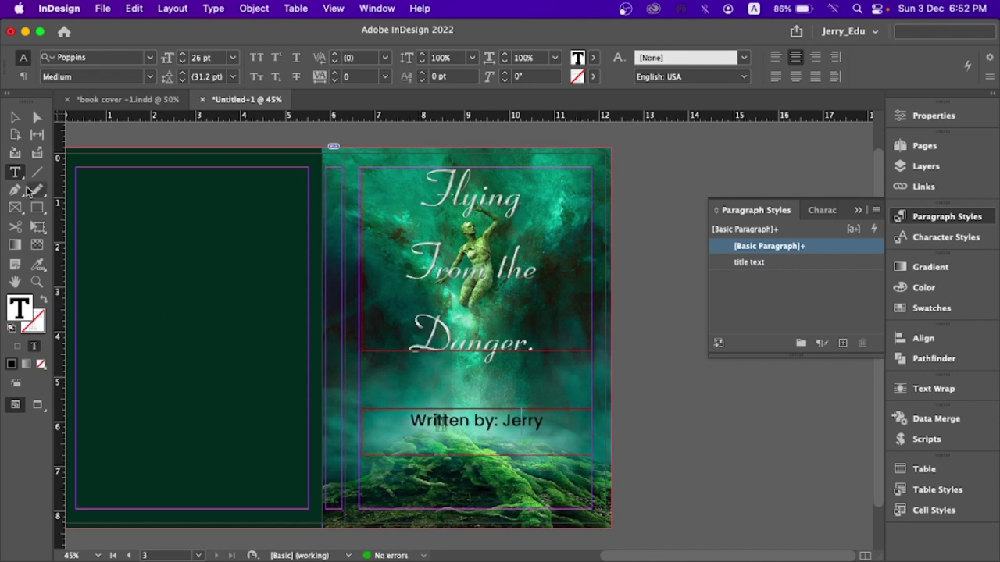
# Step: Fit the author line's frame height to its text and move the frame down to the front cover's lower margin
pyautogui.press('Escape')
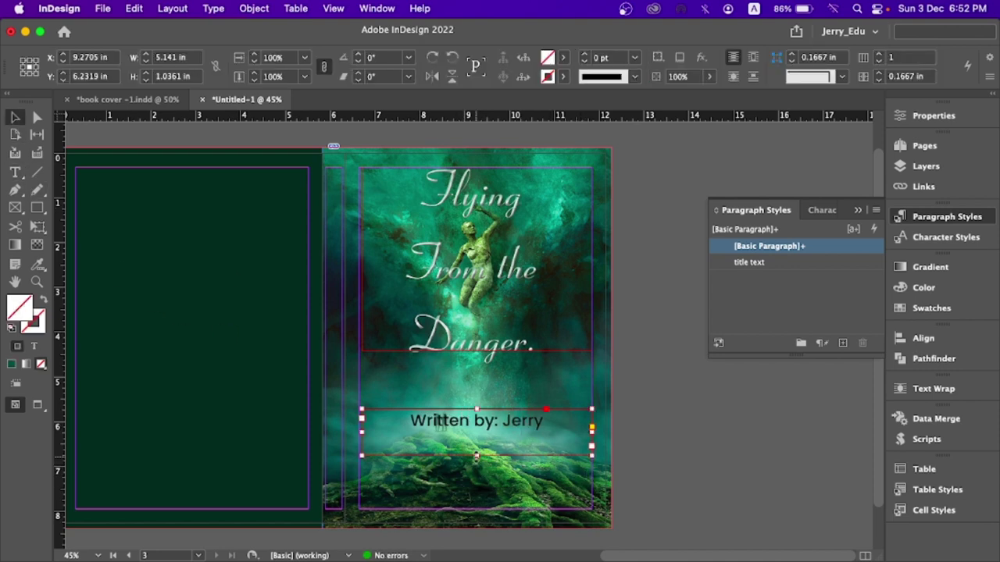
pyautogui.doubleClick(477, 456)
pyautogui.moveTo(494, 425); pyautogui.dragTo(492, 500)
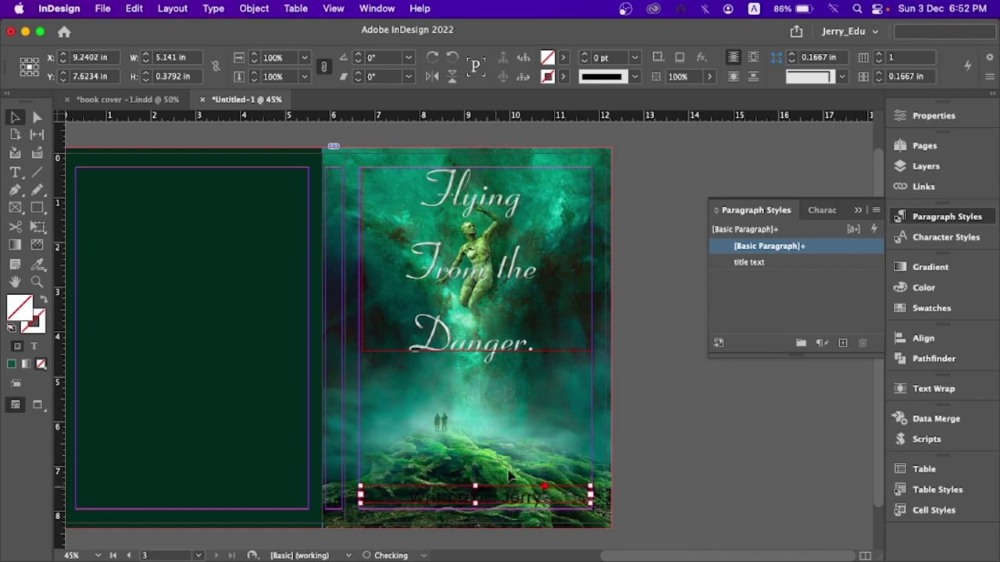
# Step: Change the whole author line's text fill to the white [Paper] swatch and deselect it
pyautogui.doubleClick(498, 497)
pyautogui.press('super+a')
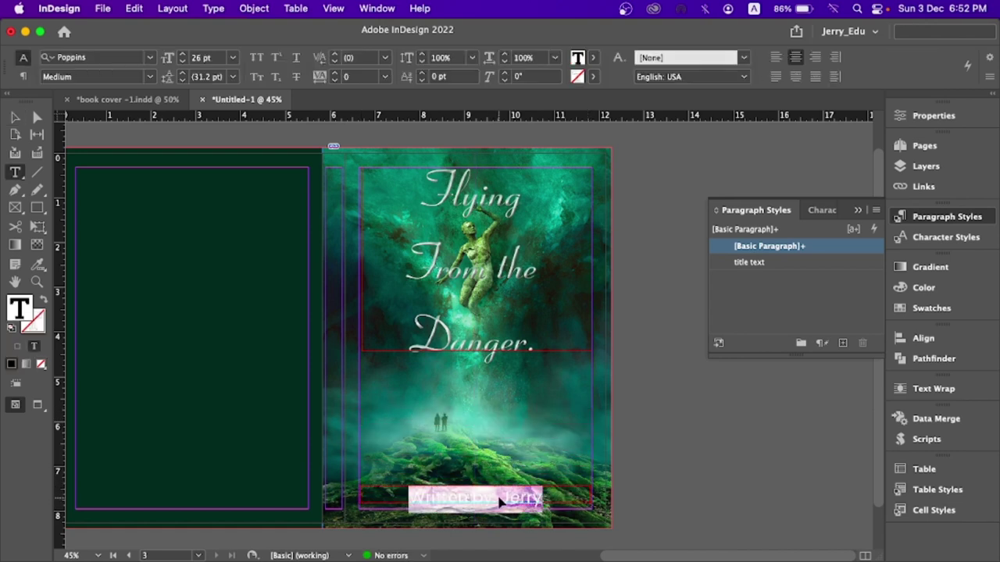
pyautogui.click(594, 59)
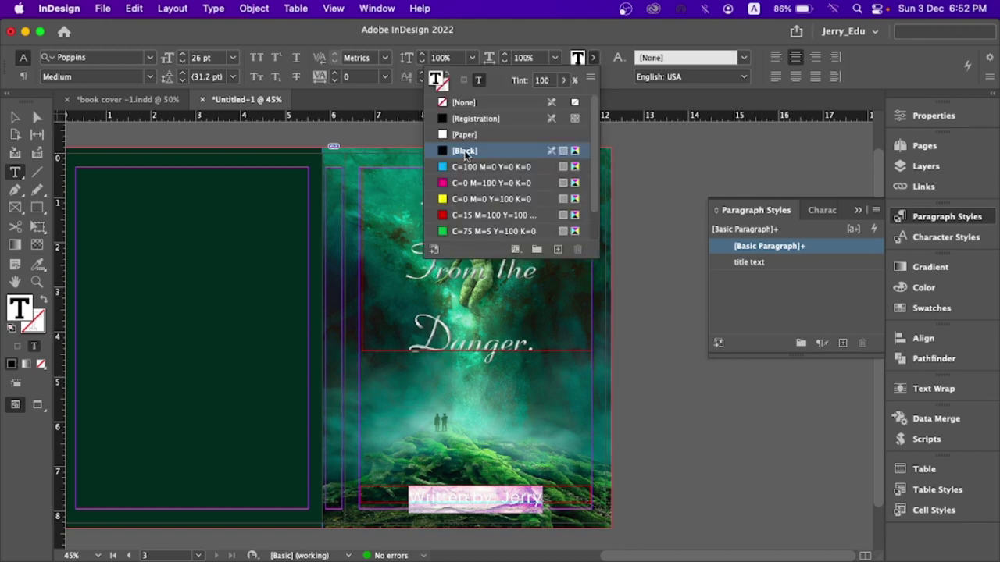
pyautogui.click(467, 134)
pyautogui.click(592, 58)
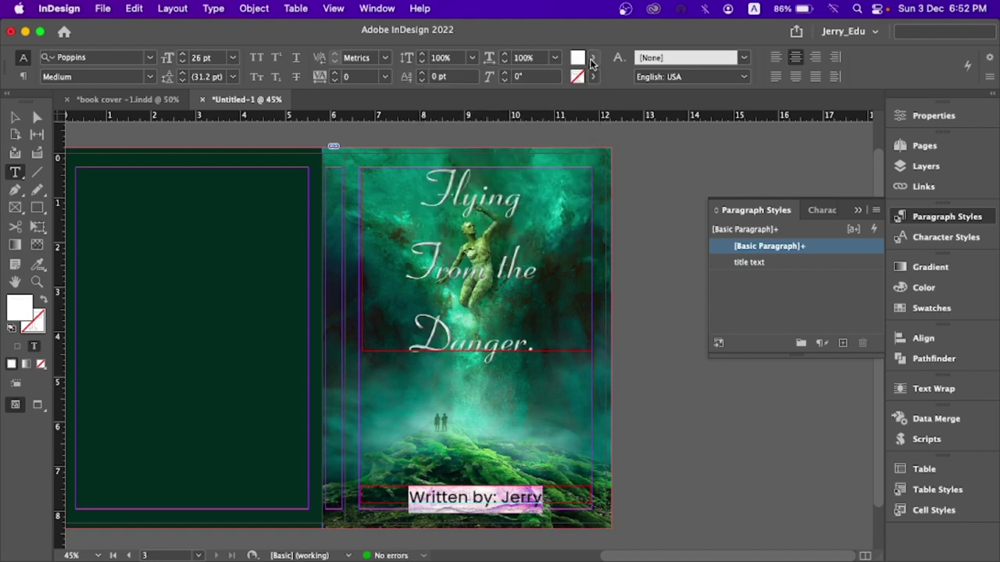
pyautogui.click(593, 58)
pyautogui.click(591, 80)
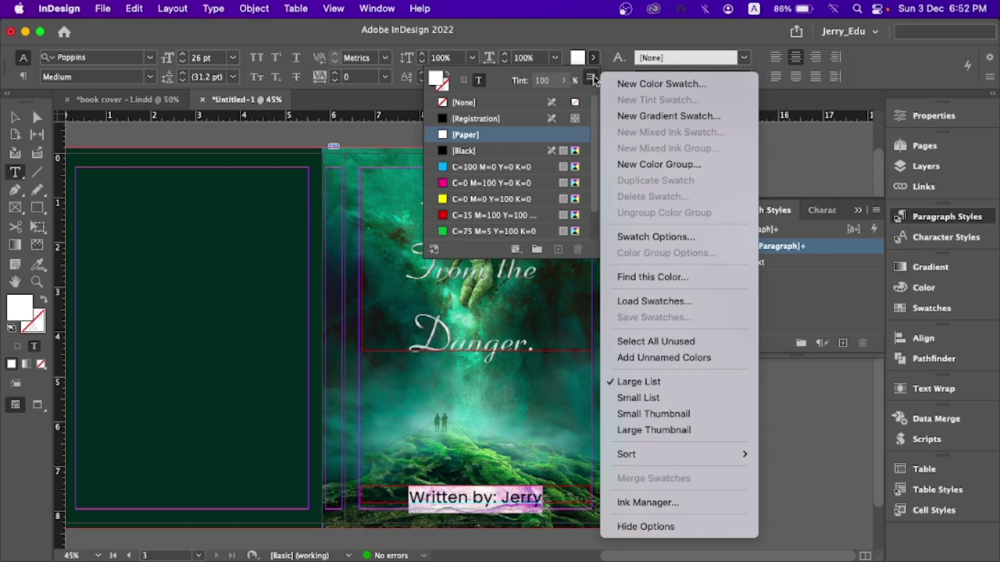
pyautogui.press('Escape')
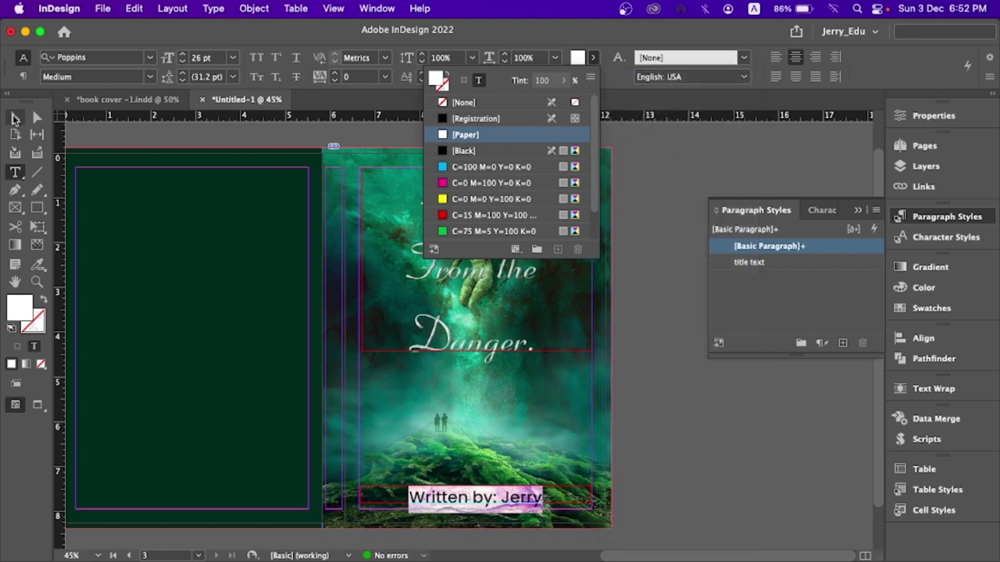
pyautogui.press('Escape')
pyautogui.click(677, 447)
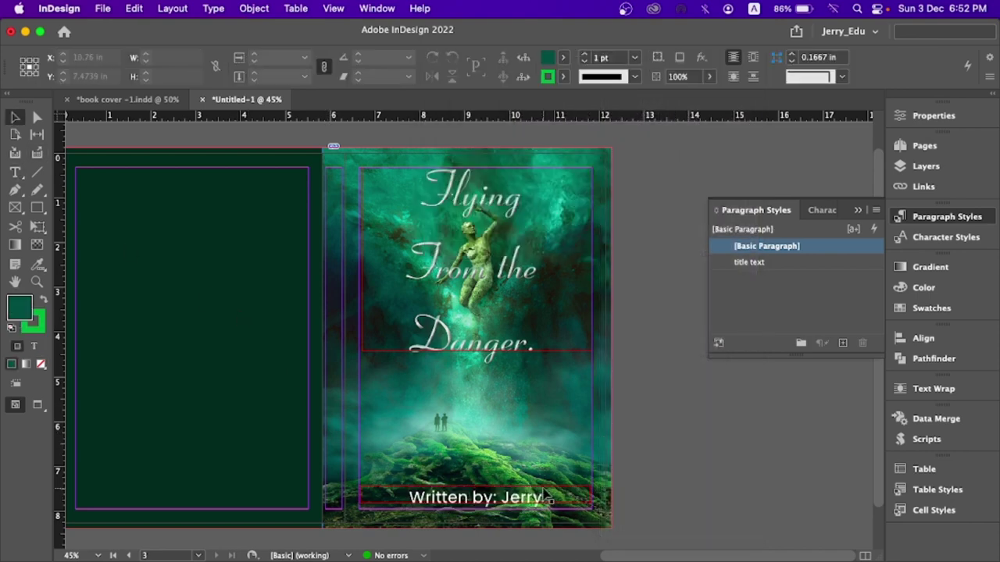
# Step: Select the title frame, show its Effects settings and place them clear of the title
pyautogui.click(556, 261)
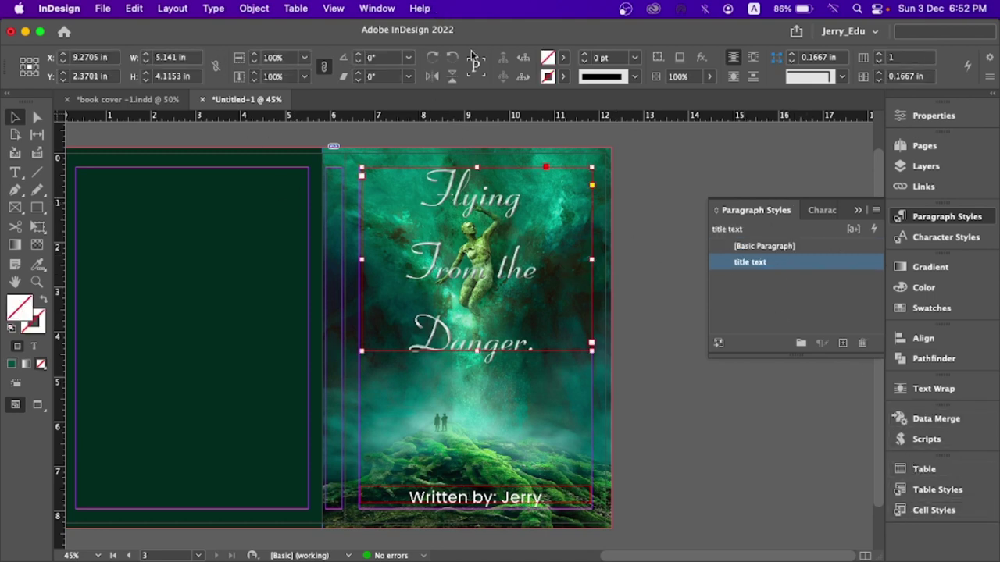
pyautogui.click(361, 9)
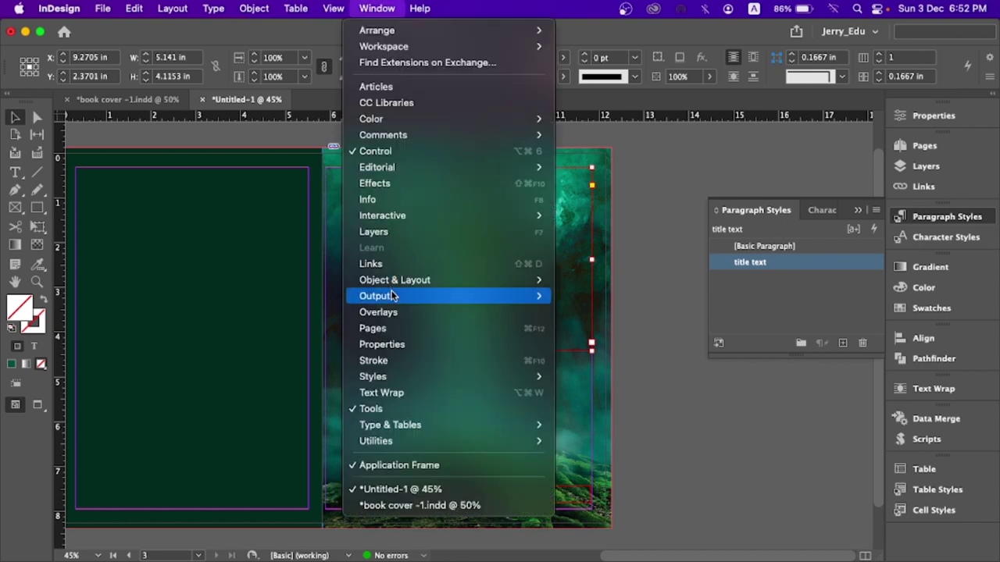
pyautogui.moveTo(404, 296)
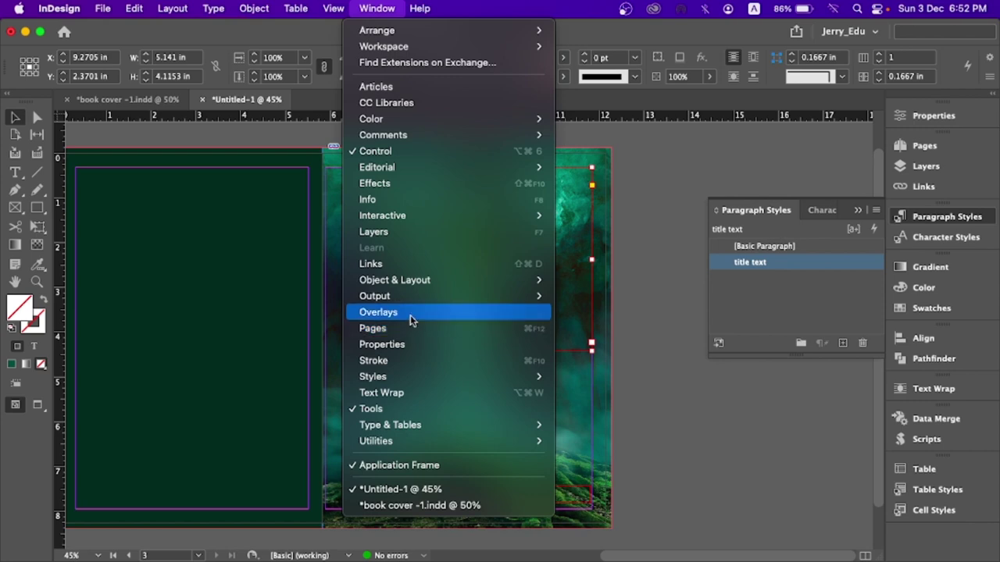
pyautogui.click(409, 183)
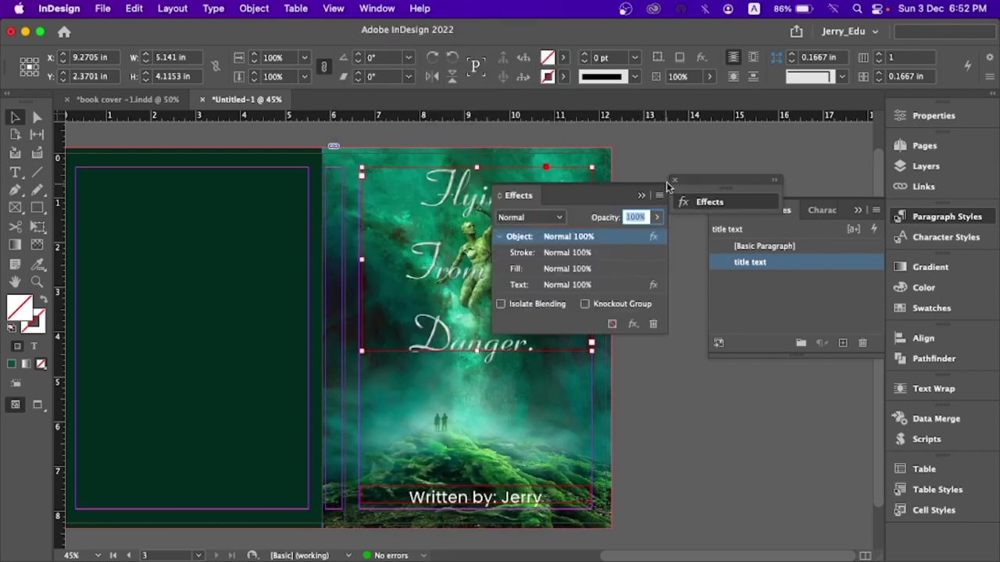
pyautogui.moveTo(628, 203); pyautogui.dragTo(694, 174)
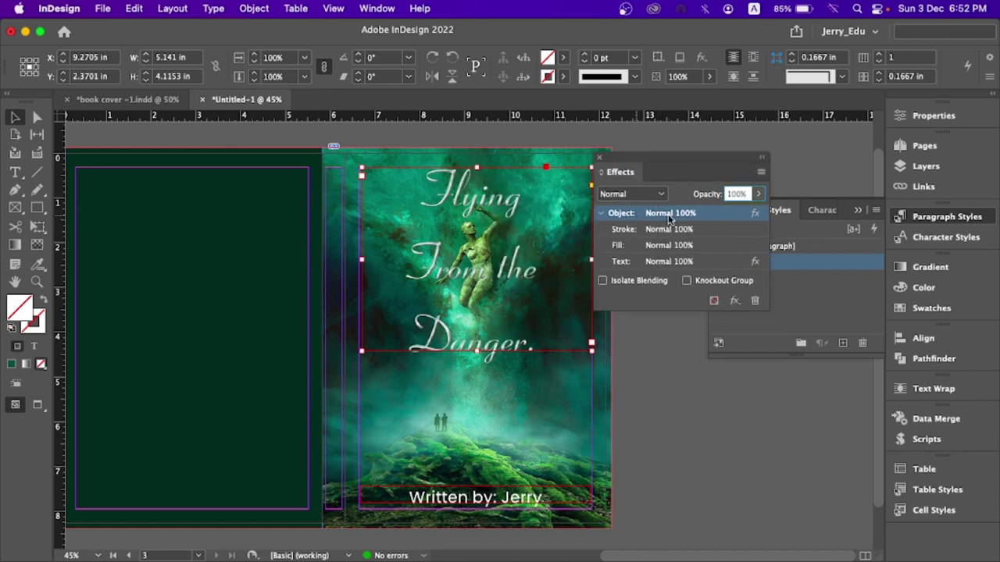
# Step: Try the Multiply, Hard Light, Darken and Hue blending modes on the title frame
pyautogui.click(632, 193)
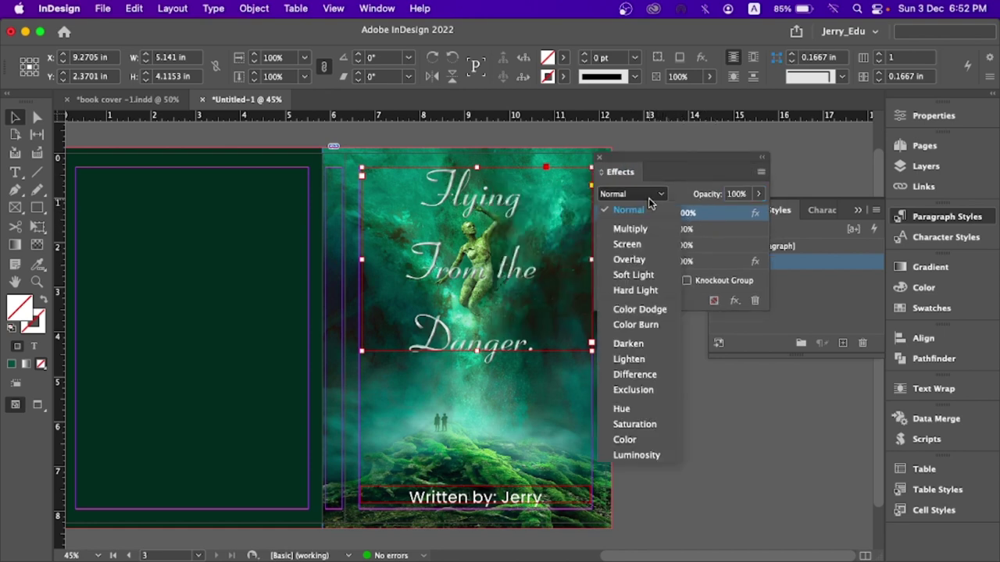
pyautogui.click(642, 227)
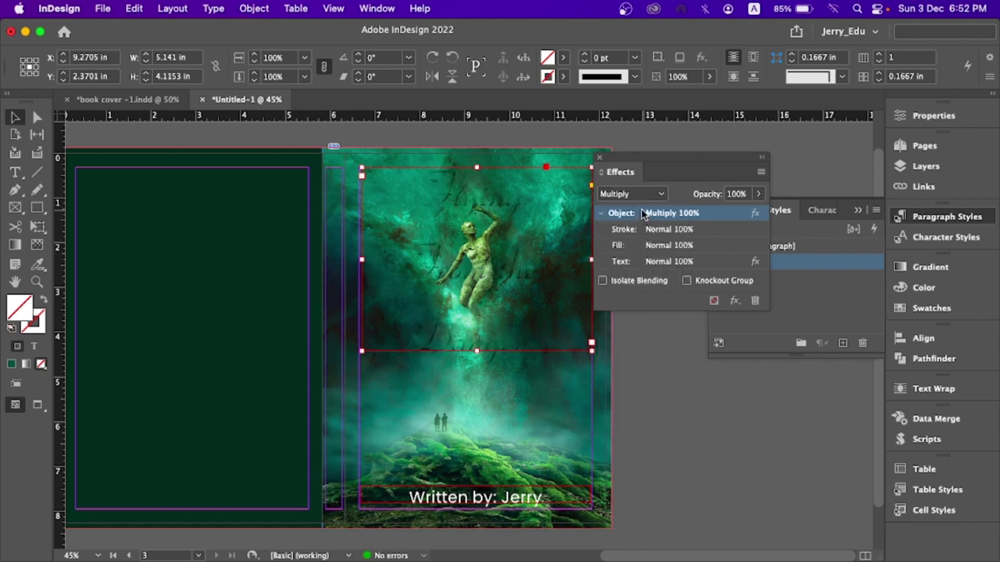
pyautogui.click(642, 195)
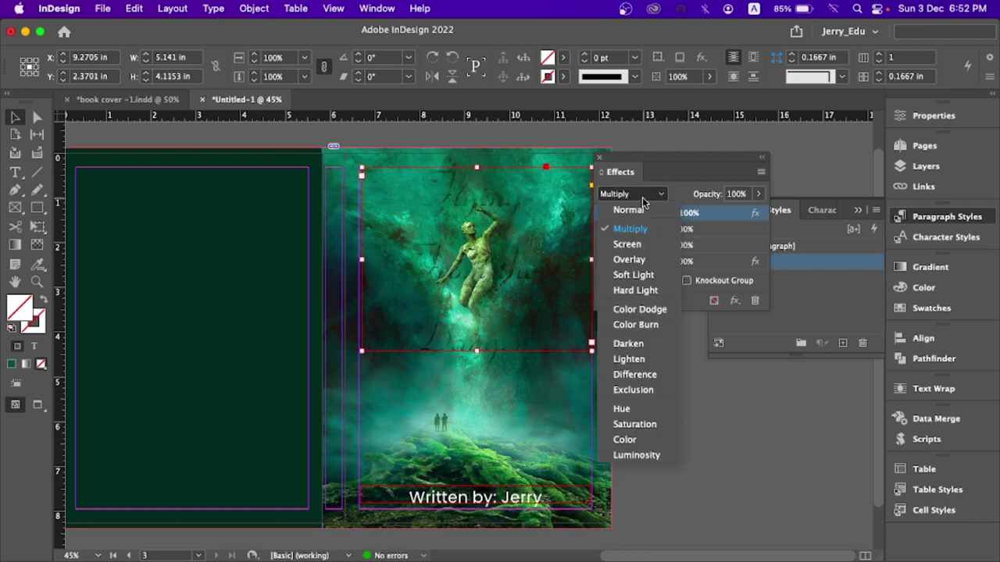
pyautogui.click(621, 292)
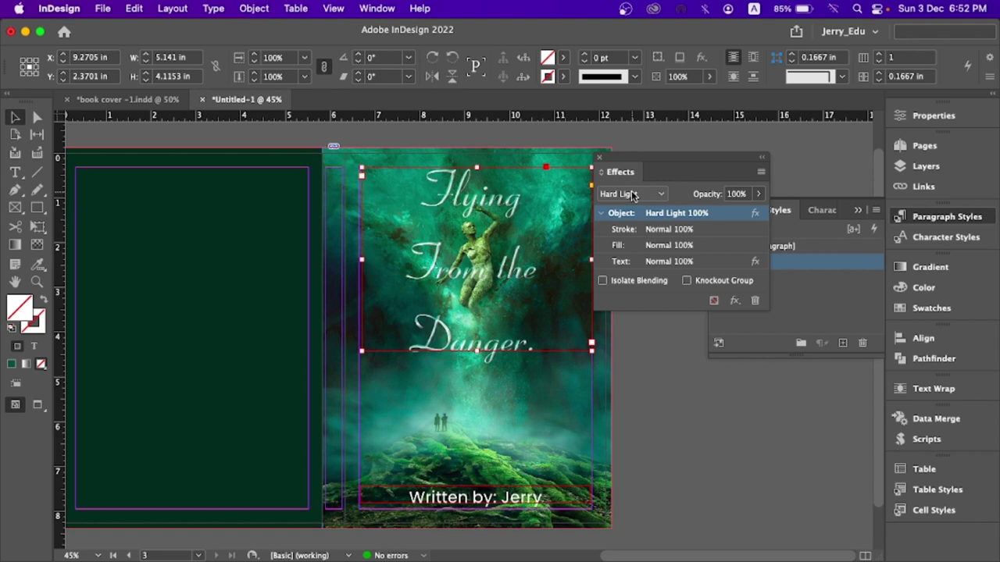
pyautogui.click(632, 196)
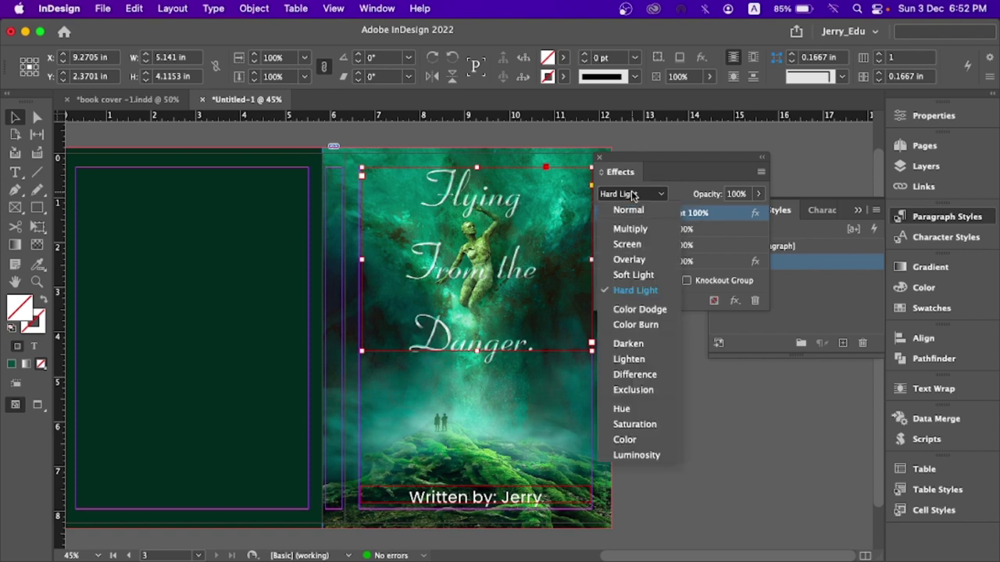
pyautogui.click(627, 344)
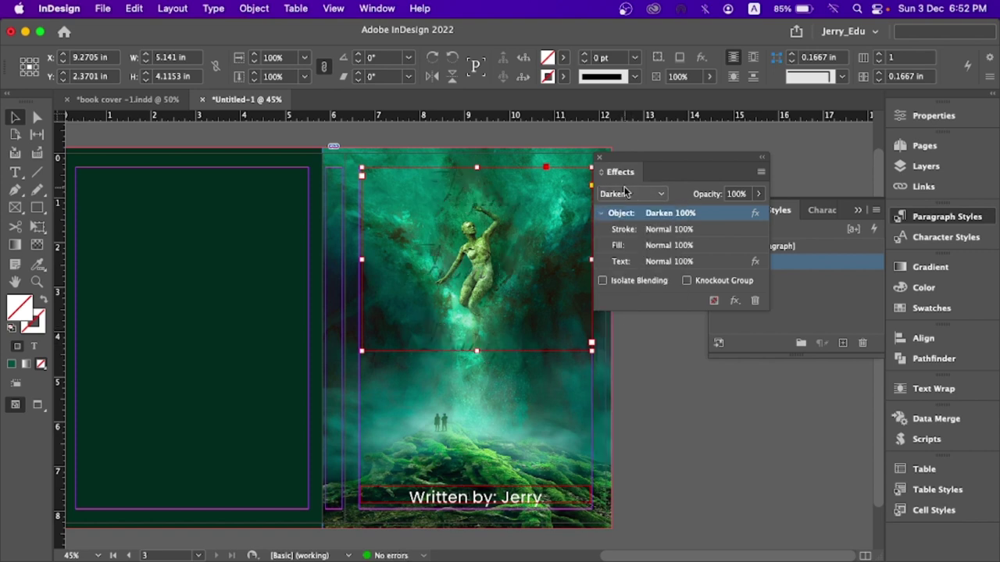
pyautogui.click(629, 193)
pyautogui.click(614, 408)
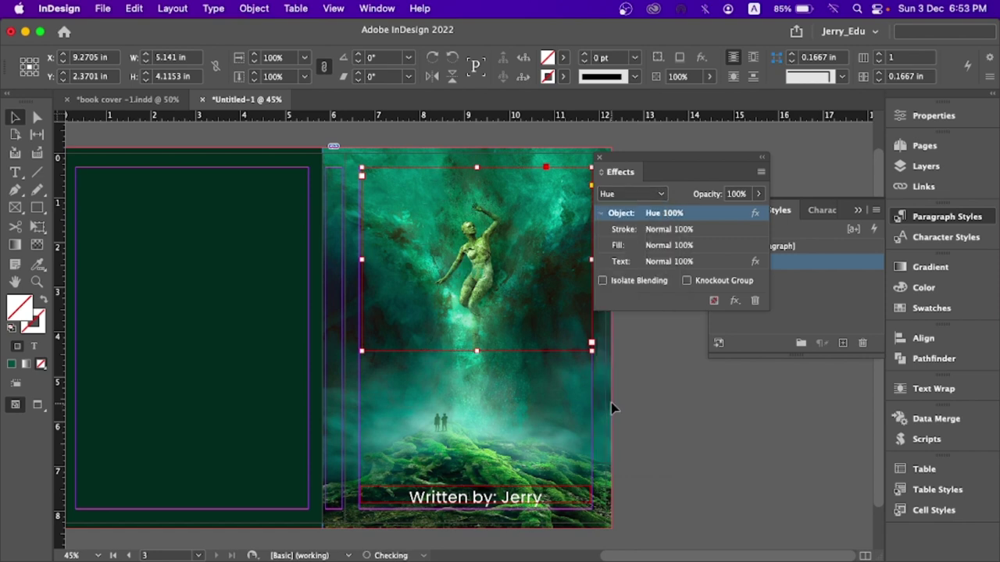
pyautogui.click(644, 195)
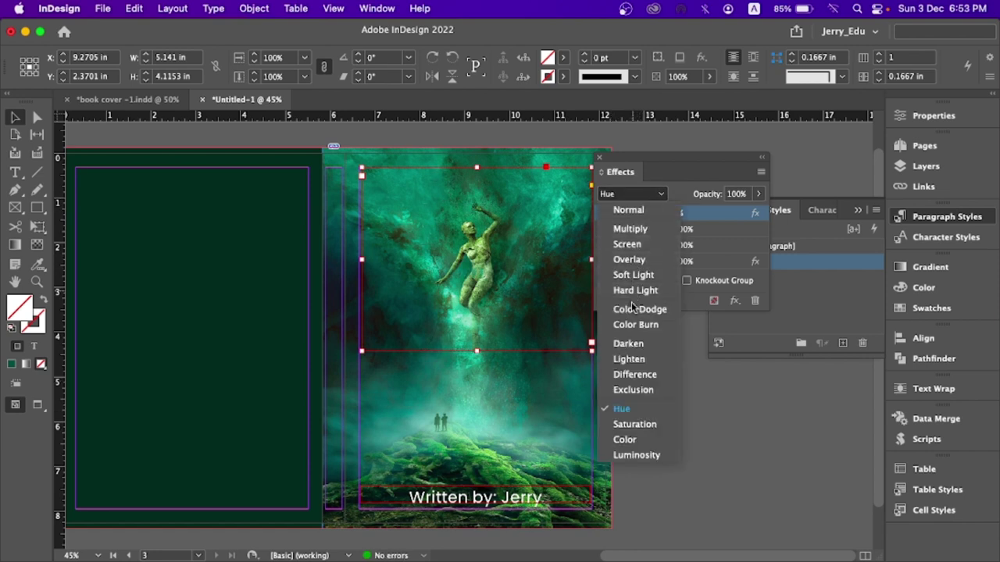
pyautogui.click(629, 342)
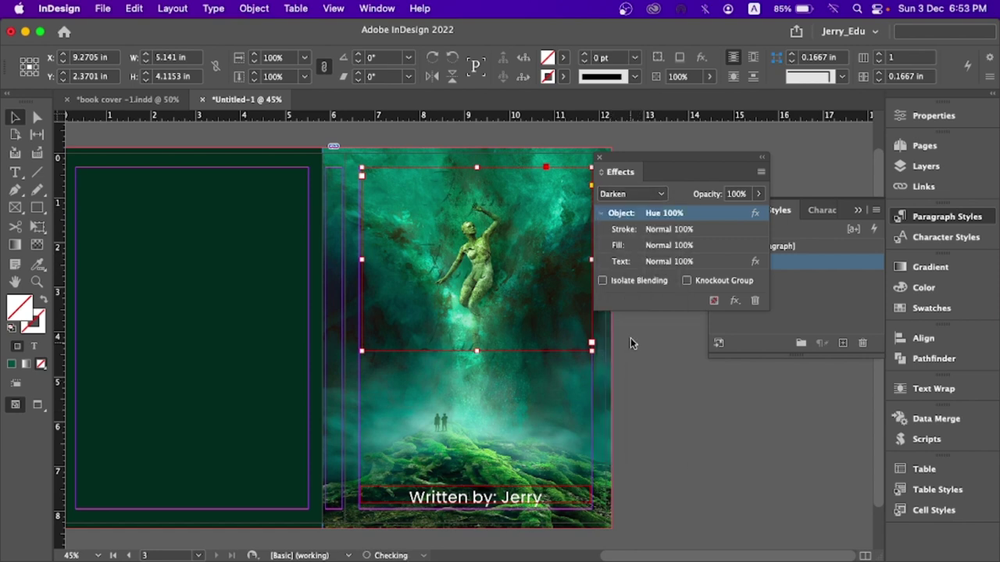
# Step: Set the title frame's object blending mode to Lighten
pyautogui.click(629, 194)
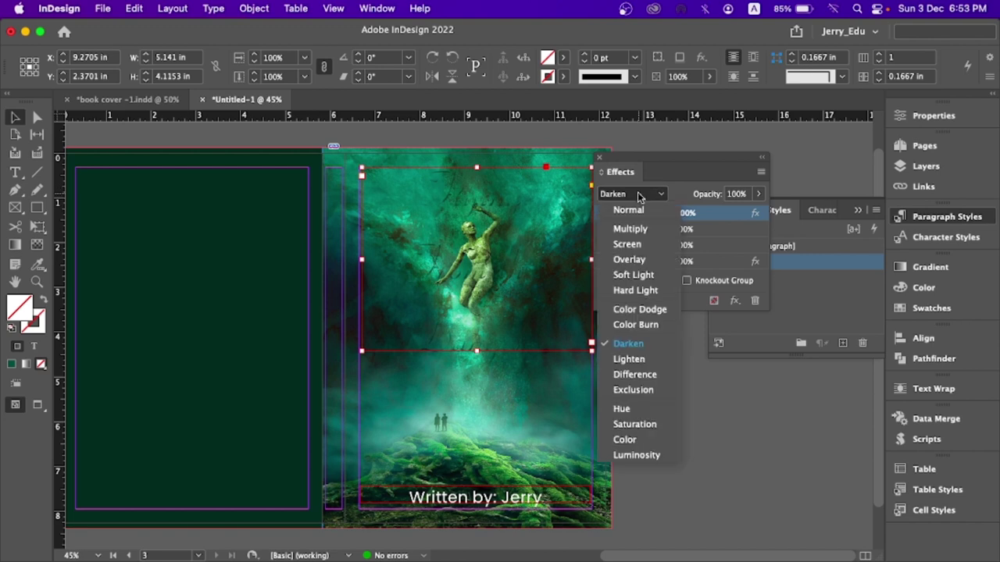
pyautogui.click(628, 359)
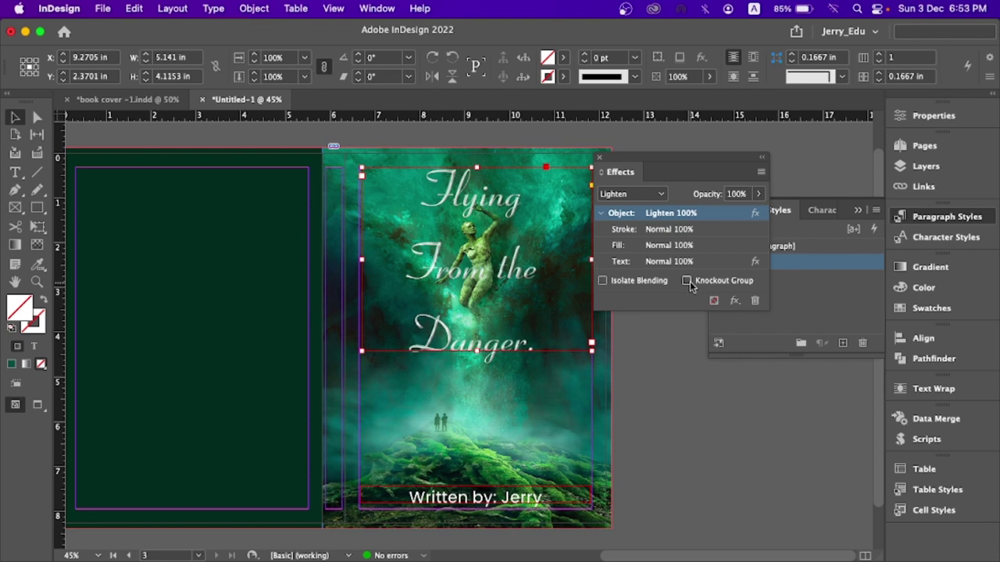
pyautogui.click(609, 284)
# Step: Try the Color blending mode on the author line's frame, and settle on Luminosity
pyautogui.click(517, 498)
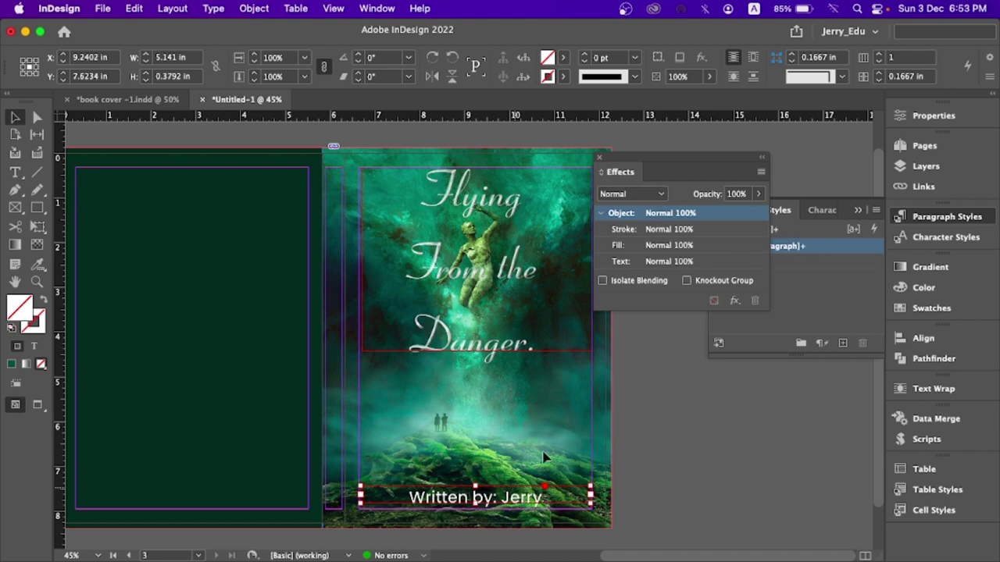
pyautogui.click(643, 195)
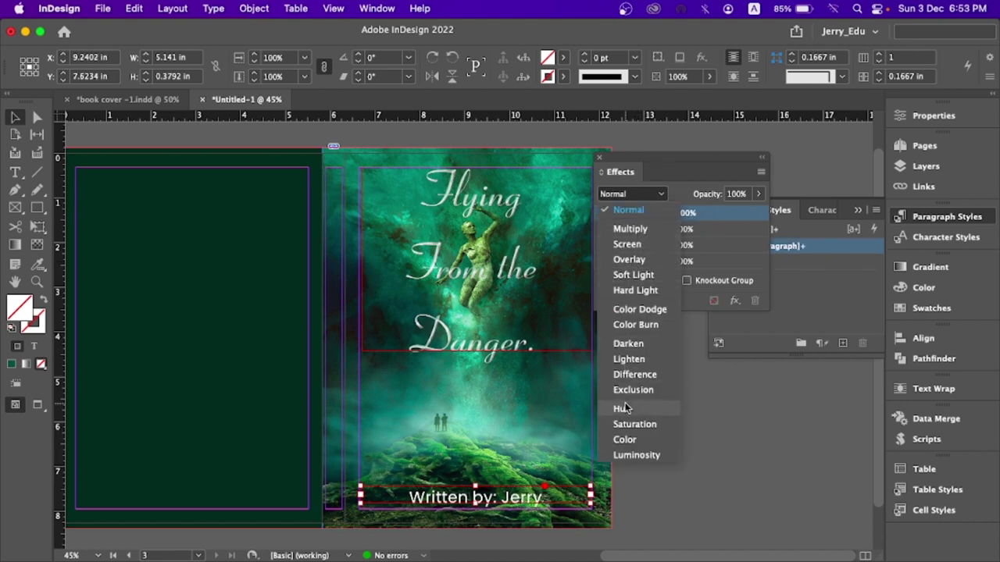
pyautogui.click(621, 441)
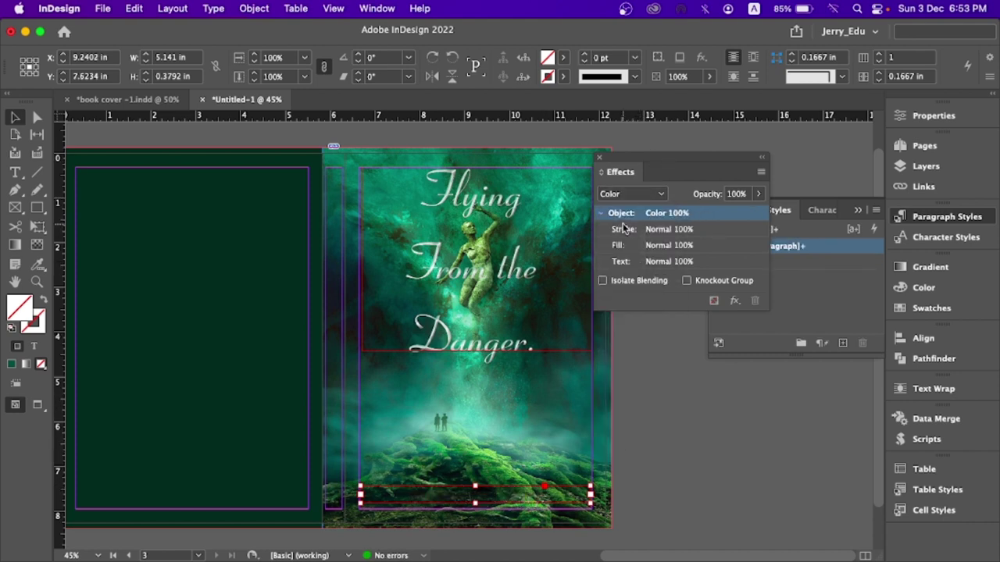
pyautogui.click(633, 194)
pyautogui.click(634, 455)
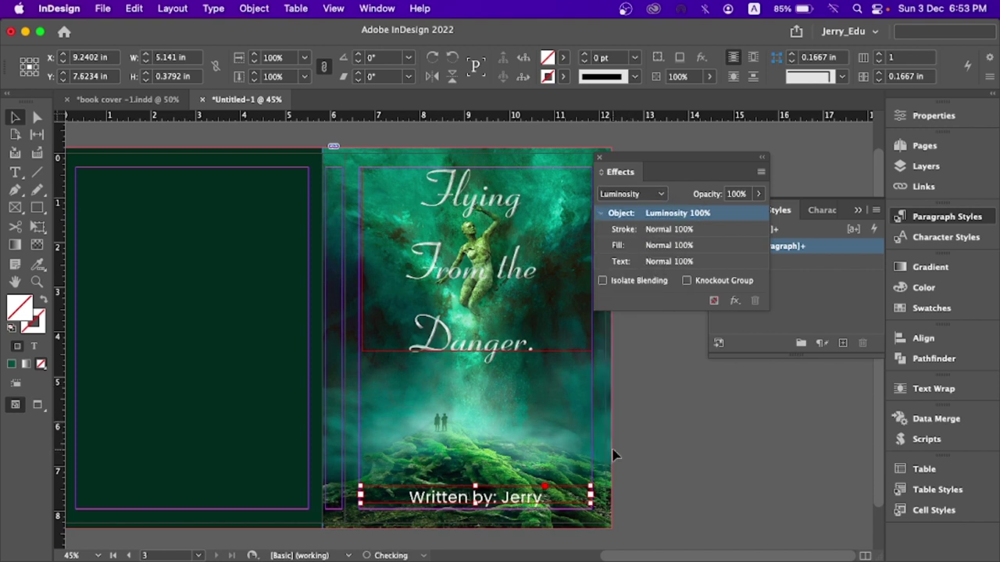
# Step: Apply a Satin effect with its default settings to the author line's frame
pyautogui.click(732, 302)
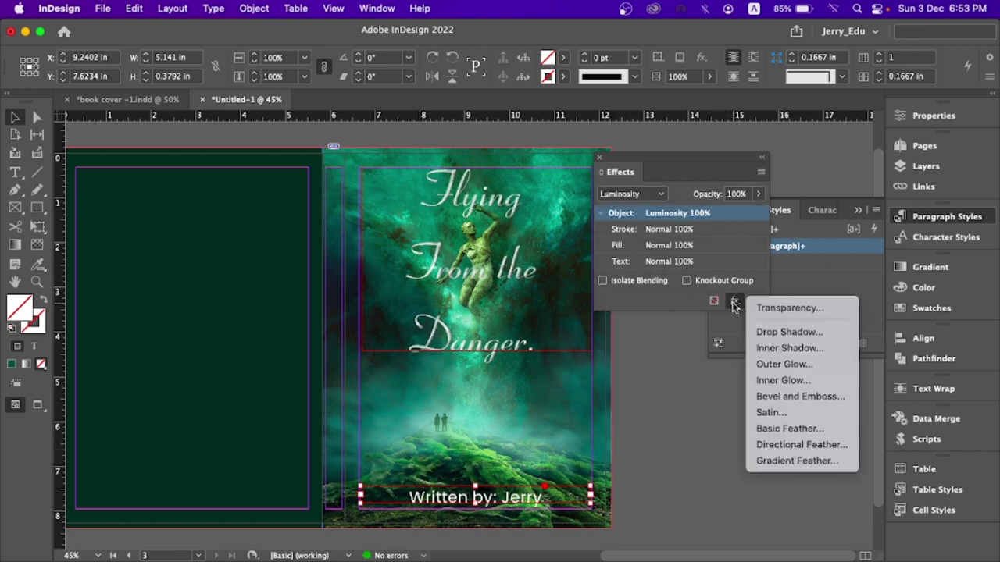
pyautogui.click(789, 309)
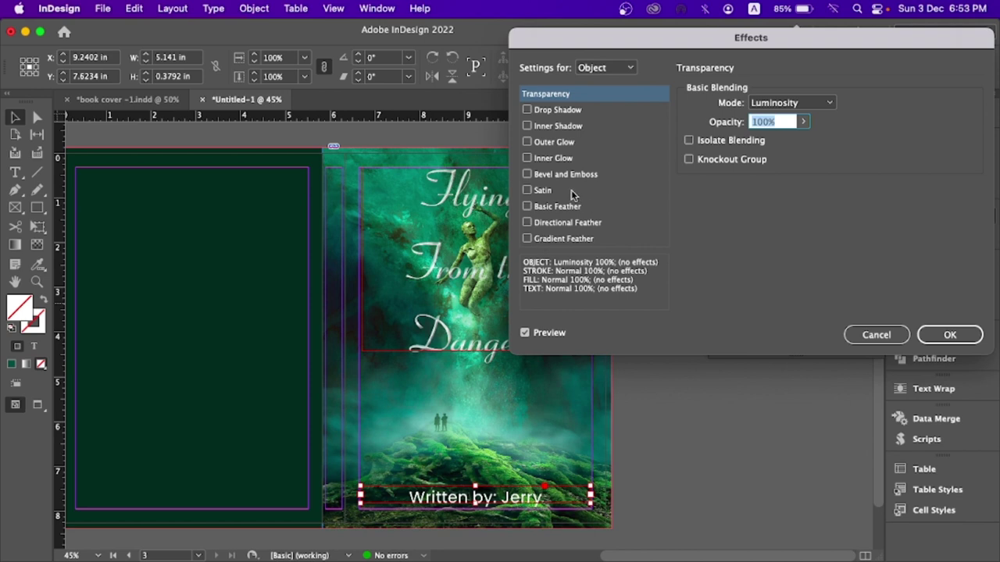
pyautogui.click(539, 191)
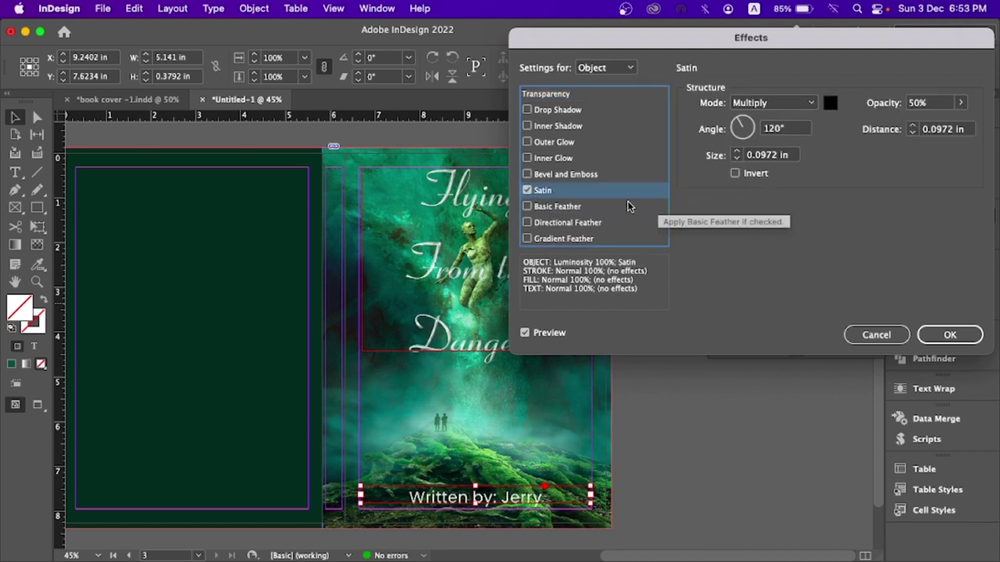
pyautogui.click(946, 334)
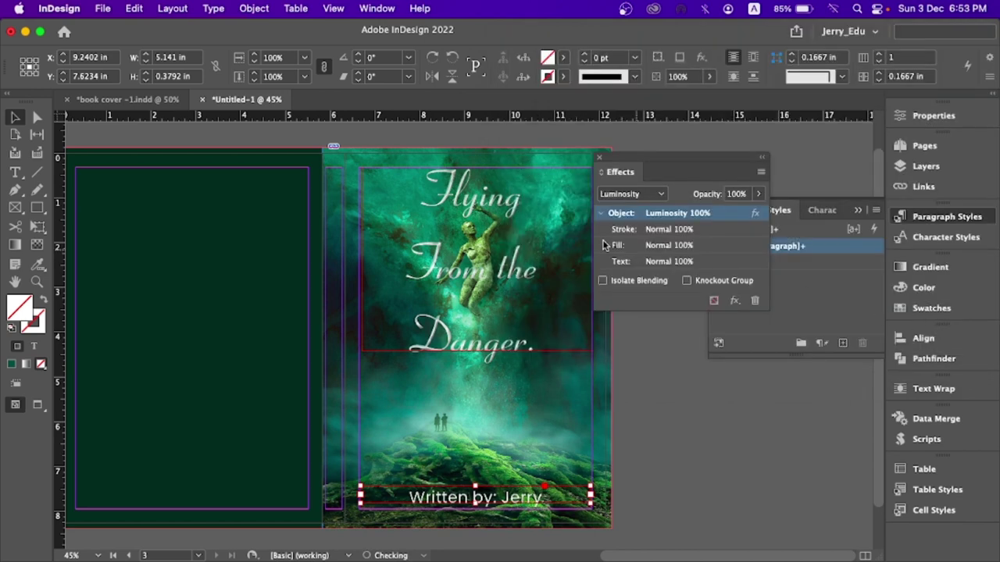
# Step: Close the effects settings, deselect the author line, and preview the cover without guides or frame edges
pyautogui.click(600, 161)
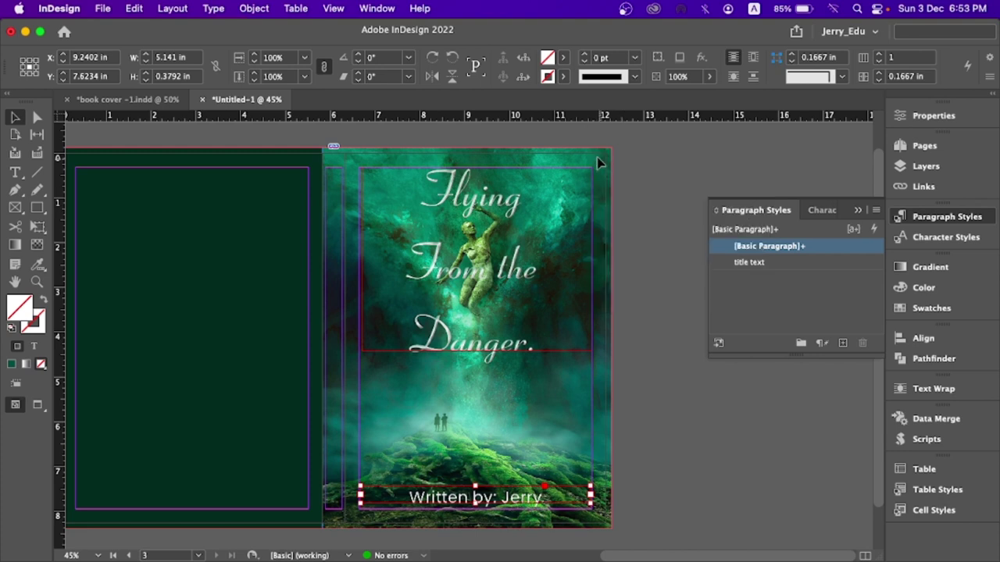
pyautogui.click(667, 277)
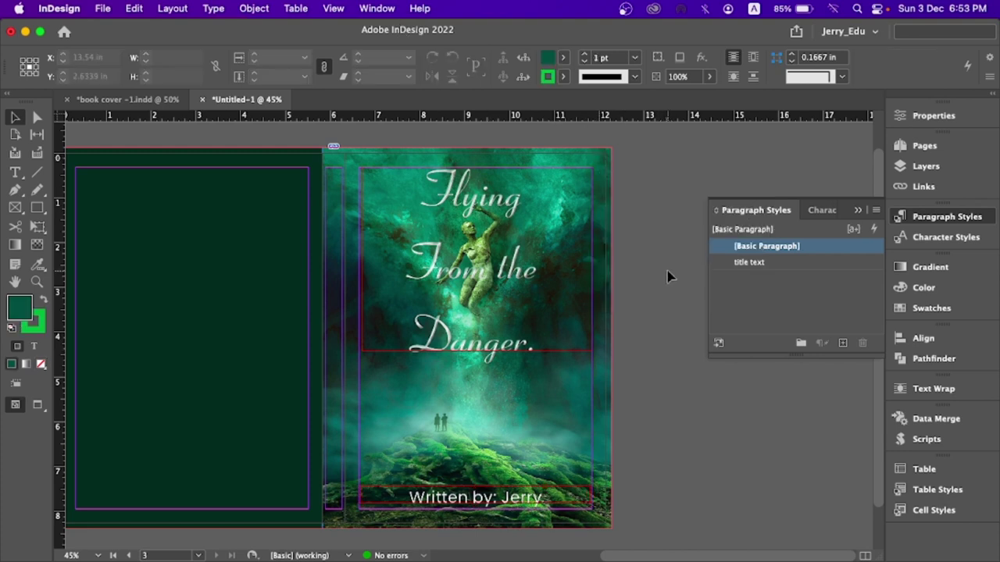
pyautogui.press('w')
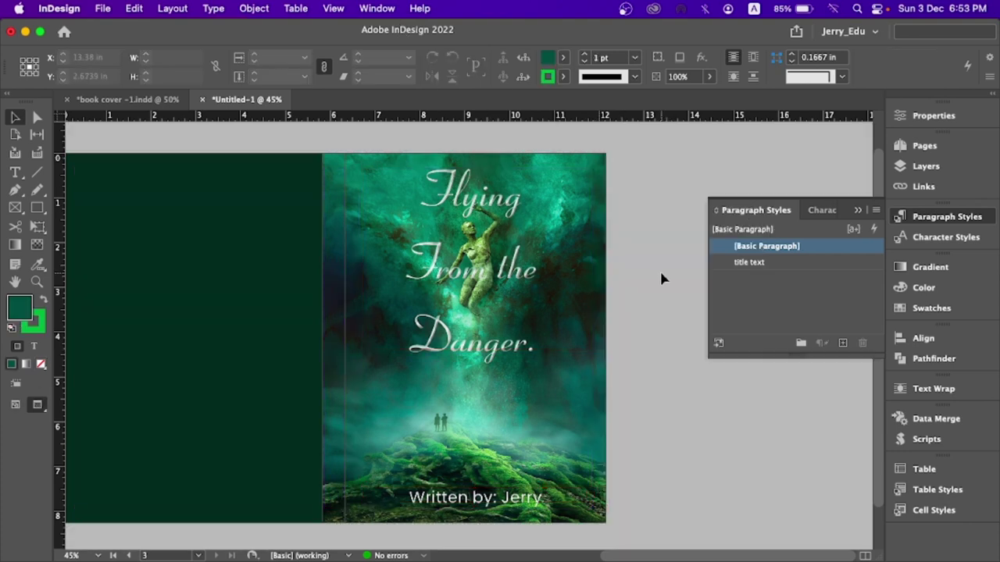
pyautogui.press('w')
# Step: Draw a text frame about 2.6 in high across the upper back cover and set its text size to 22 pt
pyautogui.moveTo(175, 203); pyautogui.dragTo(279, 207)
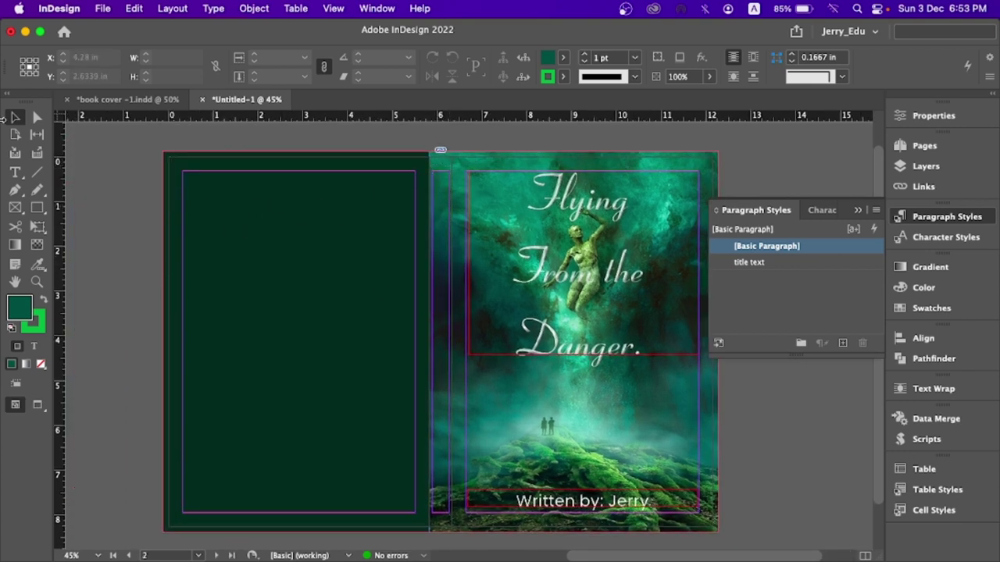
pyautogui.click(16, 172)
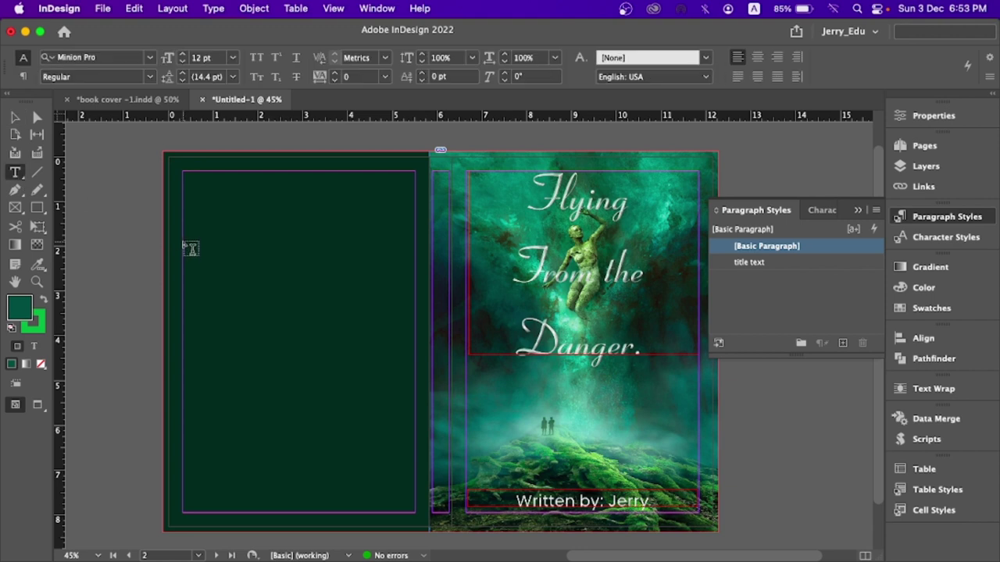
pyautogui.moveTo(186, 220); pyautogui.dragTo(416, 337)
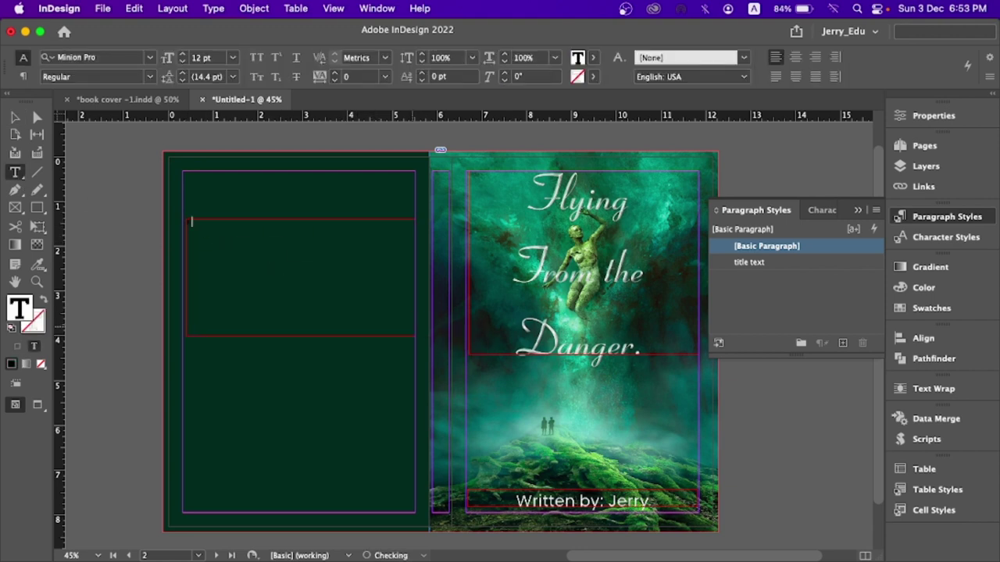
pyautogui.press('super+shift+period')
pyautogui.press('super+shift+period')
pyautogui.press('super+shift+period')
pyautogui.press('super+shift+period')
pyautogui.press('super+shift+period')
pyautogui.press('super+shift+period')
pyautogui.press('super+shift+period')
pyautogui.press('super+shift+period')
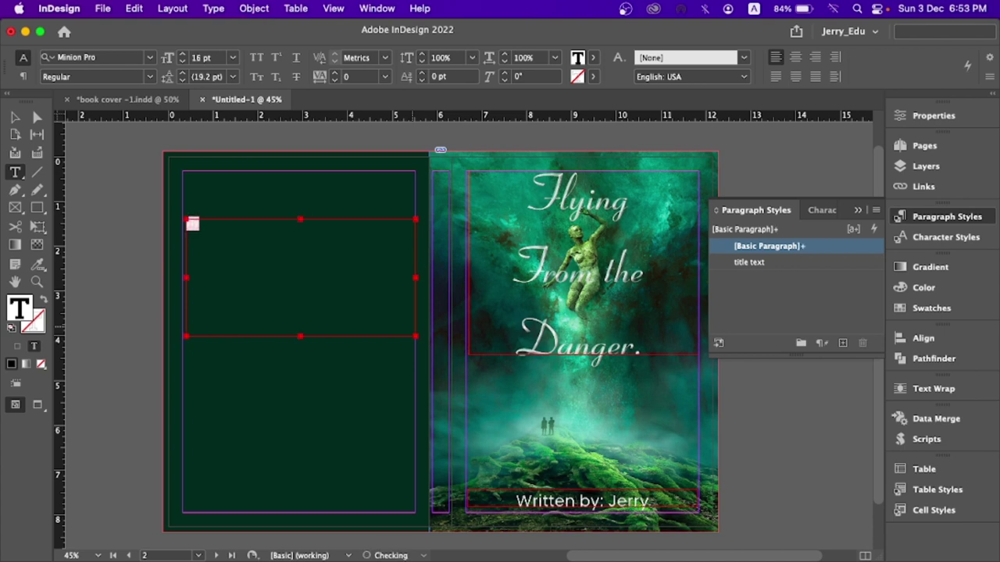
# Step: Enter "Flying from the danger. By:" followed by the author's name in the new frame
pyautogui.press('super+shift+a')
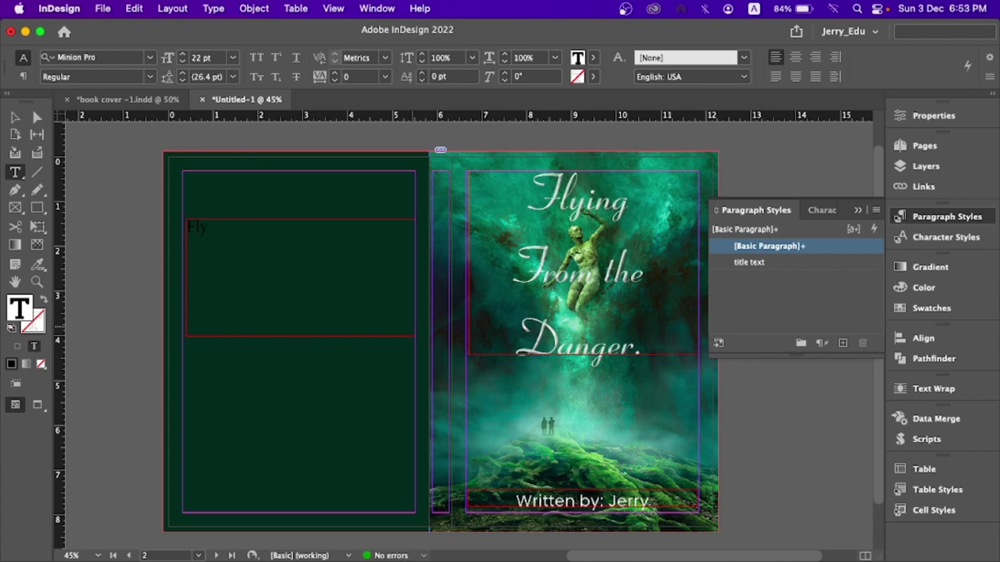
pyautogui.write('ing from the danger.')
pyautogui.write('By: Jerry')
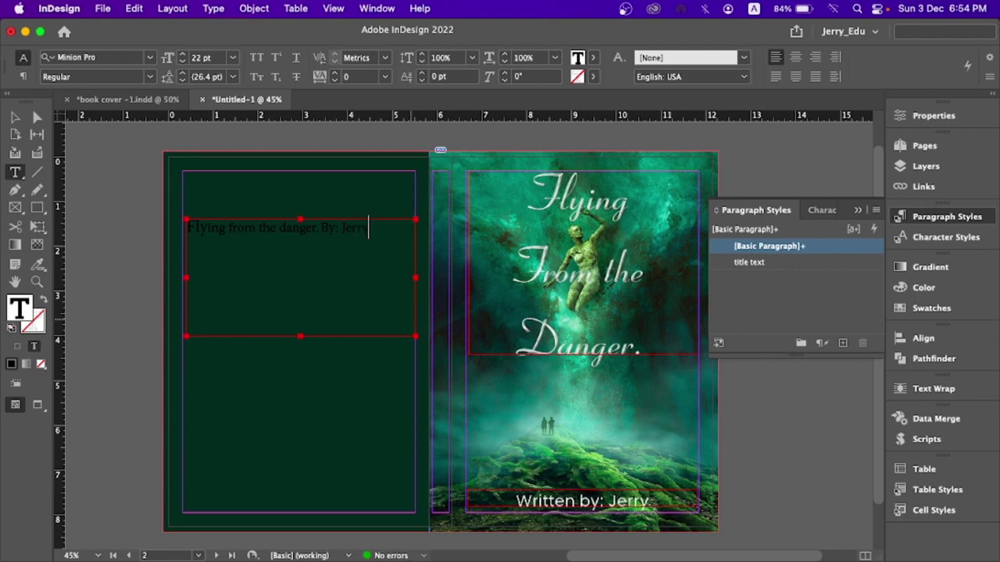
# Step: Enlarge the whole title-and-author line in the back cover frame to 36 pt
pyautogui.press('super+a')
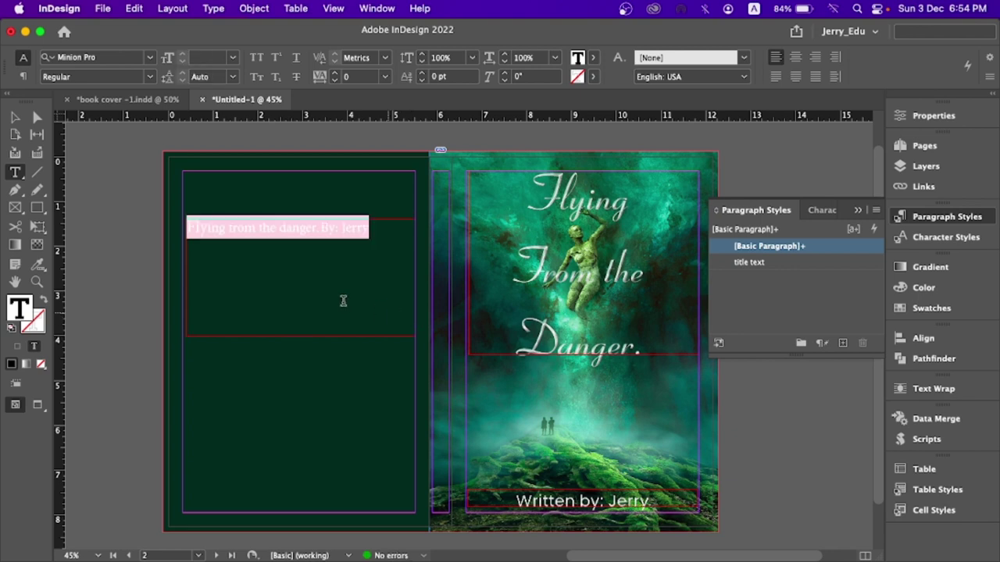
pyautogui.click(17, 175)
pyautogui.click(288, 228)
pyautogui.moveTo(377, 228); pyautogui.dragTo(188, 228)
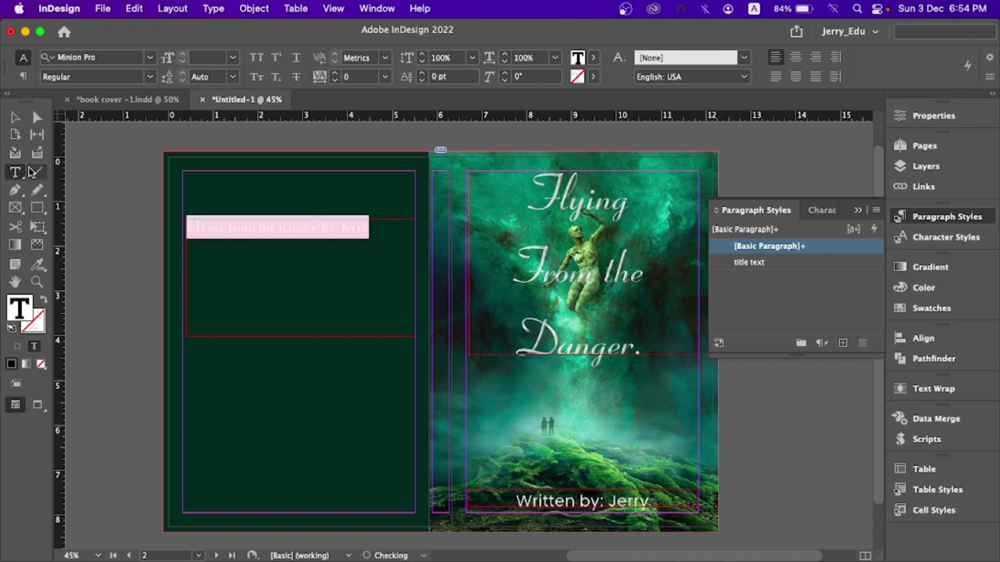
pyautogui.press('super+shift+period')
pyautogui.press('super+shift+period')
pyautogui.press('super+shift+period')
pyautogui.press('super+shift+period')
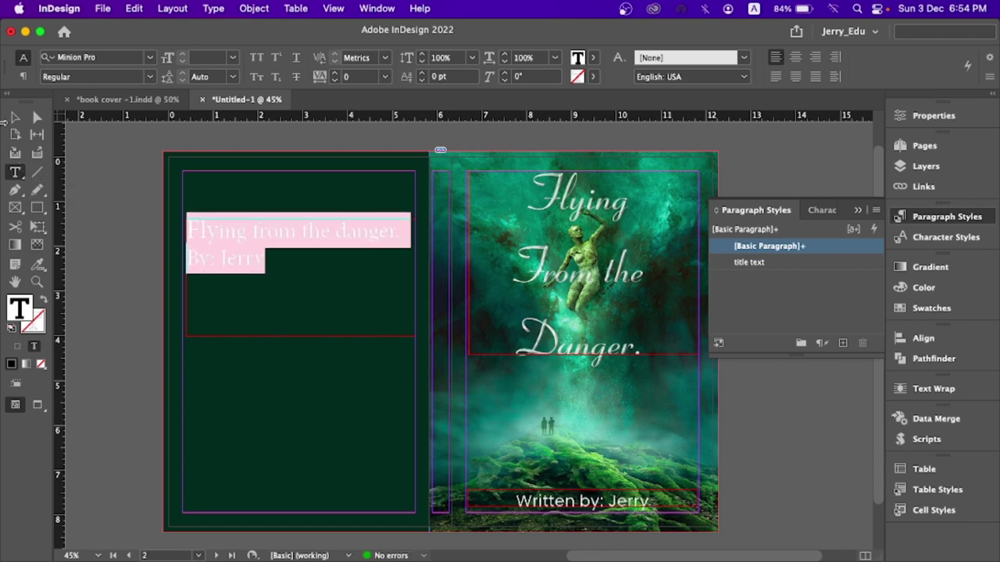
# Step: Widen the text frame to 7.52 in so the line fits on one row, and rotate it to -90°
pyautogui.press('Escape')
pyautogui.moveTo(414, 277); pyautogui.dragTo(522, 278)
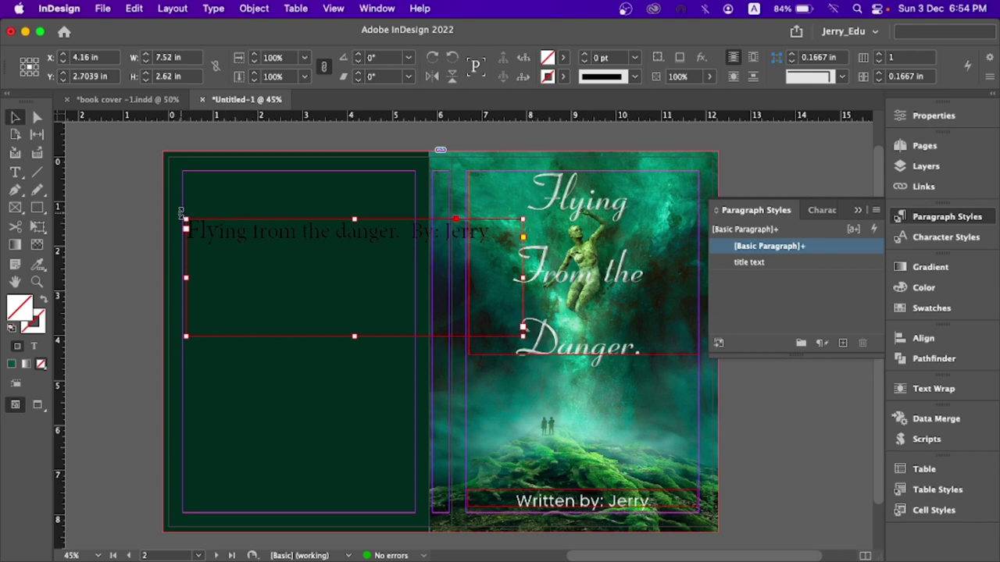
pyautogui.moveTo(182, 211); pyautogui.dragTo(326, 309)
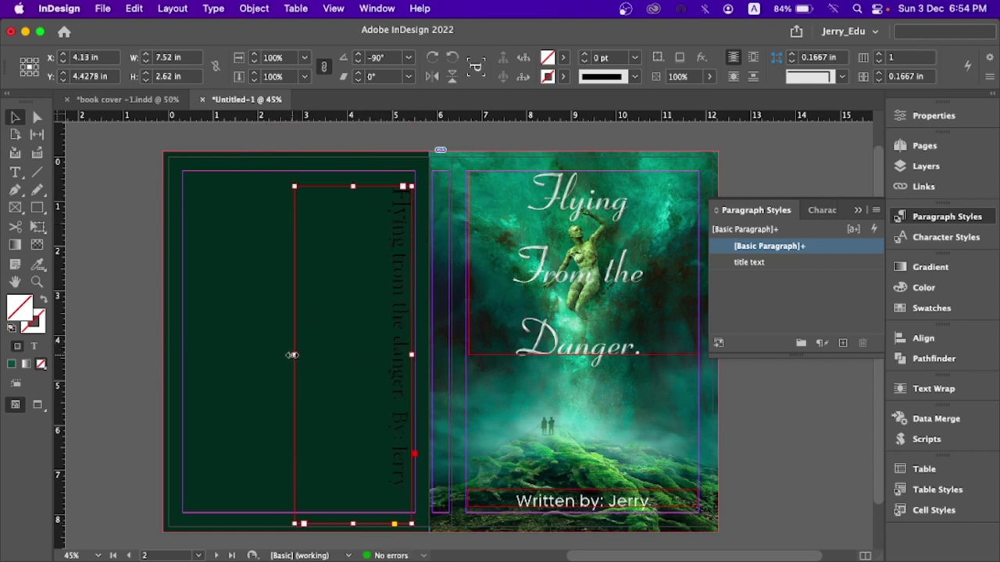
# Step: Narrow the rotated text frame to 1.12 in and move it onto the book's spine
pyautogui.moveTo(294, 354); pyautogui.dragTo(362, 353)
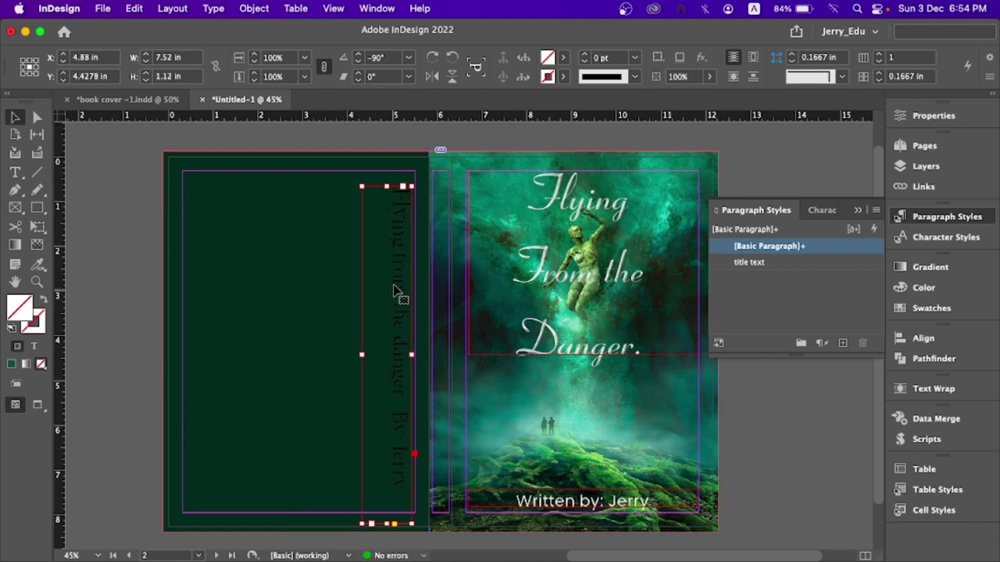
pyautogui.moveTo(396, 290); pyautogui.dragTo(437, 277)
# Step: Reduce all of the spine text to 30 pt so it fits the spine
pyautogui.doubleClick(438, 277)
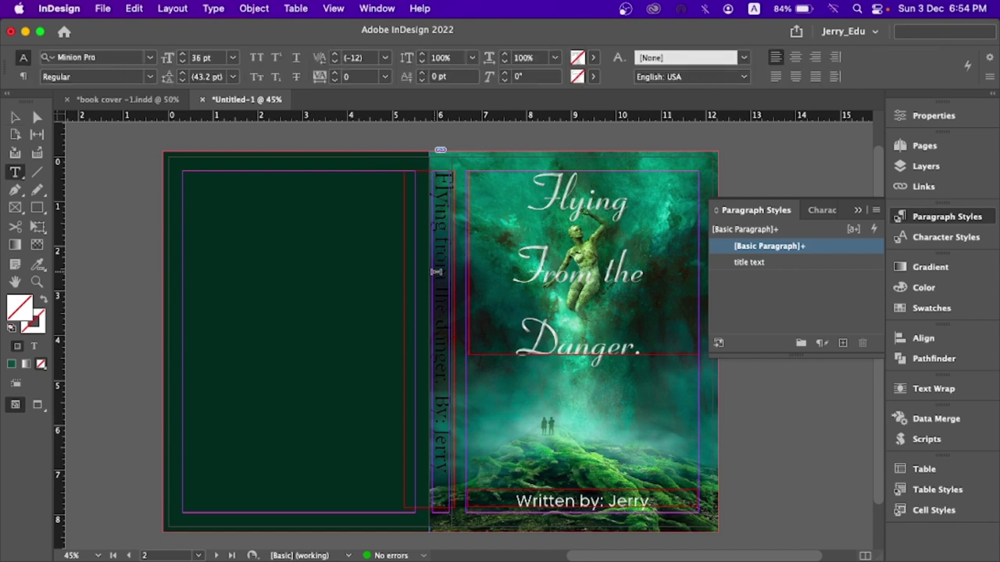
pyautogui.press('super+a')
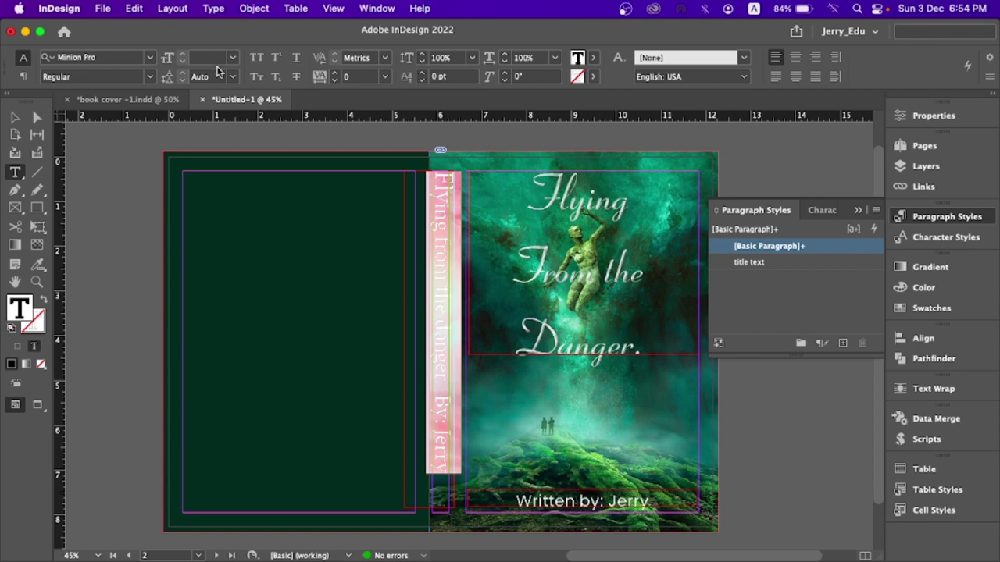
pyautogui.press('super+shift+comma')
pyautogui.press('super+shift+comma')
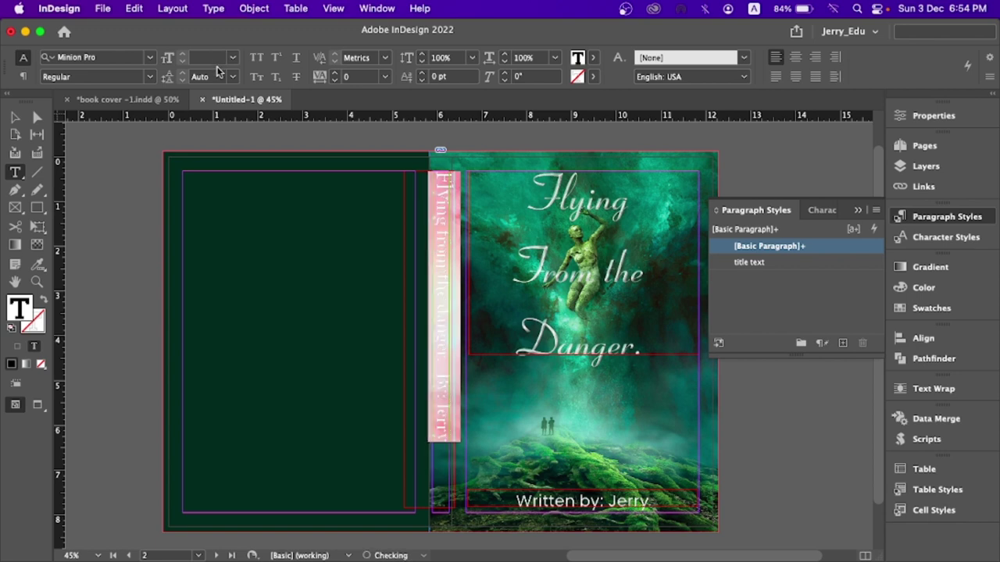
pyautogui.press('super+shift+period')
pyautogui.press('super+shift+comma')
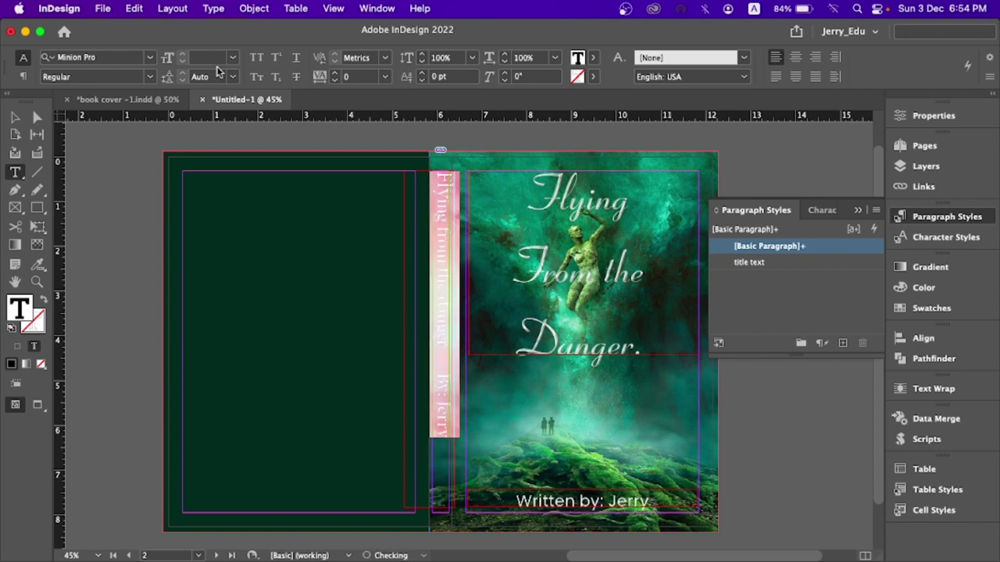
pyautogui.press('super+shift+period')
# Step: Set the fill colour of the whole spine text to [Paper]
pyautogui.click(438, 278)
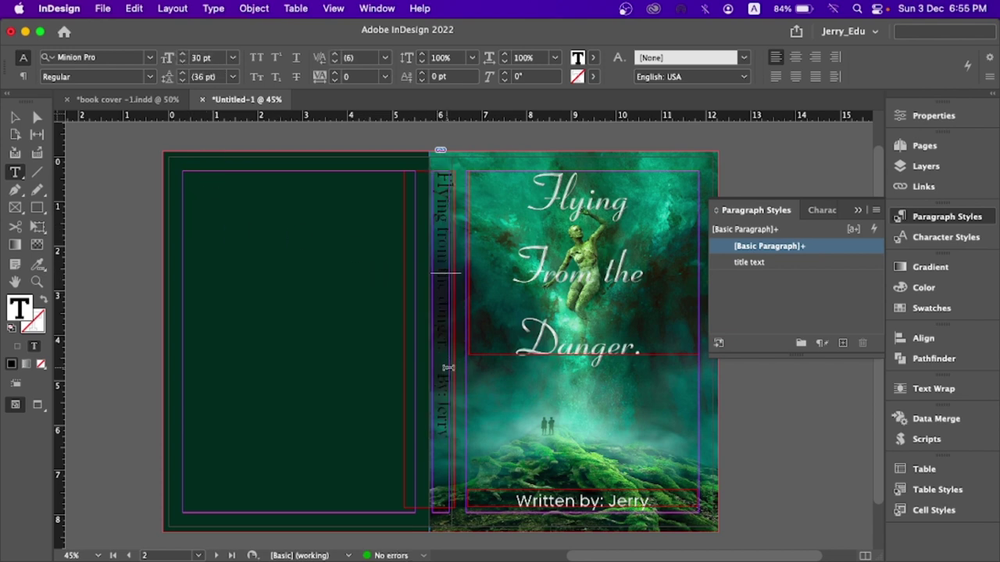
pyautogui.tripleClick(448, 368)
pyautogui.click(594, 59)
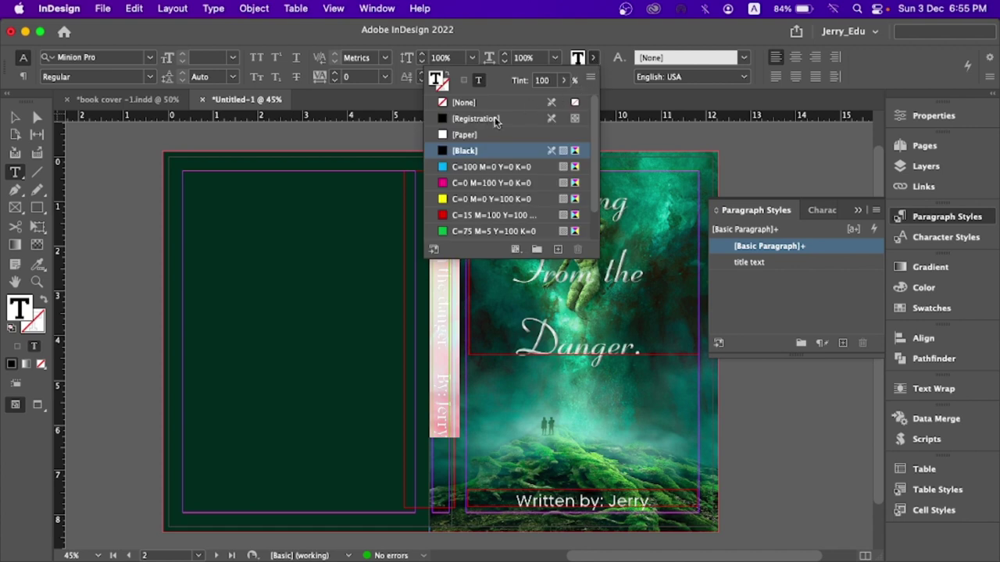
pyautogui.click(460, 135)
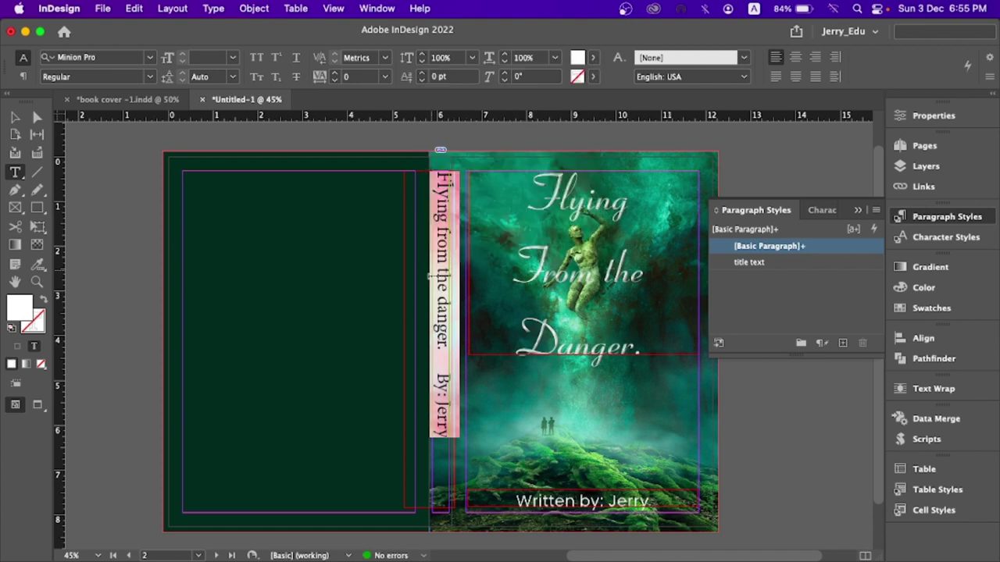
pyautogui.click(431, 277)
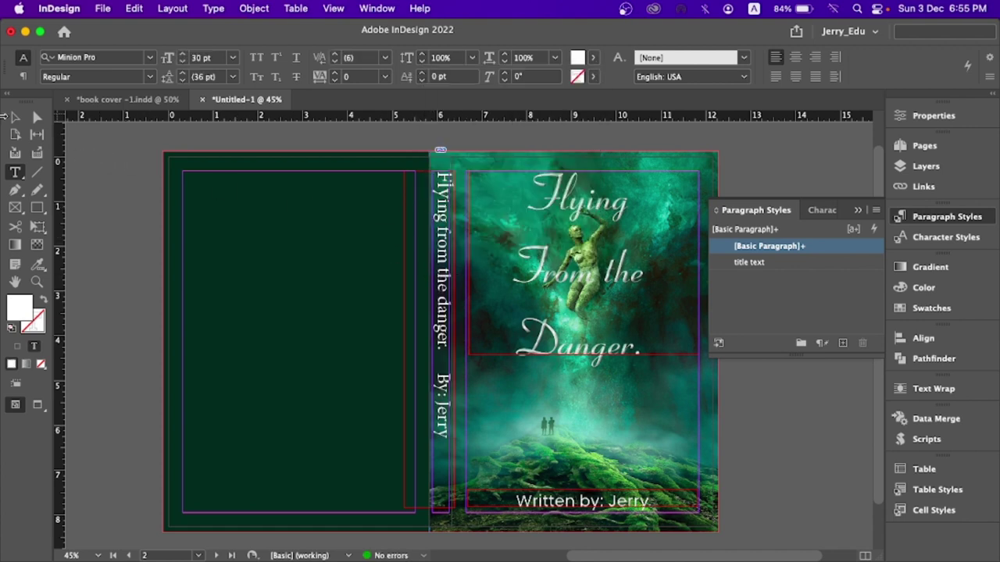
# Step: Narrow the spine text frame to 0.3635 in and nudge it slightly right and down in preview mode
pyautogui.press('Escape')
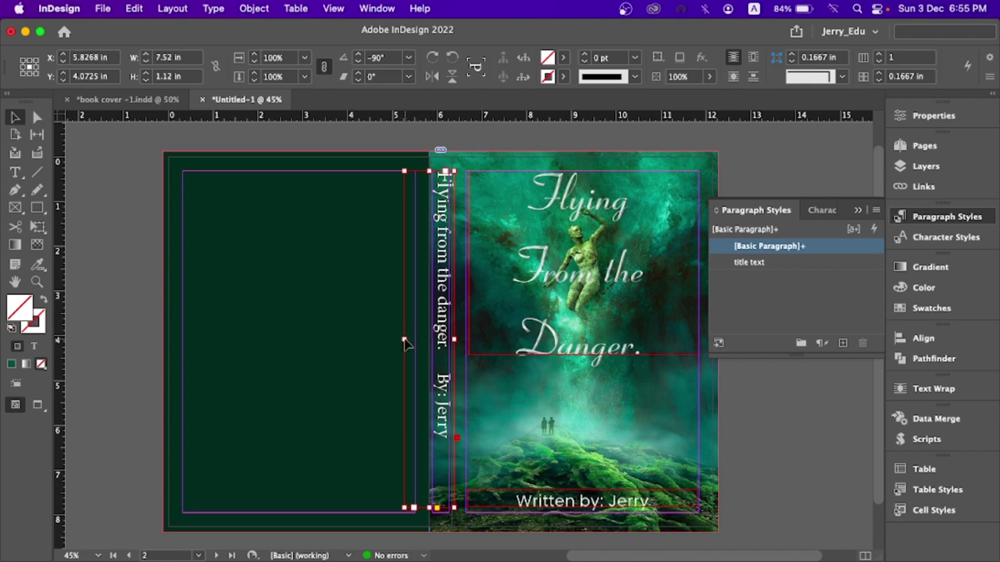
pyautogui.moveTo(405, 344); pyautogui.dragTo(448, 338)
pyautogui.press('w')
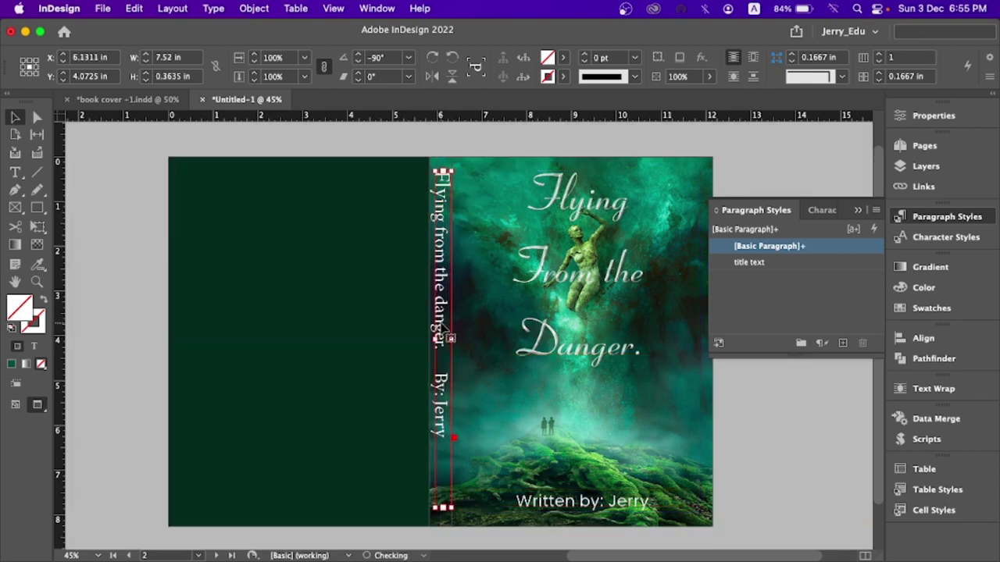
pyautogui.press('Right')
pyautogui.press('Down')
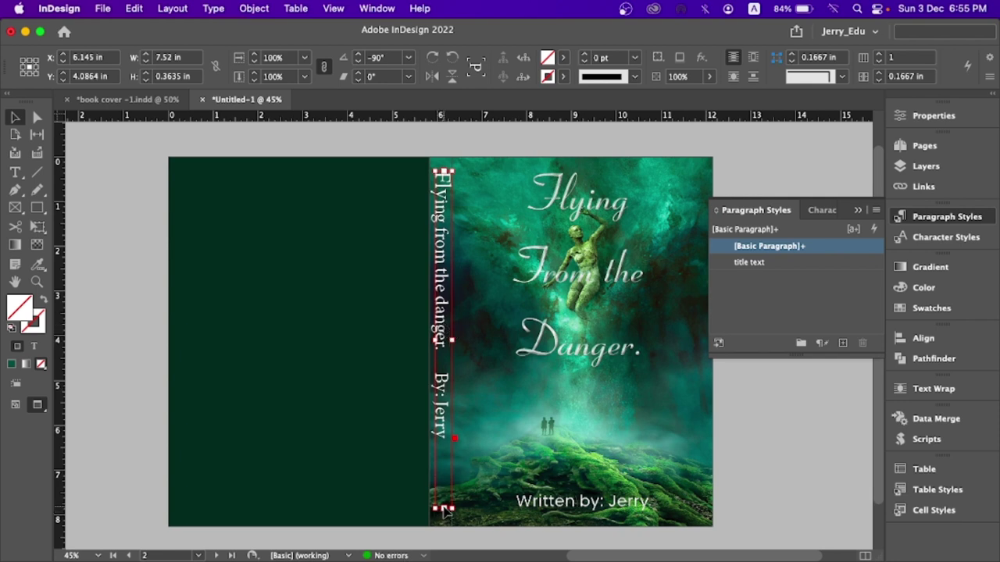
# Step: Shorten the spine text frame to 6.1875 in and move it down to centre it along the spine
pyautogui.moveTo(443, 509); pyautogui.dragTo(442, 449)
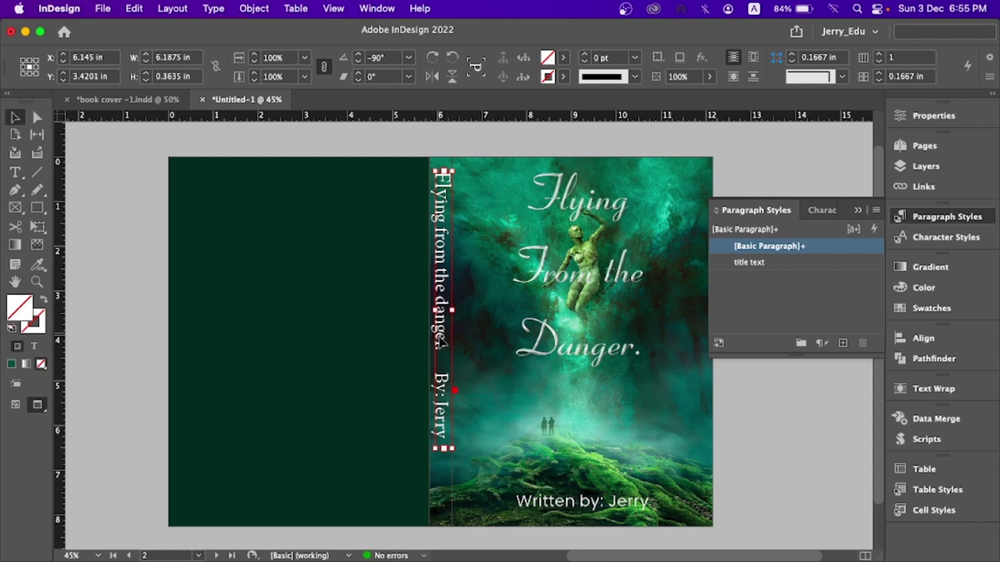
pyautogui.moveTo(442, 342); pyautogui.dragTo(445, 373)
pyautogui.click(311, 340)
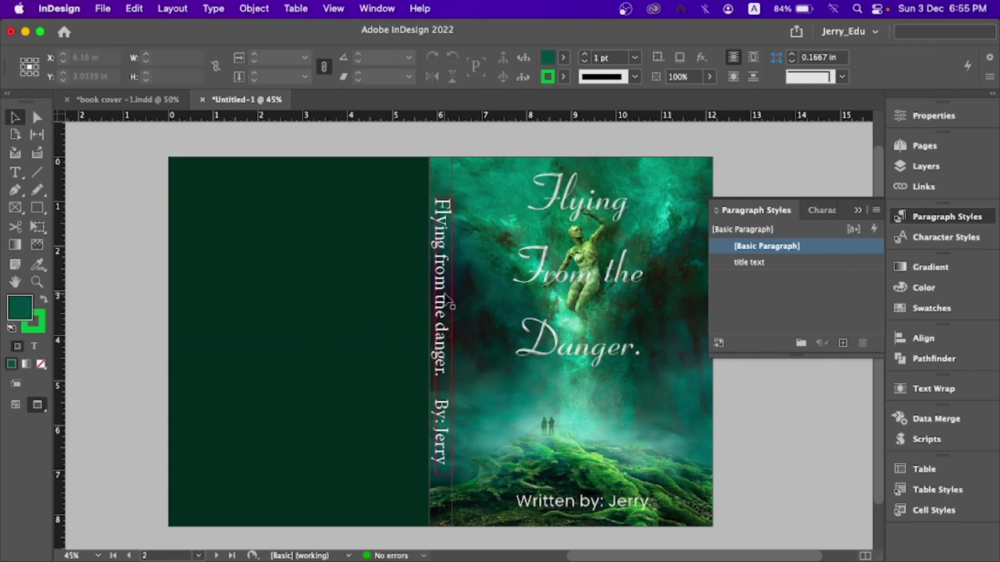
pyautogui.click(449, 305)
pyautogui.click(293, 280)
pyautogui.moveTo(178, 185); pyautogui.dragTo(368, 413)
pyautogui.moveTo(206, 190); pyautogui.dragTo(361, 294)
# Step: Draw a text frame across the upper half of the back cover's margins and fill it with placeholder text
pyautogui.press('w')
pyautogui.press('t')
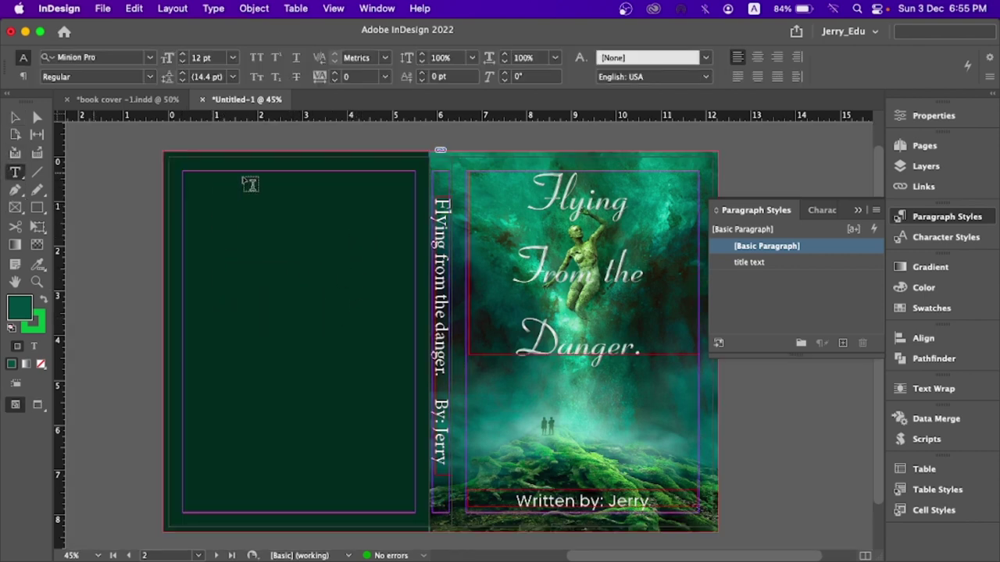
pyautogui.moveTo(182, 170); pyautogui.dragTo(417, 337)
pyautogui.rightClick(265, 232)
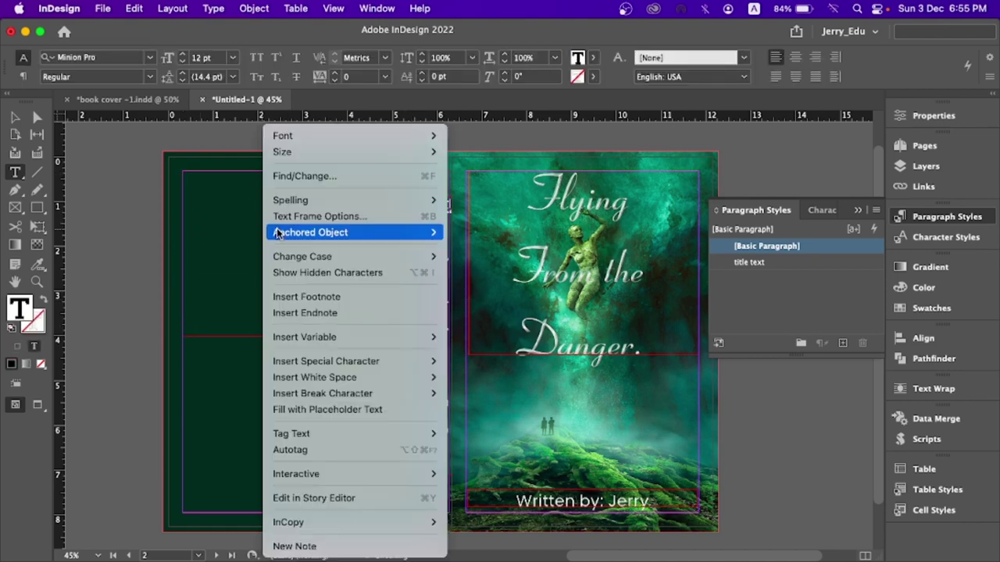
pyautogui.click(389, 410)
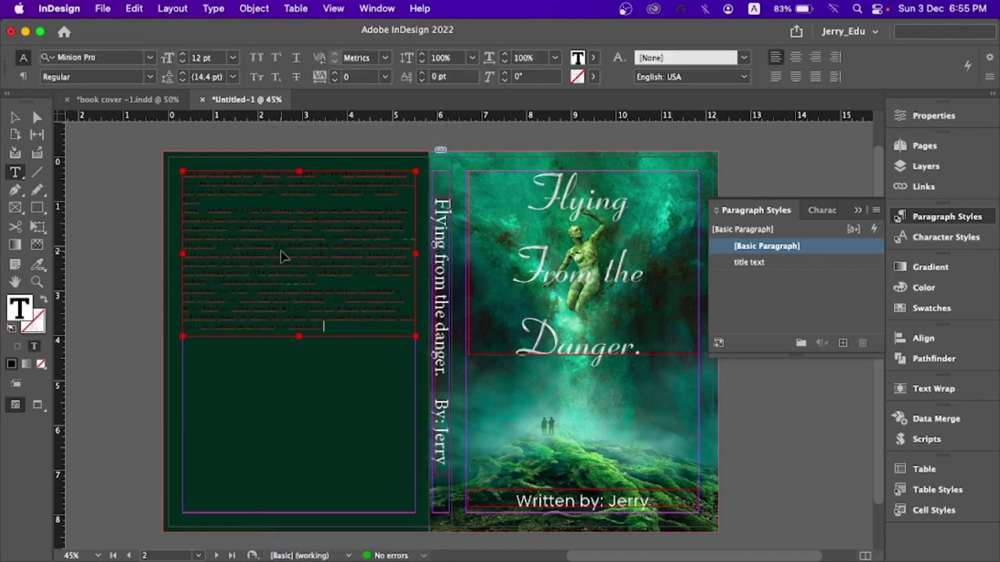
# Step: Enlarge all of the back cover placeholder text to 22 pt
pyautogui.press('super+a')
pyautogui.press('super+shift+period')
pyautogui.press('super+shift+period')
pyautogui.press('super+shift+period')
pyautogui.press('super+shift+period')
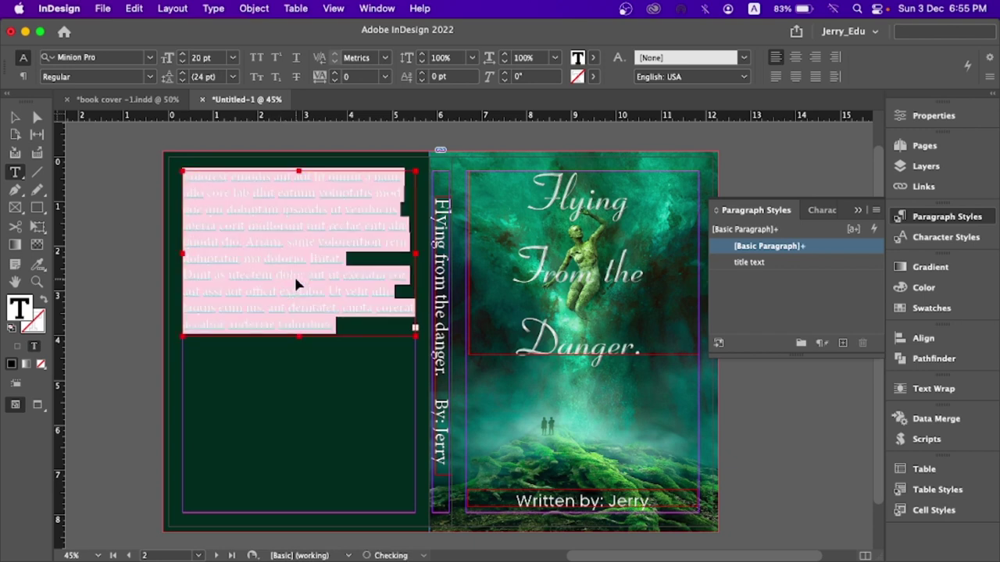
pyautogui.press('super+shift+period')
pyautogui.press('Right')
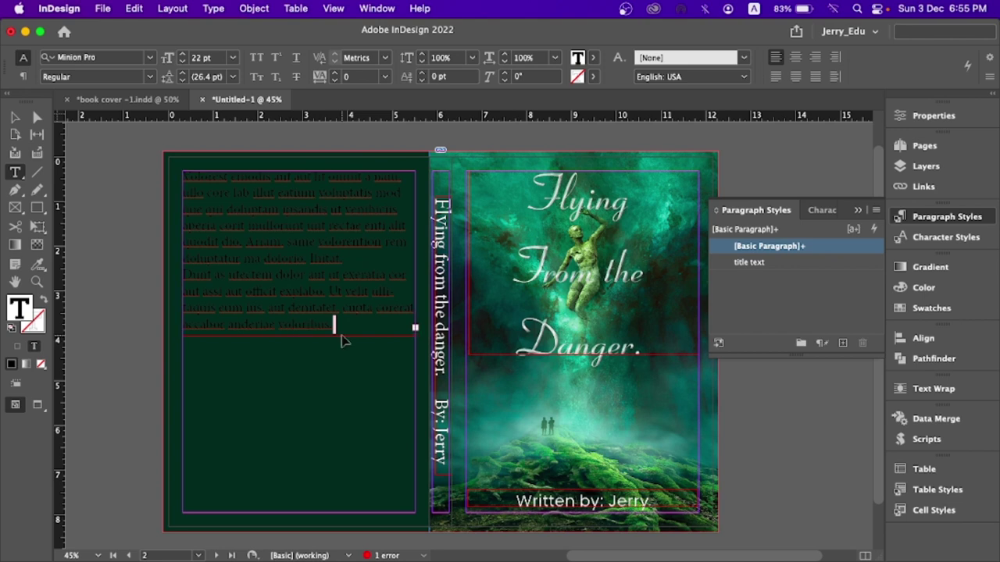
# Step: Recolour all of the back cover placeholder text white
pyautogui.moveTo(334, 326); pyautogui.dragTo(189, 175)
pyautogui.click(206, 195)
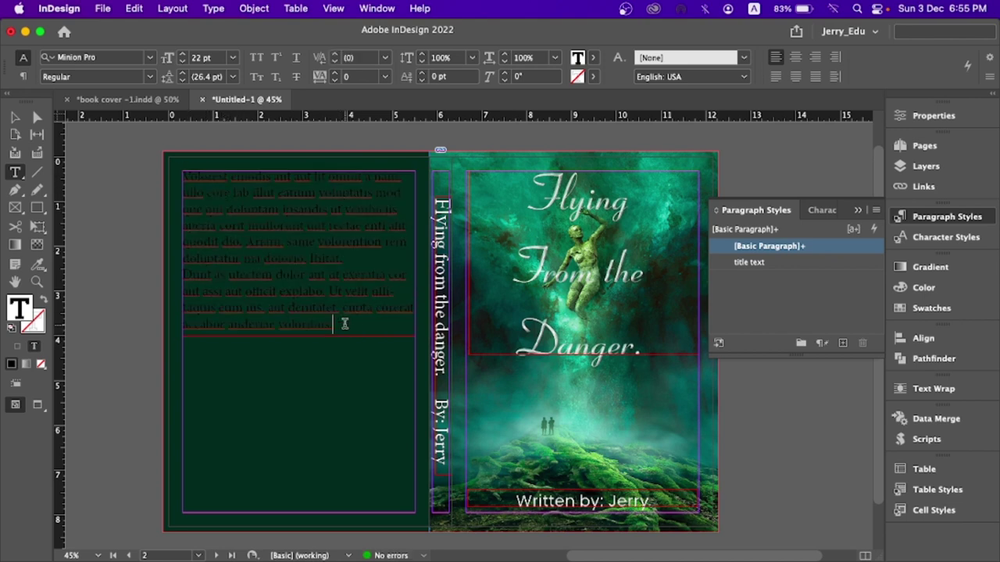
pyautogui.moveTo(341, 323); pyautogui.dragTo(160, 164)
pyautogui.click(183, 174)
pyautogui.click(326, 334)
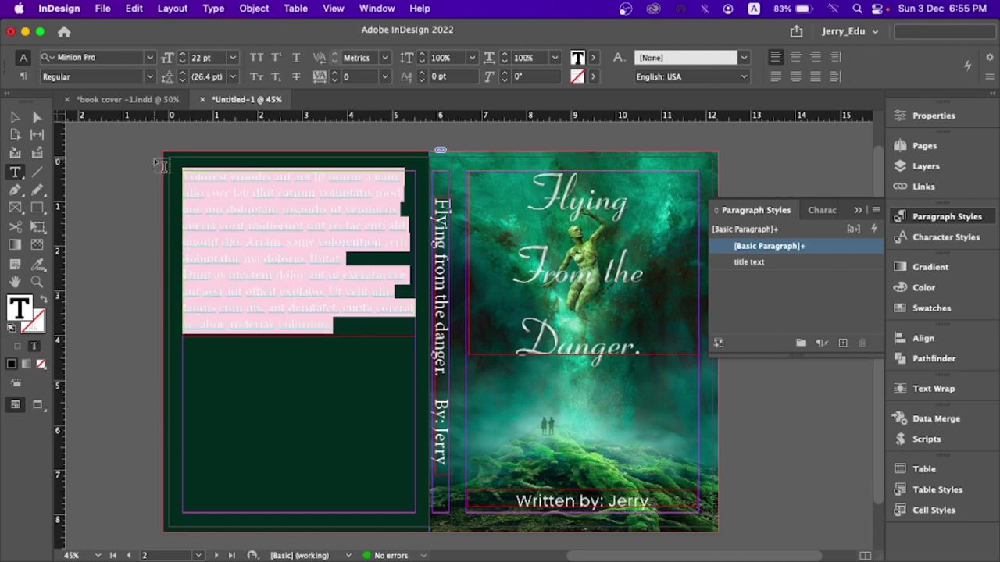
pyautogui.click(593, 57)
pyautogui.click(482, 136)
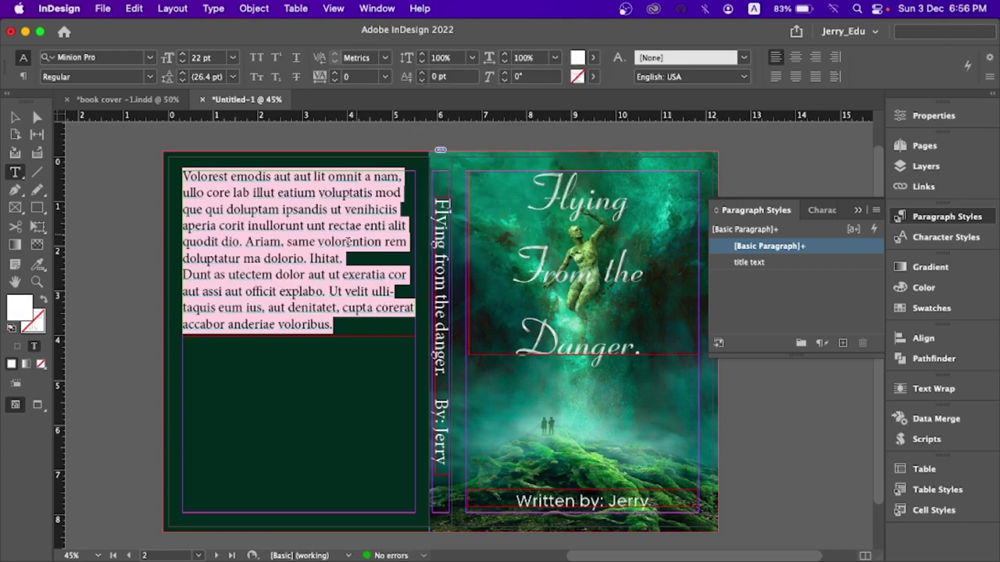
pyautogui.click(347, 242)
pyautogui.click(13, 118)
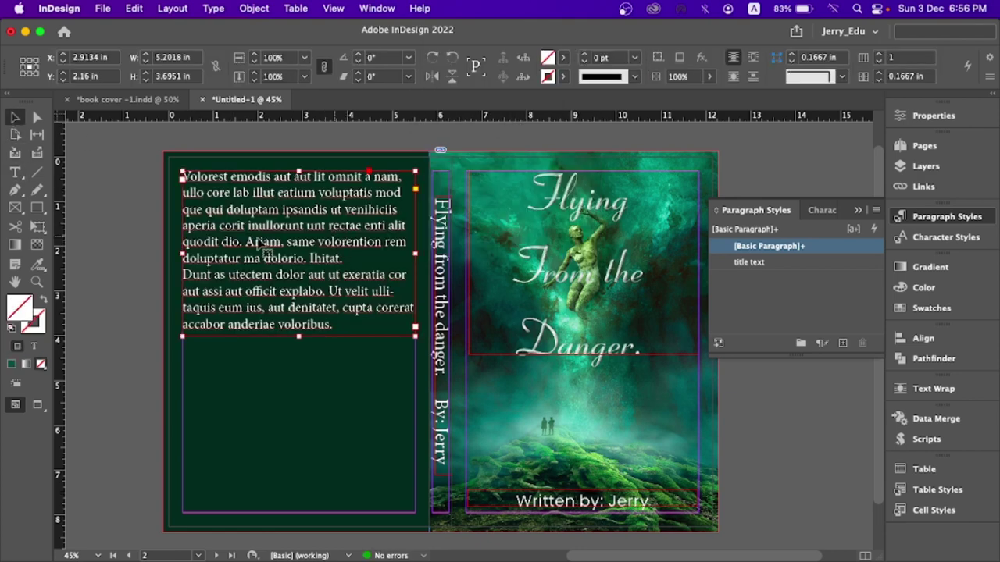
# Step: Create a new paragraph style from all of the back cover placeholder text
pyautogui.doubleClick(318, 250)
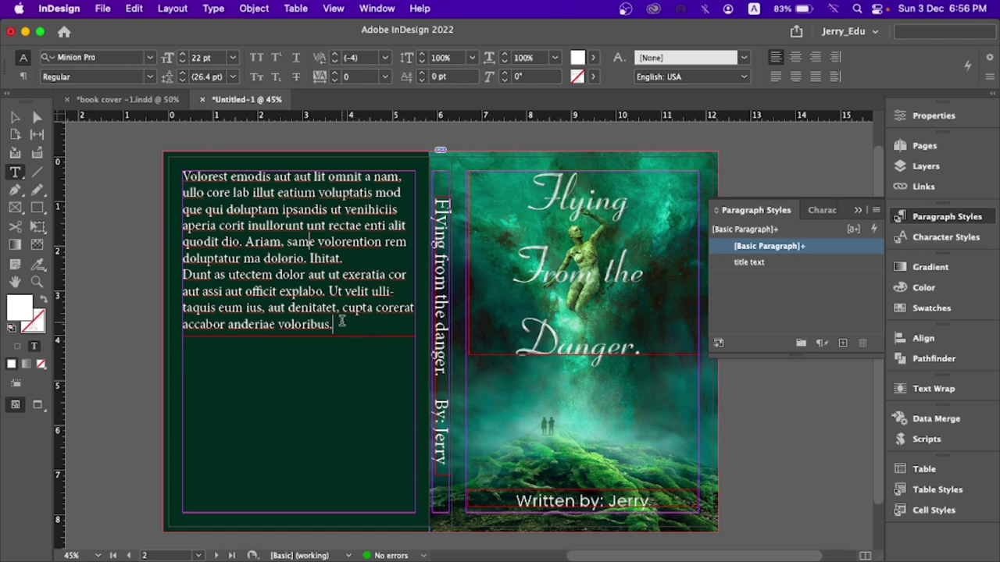
pyautogui.press('super+a')
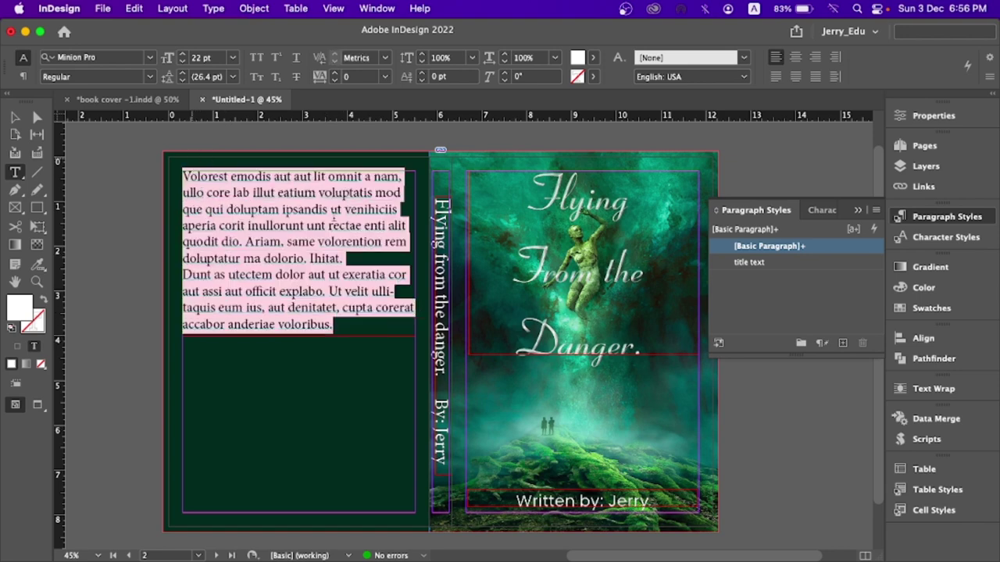
pyautogui.click(842, 342)
# Step: Add a 2 pt rule above to Paragraph Style 1 and preview the cover without guides
pyautogui.doubleClick(766, 263)
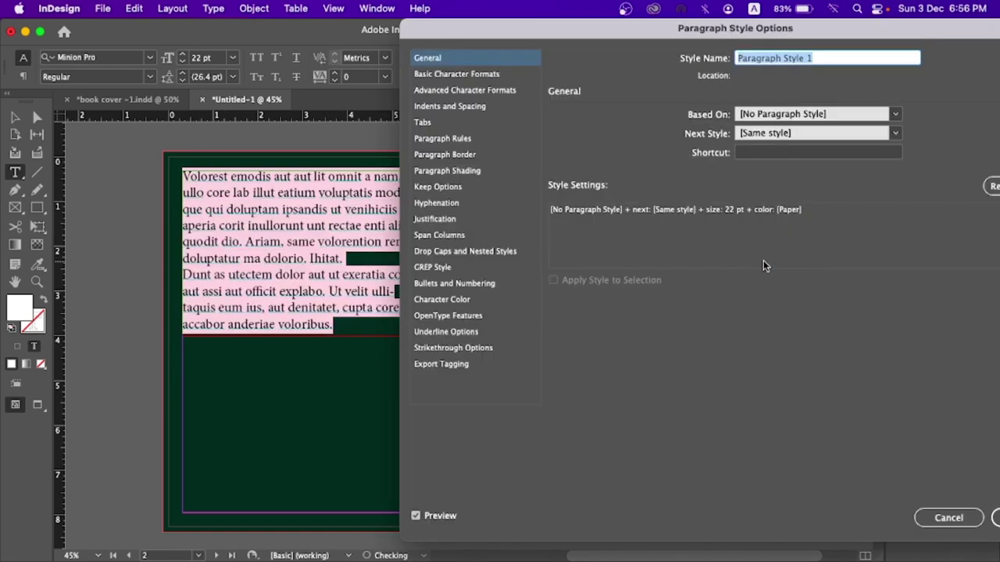
pyautogui.click(437, 138)
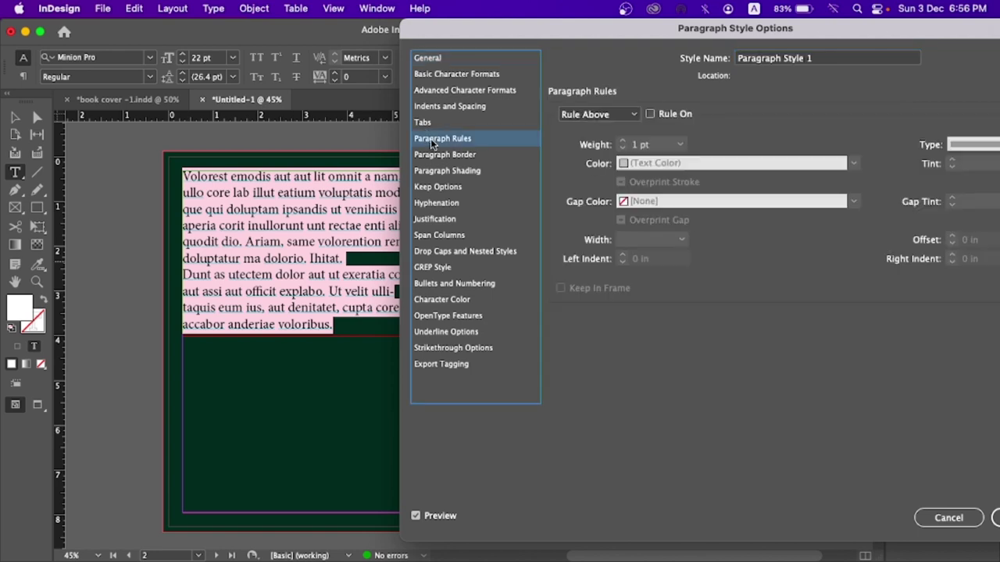
pyautogui.click(650, 114)
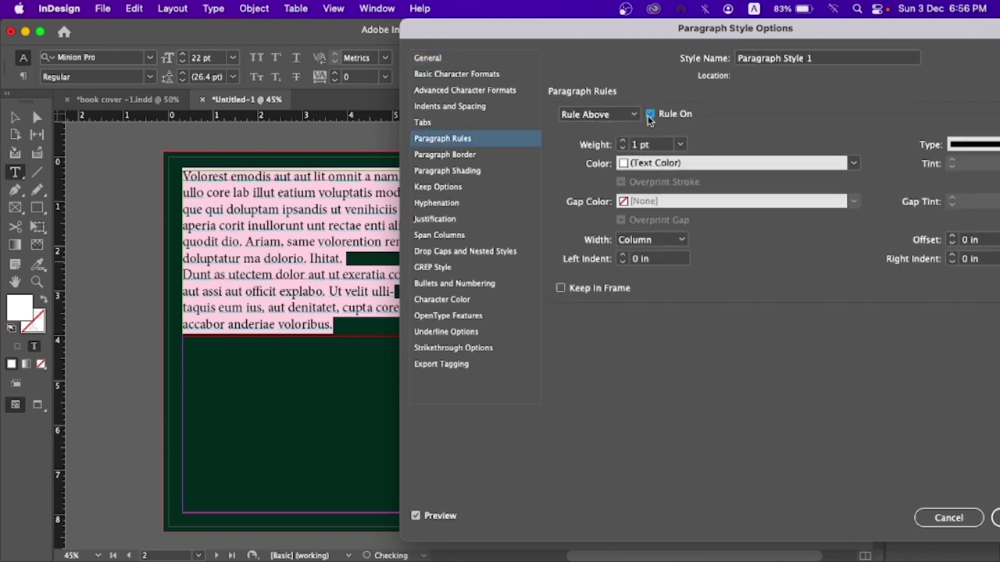
pyautogui.click(623, 141)
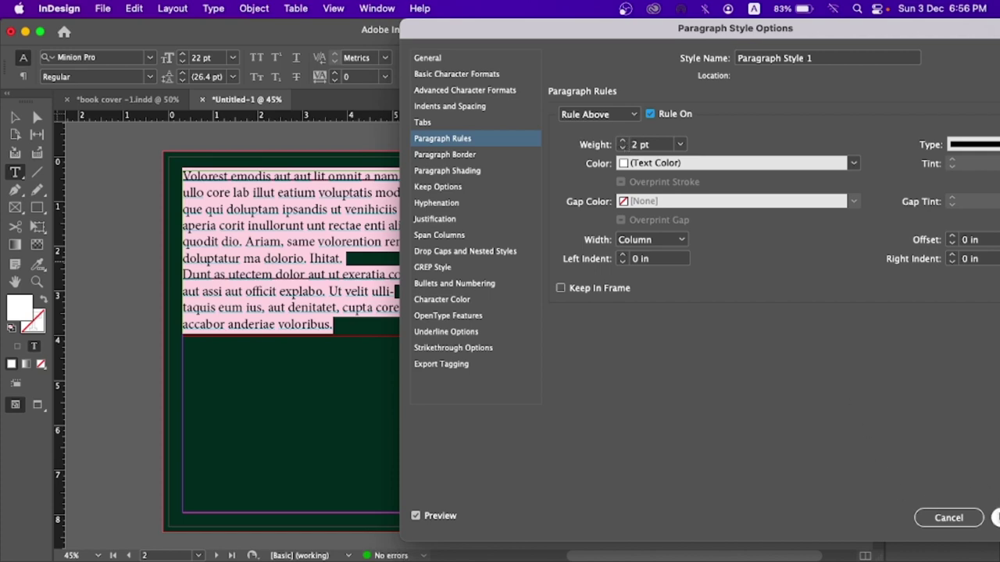
pyautogui.press('Return')
pyautogui.click(8, 115)
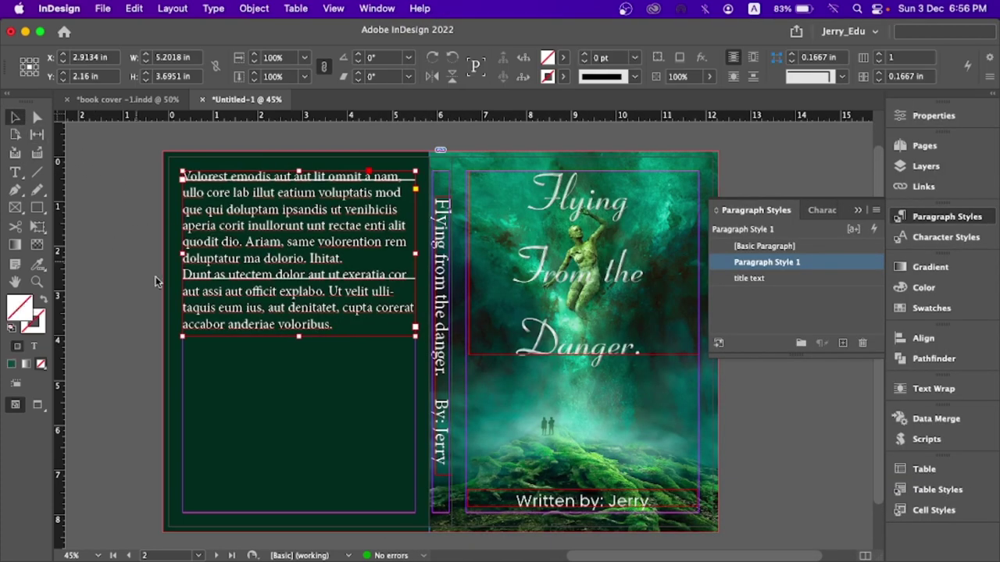
pyautogui.click(332, 390)
pyautogui.press('w')
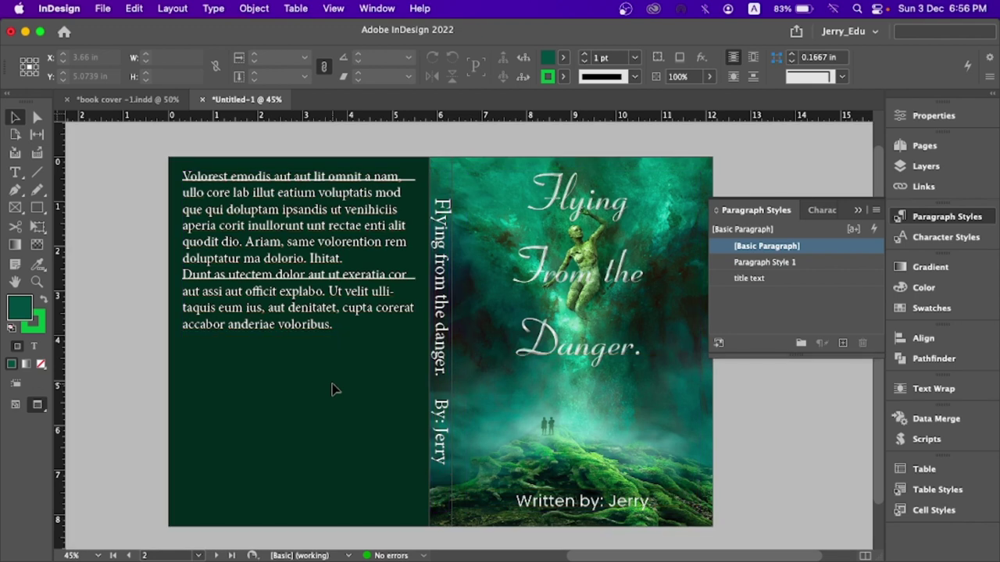
# Step: Turn off the rule above in Paragraph Style 1 and turn on paragraph shading for the back cover text
pyautogui.doubleClick(193, 177)
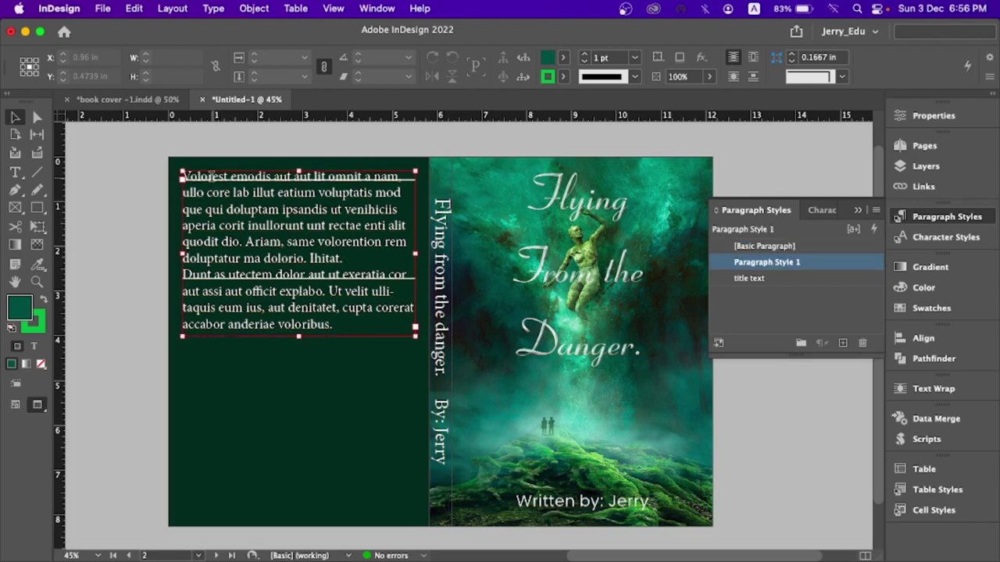
pyautogui.moveTo(185, 176); pyautogui.dragTo(376, 333)
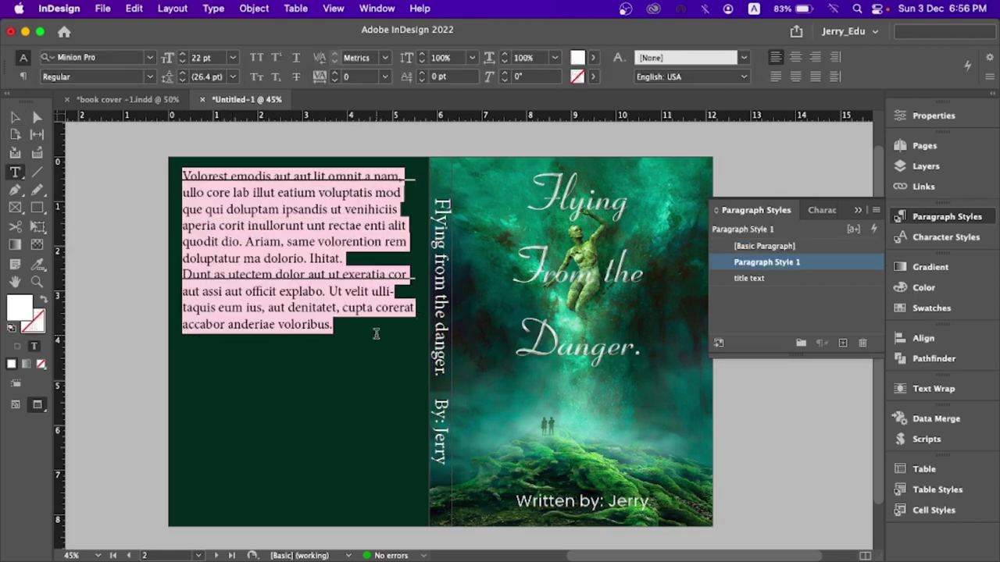
pyautogui.doubleClick(767, 263)
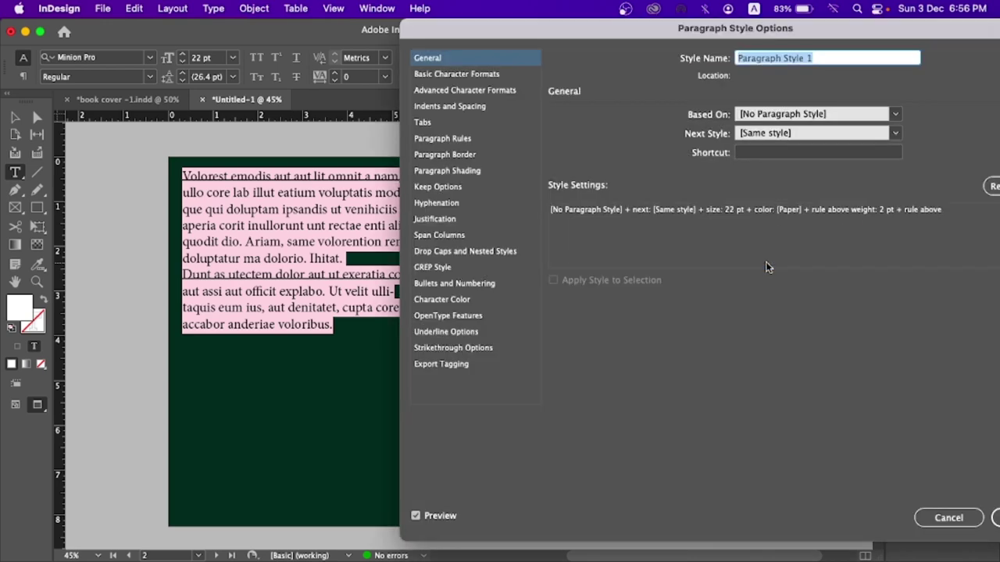
pyautogui.click(454, 156)
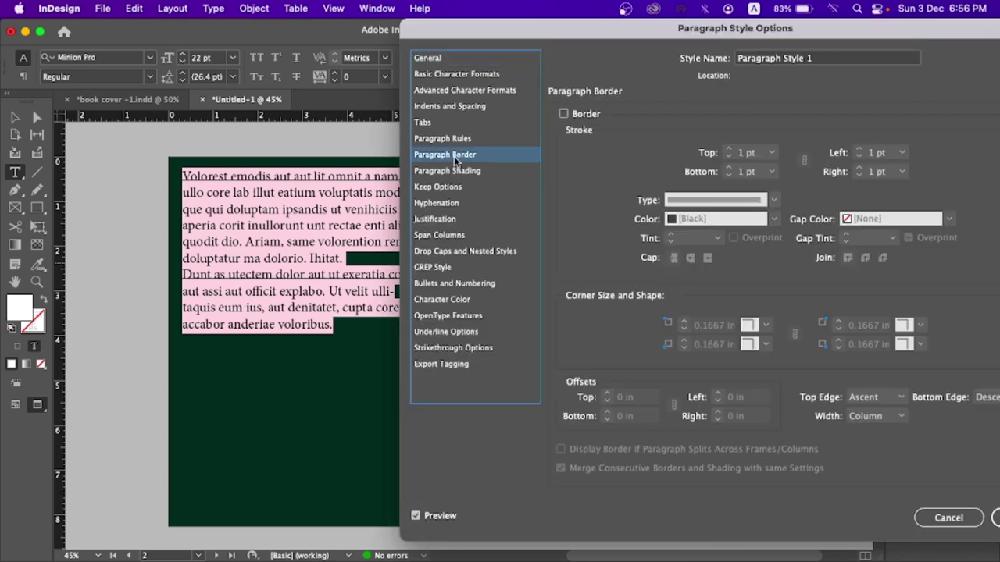
pyautogui.click(459, 138)
pyautogui.click(650, 115)
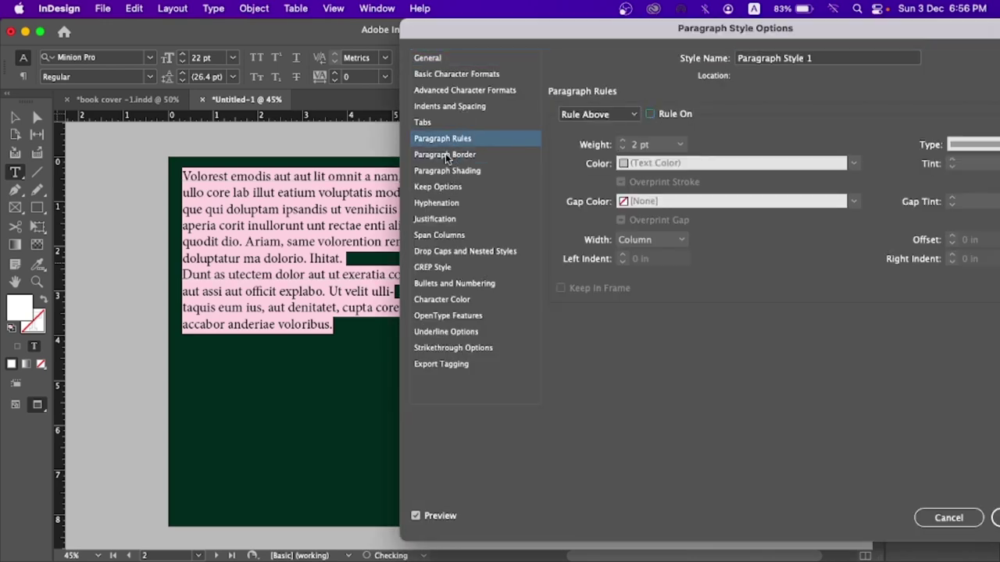
pyautogui.click(445, 154)
pyautogui.click(452, 171)
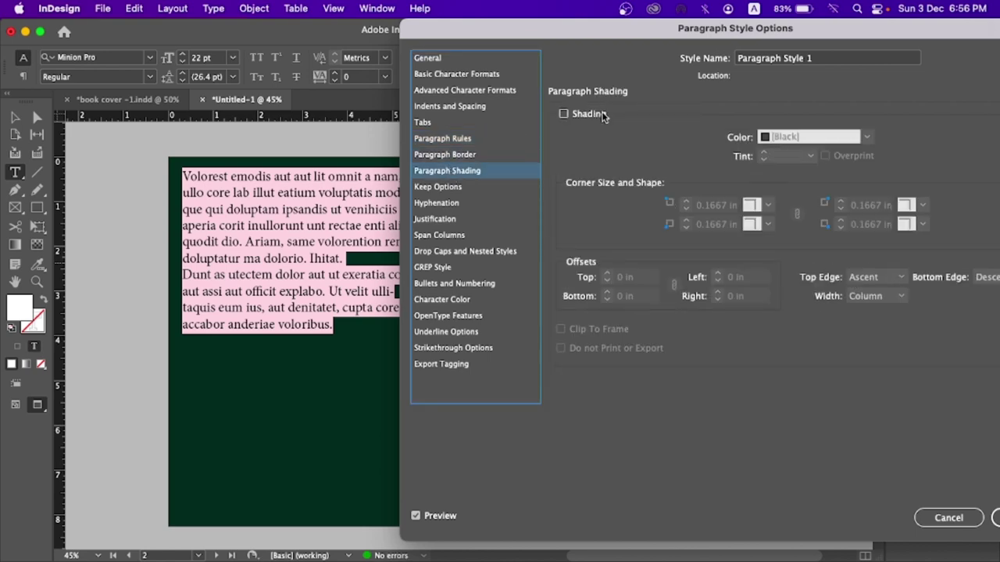
pyautogui.click(574, 115)
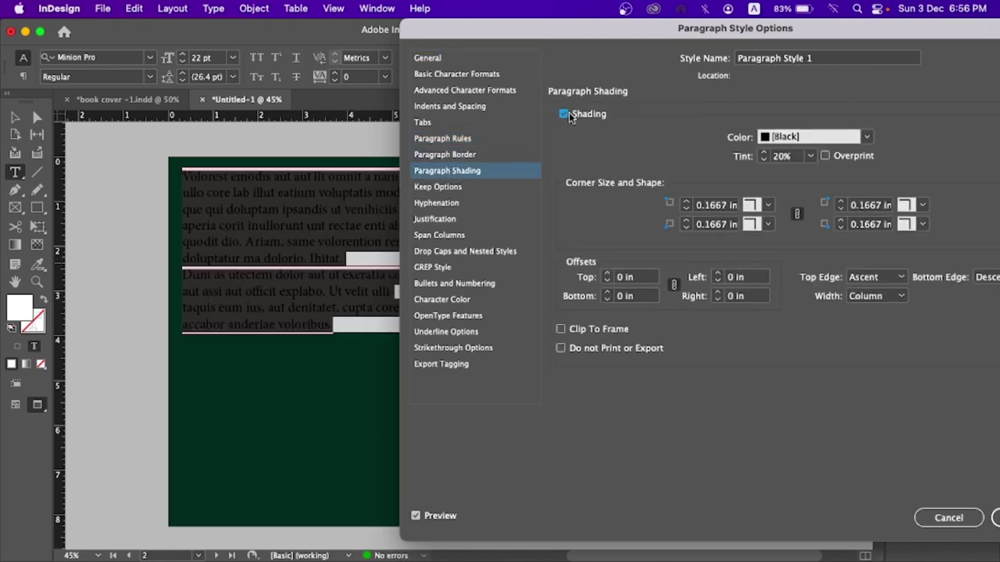
pyautogui.click(997, 518)
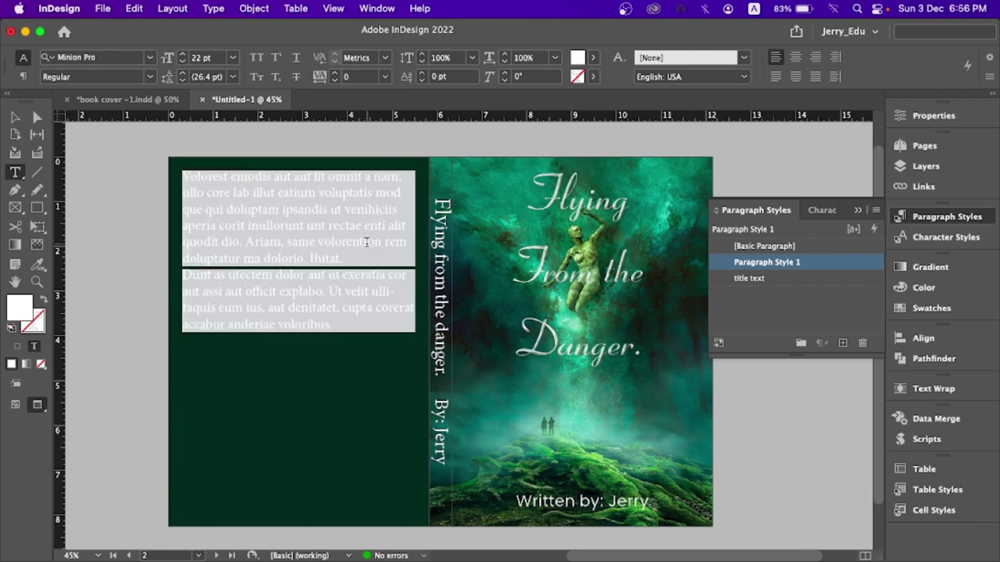
pyautogui.click(14, 118)
pyautogui.click(368, 431)
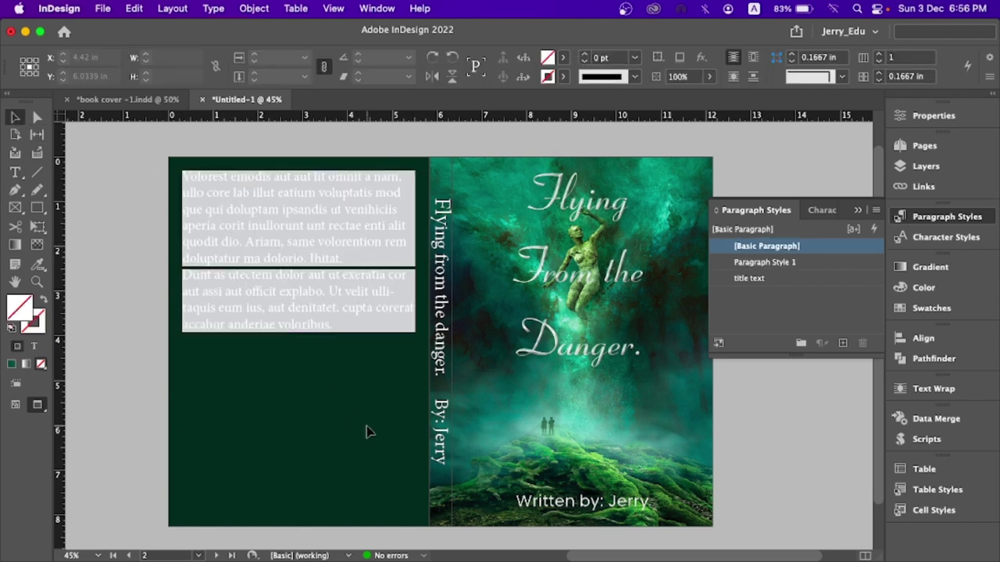
# Step: Recolour all of the shaded back cover text with the black Registration swatch
pyautogui.doubleClick(312, 275)
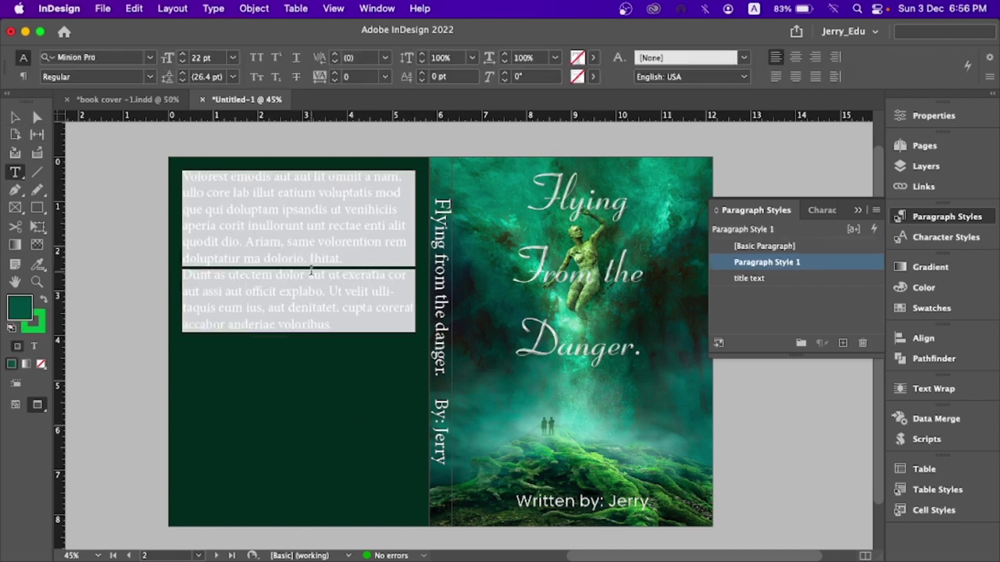
pyautogui.press('super+a')
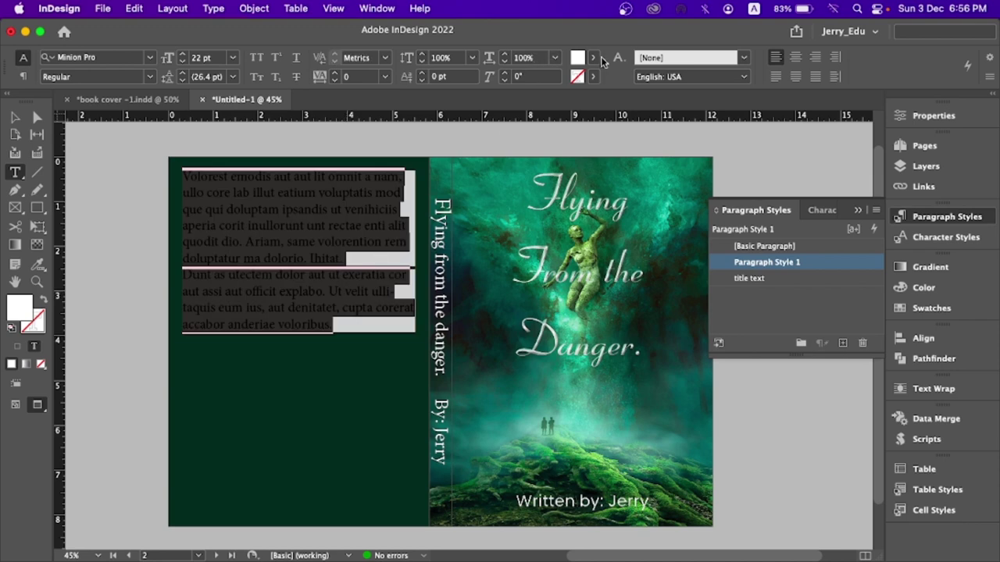
pyautogui.click(592, 57)
pyautogui.click(466, 135)
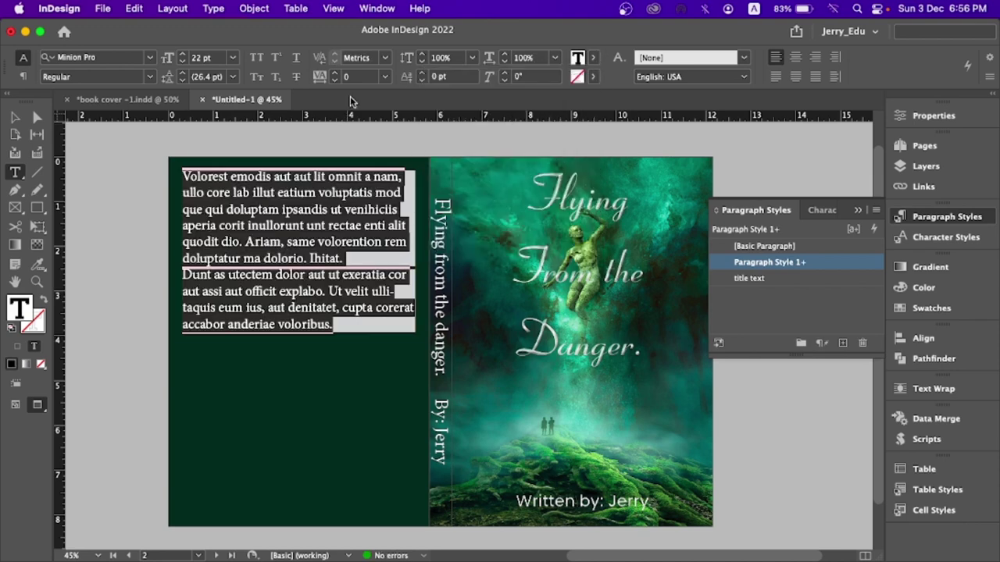
pyautogui.click(15, 118)
pyautogui.click(350, 400)
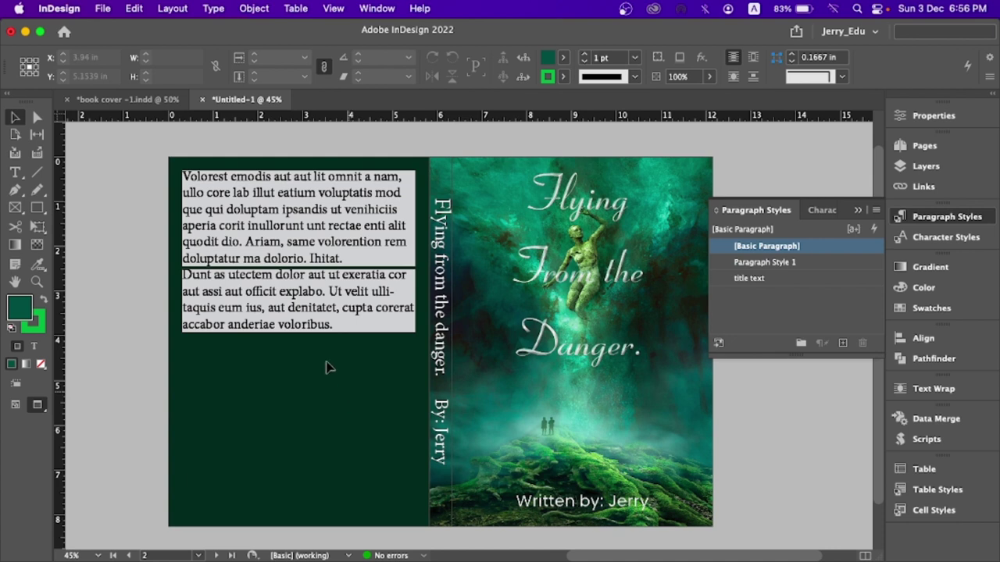
# Step: Remove the break between the two back cover paragraphs so that they form one paragraph
pyautogui.doubleClick(292, 290)
pyautogui.click(382, 314)
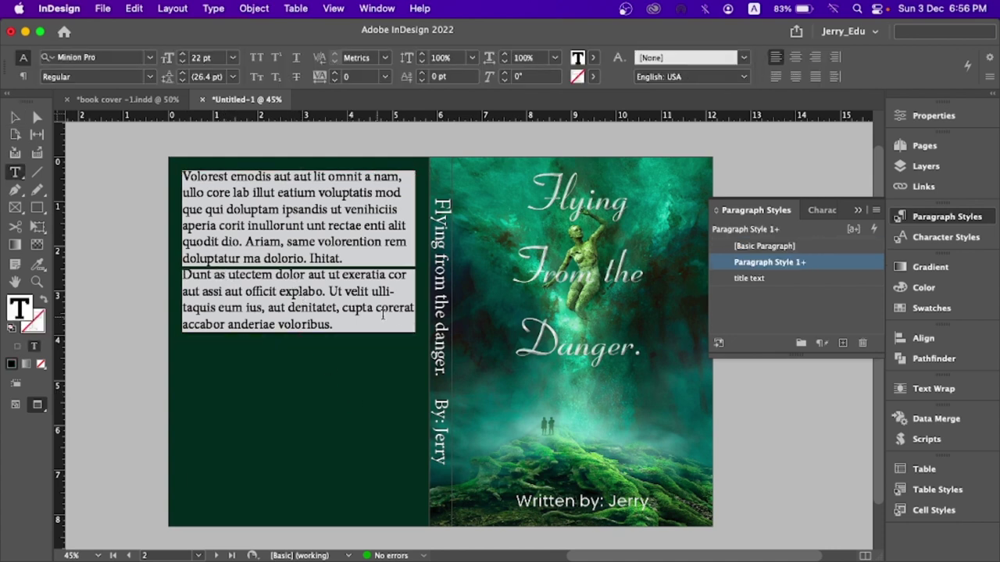
pyautogui.press('BackSpace')
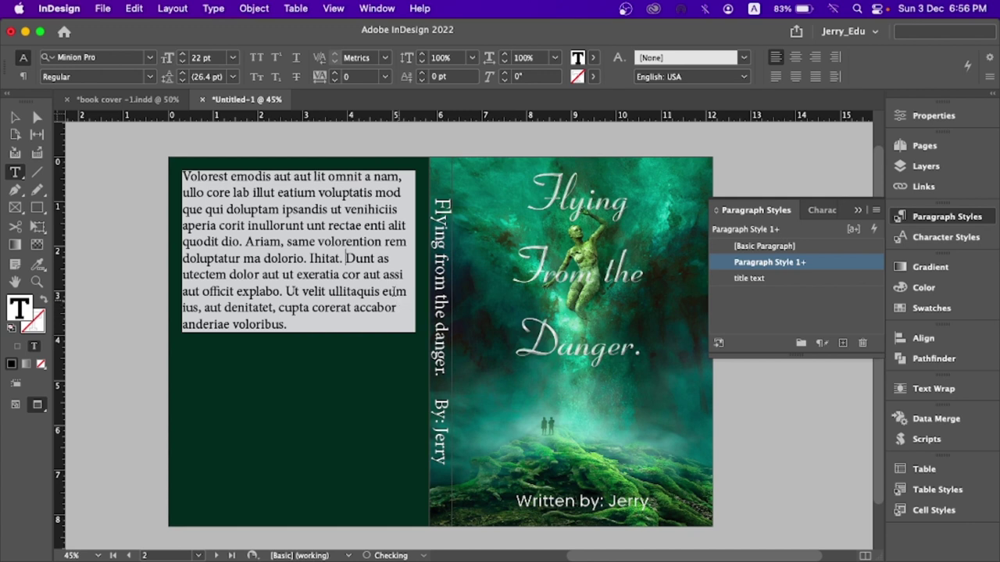
# Step: Redefine Paragraph Style 1 from the recoloured back cover text, selecting its first letter
pyautogui.click(205, 192)
pyautogui.moveTo(192, 176); pyautogui.dragTo(182, 176)
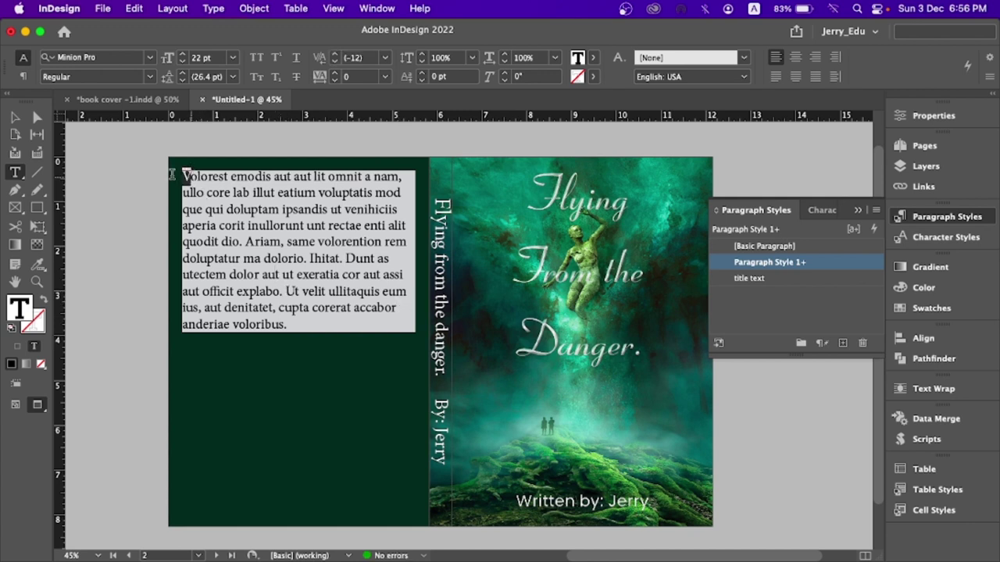
pyautogui.rightClick(779, 268)
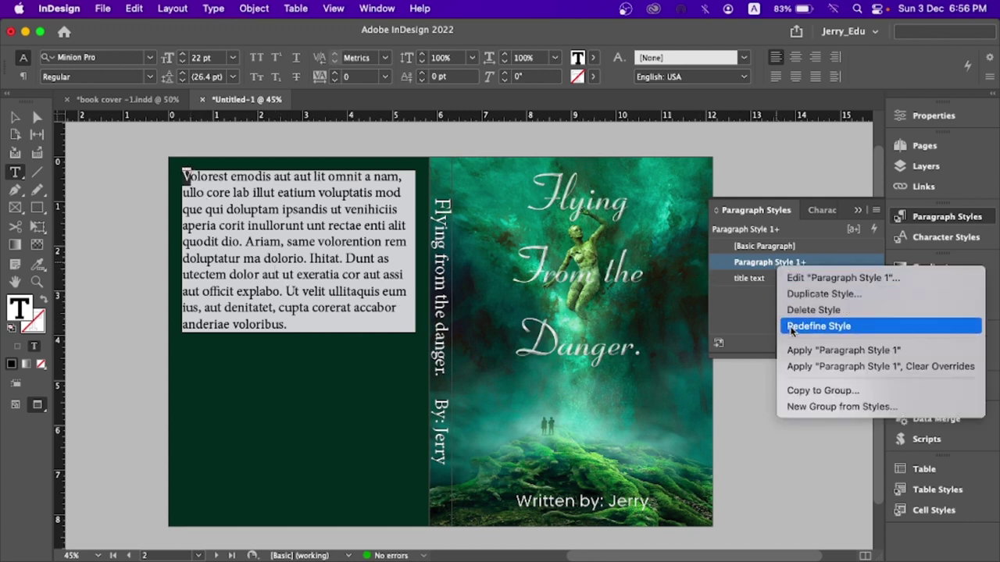
pyautogui.click(828, 328)
# Step: Give Paragraph Style 1 a drop cap of one character spanning 2 lines
pyautogui.doubleClick(828, 268)
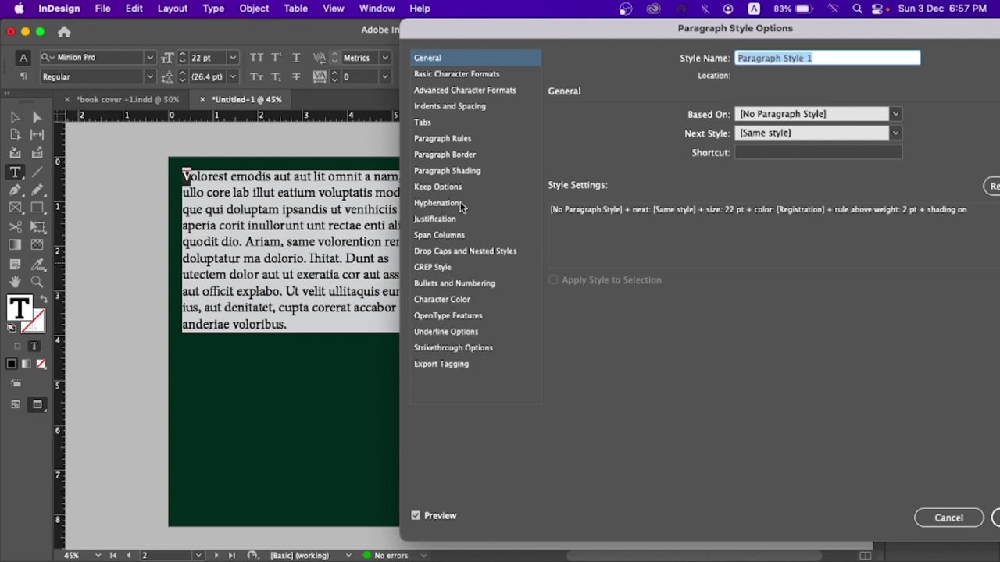
pyautogui.click(442, 253)
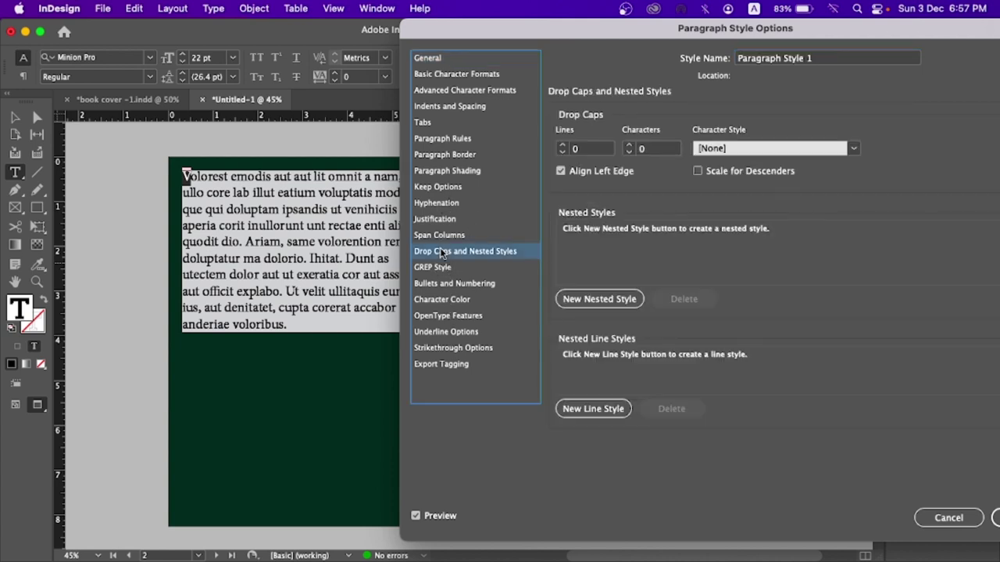
pyautogui.click(562, 146)
pyautogui.click(563, 146)
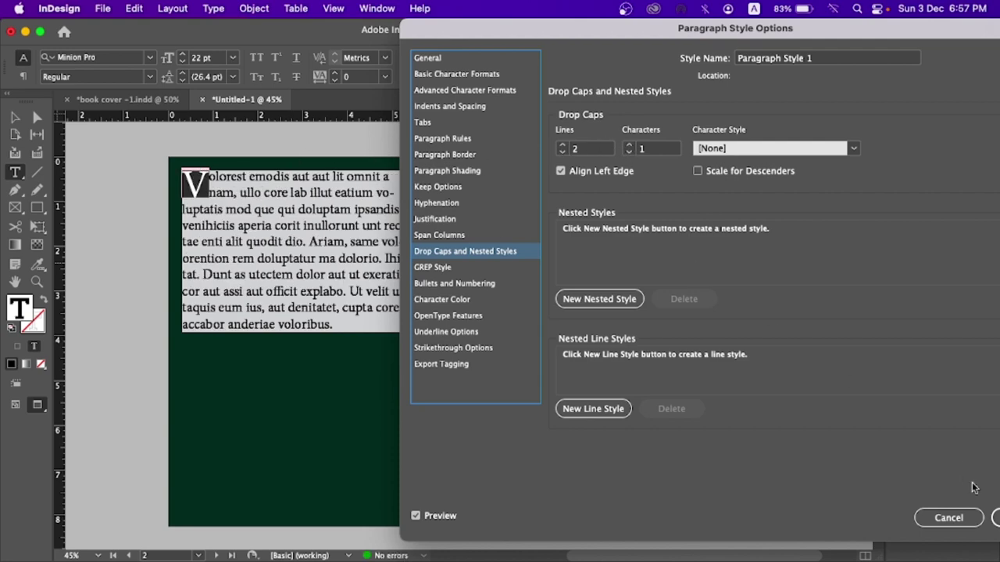
pyautogui.click(995, 518)
pyautogui.click(368, 266)
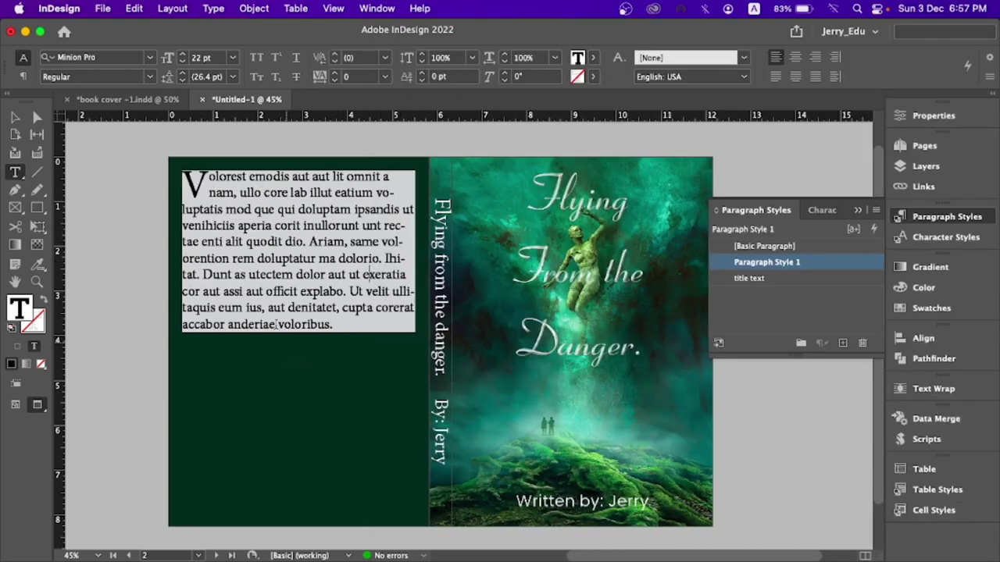
# Step: Increase the drop cap in Paragraph Style 1 to 3 lines, keeping it at one character
pyautogui.click(15, 118)
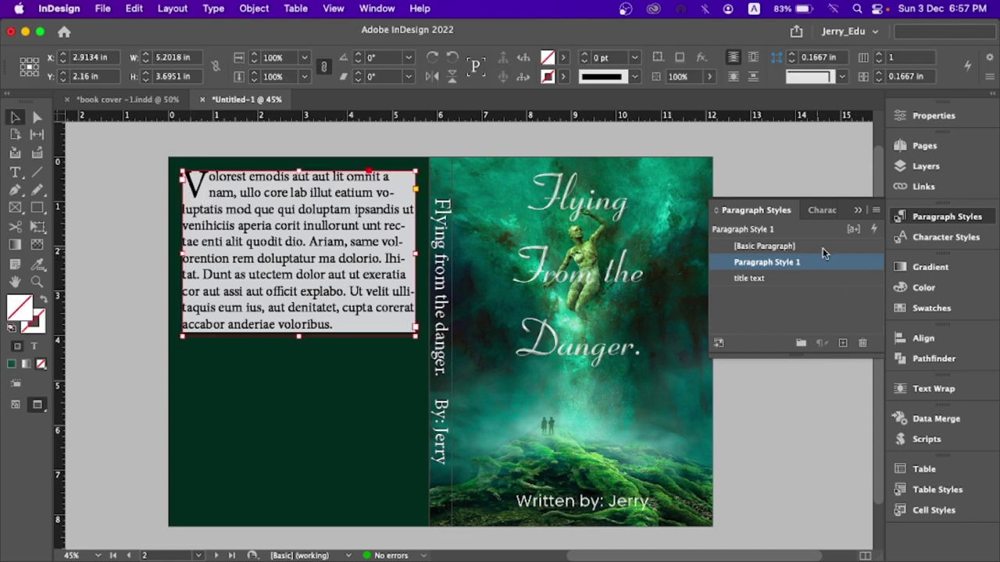
pyautogui.doubleClick(857, 267)
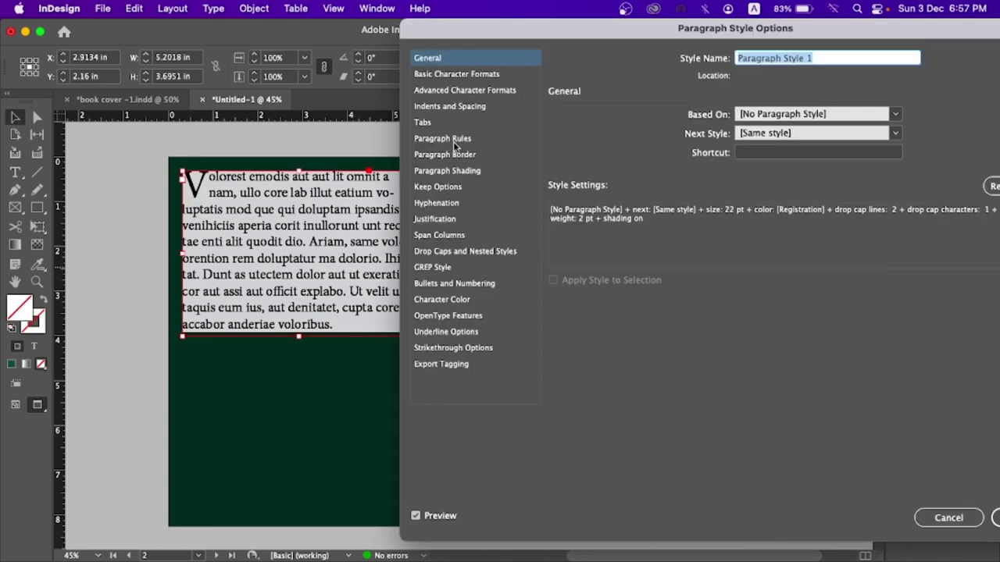
pyautogui.click(442, 250)
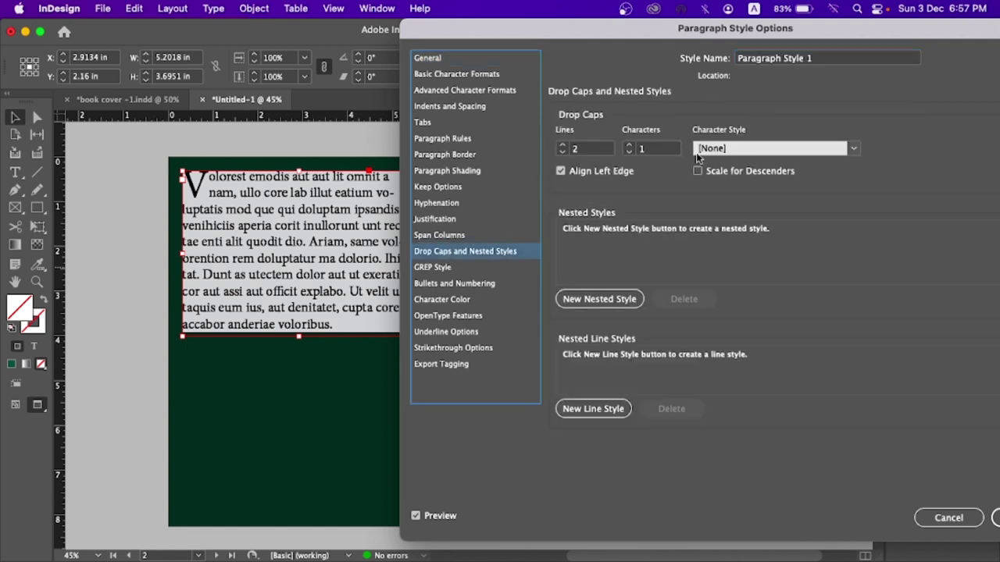
pyautogui.click(629, 147)
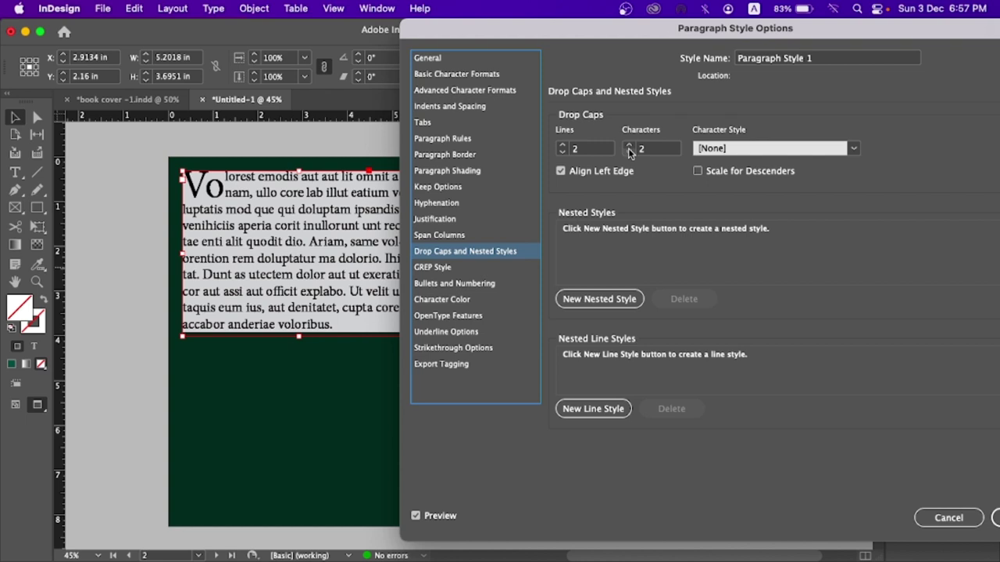
pyautogui.click(630, 151)
pyautogui.click(562, 145)
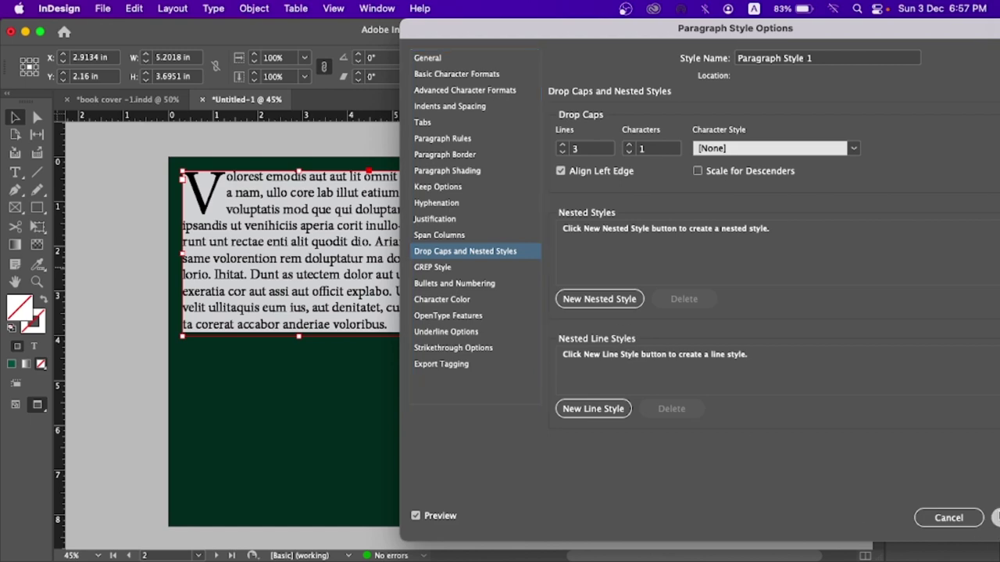
pyautogui.click(996, 519)
pyautogui.click(295, 404)
pyautogui.scroll(-2, 297, 391)
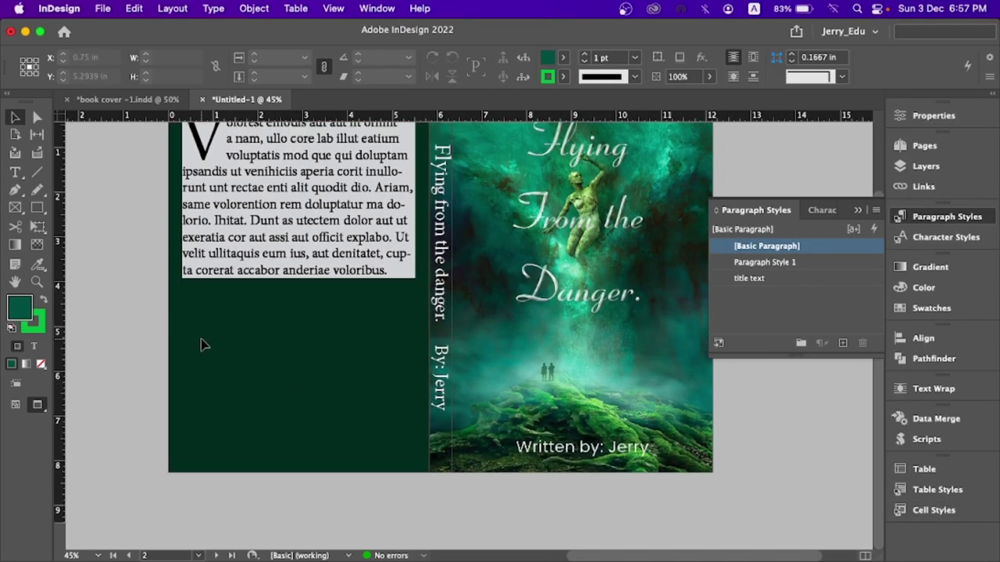
pyautogui.moveTo(199, 337); pyautogui.dragTo(414, 456)
pyautogui.moveTo(190, 341); pyautogui.dragTo(411, 455)
pyautogui.moveTo(202, 326); pyautogui.dragTo(394, 453)
pyautogui.moveTo(213, 330); pyautogui.dragTo(285, 397)
pyautogui.scroll(2, 424, 366)
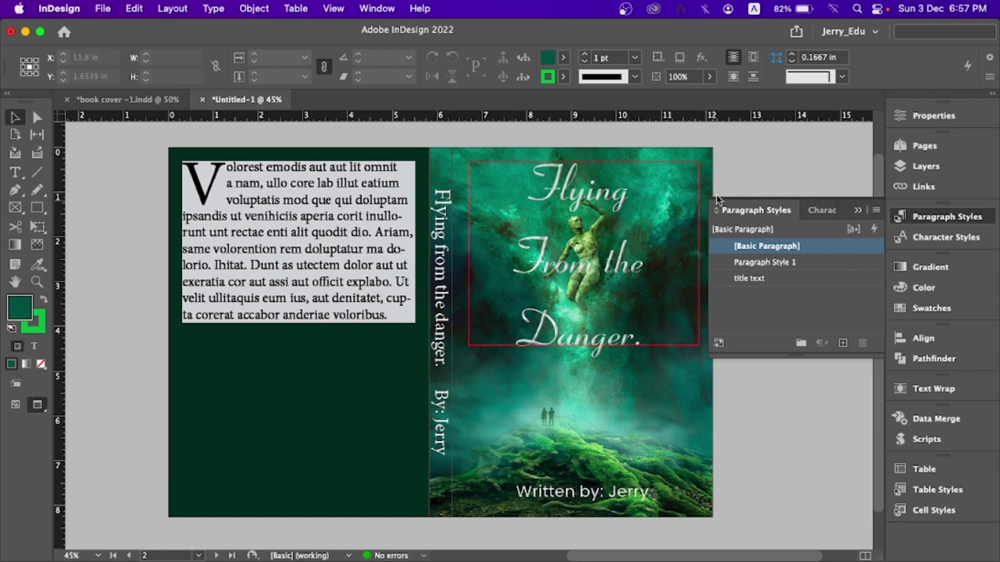
# Step: Move the back cover text frame from the Title layer to the Back layer
pyautogui.click(313, 232)
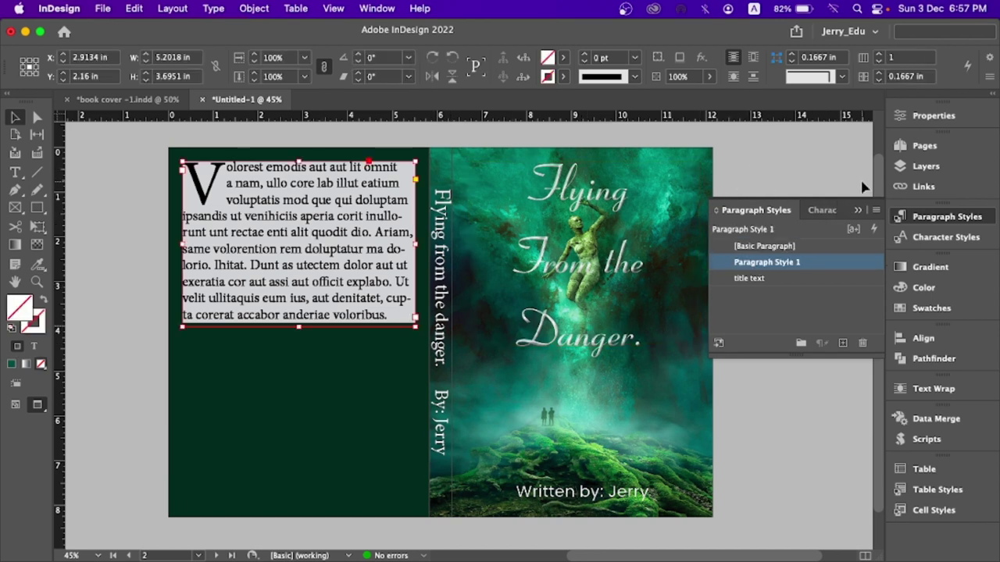
pyautogui.click(923, 147)
pyautogui.click(925, 167)
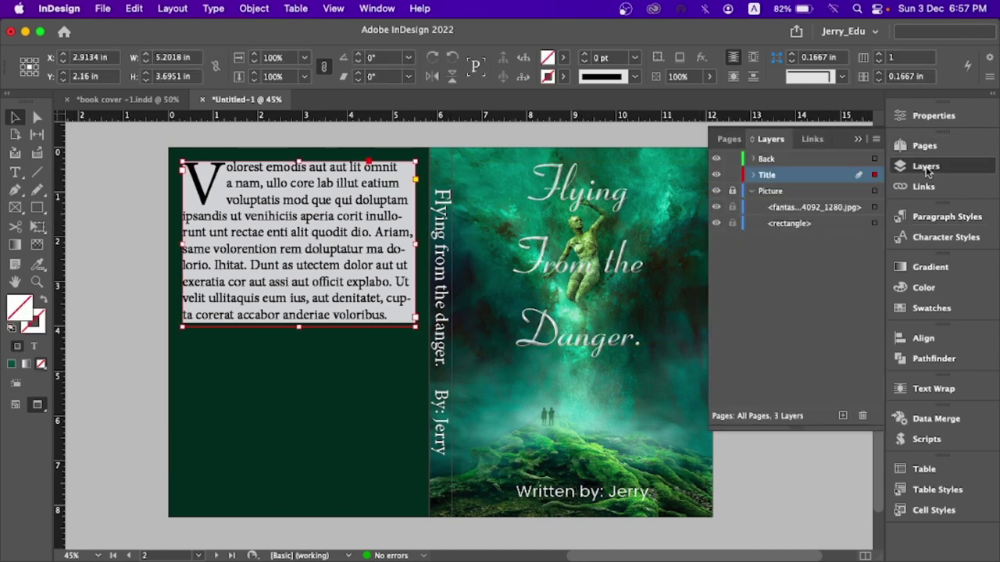
pyautogui.click(753, 175)
pyautogui.moveTo(811, 194); pyautogui.dragTo(781, 162)
pyautogui.click(753, 175)
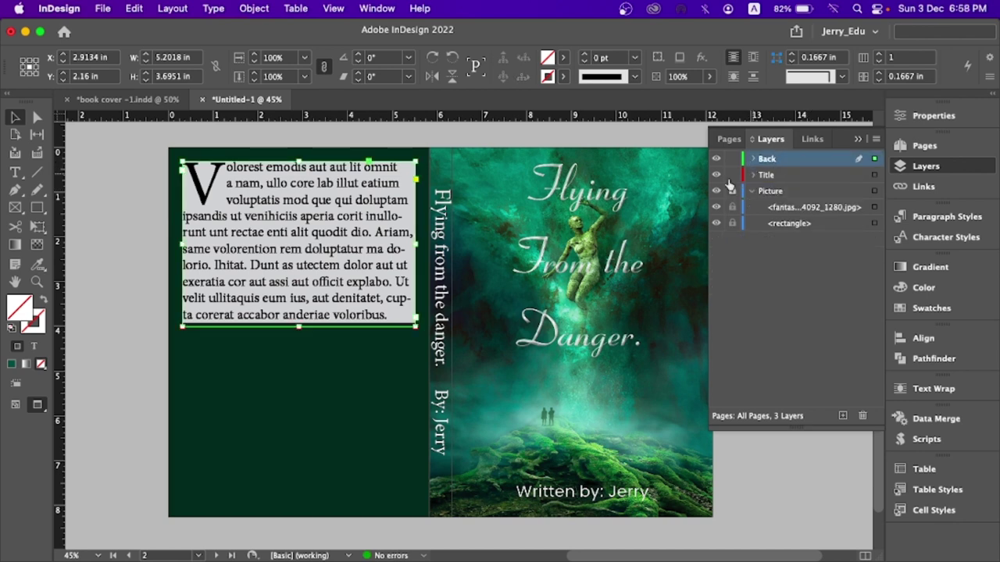
# Step: Lock the Title layer along with the Picture layer and check that their objects cannot be selected
pyautogui.click(732, 190)
pyautogui.click(732, 175)
pyautogui.click(384, 341)
pyautogui.moveTo(473, 263); pyautogui.dragTo(553, 405)
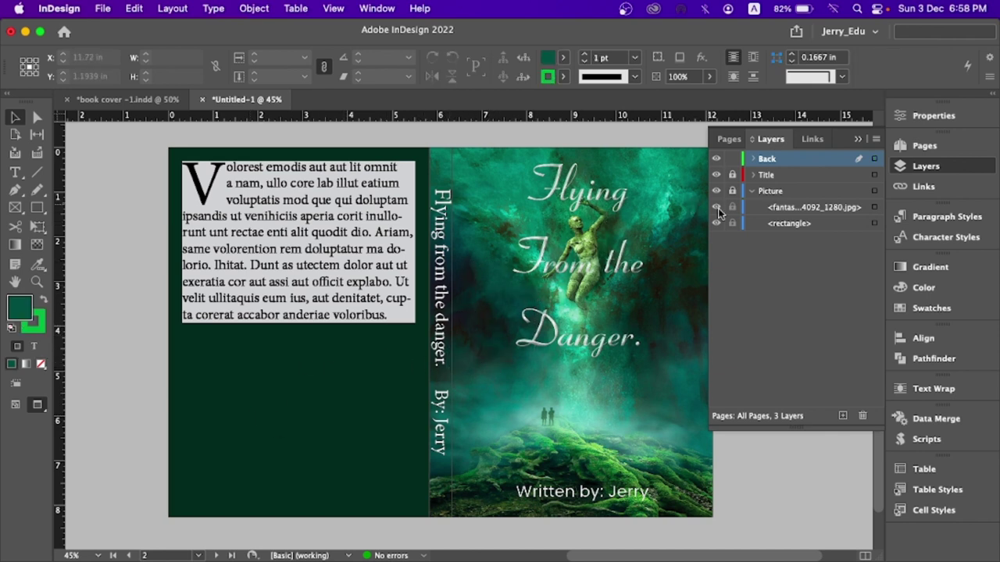
pyautogui.click(856, 138)
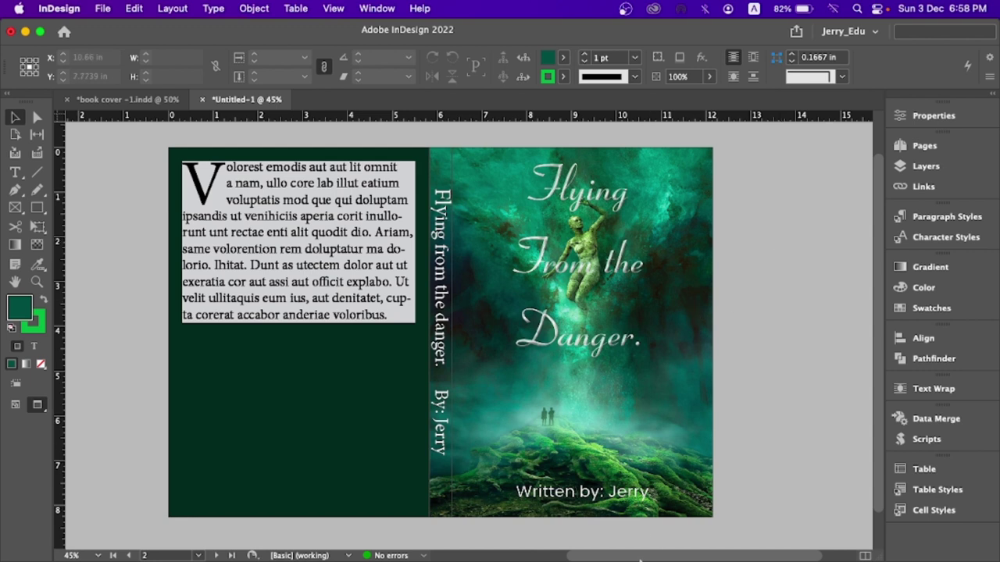
# Step: Examine how the layers and linked image files are organised in the book cover -1.indd document
pyautogui.moveTo(597, 550)
pyautogui.click(127, 99)
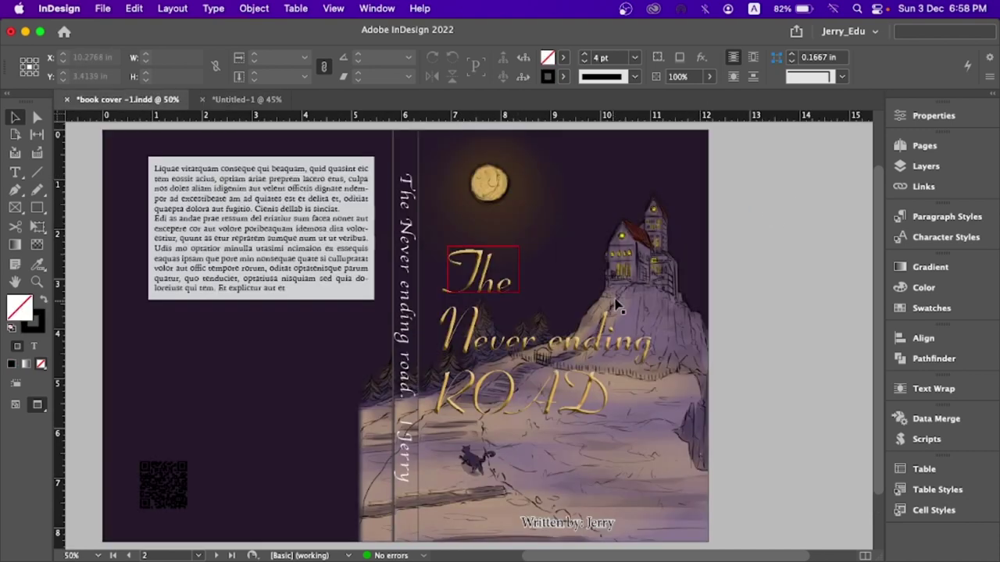
pyautogui.click(929, 166)
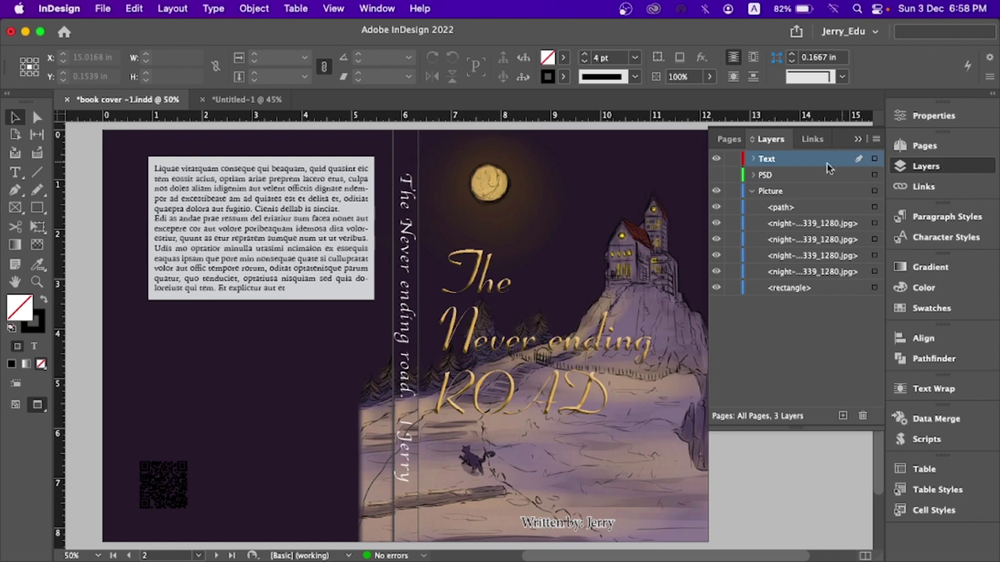
pyautogui.click(752, 191)
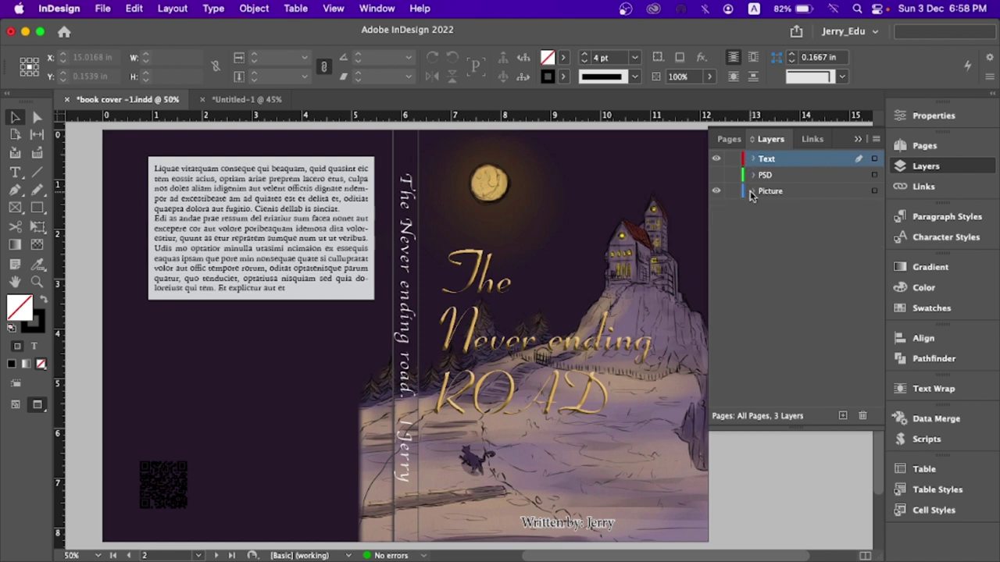
pyautogui.click(752, 191)
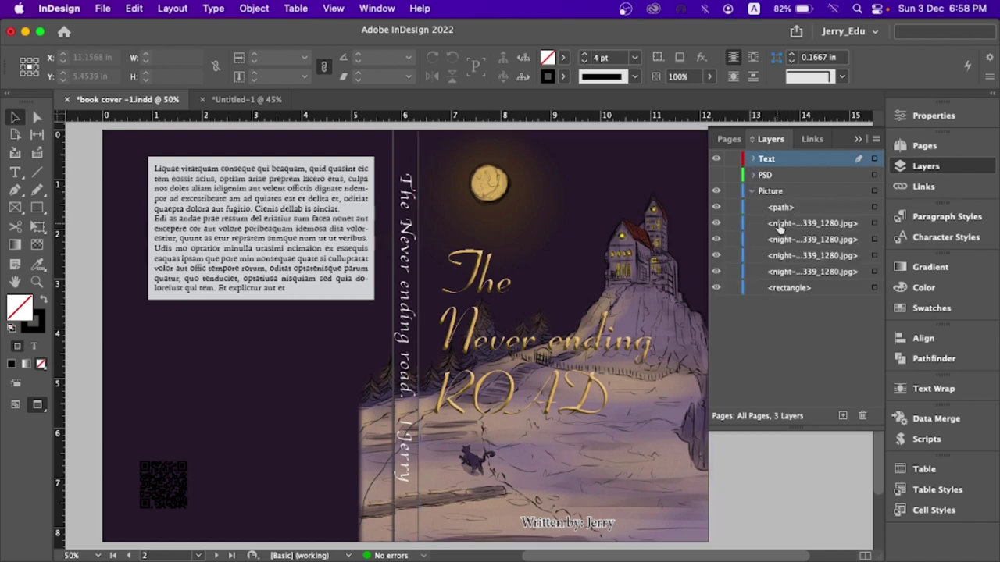
pyautogui.click(925, 191)
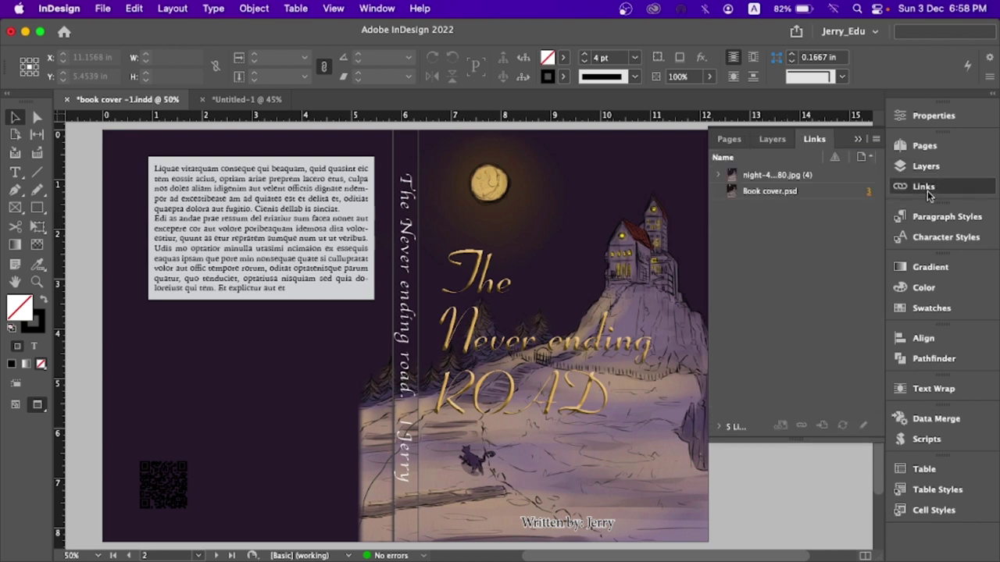
pyautogui.click(752, 178)
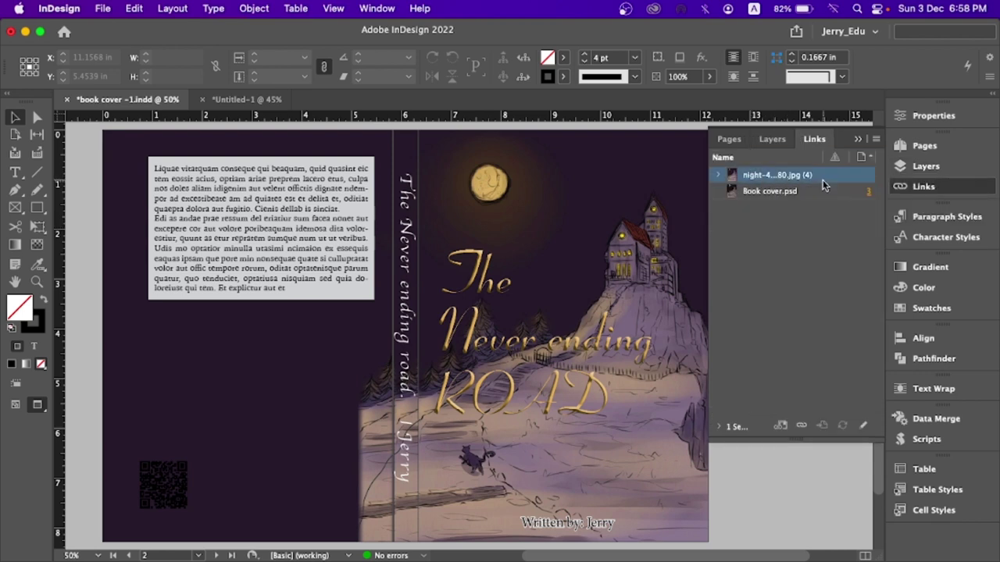
pyautogui.click(844, 194)
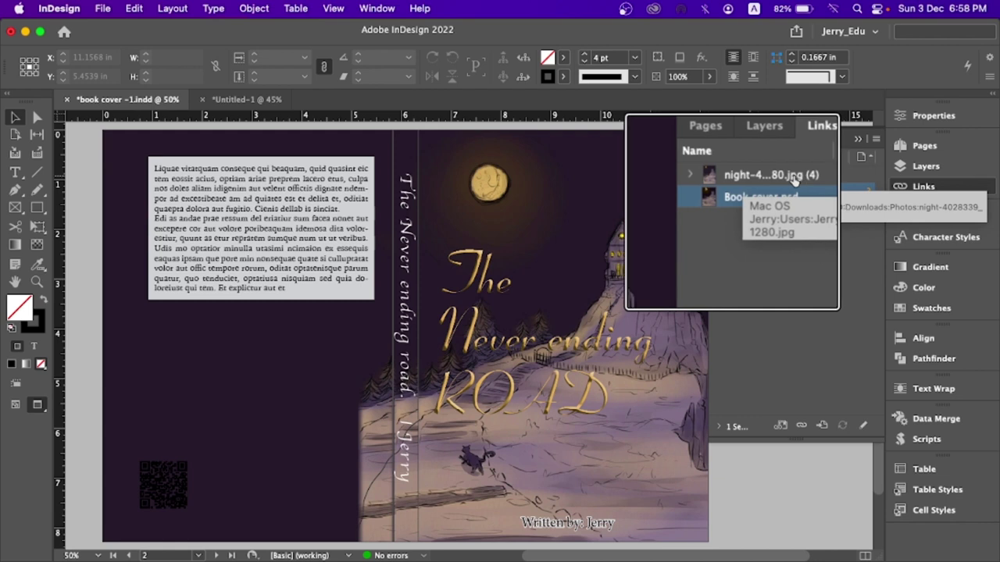
pyautogui.click(856, 140)
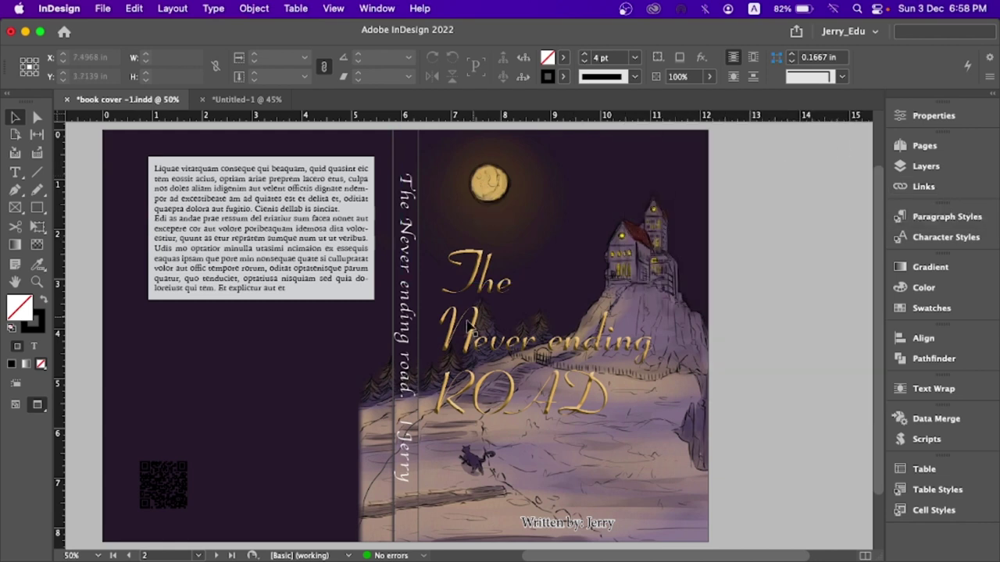
pyautogui.click(915, 187)
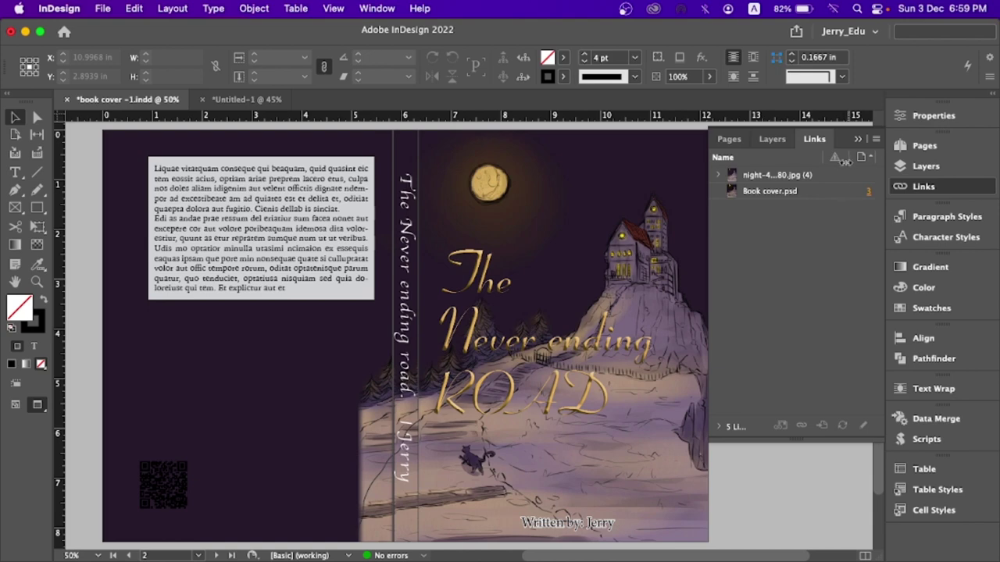
pyautogui.click(864, 141)
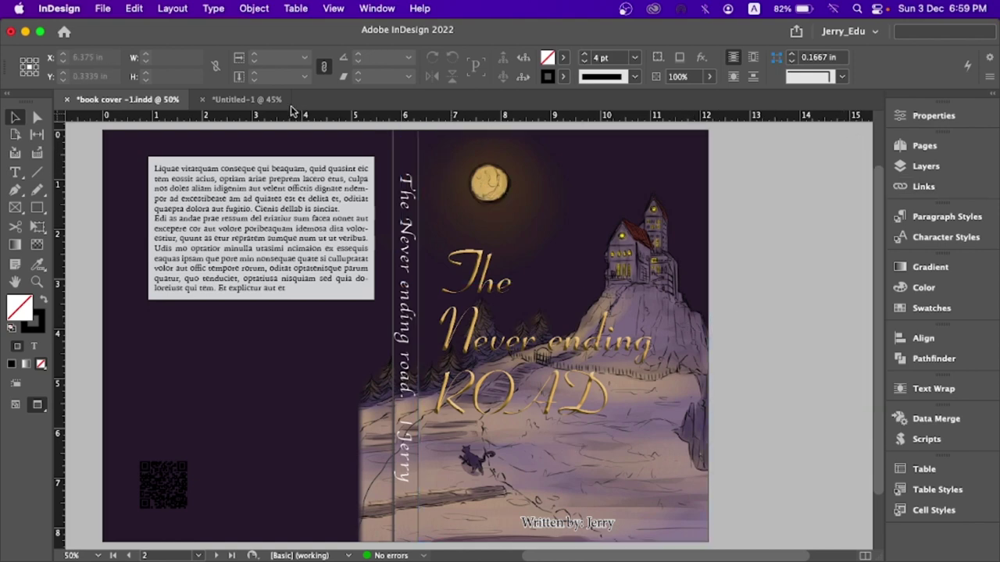
# Step: Compare the new back cover with book cover -1.indd and inspect the QR code placed there
pyautogui.click(235, 99)
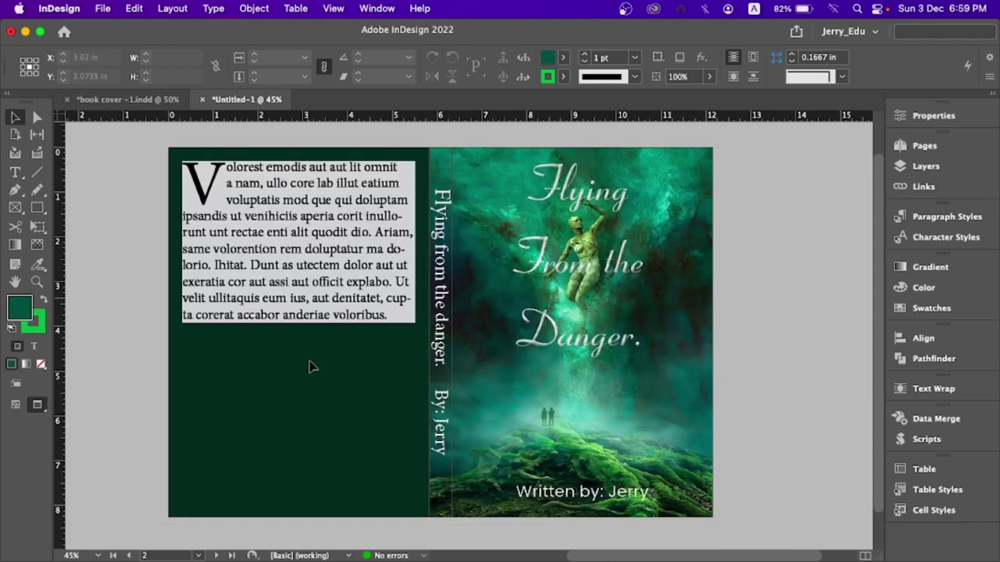
pyautogui.click(125, 99)
pyautogui.click(175, 473)
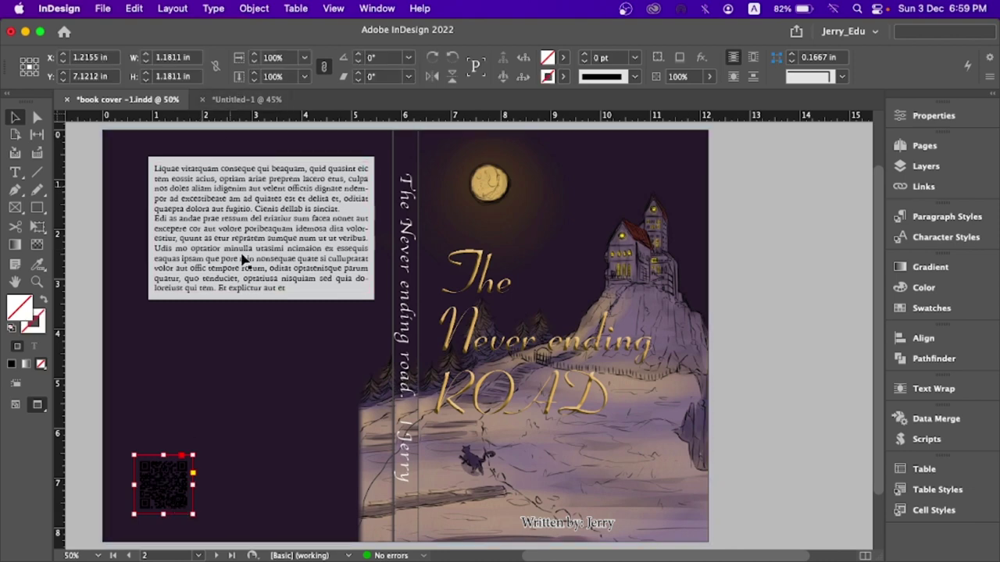
pyautogui.click(258, 426)
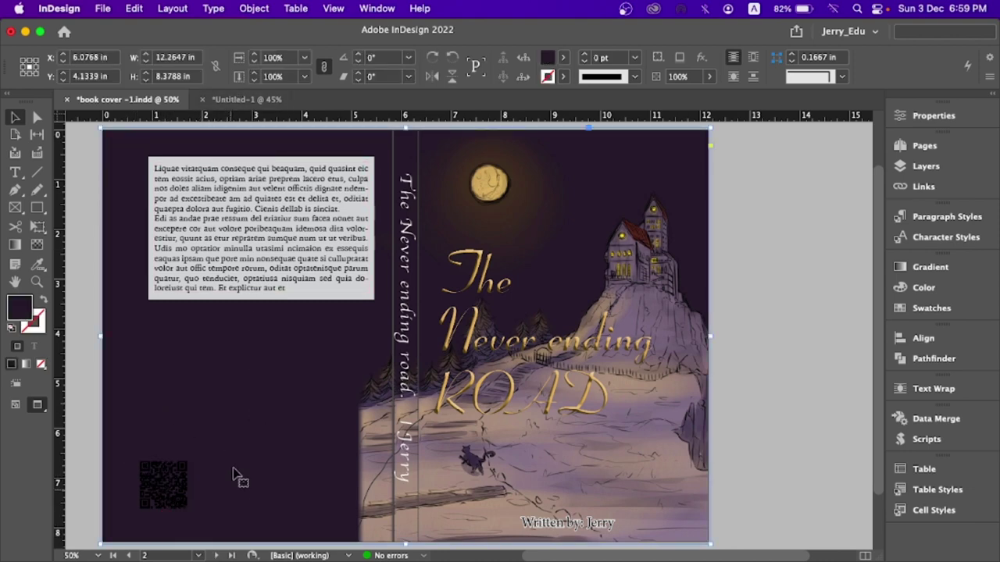
# Step: Generate a plain text QR code "Please Subcribe to my channel" in C=100 M=0 Y=0 K=0, placing it about 1.56 in wide below the back text
pyautogui.click(246, 99)
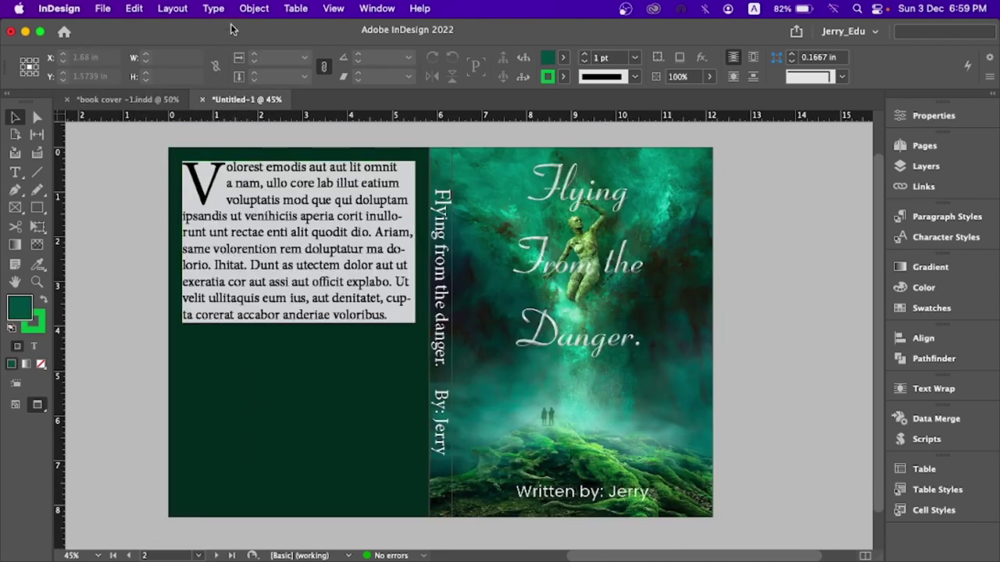
pyautogui.click(254, 9)
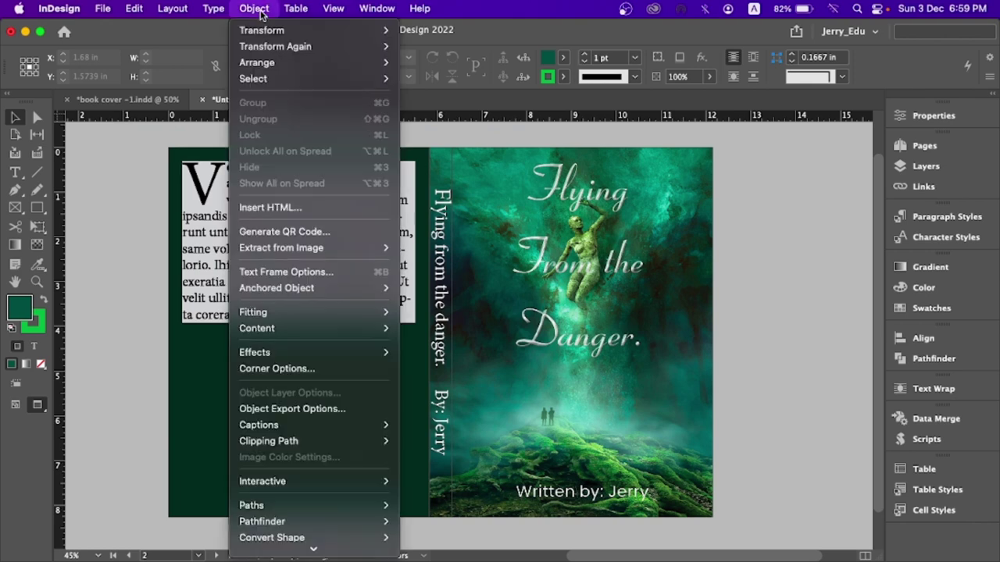
pyautogui.click(273, 232)
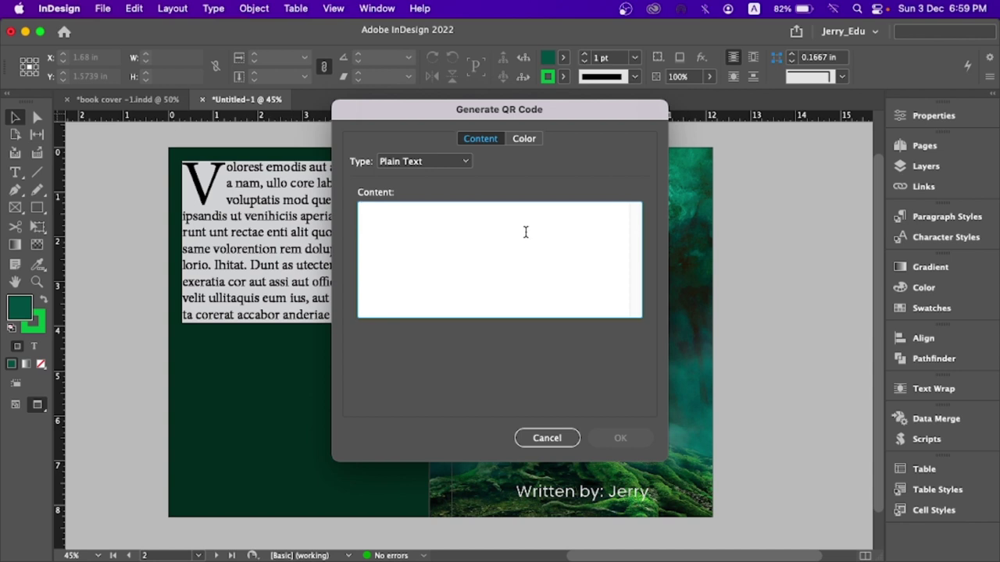
pyautogui.write('Please Subcribe to my channel')
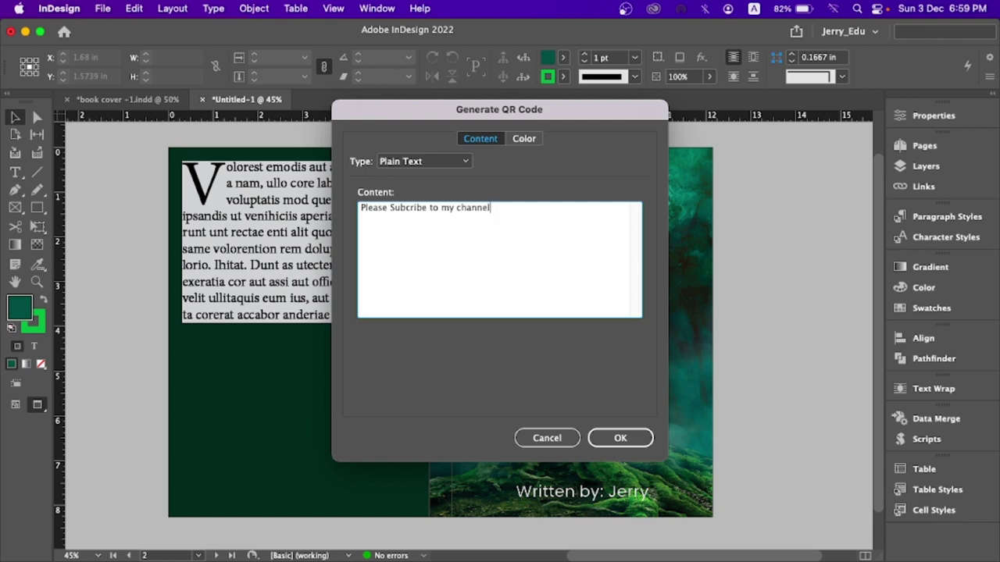
pyautogui.click(525, 139)
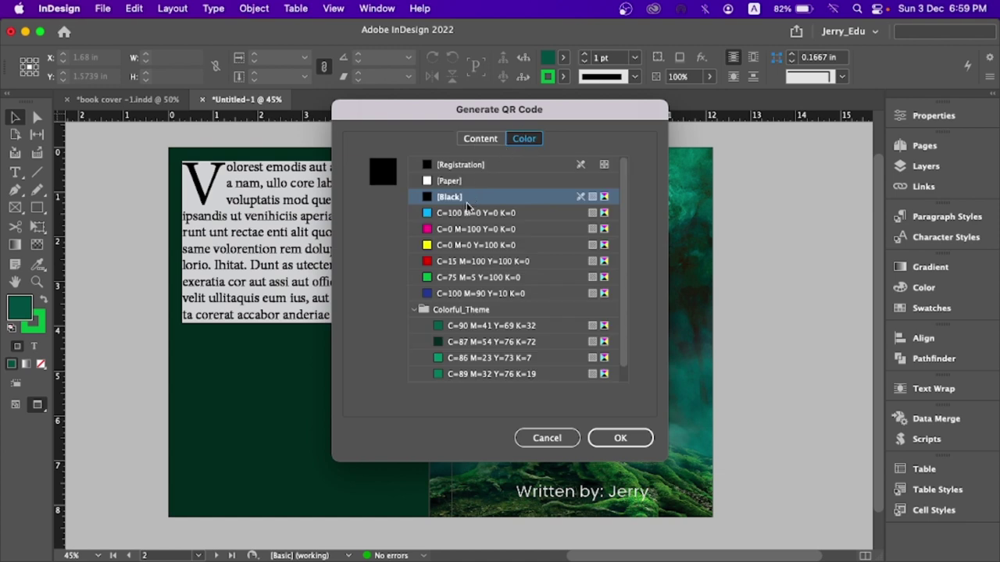
pyautogui.click(460, 214)
pyautogui.click(625, 439)
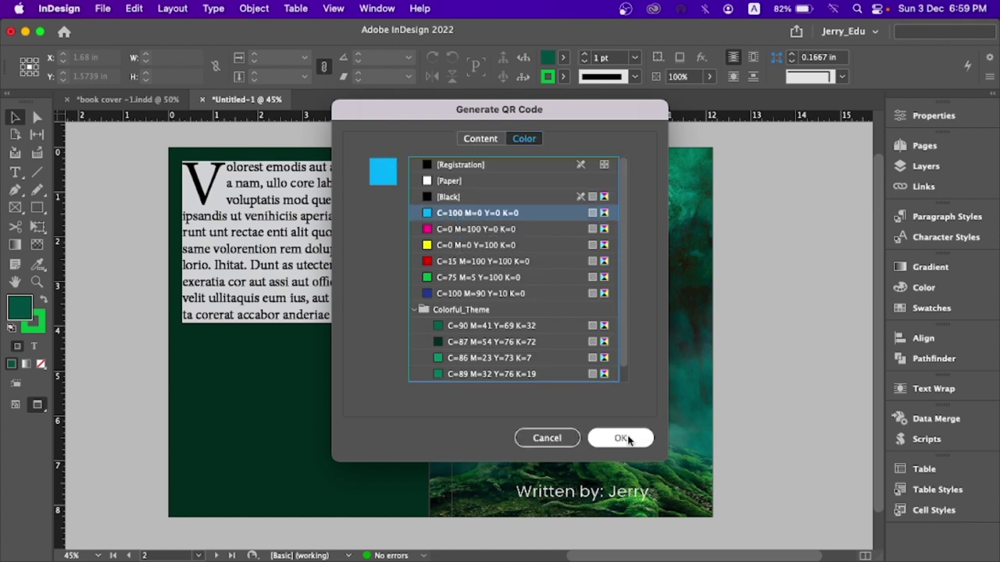
pyautogui.moveTo(202, 366); pyautogui.dragTo(259, 456)
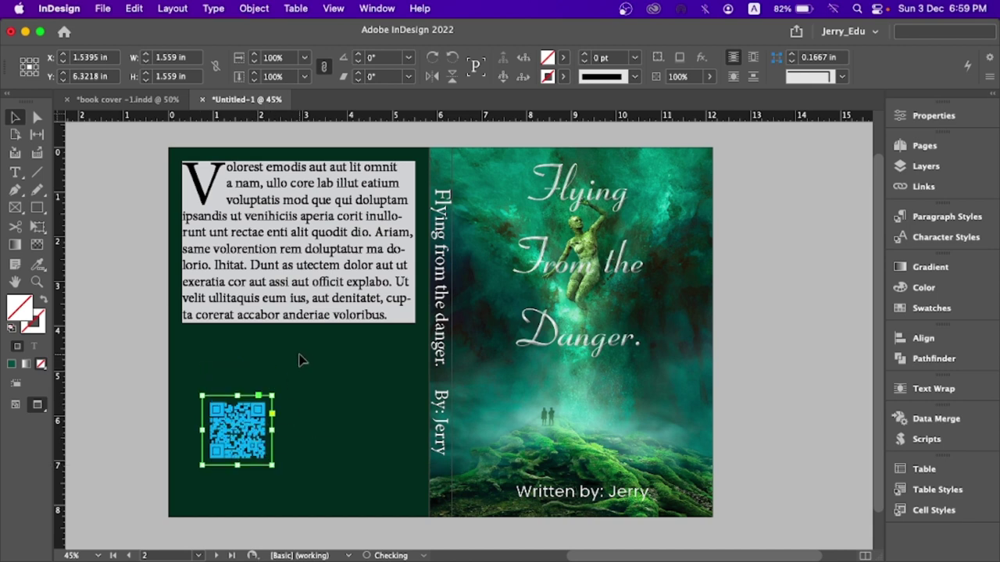
pyautogui.click(300, 357)
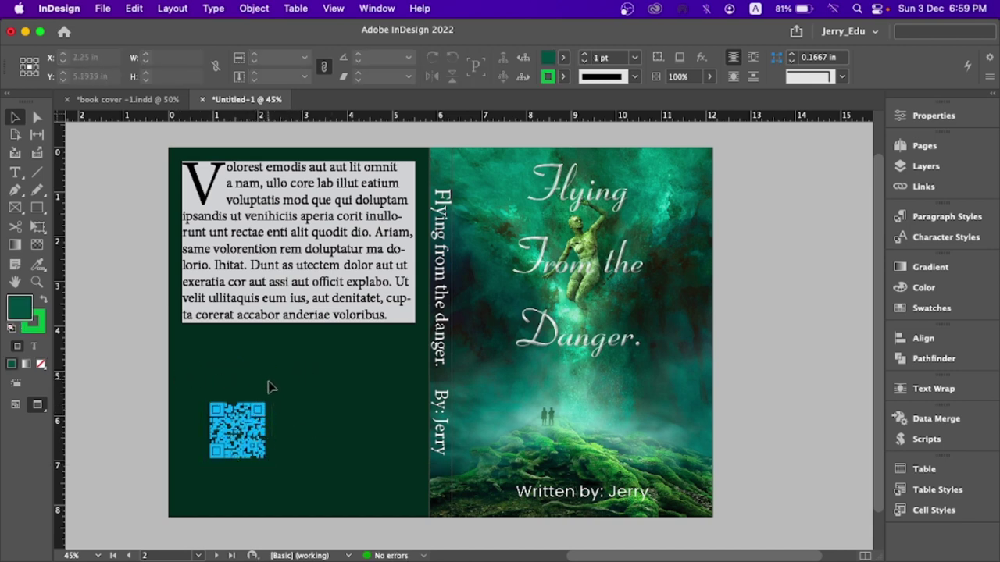
# Step: Examine the Generate QR Code content types Web Hyperlink, Text Message, Email and Business Card, including the Business Card fields
pyautogui.click(254, 8)
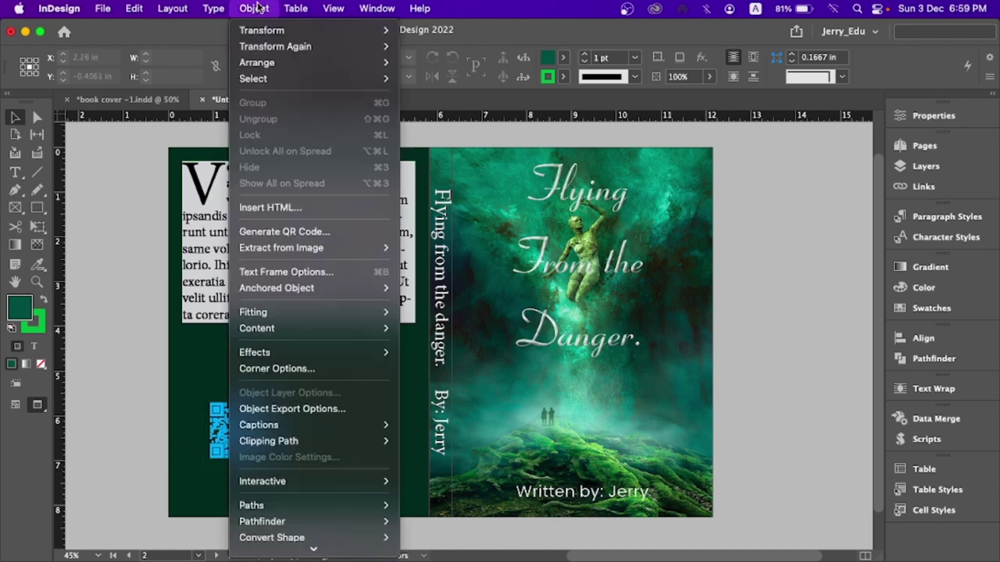
pyautogui.click(292, 226)
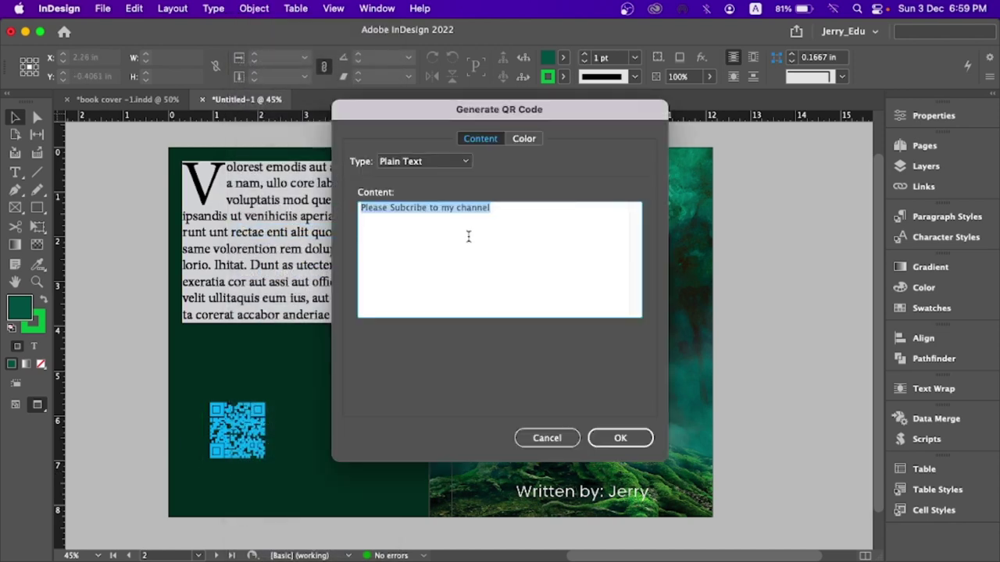
pyautogui.click(383, 161)
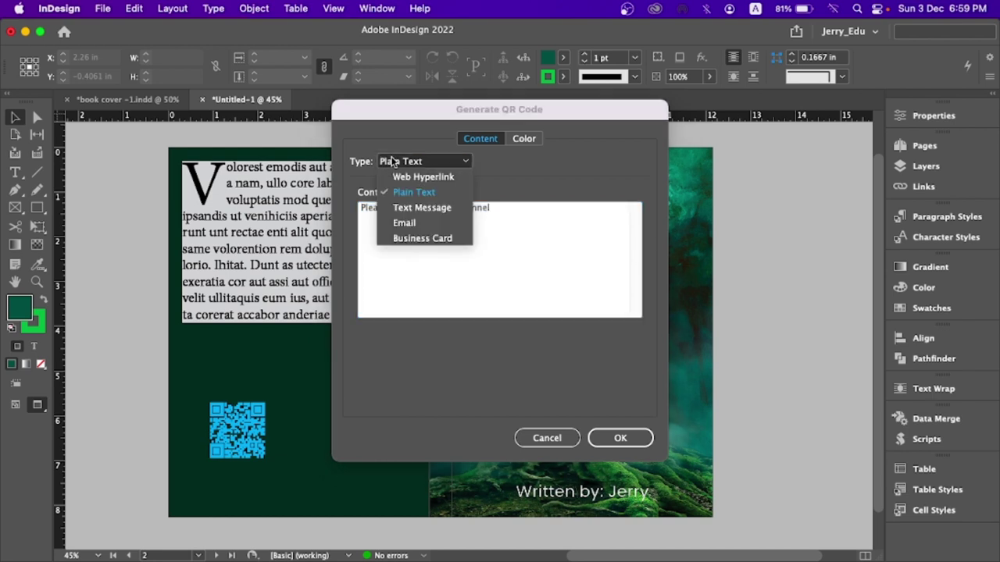
pyautogui.click(396, 177)
pyautogui.click(420, 162)
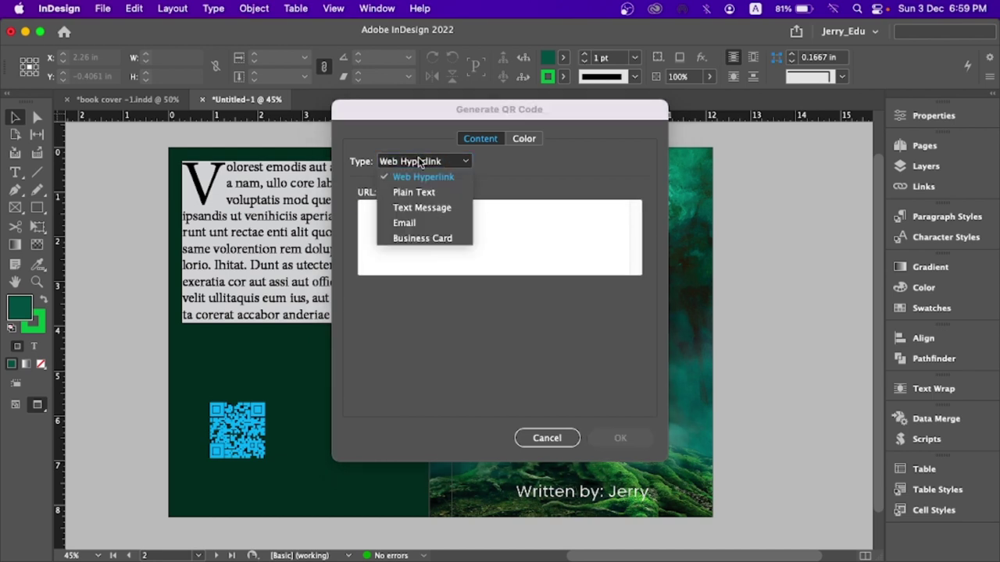
pyautogui.click(414, 206)
pyautogui.click(421, 162)
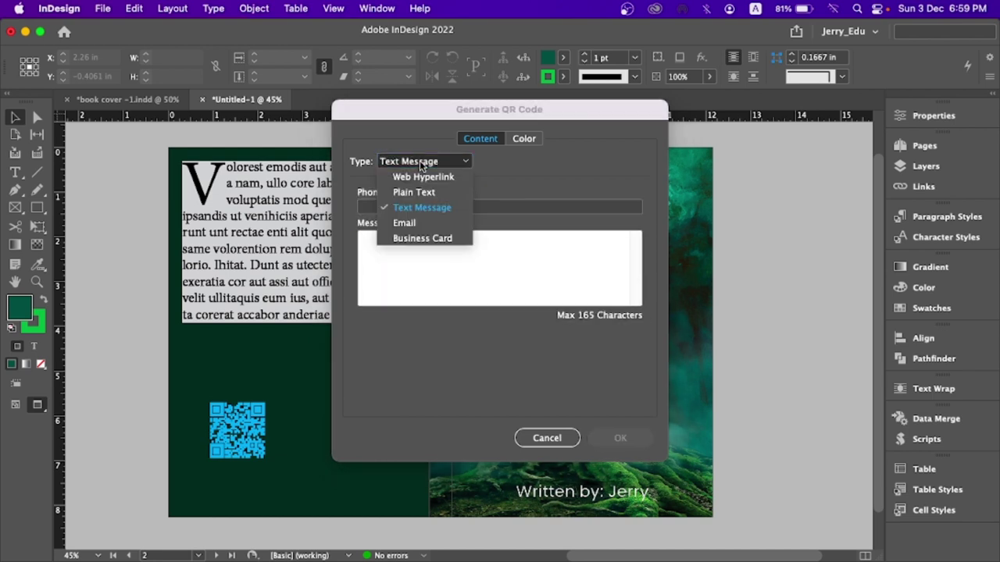
pyautogui.click(412, 223)
pyautogui.click(420, 161)
pyautogui.click(418, 238)
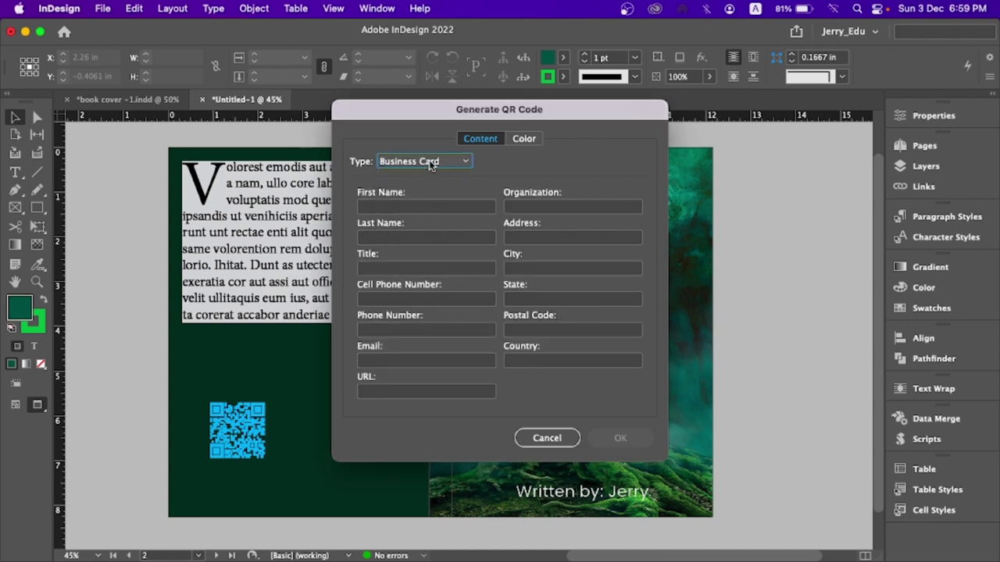
pyautogui.click(394, 207)
pyautogui.click(567, 212)
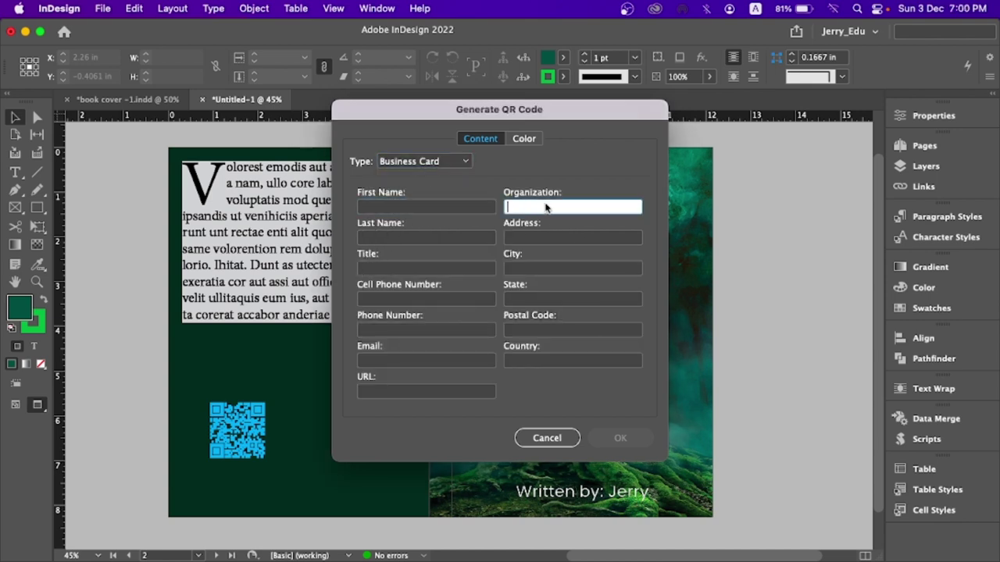
pyautogui.click(508, 266)
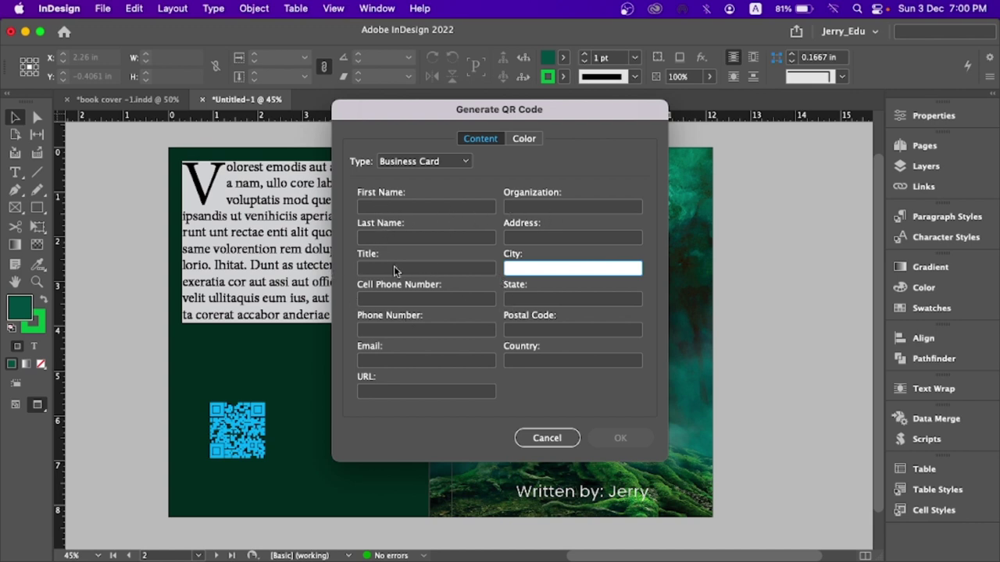
# Step: Review the entry fields of the Email and Web Hyperlink QR code types, and close the QR code settings without generating one
pyautogui.click(428, 162)
pyautogui.click(417, 221)
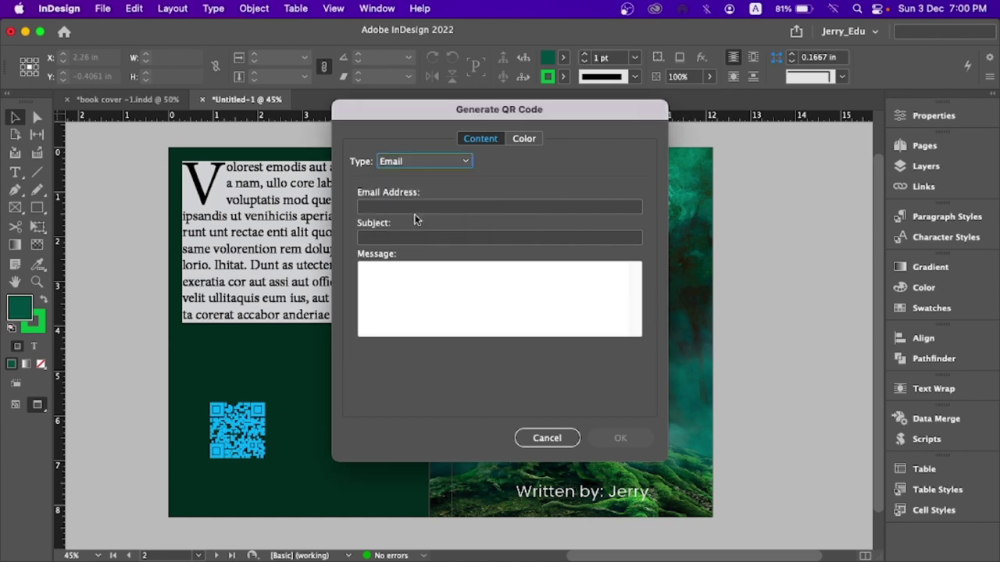
pyautogui.click(370, 210)
pyautogui.click(377, 238)
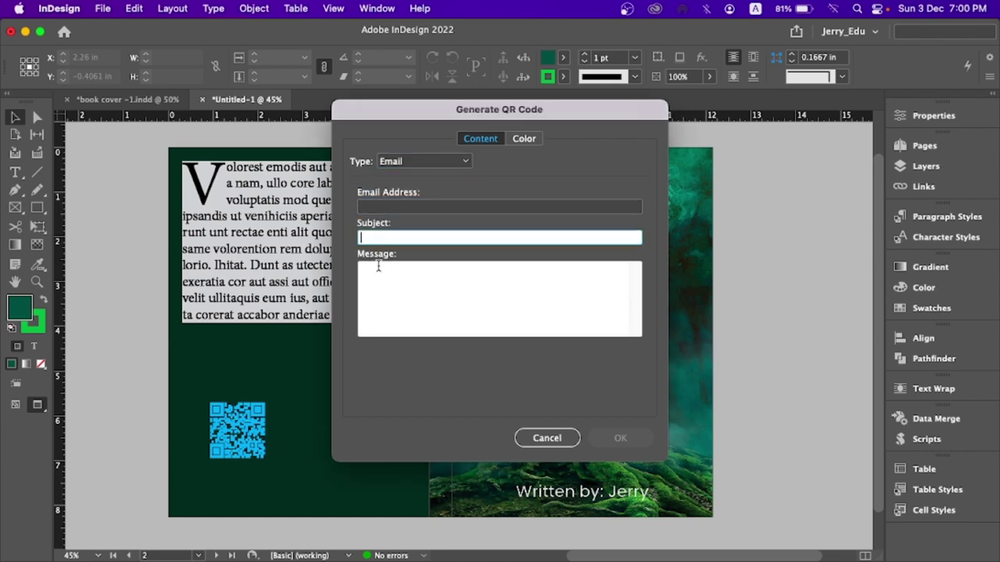
pyautogui.click(474, 306)
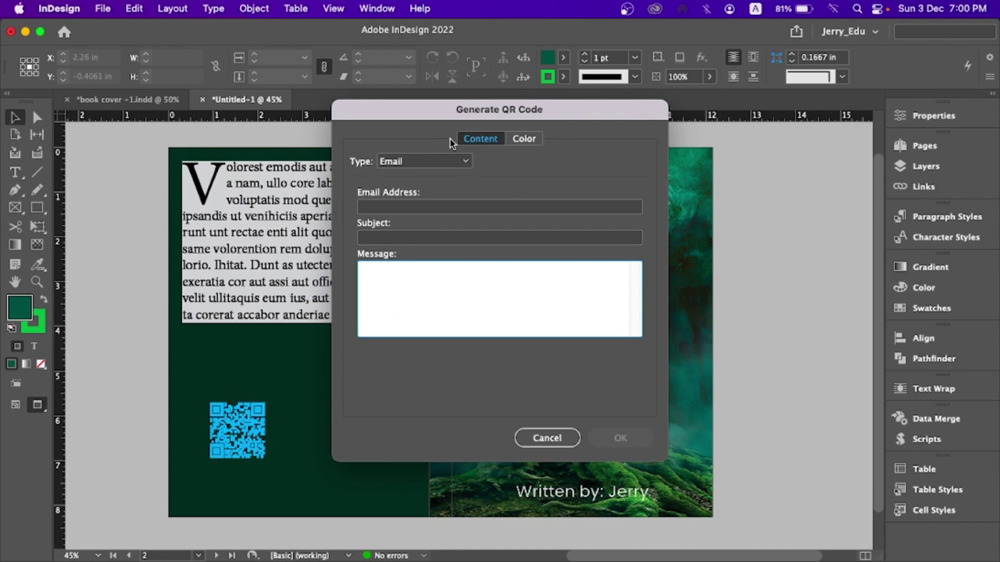
pyautogui.click(438, 165)
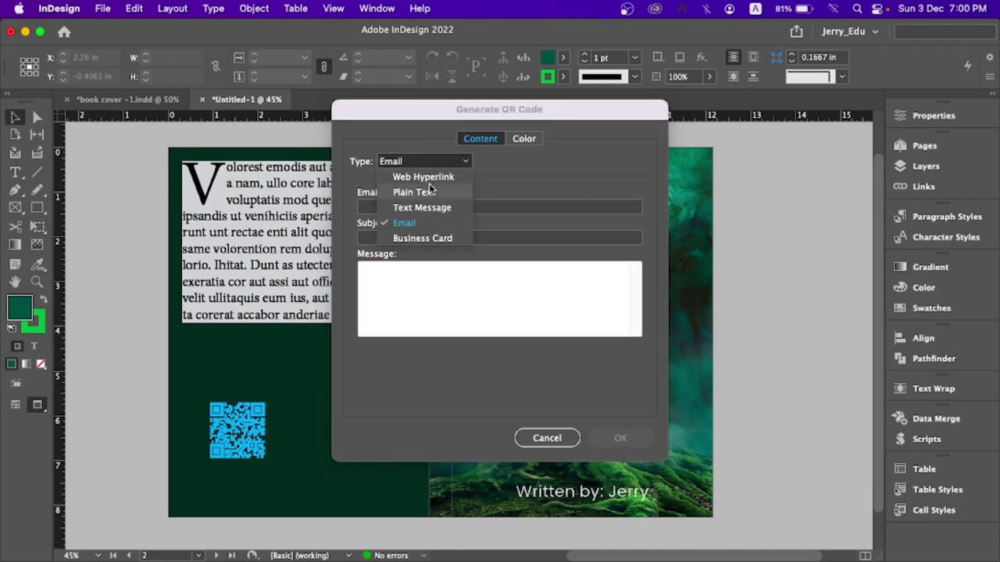
pyautogui.click(427, 175)
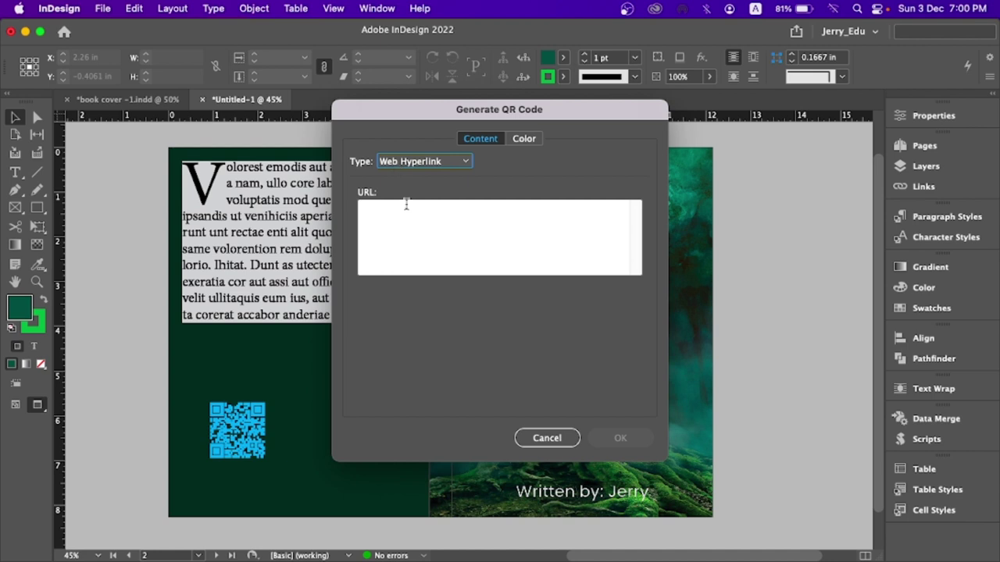
pyautogui.click(367, 219)
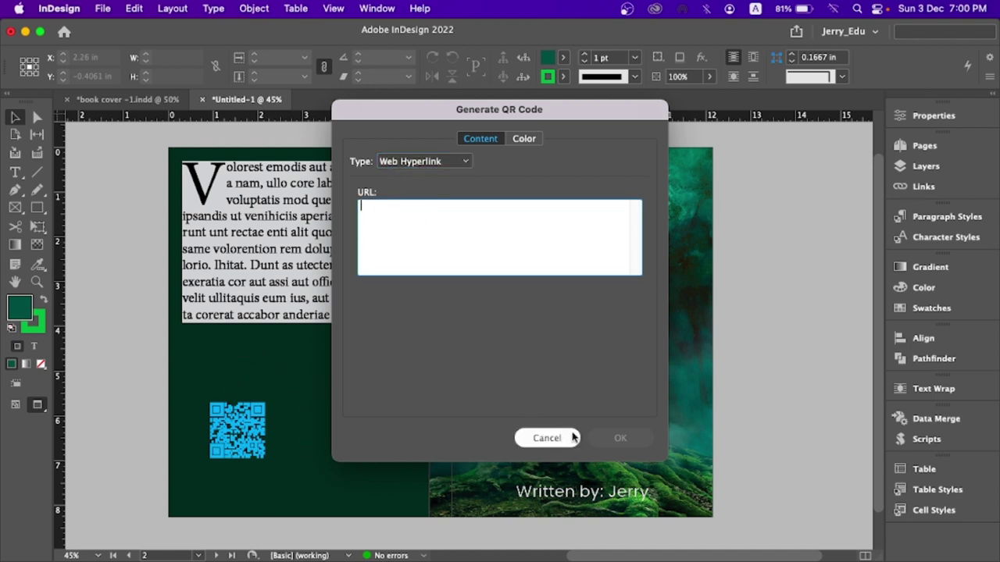
pyautogui.click(573, 439)
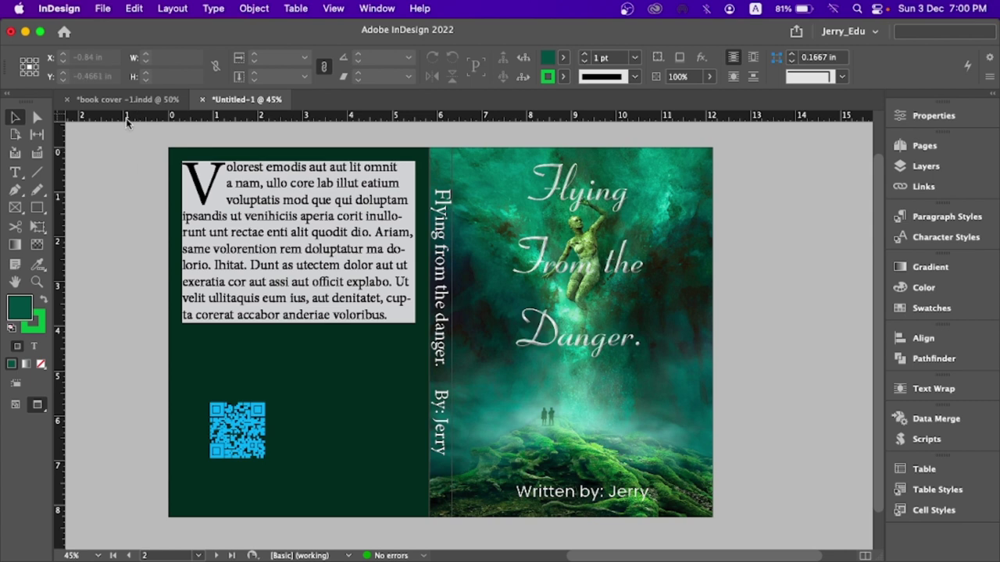
pyautogui.moveTo(126, 131); pyautogui.dragTo(720, 153)
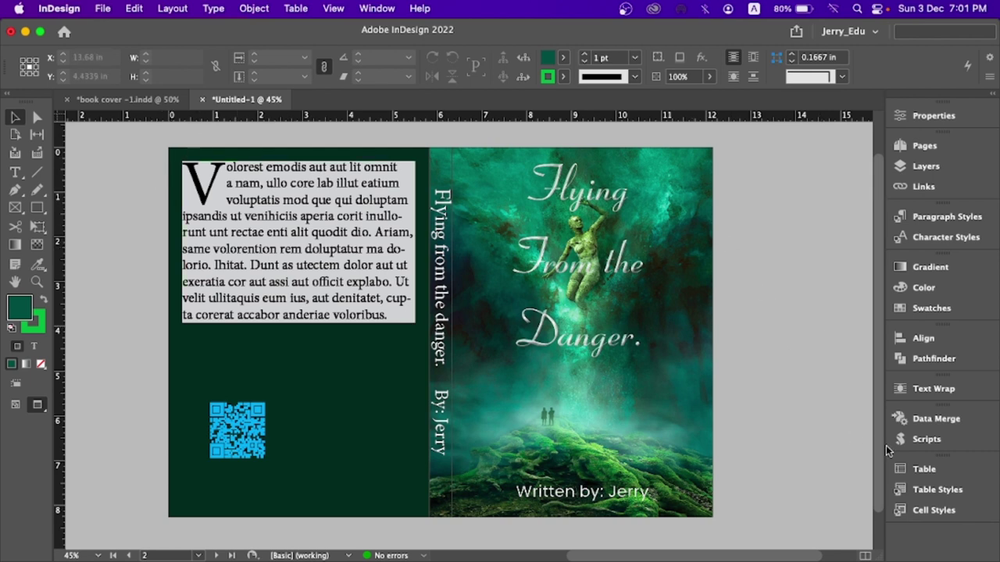
pyautogui.click(922, 417)
pyautogui.click(921, 417)
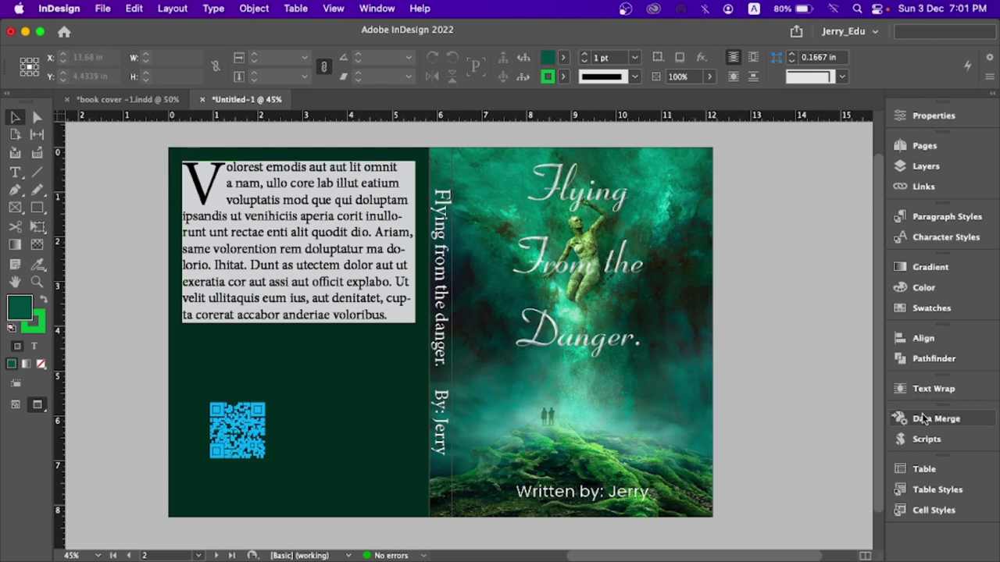